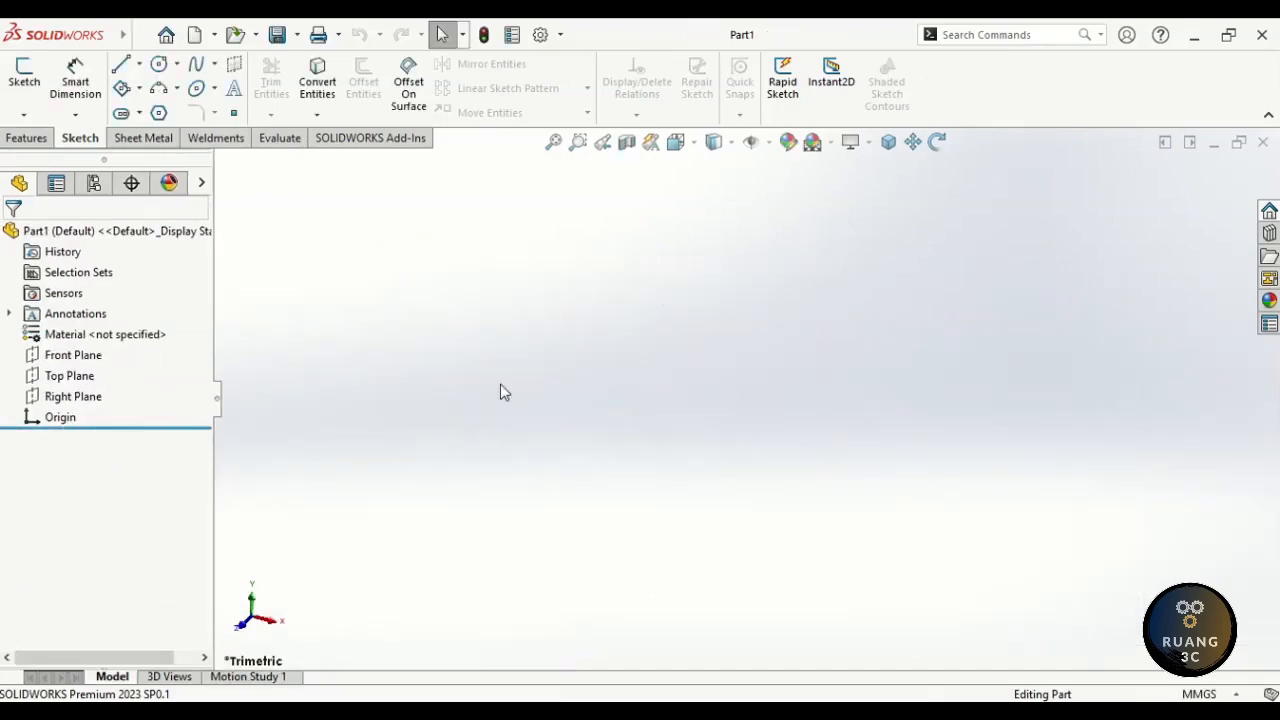
- Select the Front Plane and begin Sketch1 on it
{"action": "left_click", "coordinate": [84, 364]}
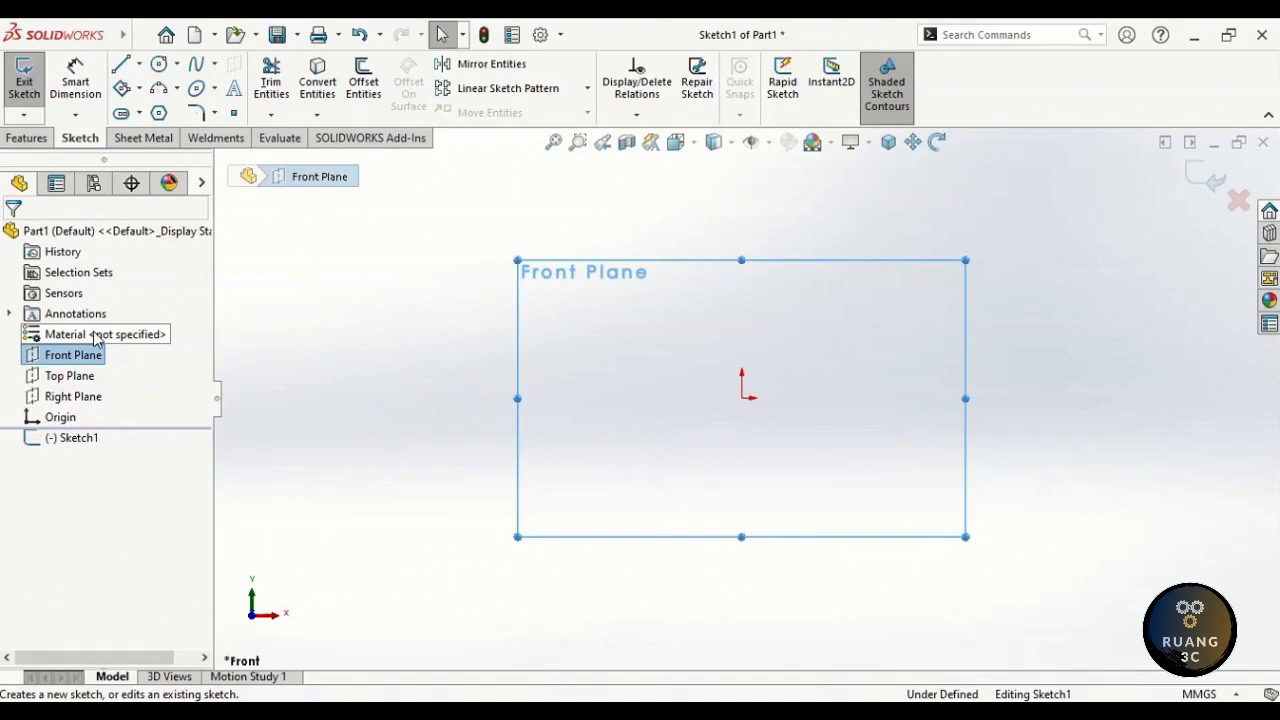
{"action": "left_click", "coordinate": [139, 90]}
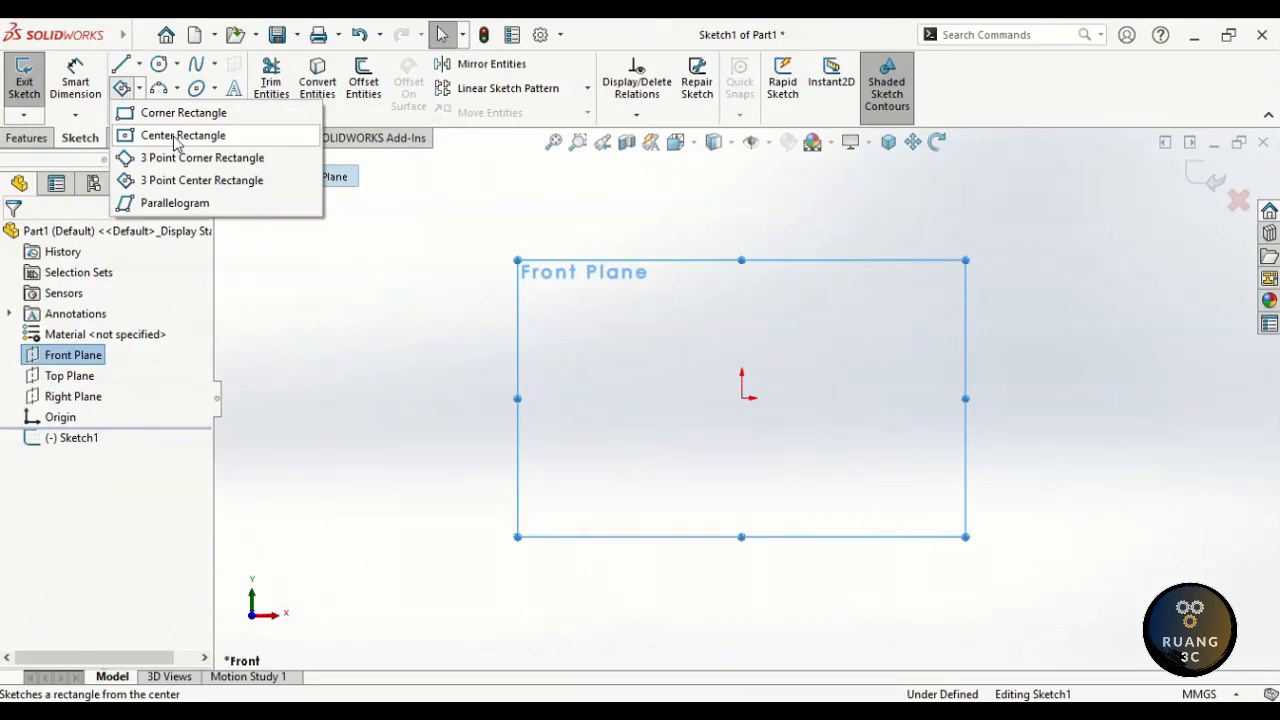
- Draw a center rectangle on the origin, roughly 237 by 99 mm
{"action": "left_click", "coordinate": [374, 317]}
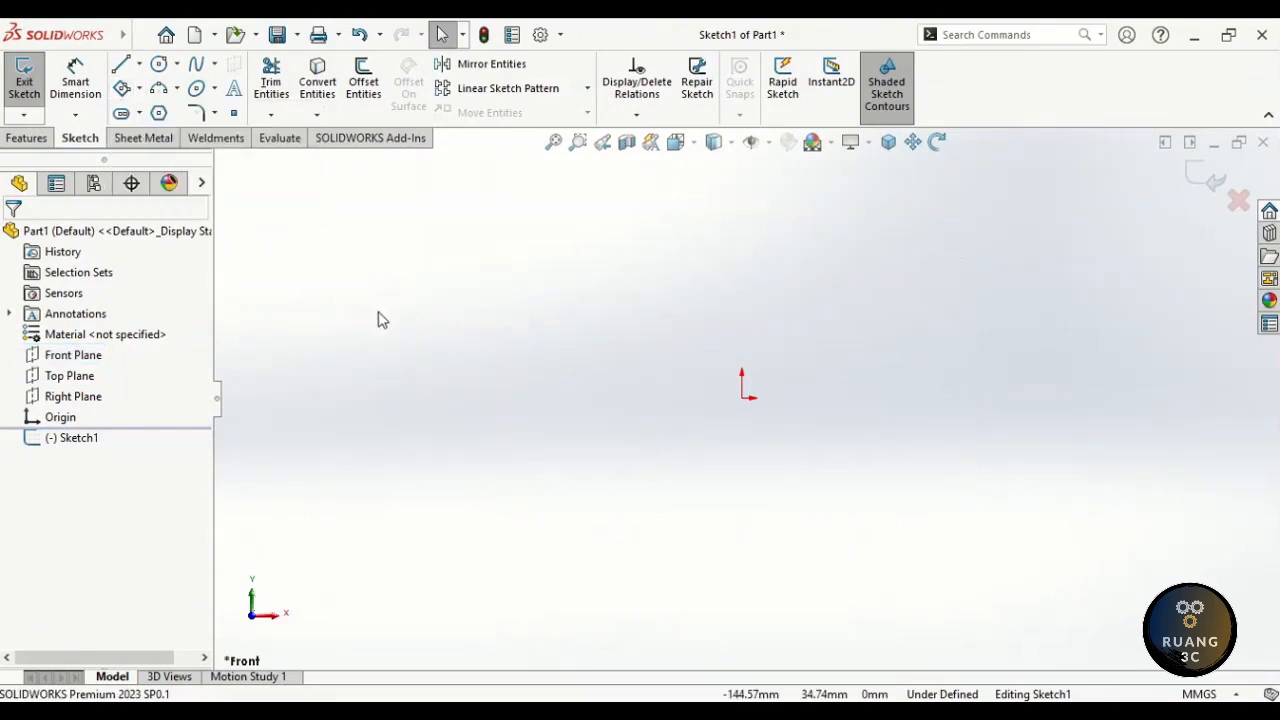
{"action": "right_click_drag", "start_coordinate": [377, 317], "coordinate": [468, 322]}
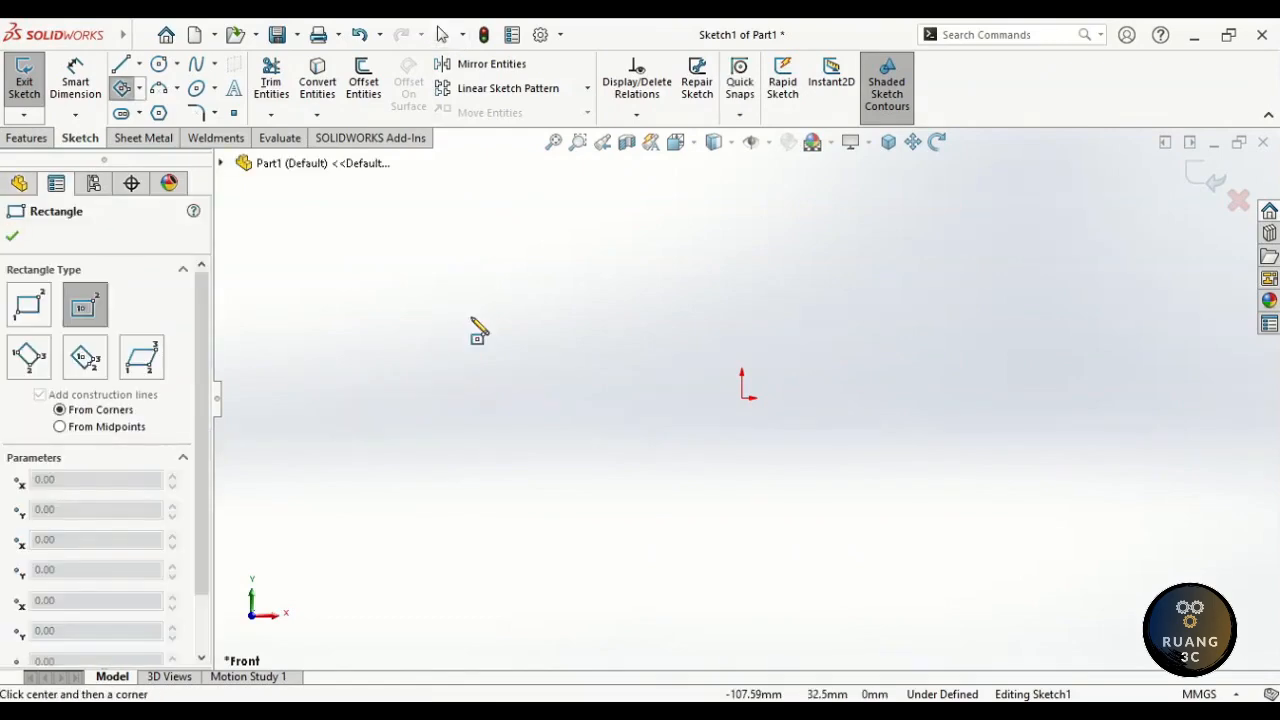
{"action": "left_click", "coordinate": [478, 332]}
{"action": "left_click", "coordinate": [742, 398]}
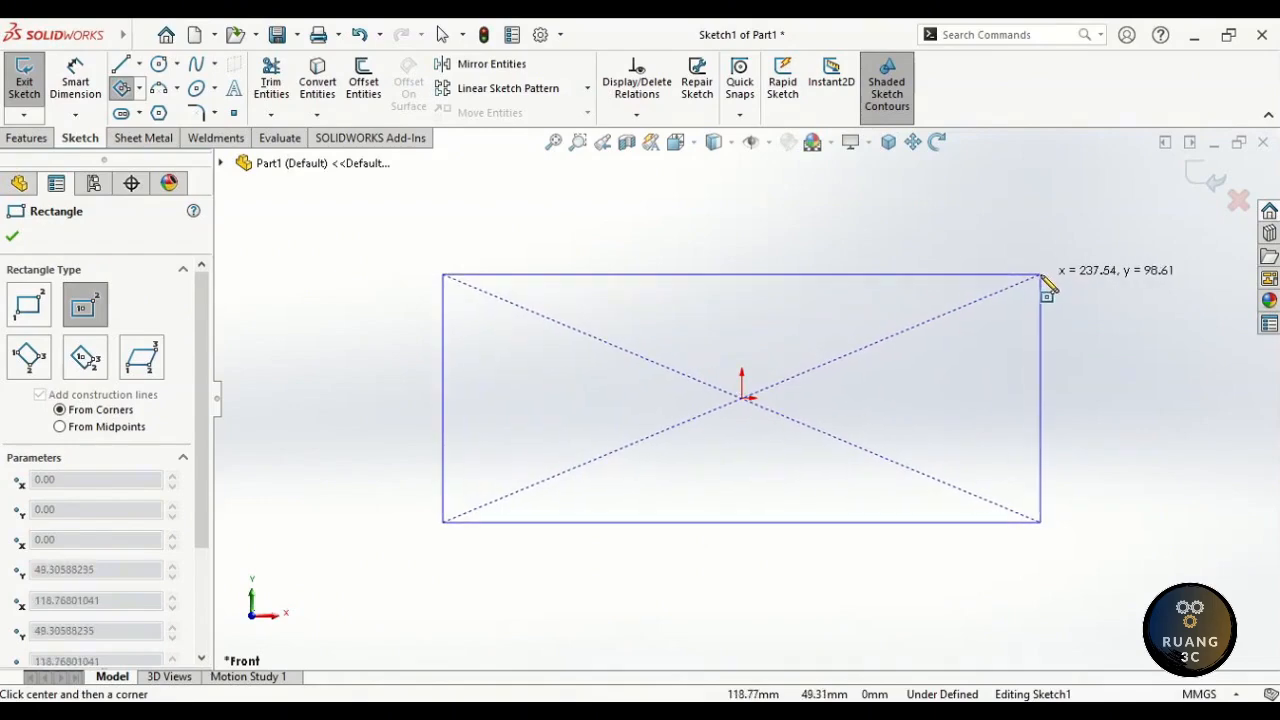
{"action": "left_click", "coordinate": [1046, 287]}
{"action": "key", "text": "Escape"}
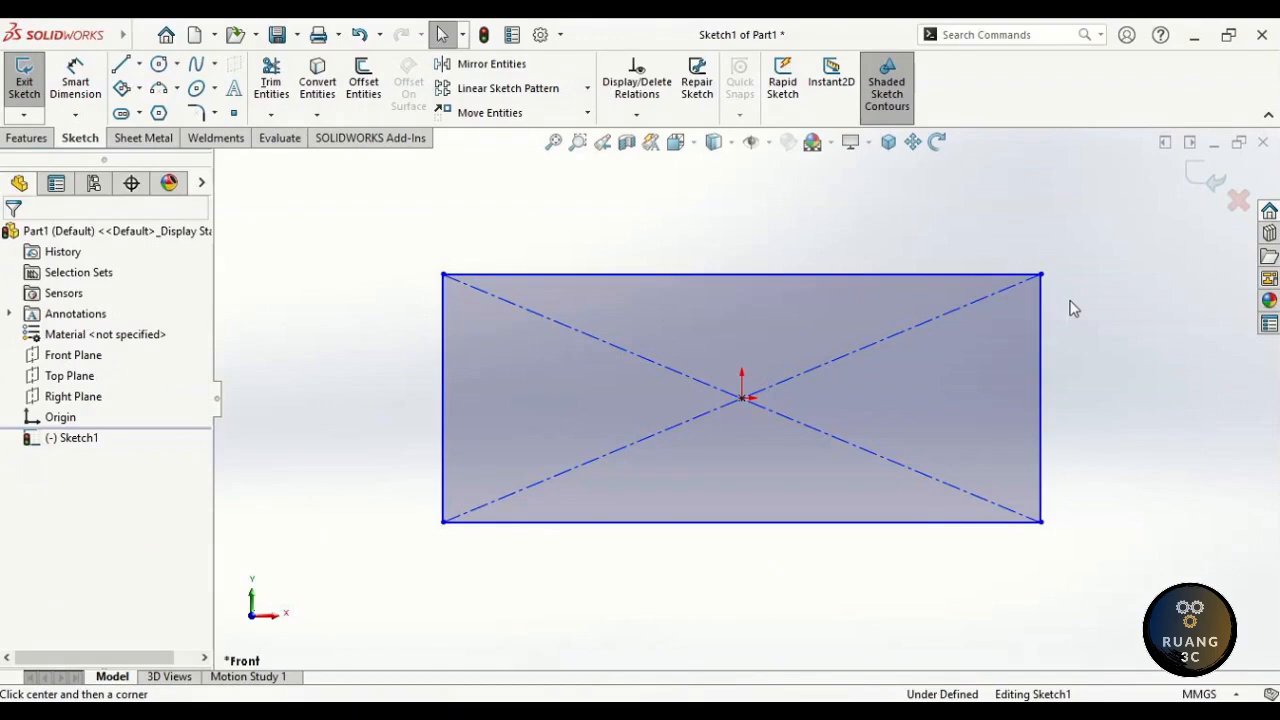
- Convert the rectangle's left and right edges into construction lines
{"action": "key", "text": "ctrl"}
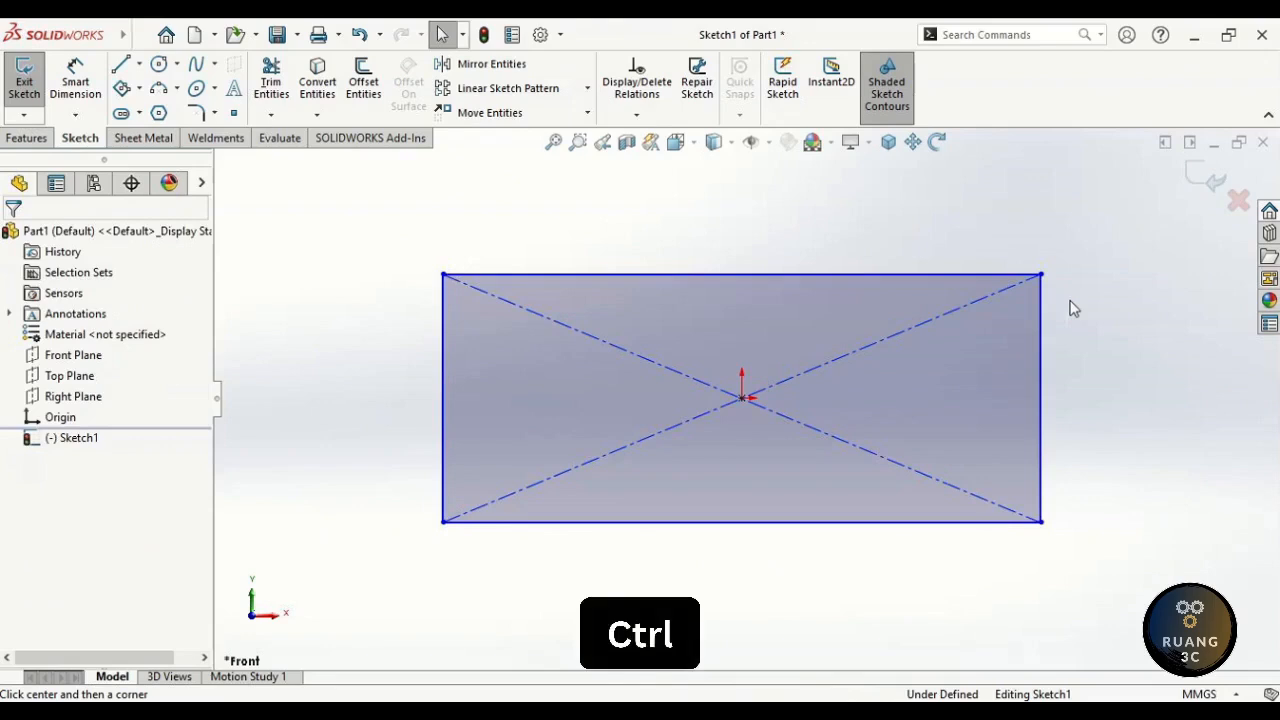
{"action": "left_click", "coordinate": [1041, 332], "text": "ctrl"}
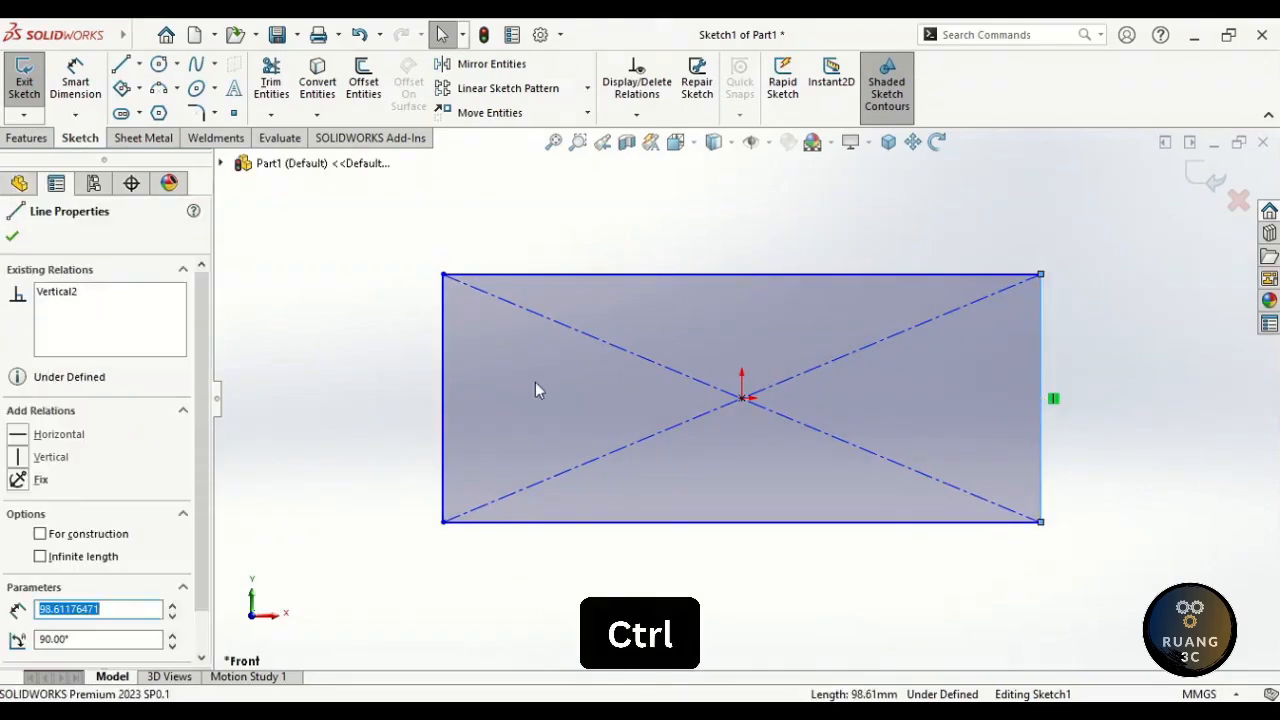
{"action": "left_click", "coordinate": [445, 390], "text": "ctrl"}
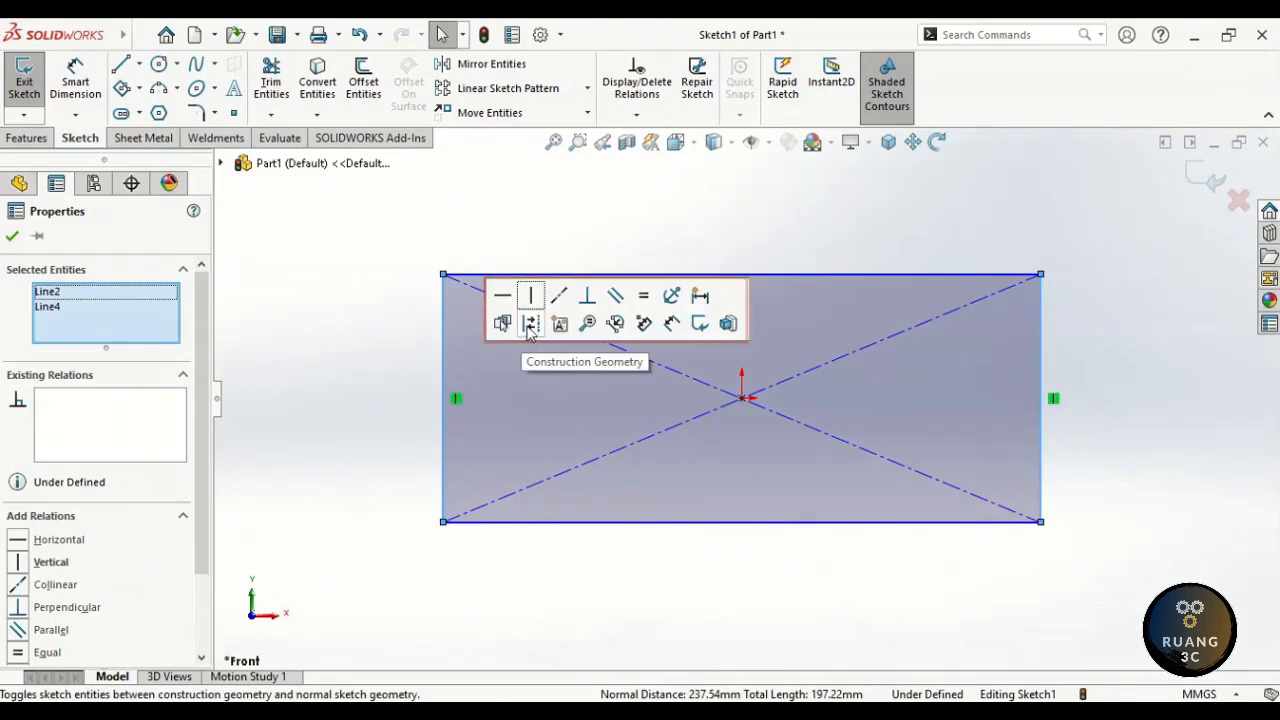
{"action": "left_click", "coordinate": [530, 325]}
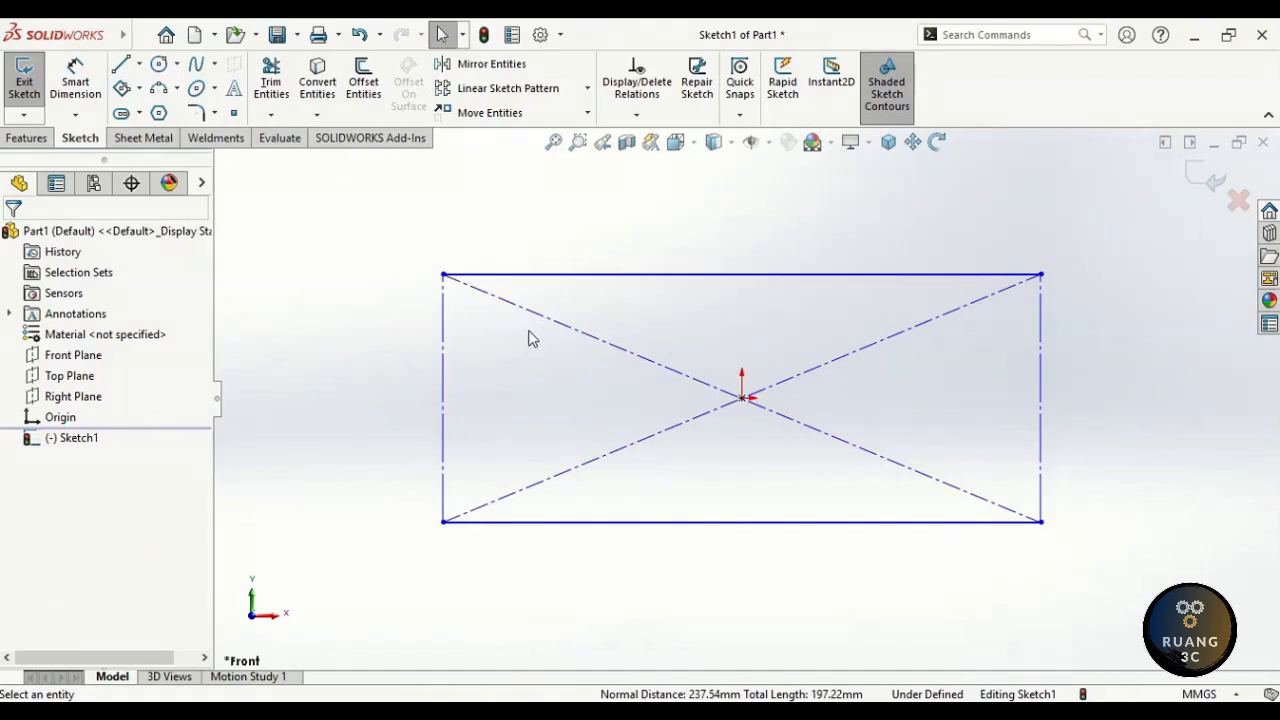
{"action": "right_click_drag", "start_coordinate": [529, 333], "coordinate": [608, 291]}
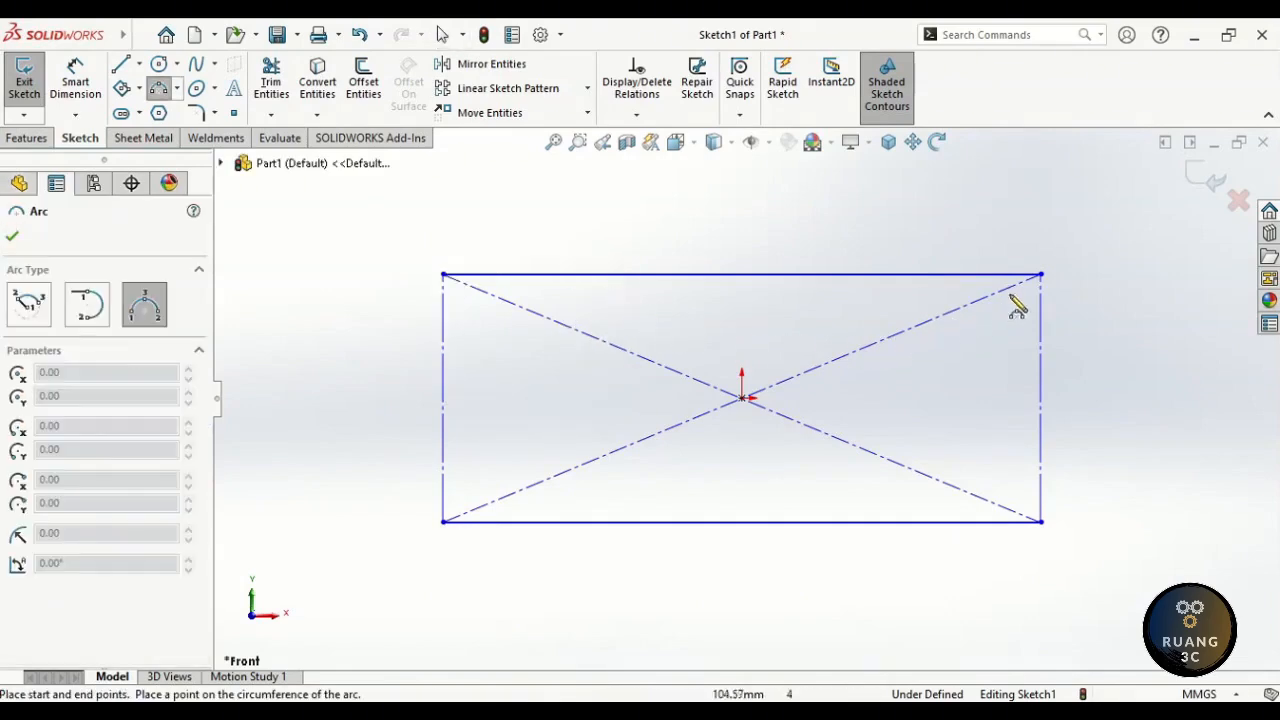
- Cap the right end with a 3 Point Arc and the left end with a tangent arc
{"action": "left_click", "coordinate": [1041, 274]}
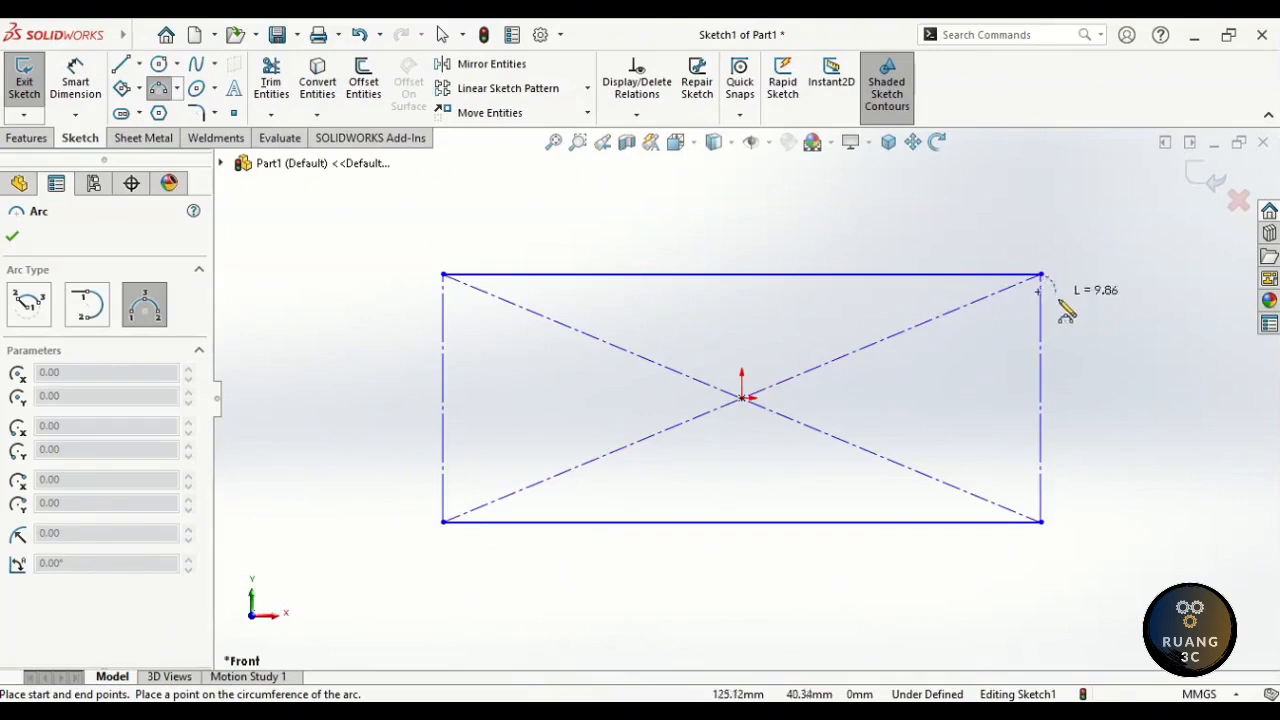
{"action": "left_click", "coordinate": [1041, 521]}
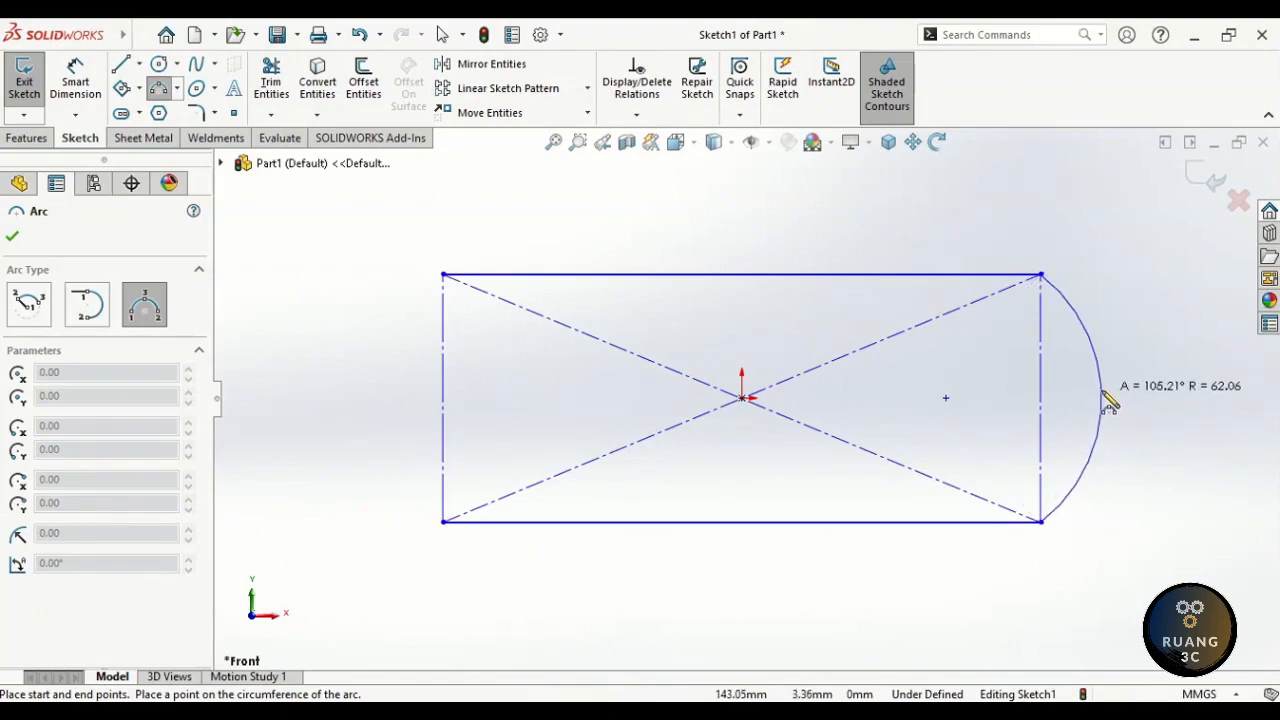
{"action": "left_click", "coordinate": [1110, 401]}
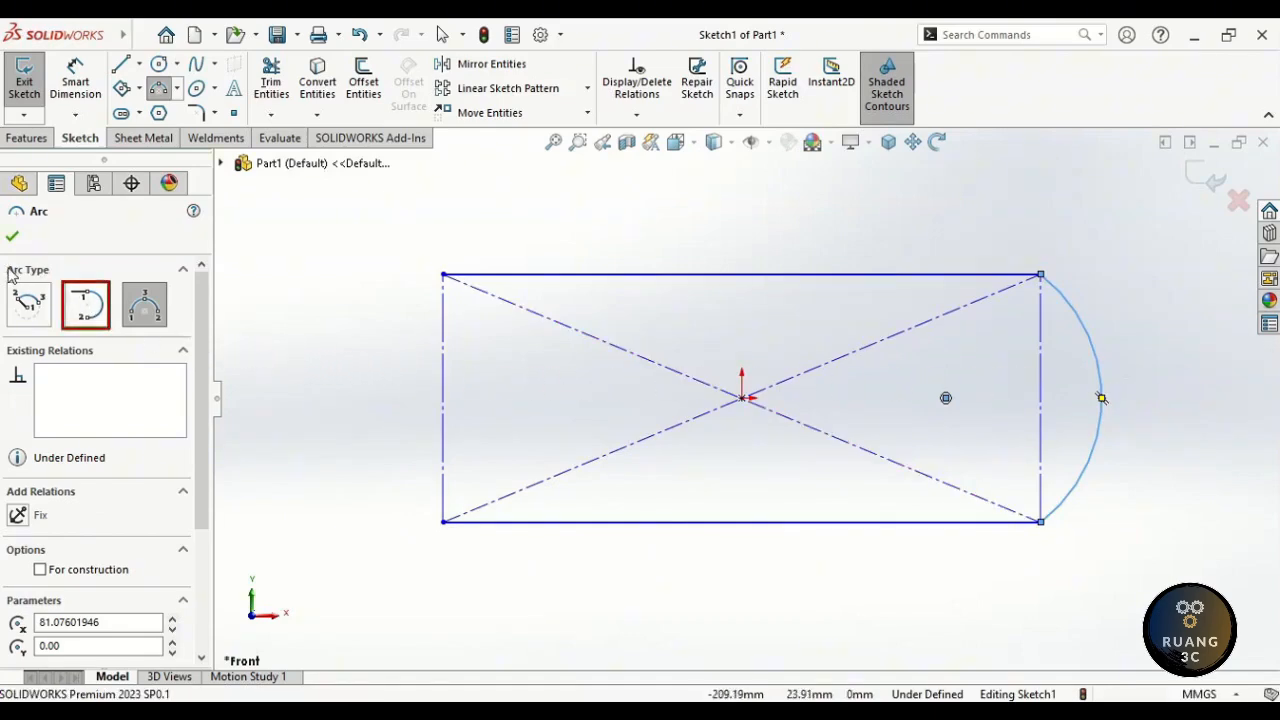
{"action": "left_click", "coordinate": [86, 305]}
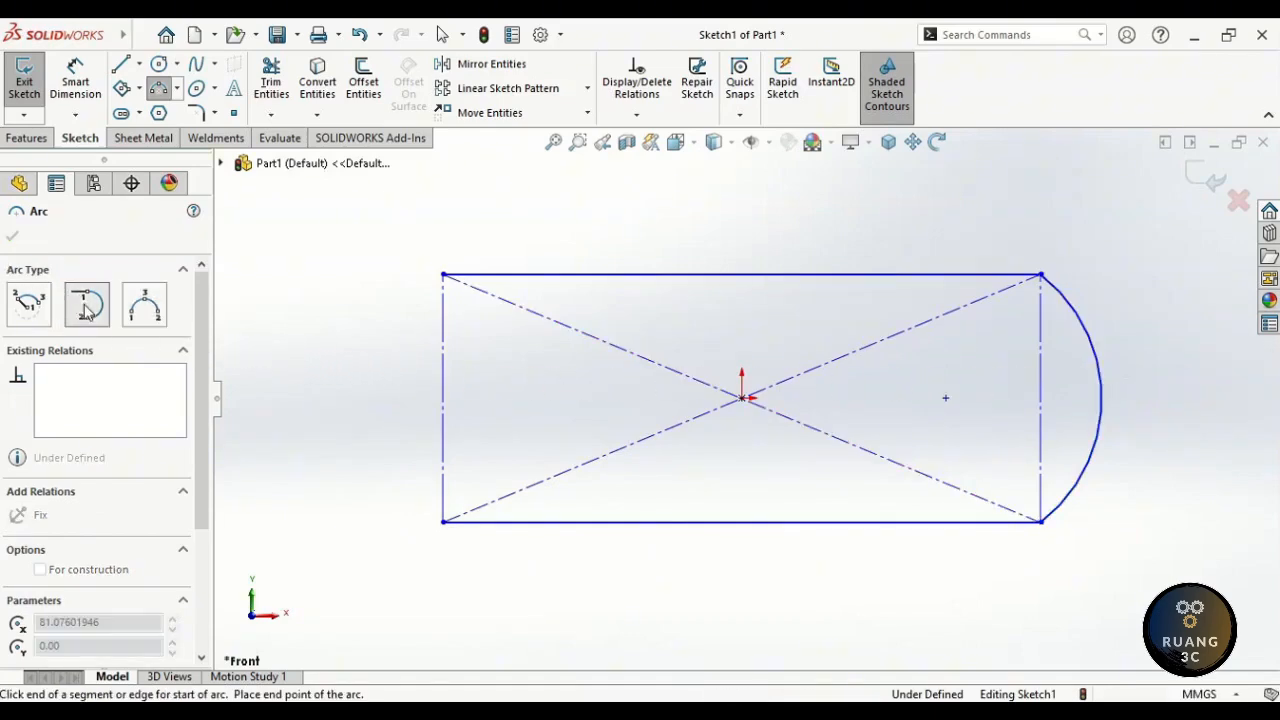
{"action": "left_click", "coordinate": [445, 276]}
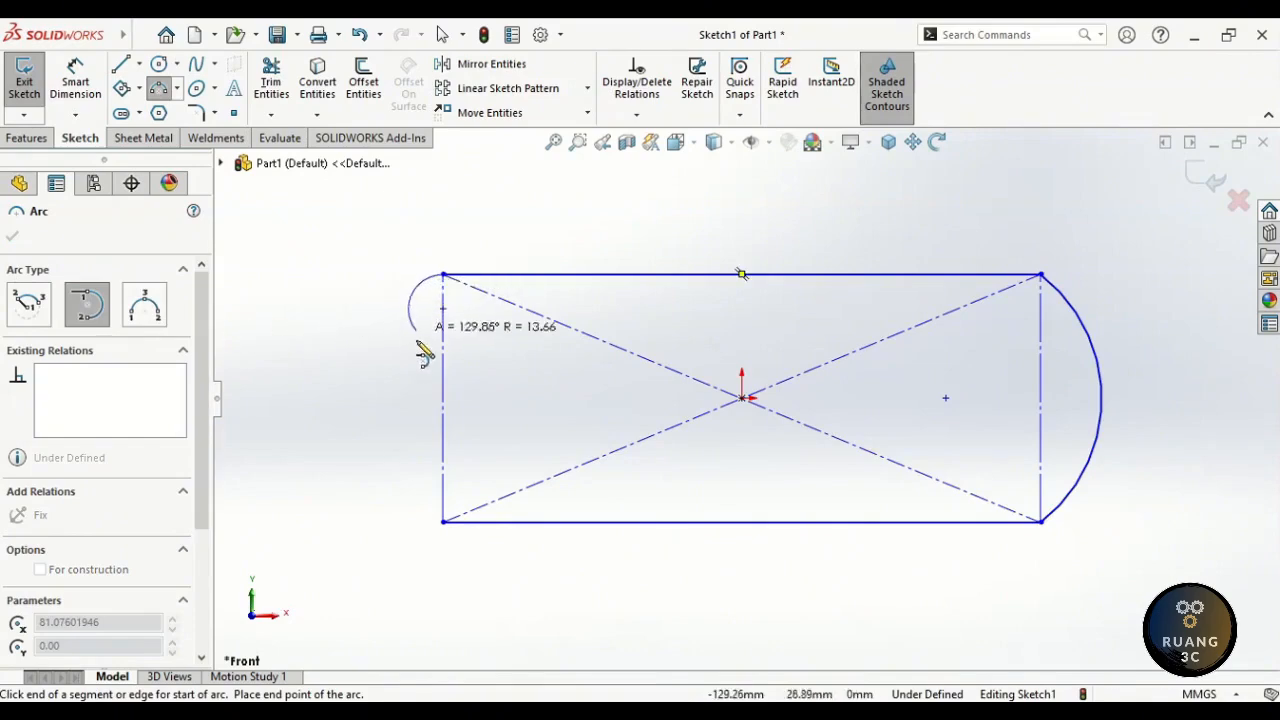
{"action": "left_click", "coordinate": [444, 522]}
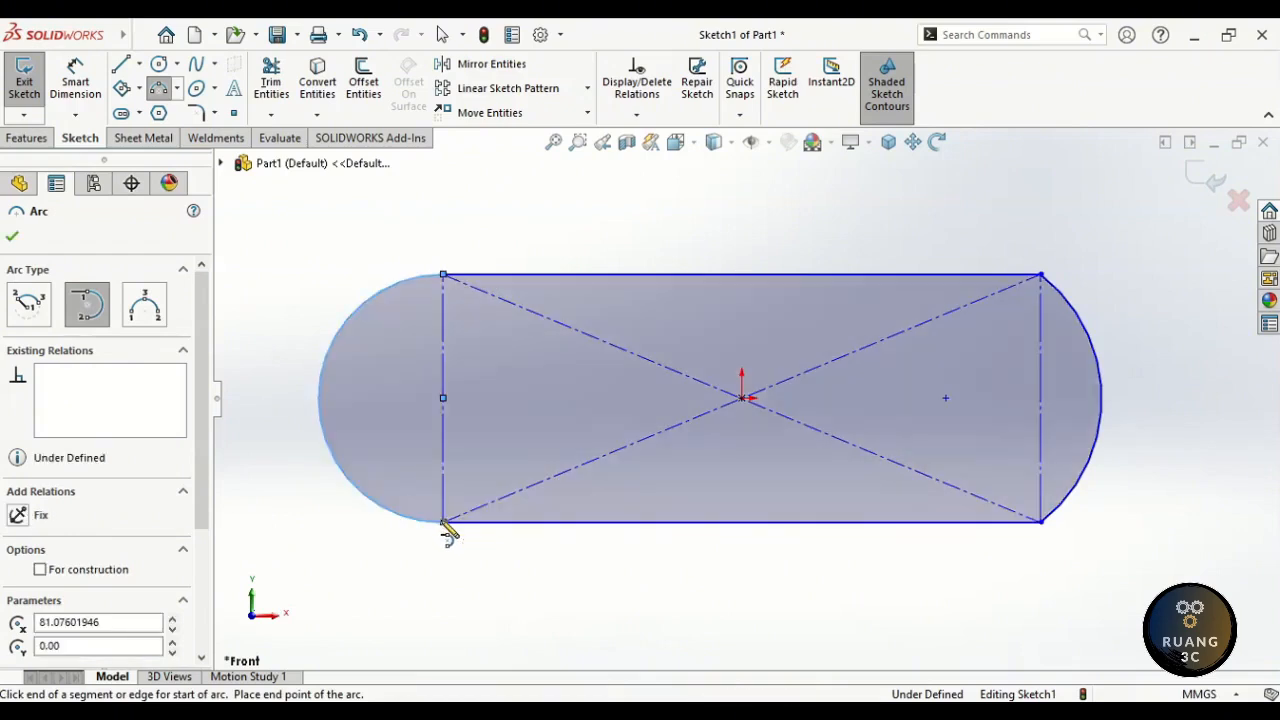
{"action": "key", "text": "Escape"}
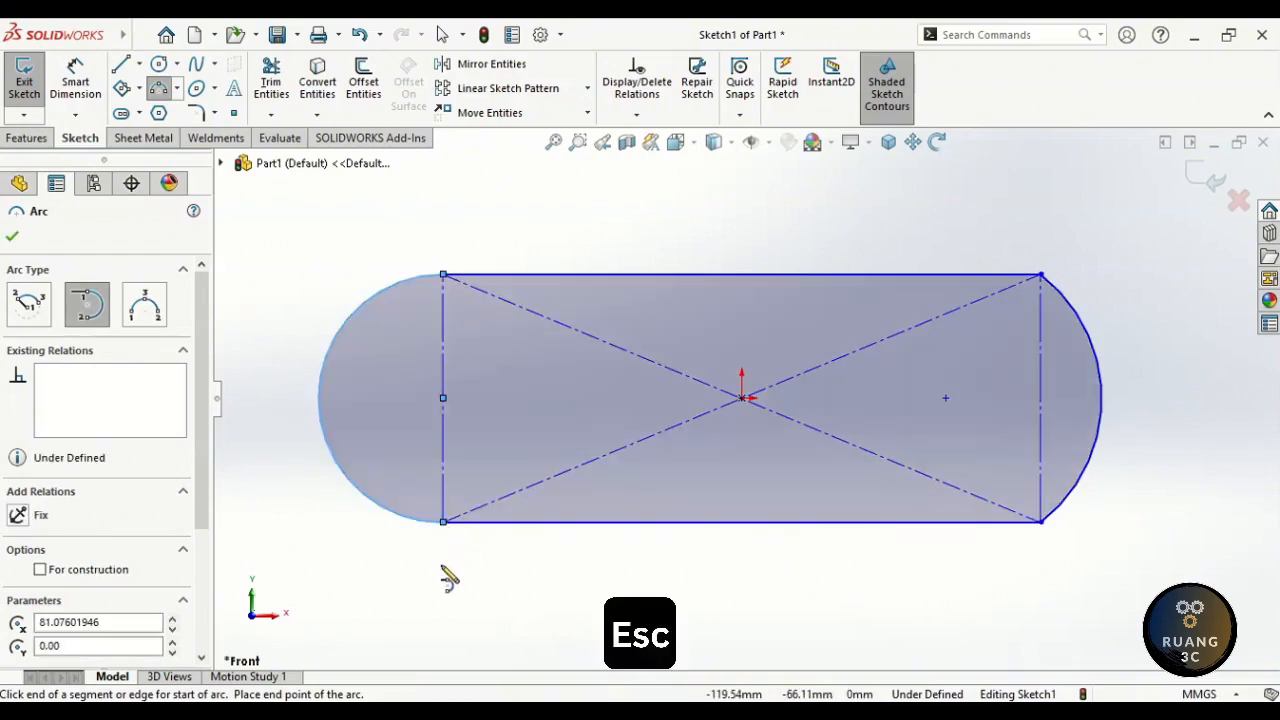
{"action": "key", "text": "Escape"}
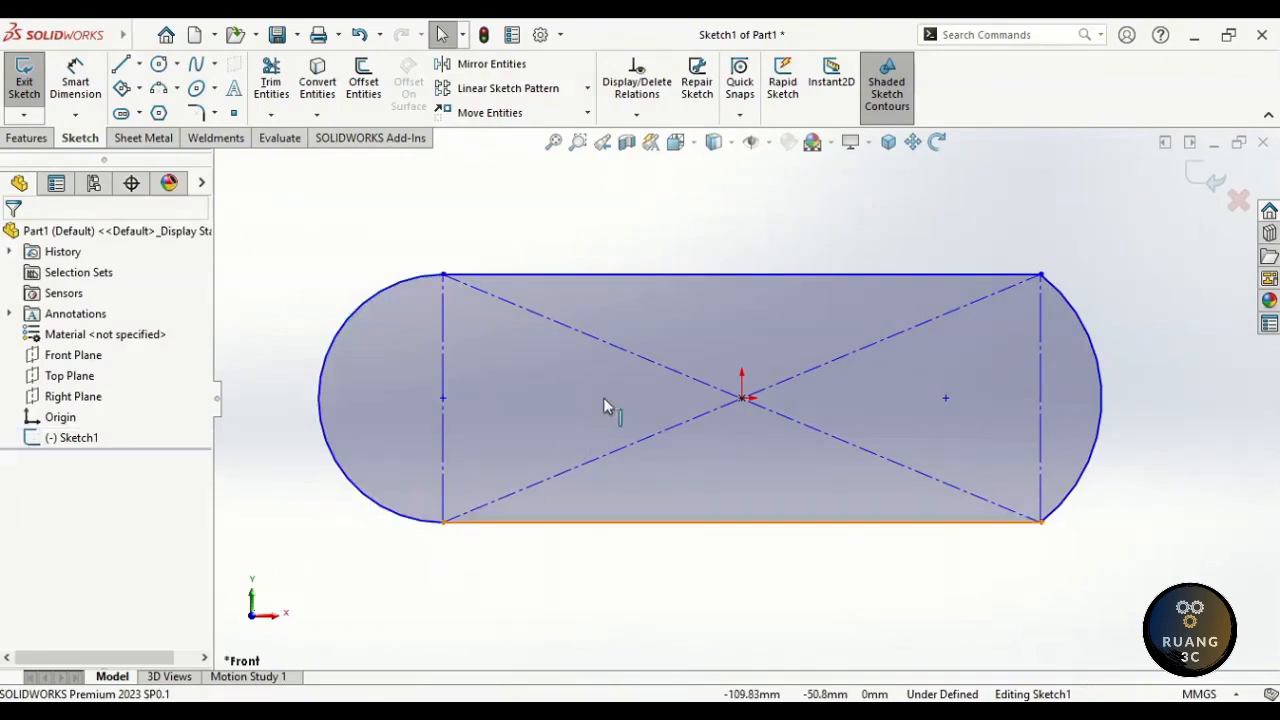
- Turn on View Sketch Relations from the Hide/Show Items list
{"action": "left_click", "coordinate": [769, 145]}
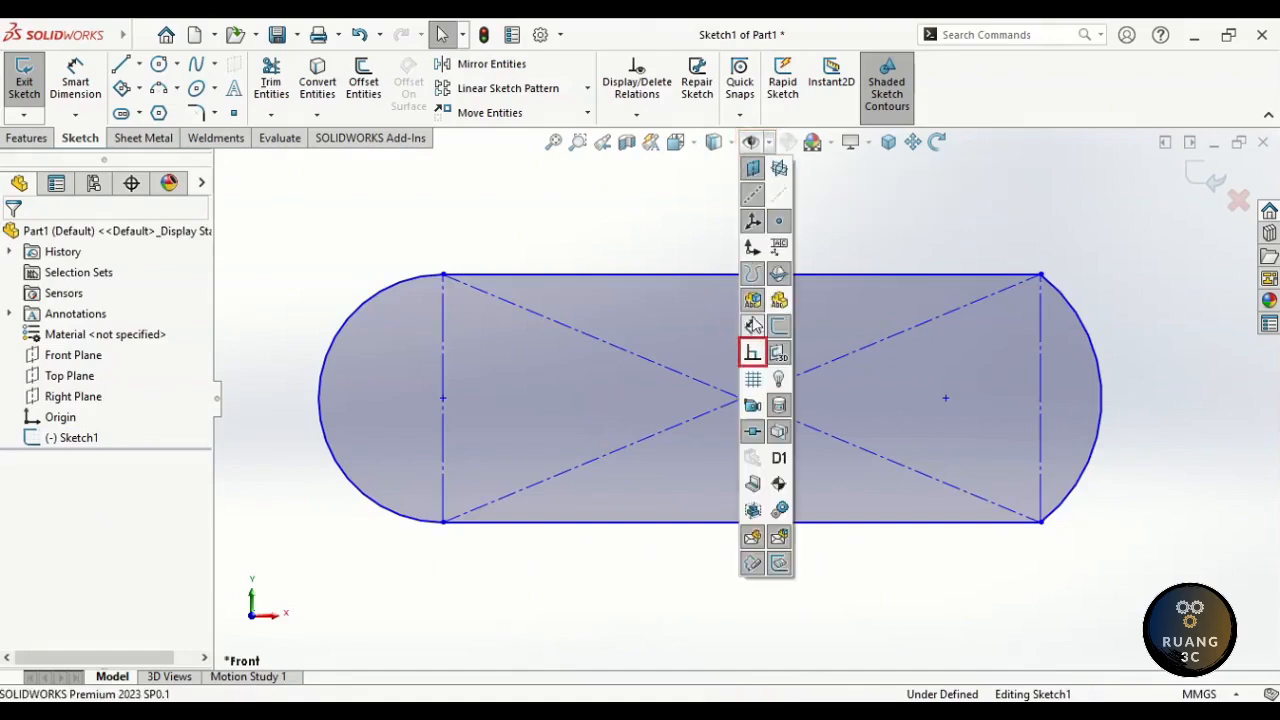
{"action": "left_click", "coordinate": [752, 354]}
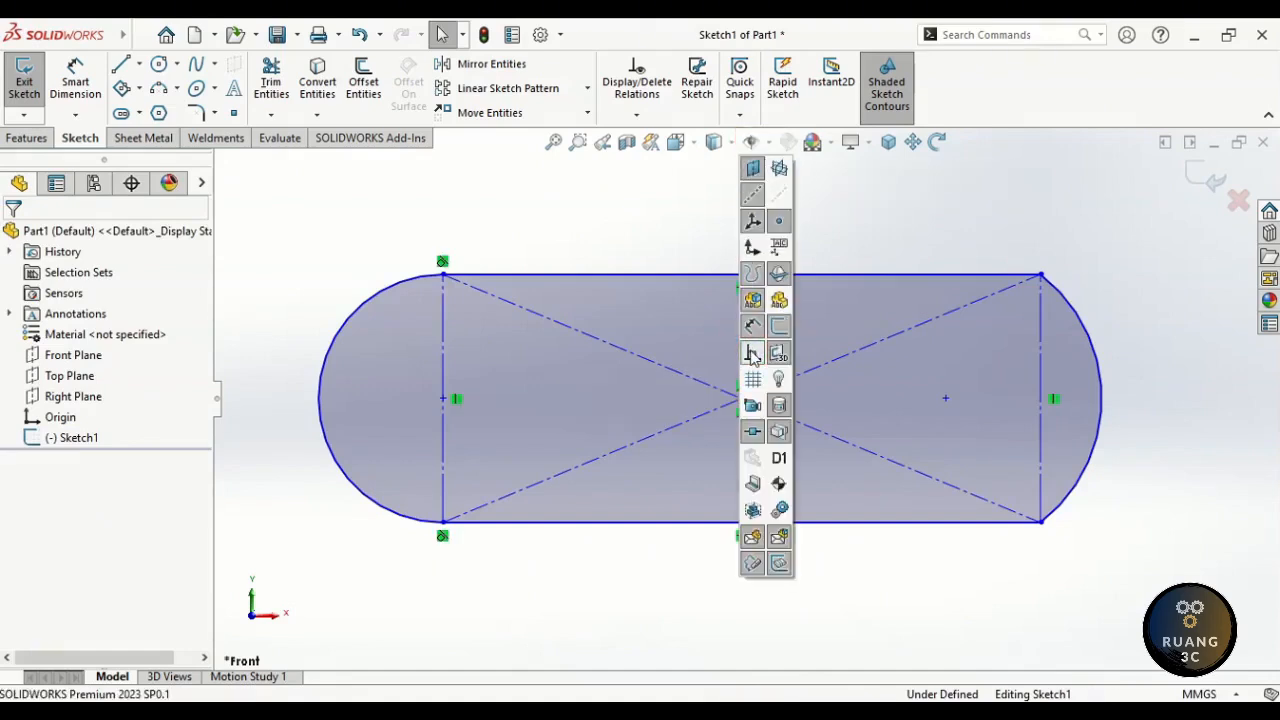
{"action": "left_click", "coordinate": [685, 247]}
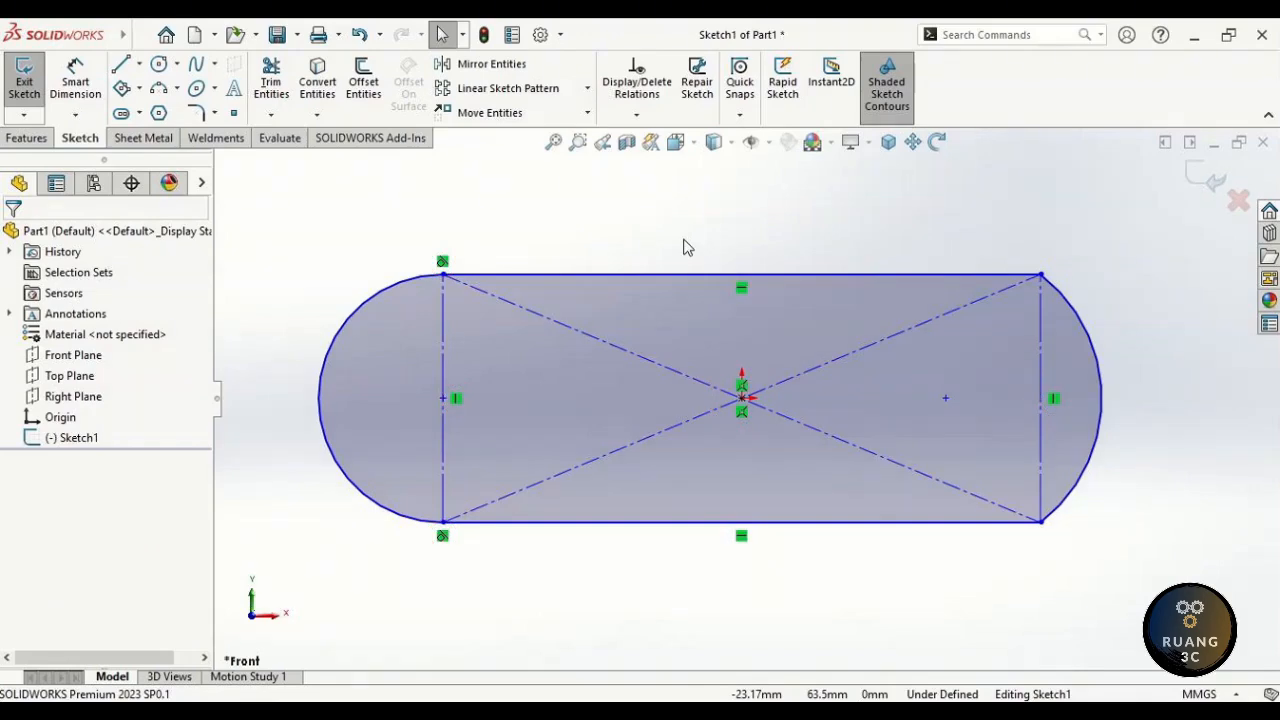
{"action": "right_click_drag", "start_coordinate": [685, 248], "coordinate": [686, 320]}
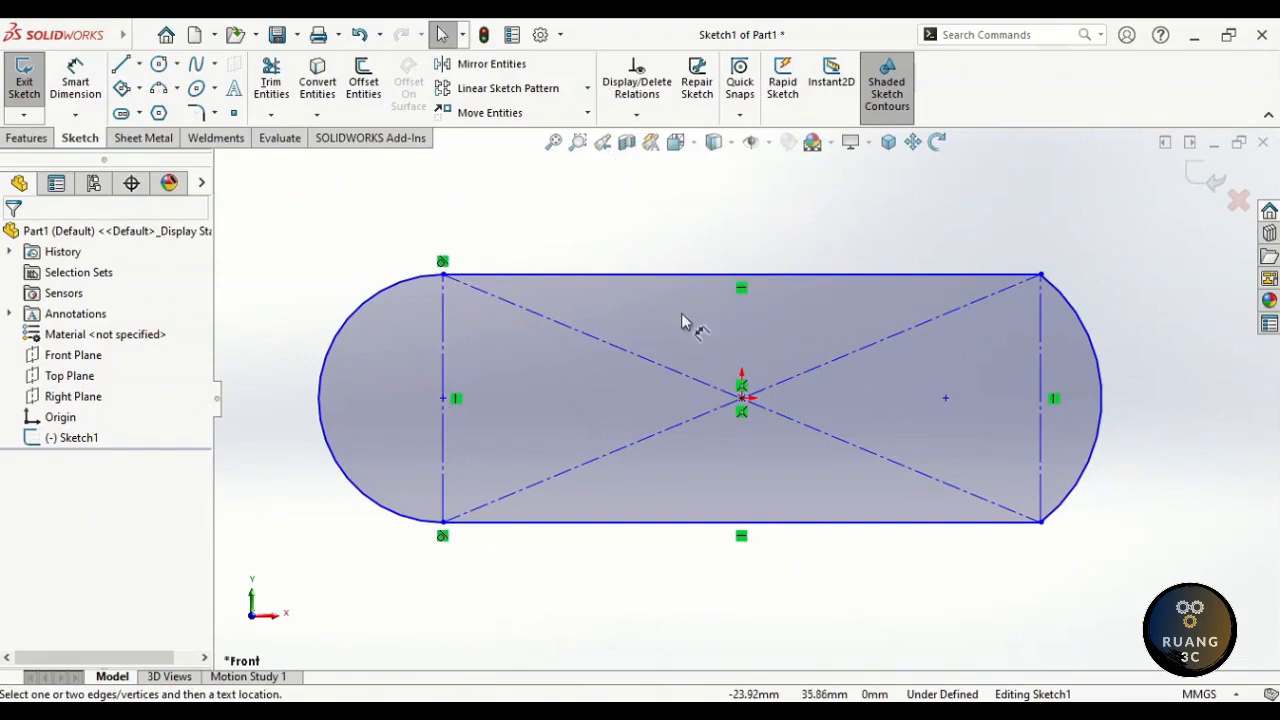
- Dimension the right arc's extension to 10 mm and the top edge to 130 mm
{"action": "left_click", "coordinate": [1101, 402]}
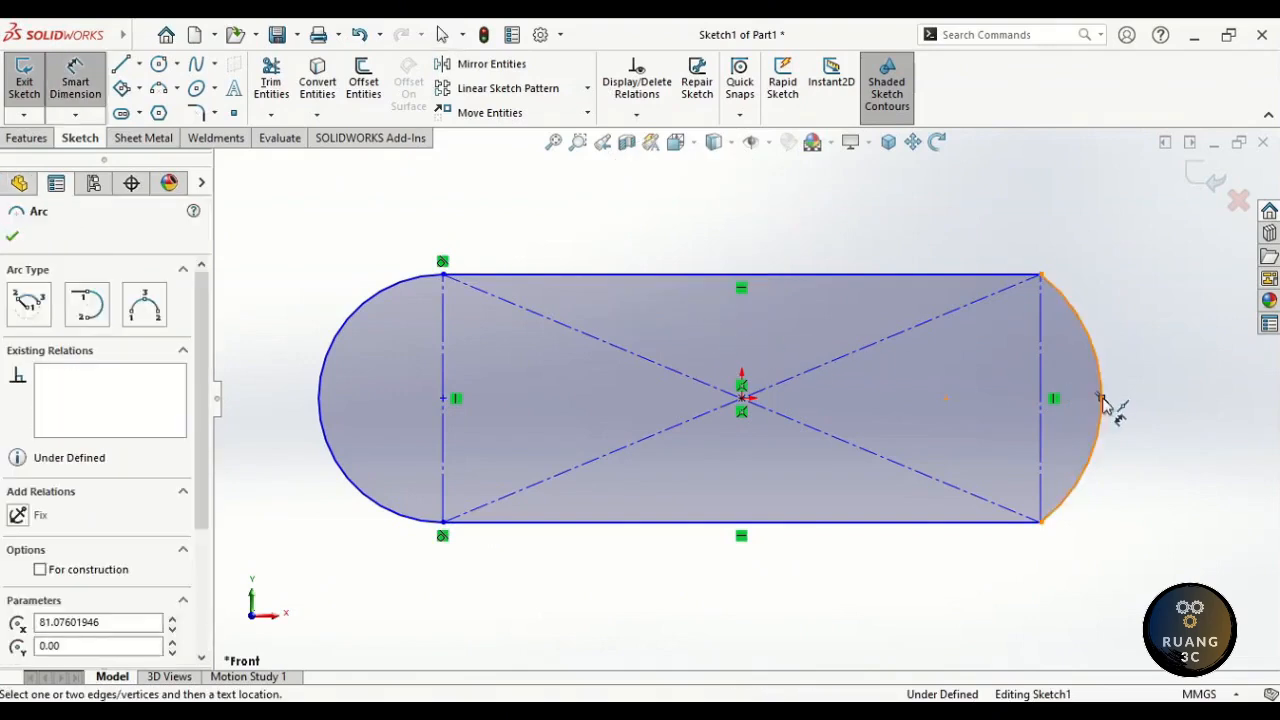
{"action": "left_click", "coordinate": [1041, 276]}
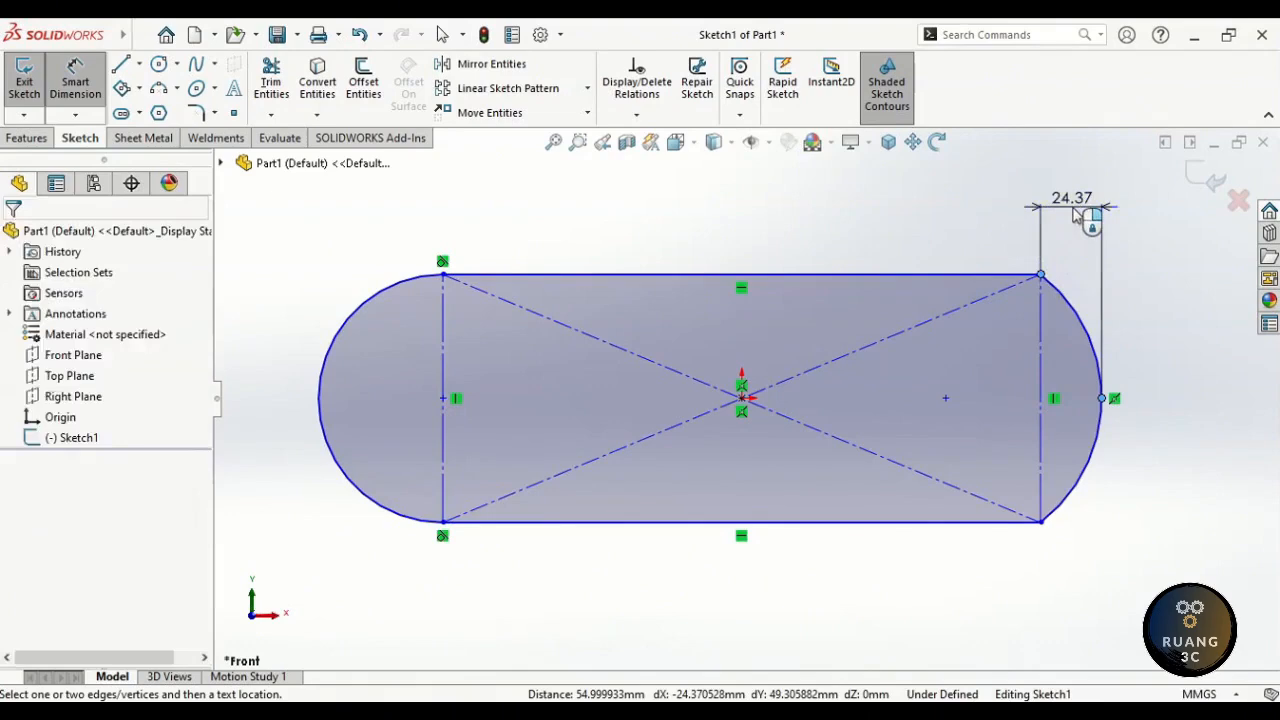
{"action": "left_click", "coordinate": [1075, 215]}
{"action": "type", "text": "10"}
{"action": "key", "text": "Return"}
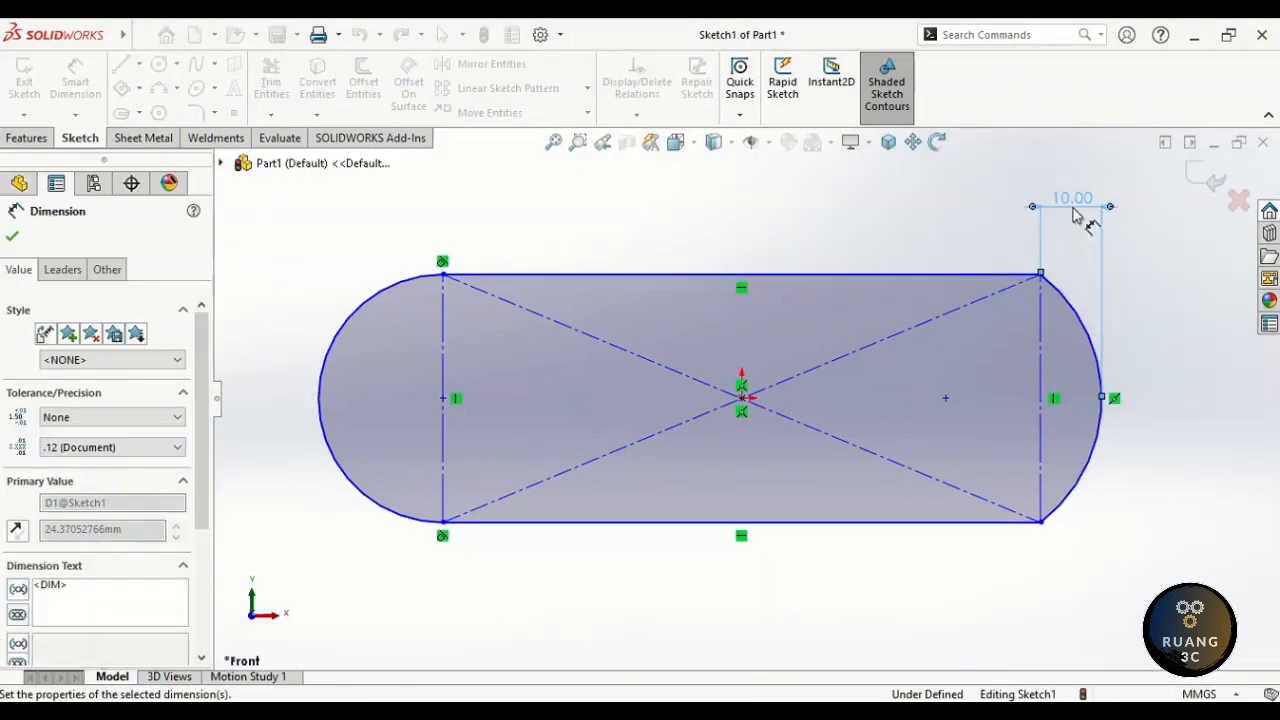
{"action": "left_click", "coordinate": [857, 275]}
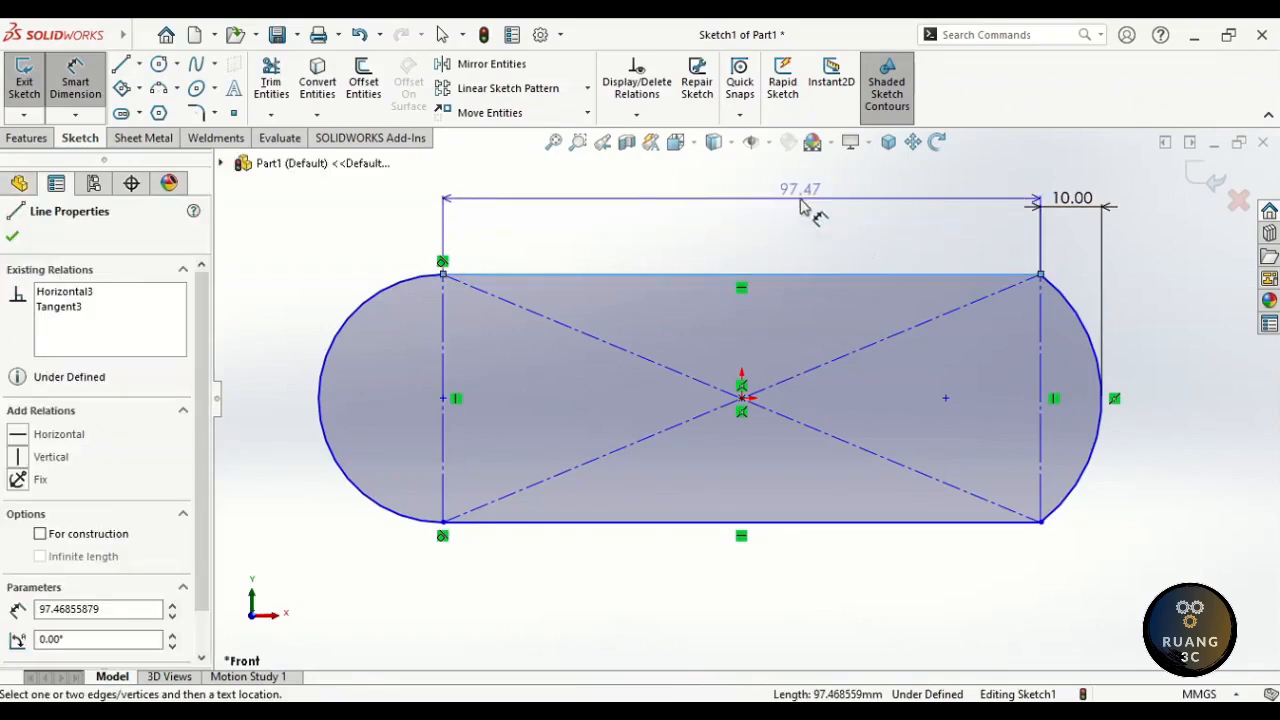
{"action": "left_click", "coordinate": [781, 204]}
{"action": "key", "text": "Return"}
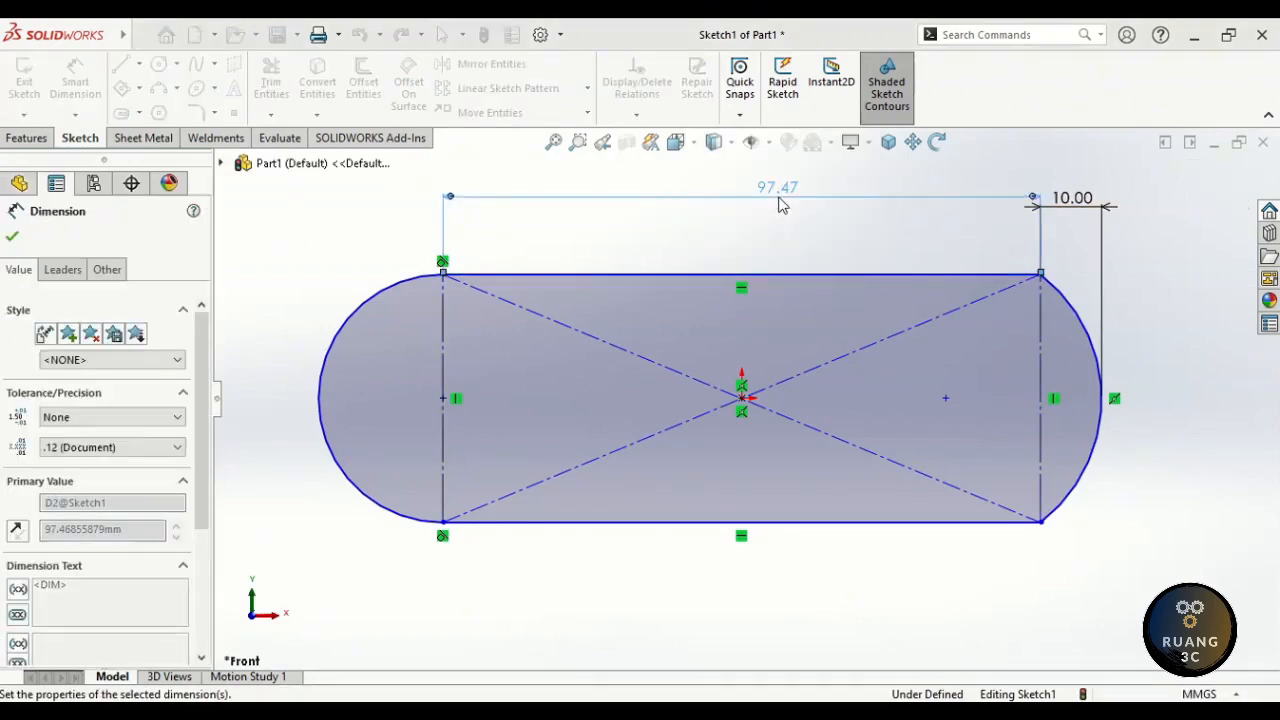
{"action": "type", "text": "130"}
{"action": "key", "text": "Return"}
- Dimension the vertical construction line to 40 mm, fully defining Sketch1
{"action": "left_click", "coordinate": [553, 143]}
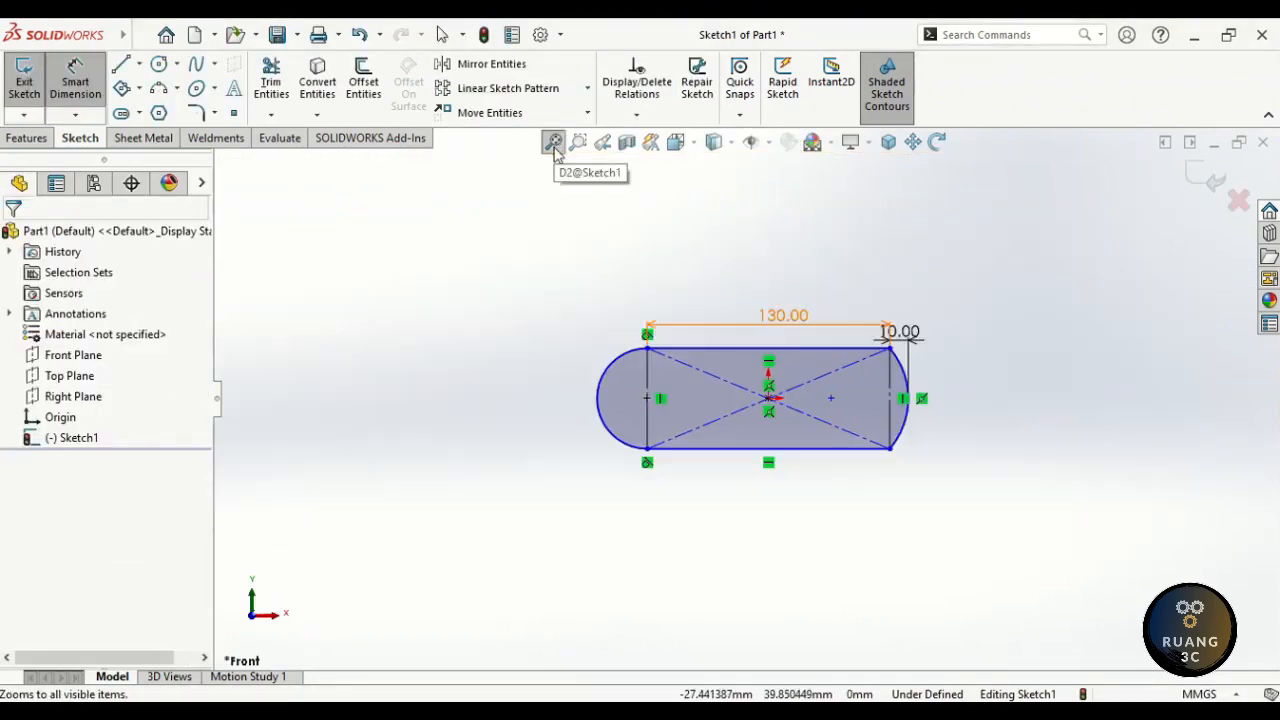
{"action": "scroll", "coordinate": [792, 397], "scroll_direction": "down", "scroll_amount": 5}
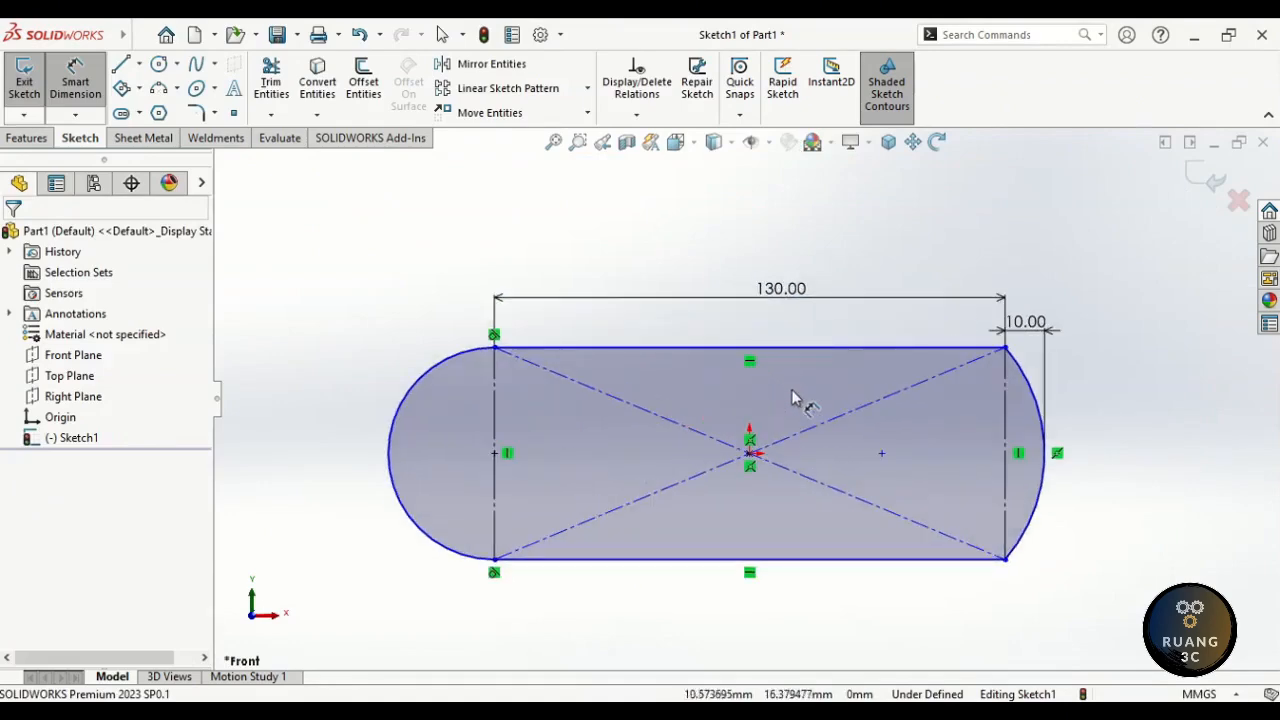
{"action": "left_click", "coordinate": [496, 430]}
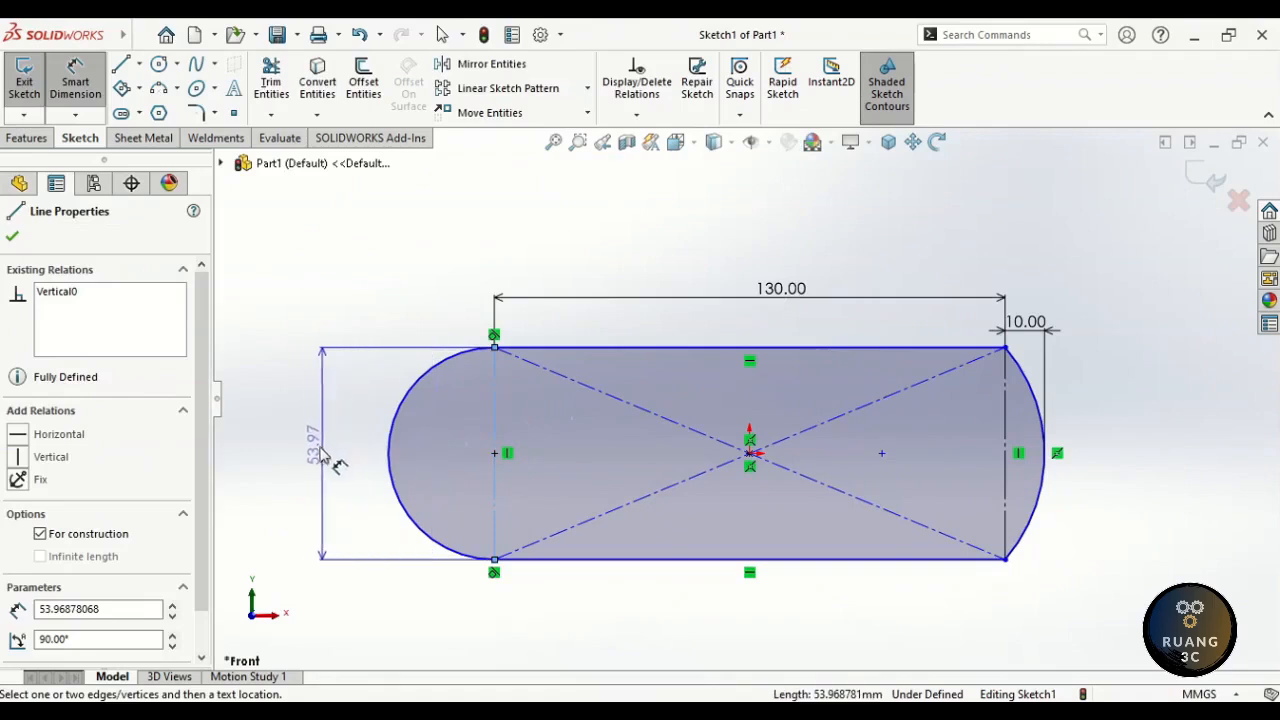
{"action": "left_click", "coordinate": [314, 455]}
{"action": "key", "text": "Return"}
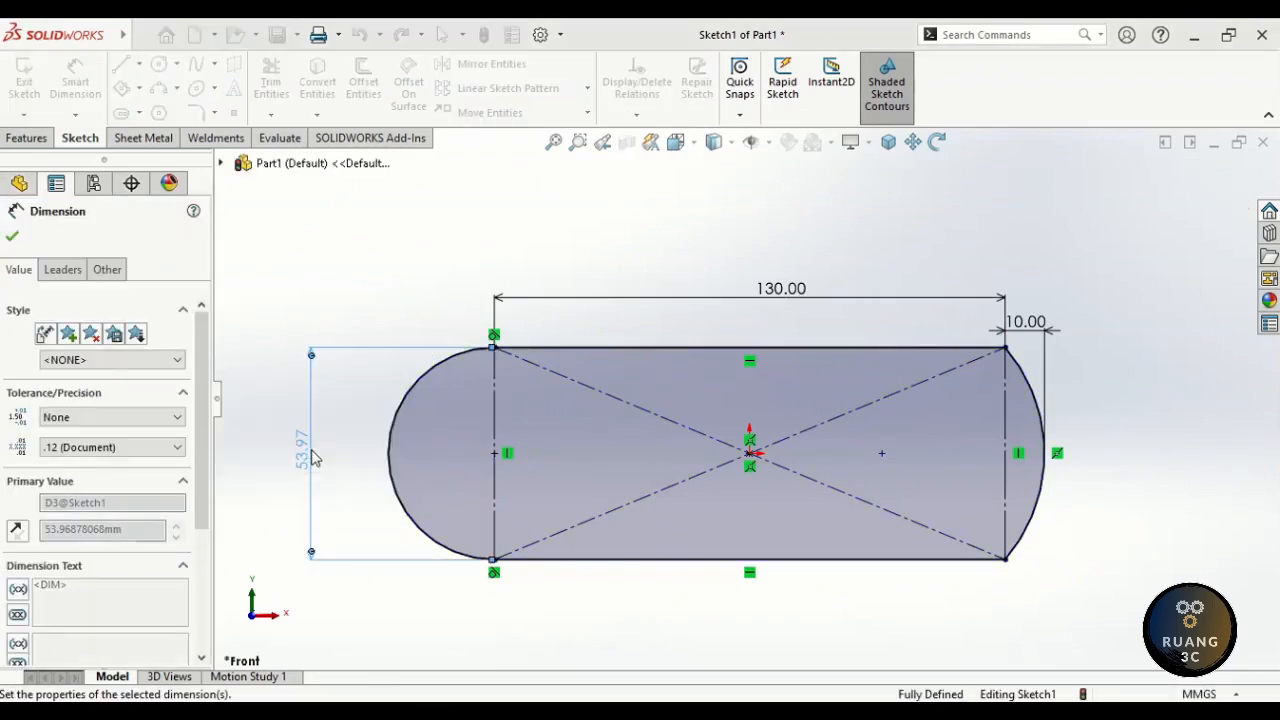
{"action": "left_click", "coordinate": [334, 460]}
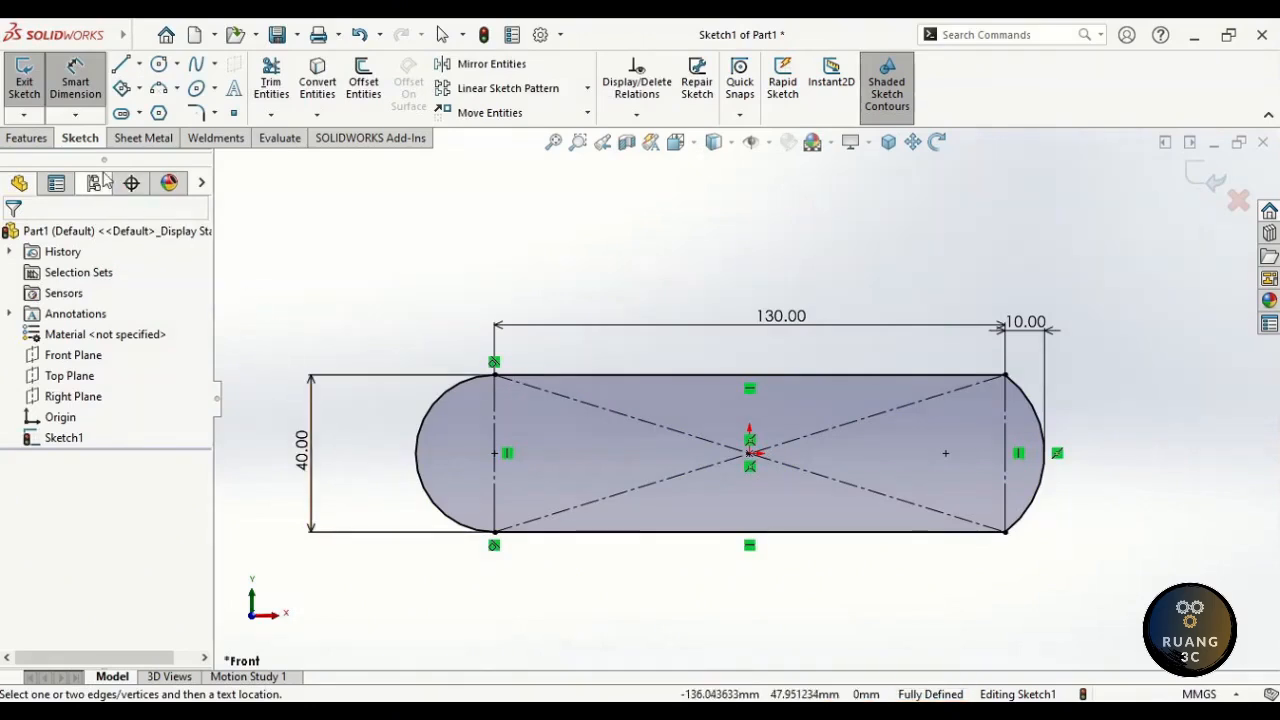
{"action": "left_click", "coordinate": [29, 142]}
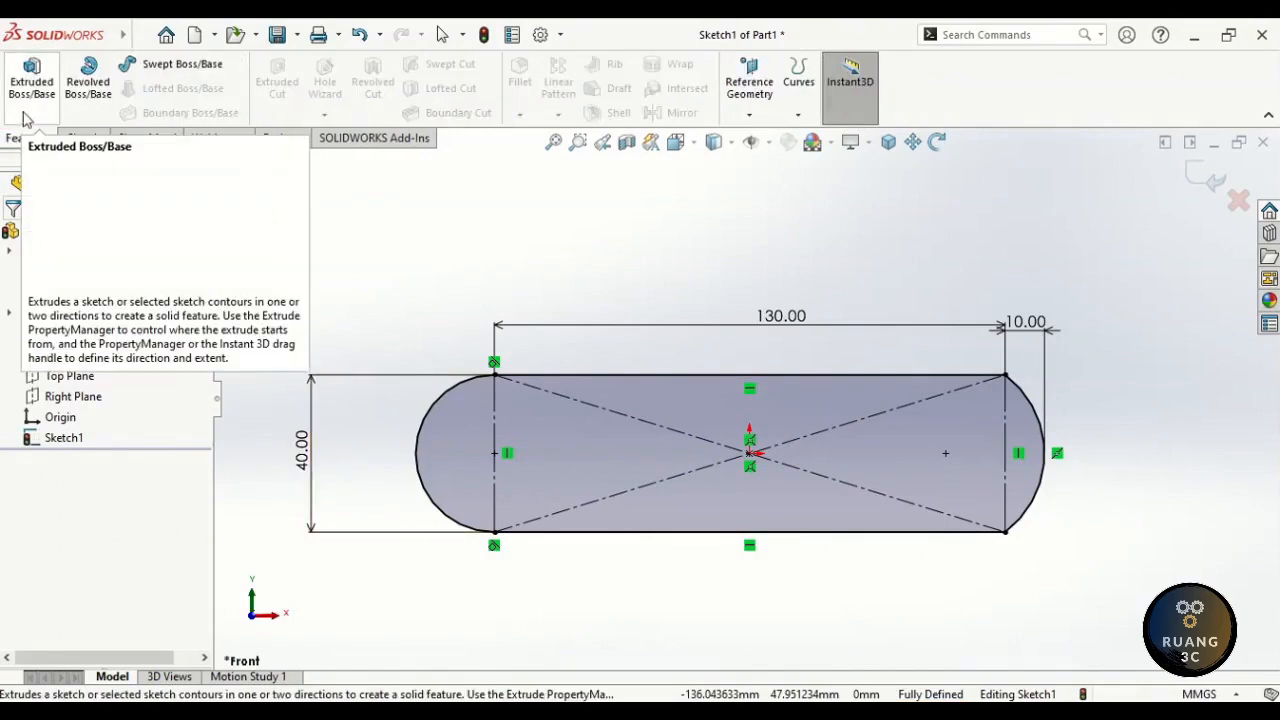
- Extrude Sketch1 3 mm blind to create Boss-Extrude1
{"action": "left_click", "coordinate": [33, 98]}
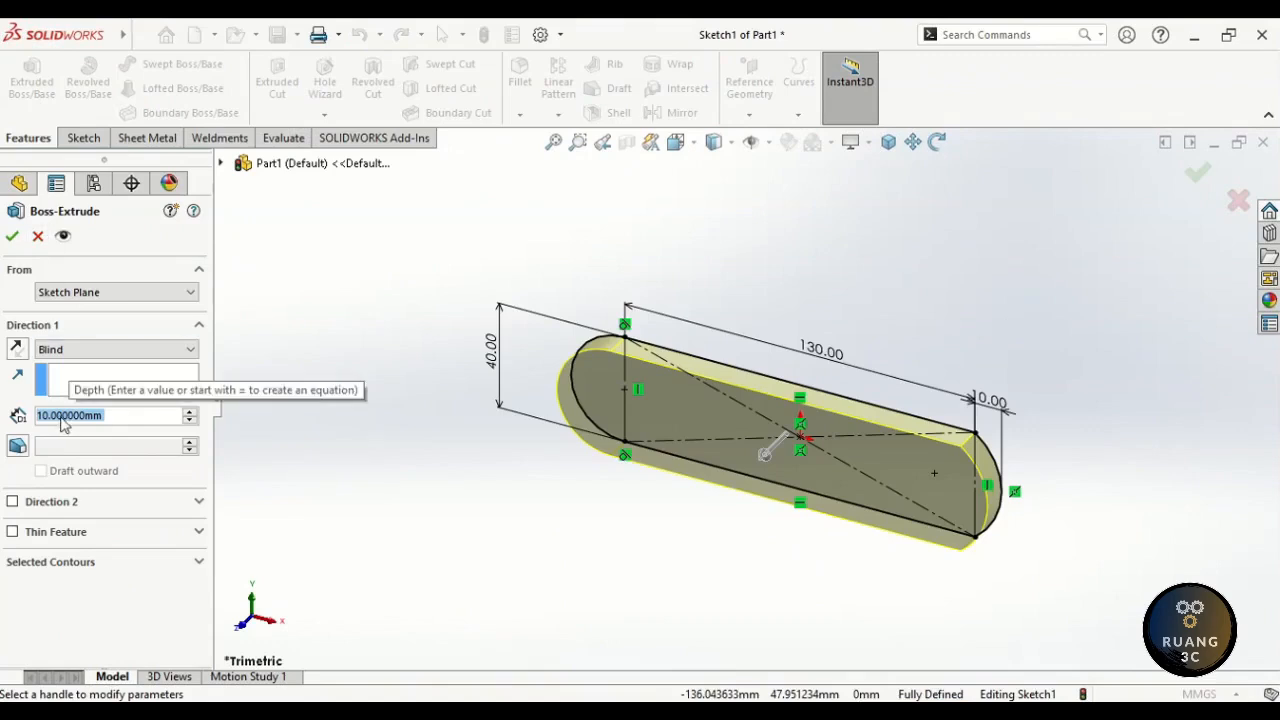
{"action": "type", "text": "3"}
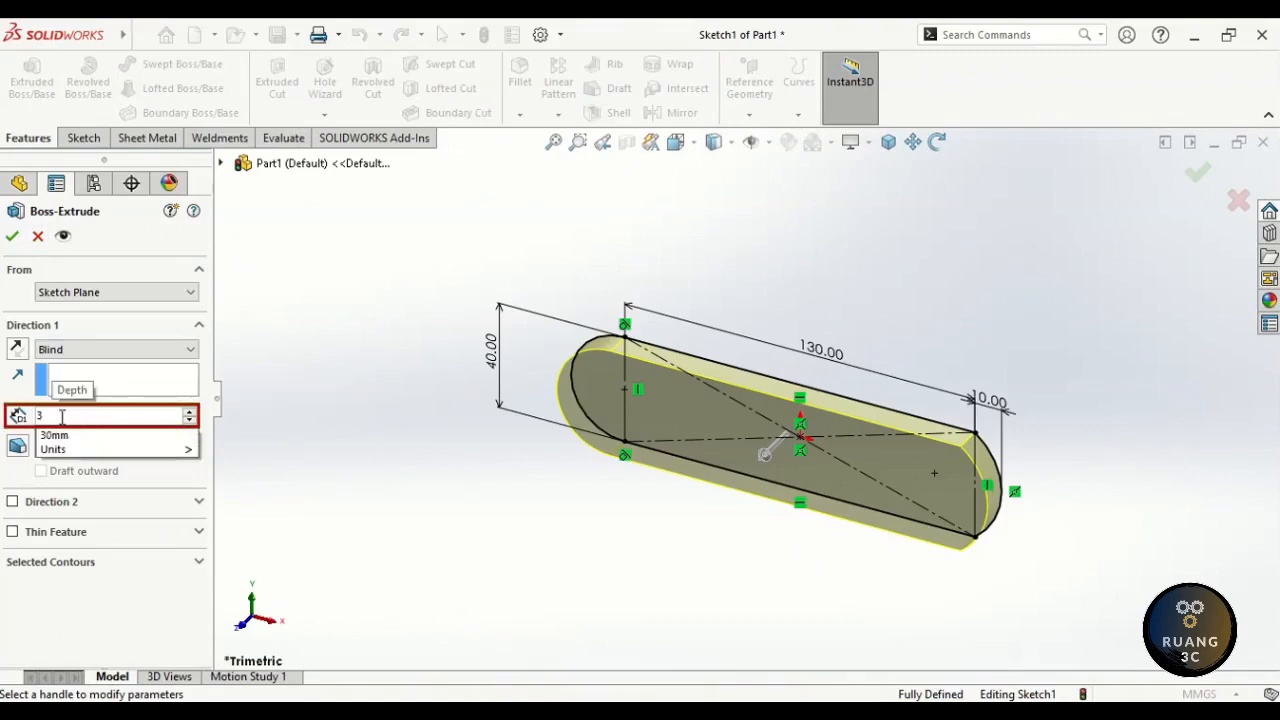
{"action": "key", "text": "Return"}
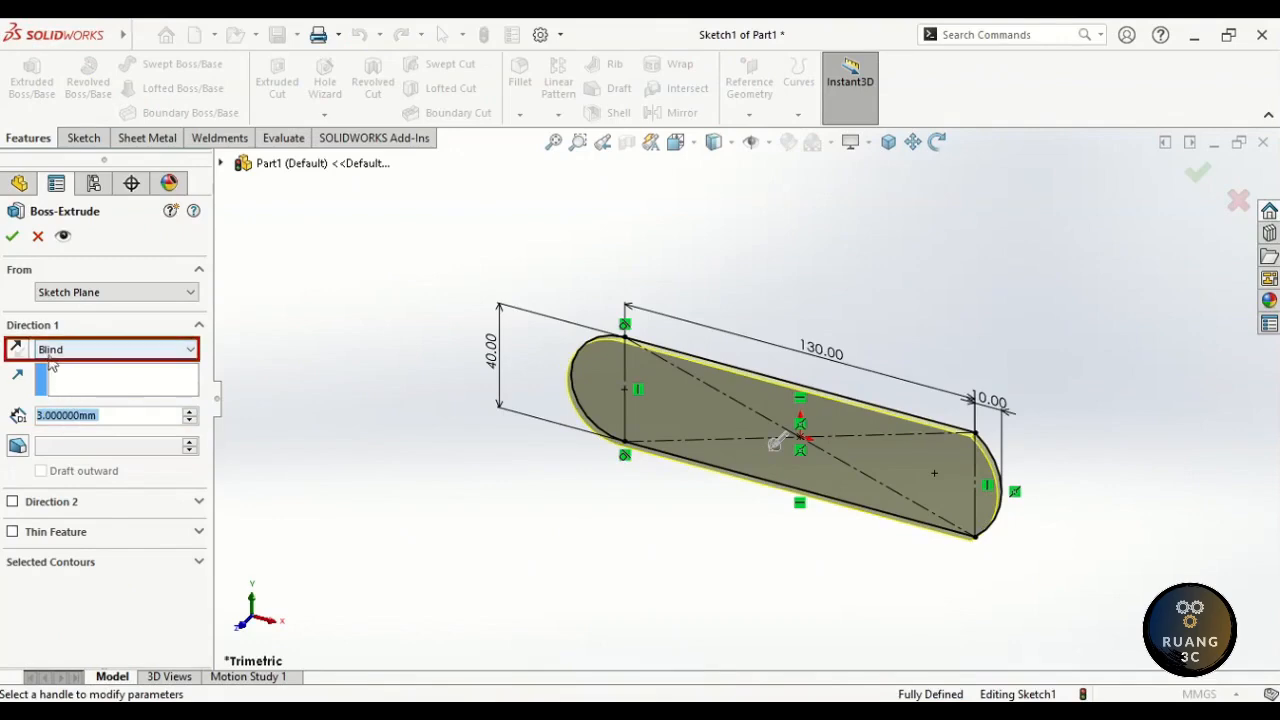
{"action": "left_click", "coordinate": [12, 237]}
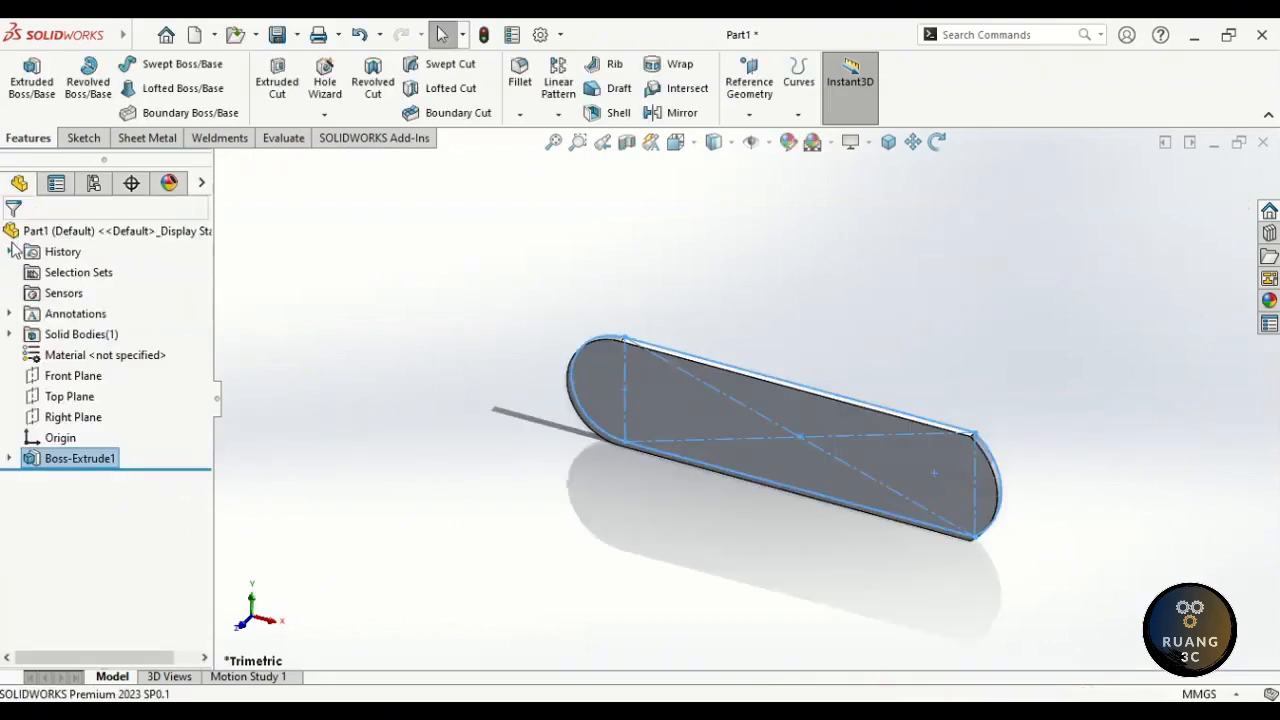
{"action": "left_click", "coordinate": [494, 402]}
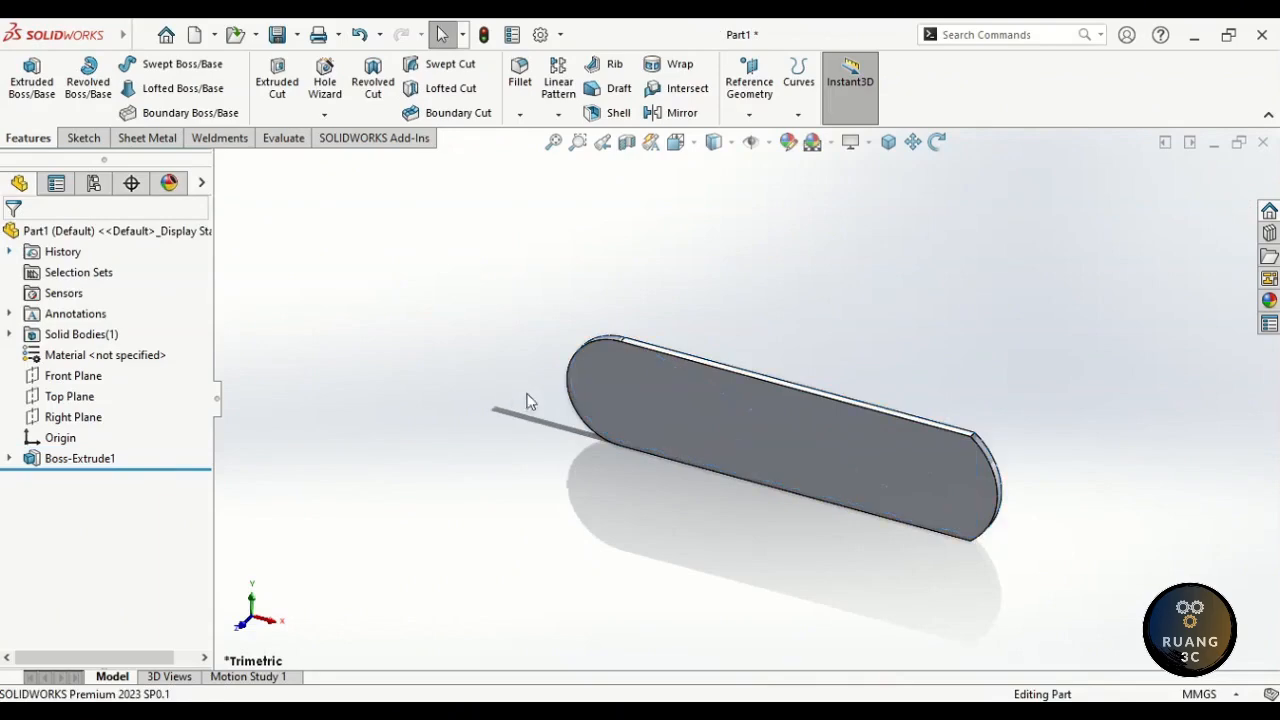
- Start Sketch2 on the plate's front face and draw a tilted 3 Point Center Rectangle at the top-right corner
{"action": "left_click", "coordinate": [606, 392]}
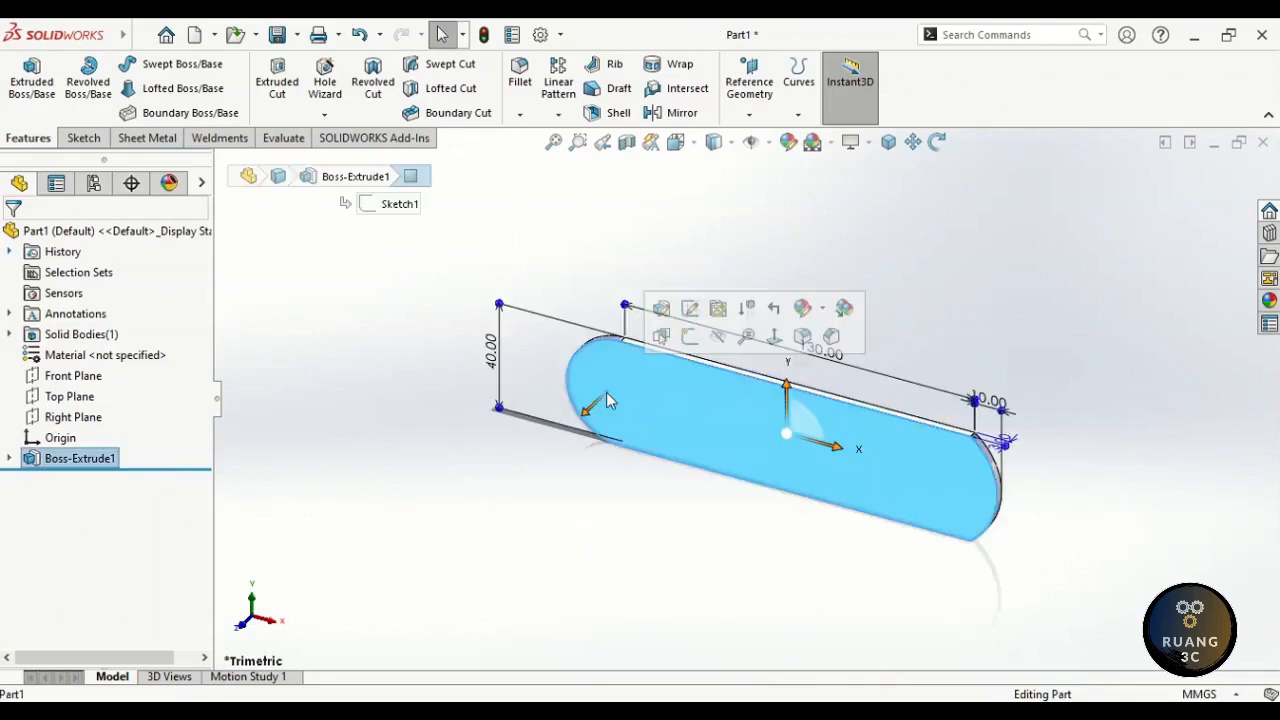
{"action": "left_click", "coordinate": [689, 338]}
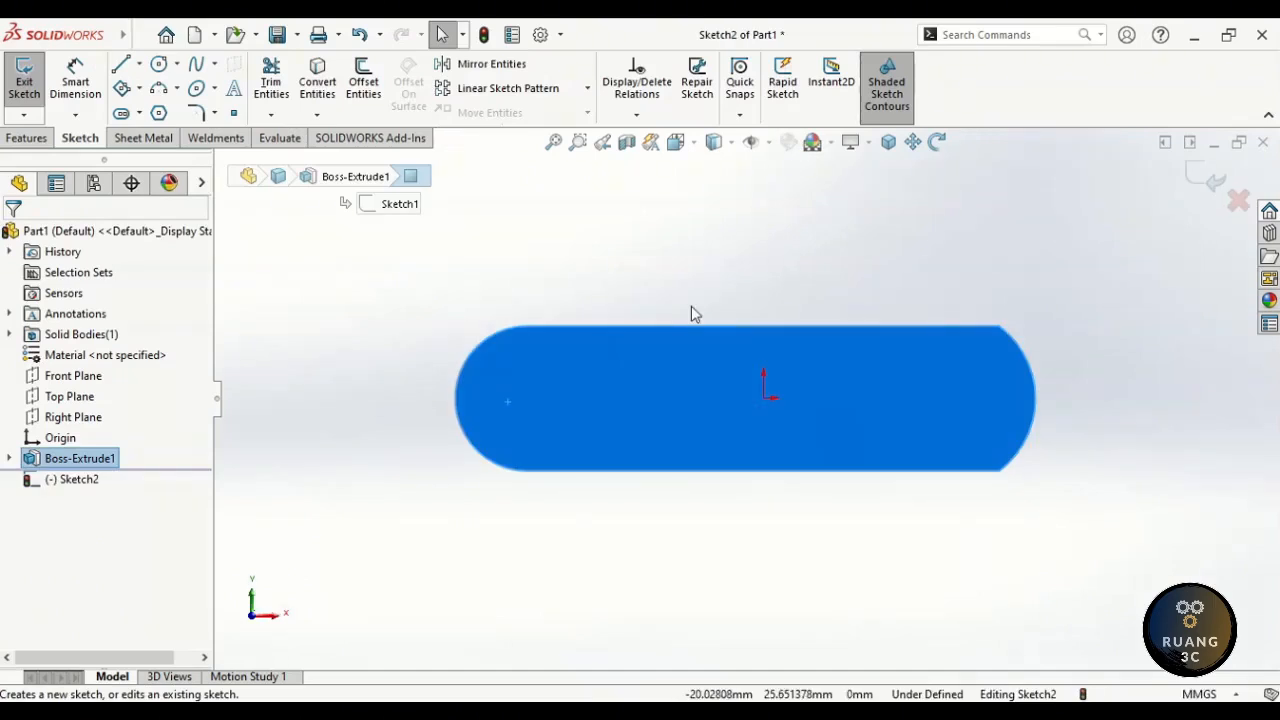
{"action": "left_click", "coordinate": [139, 89]}
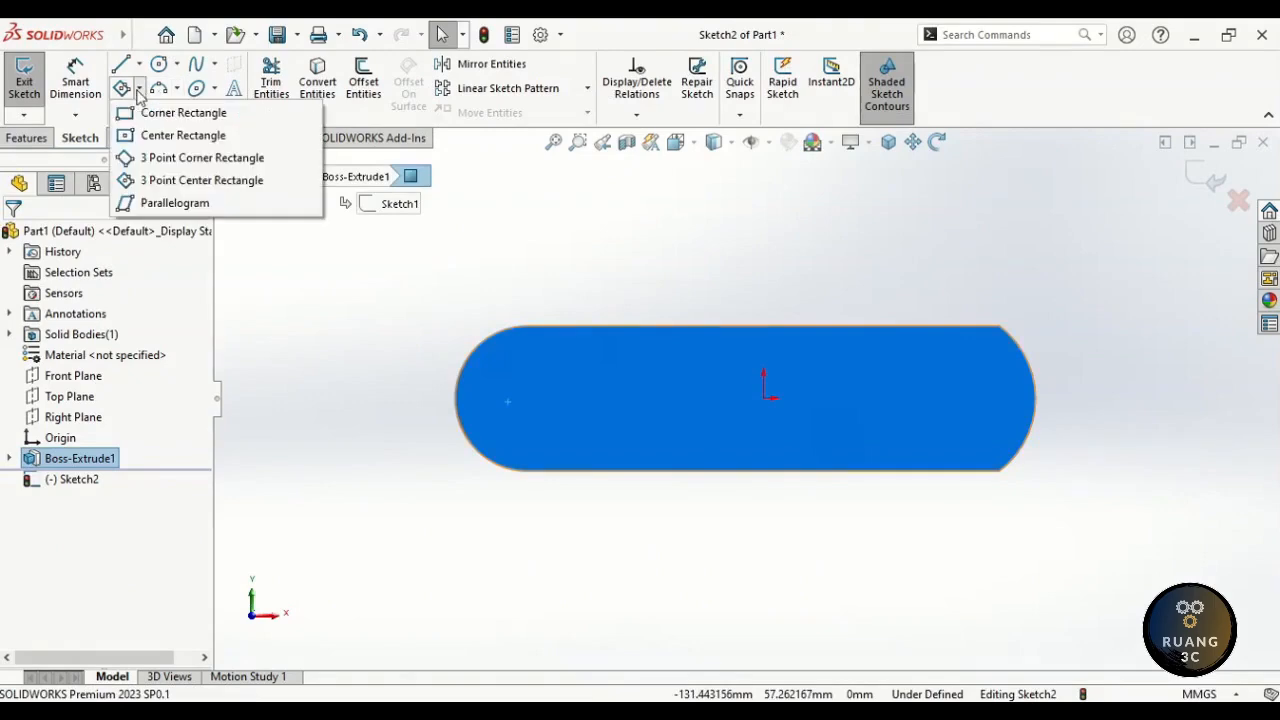
{"action": "left_click", "coordinate": [170, 181]}
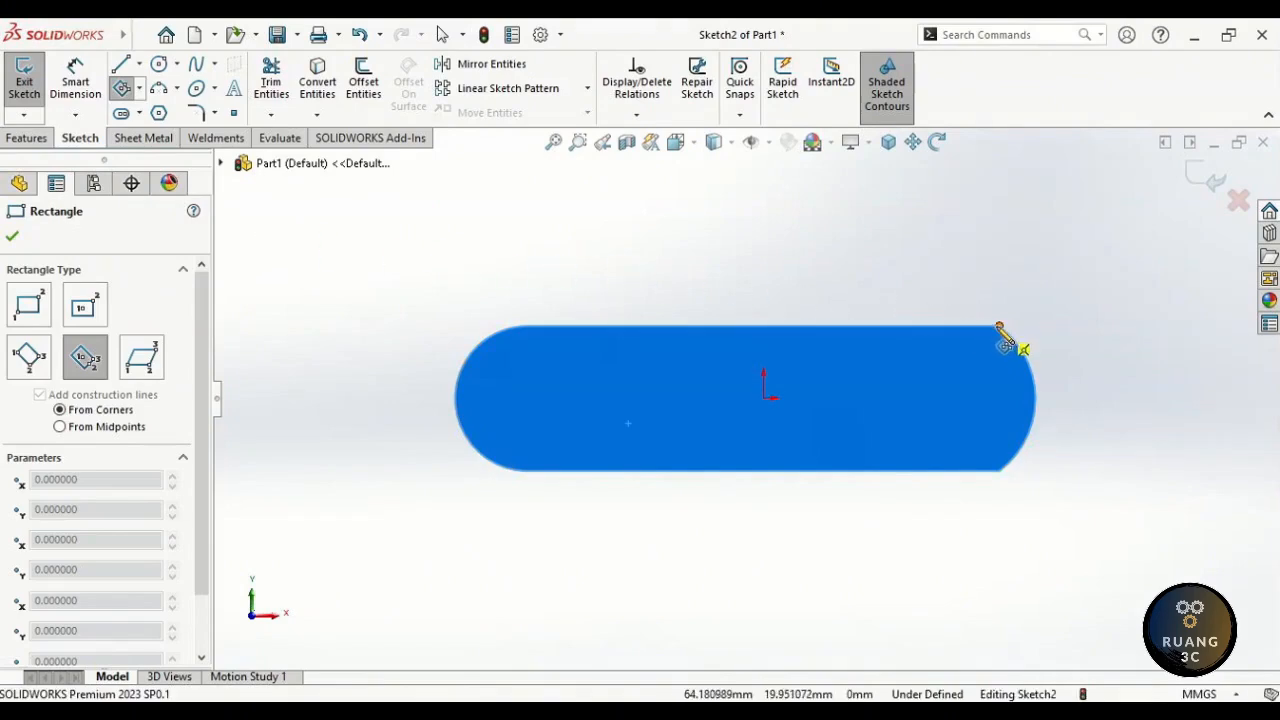
{"action": "scroll", "coordinate": [1008, 342], "scroll_direction": "down", "scroll_amount": 1}
{"action": "scroll", "coordinate": [966, 357], "scroll_direction": "down", "scroll_amount": 3}
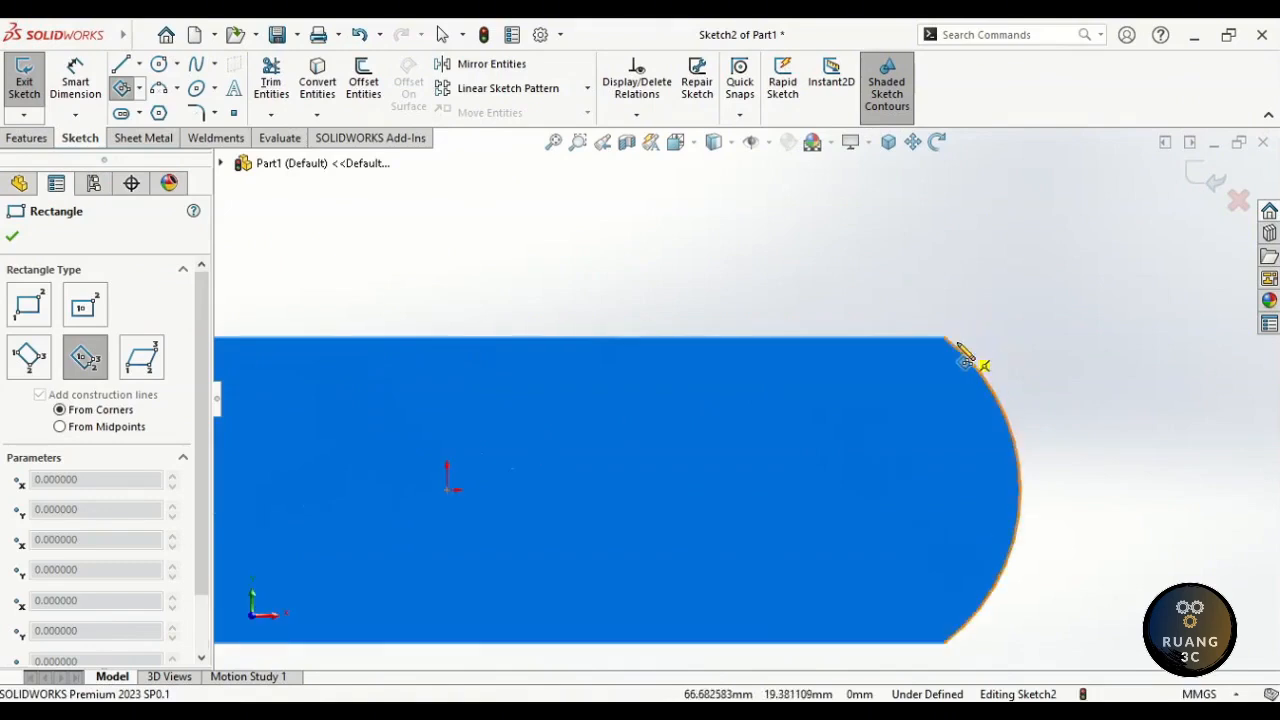
{"action": "left_click", "coordinate": [913, 342]}
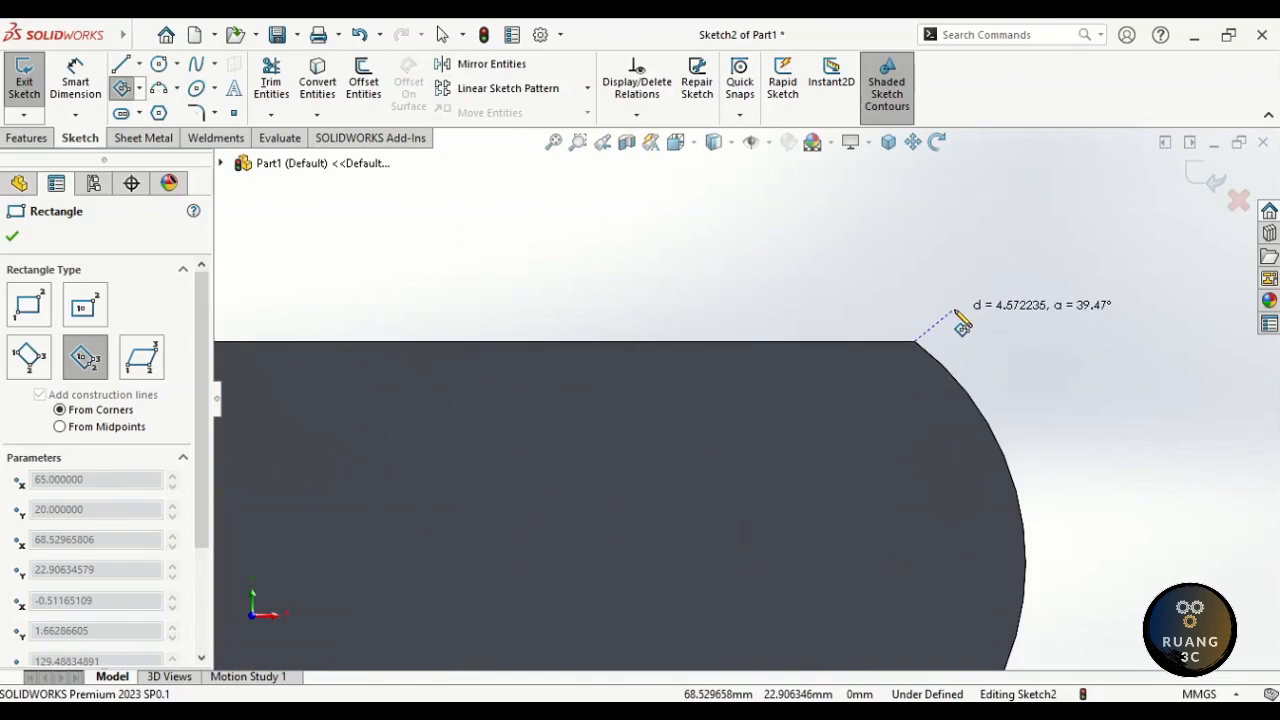
{"action": "left_click", "coordinate": [956, 314]}
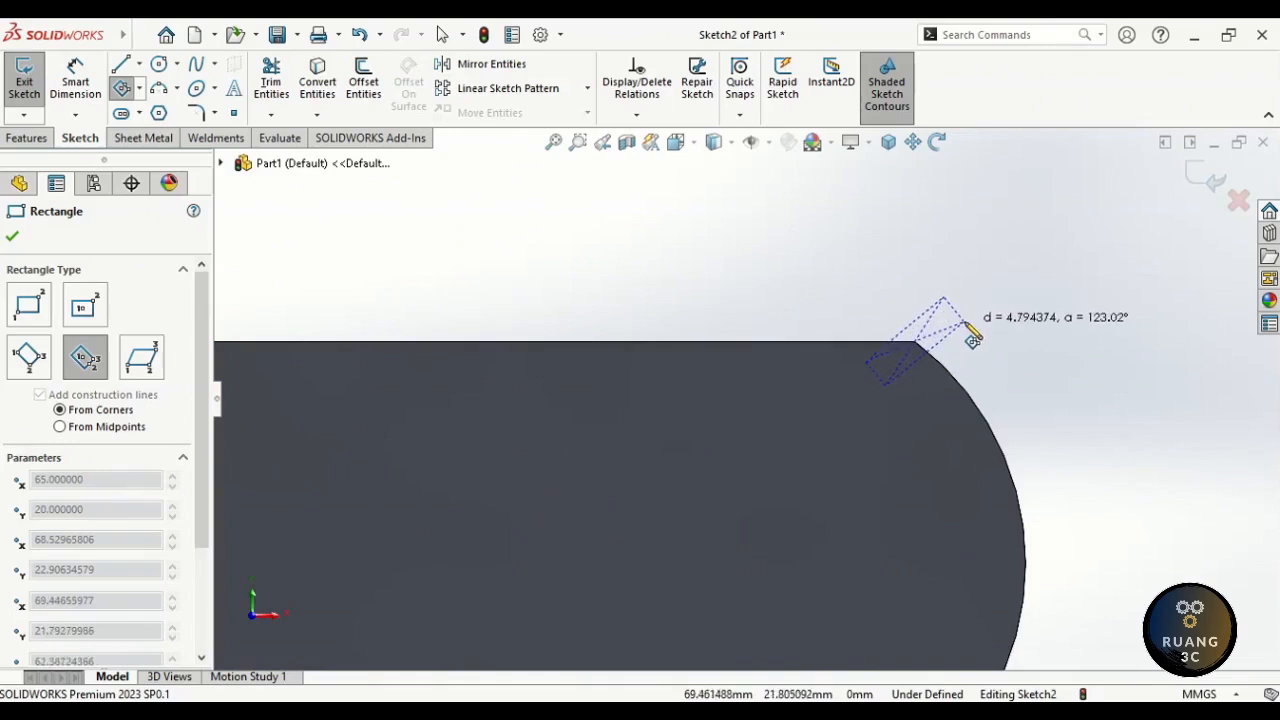
{"action": "left_click", "coordinate": [972, 343]}
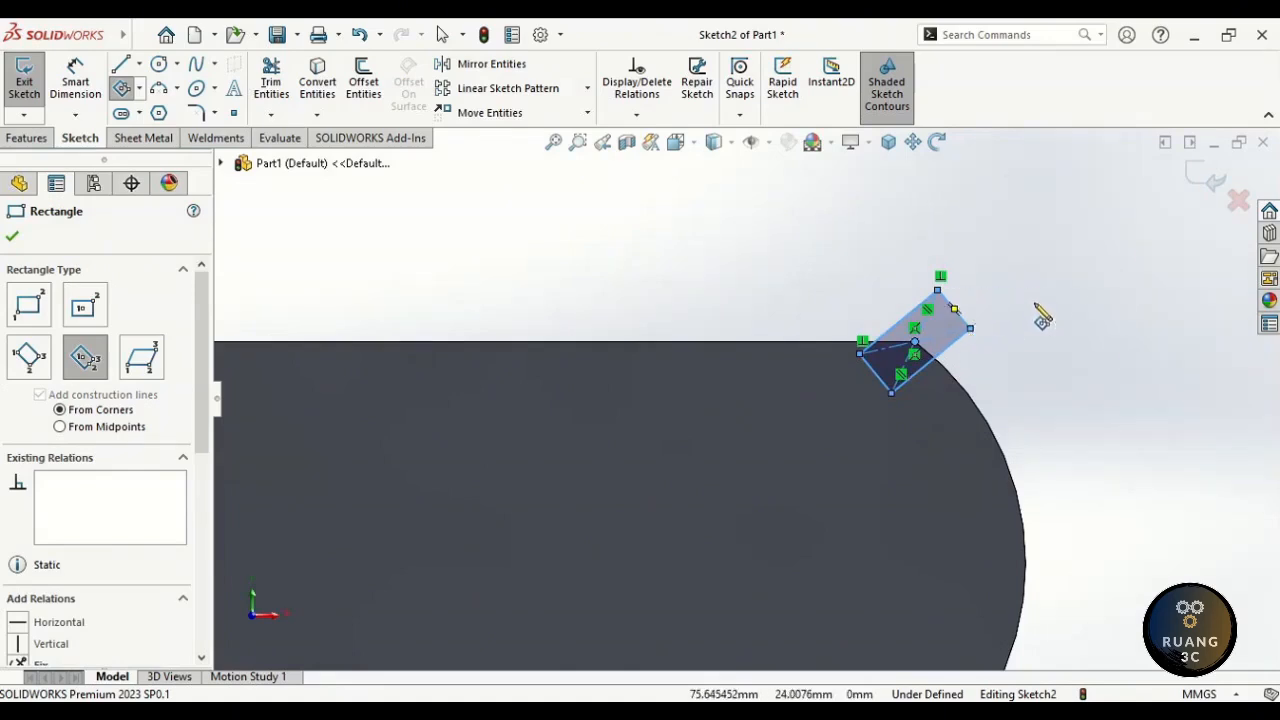
{"action": "right_click_drag", "start_coordinate": [1026, 284], "coordinate": [1035, 370]}
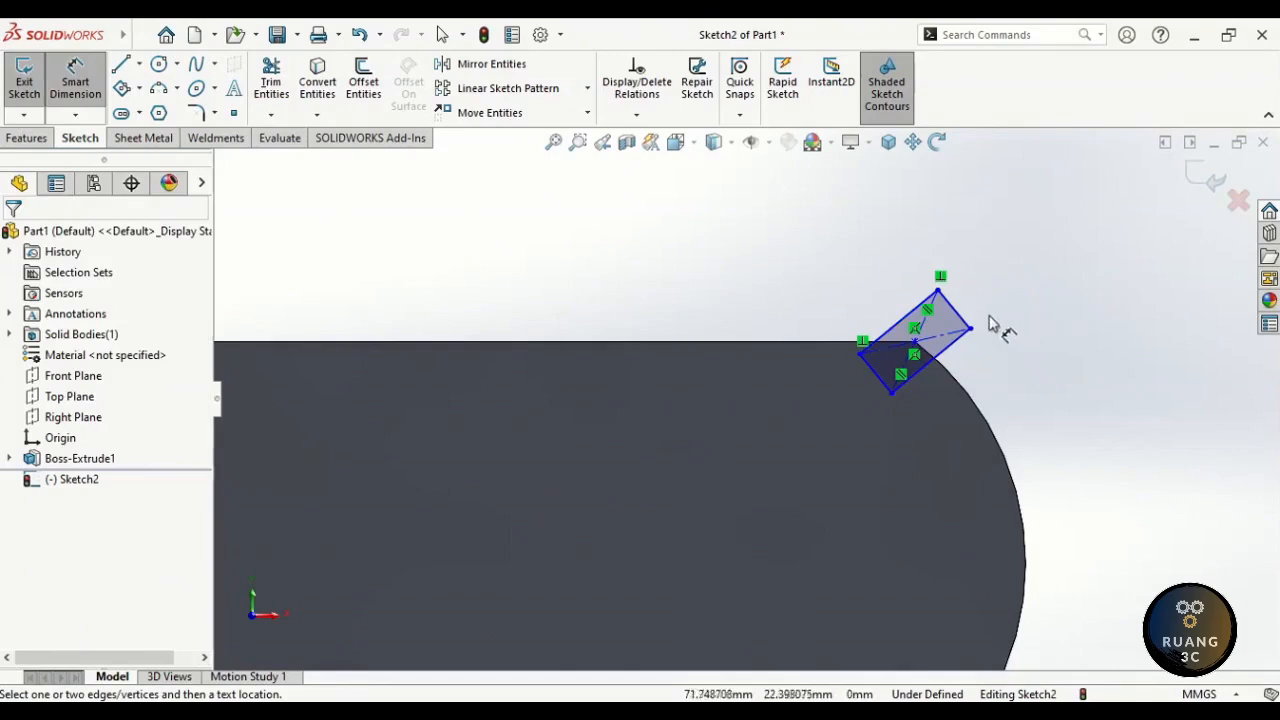
- Dimension the tilted rectangle's short side to 5 mm and long side to 12 mm
{"action": "left_click", "coordinate": [963, 322]}
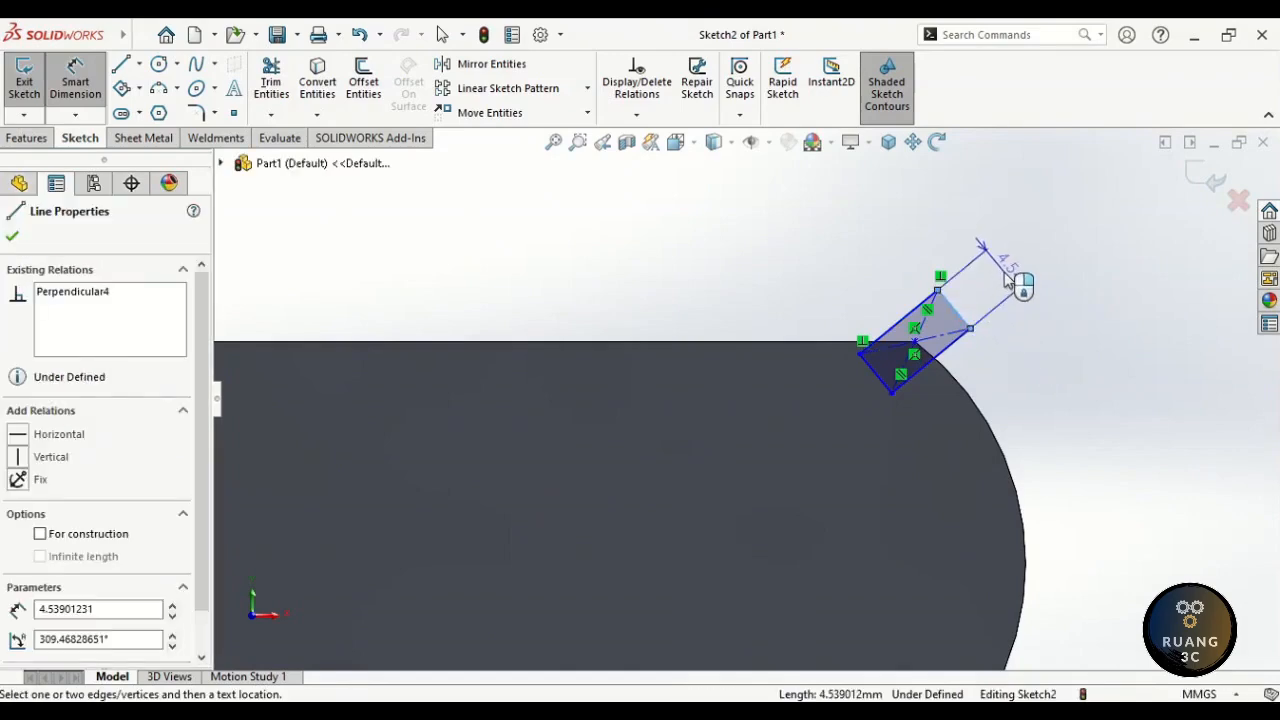
{"action": "left_click", "coordinate": [1007, 281]}
{"action": "type", "text": "6"}
{"action": "key", "text": "Return"}
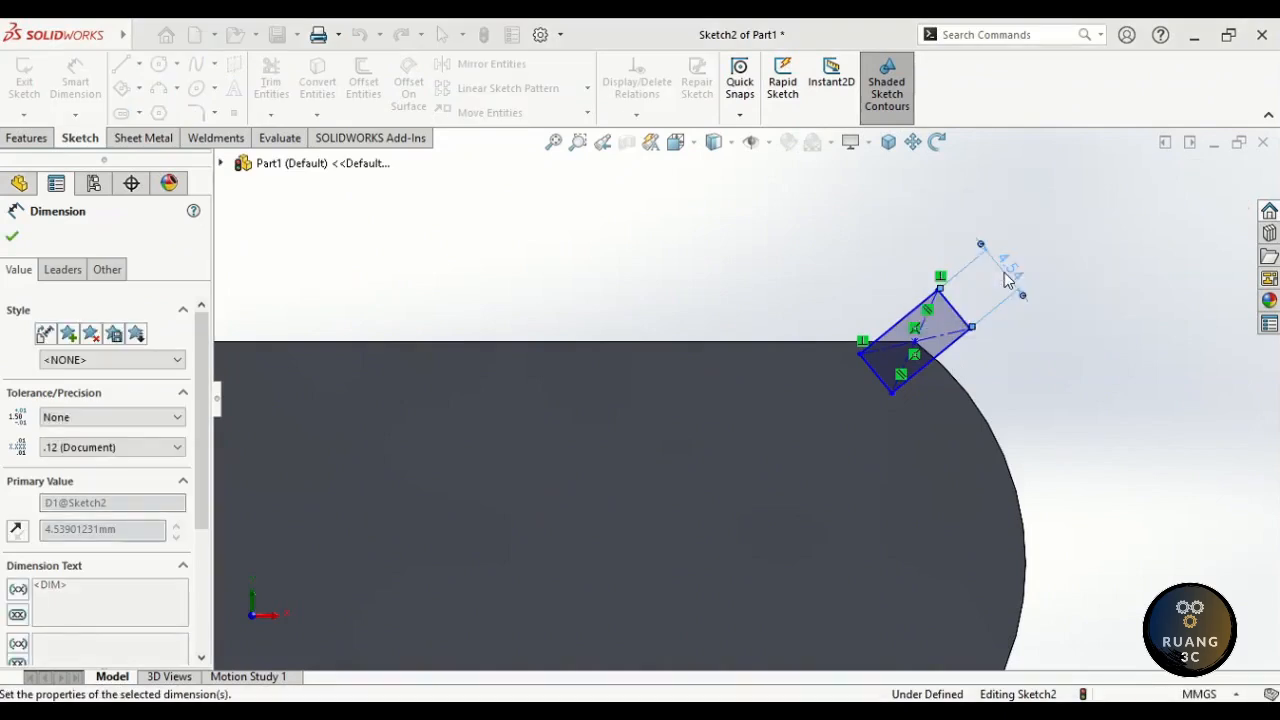
{"action": "left_click", "coordinate": [903, 324]}
{"action": "left_click", "coordinate": [805, 268]}
{"action": "type", "text": "1"}
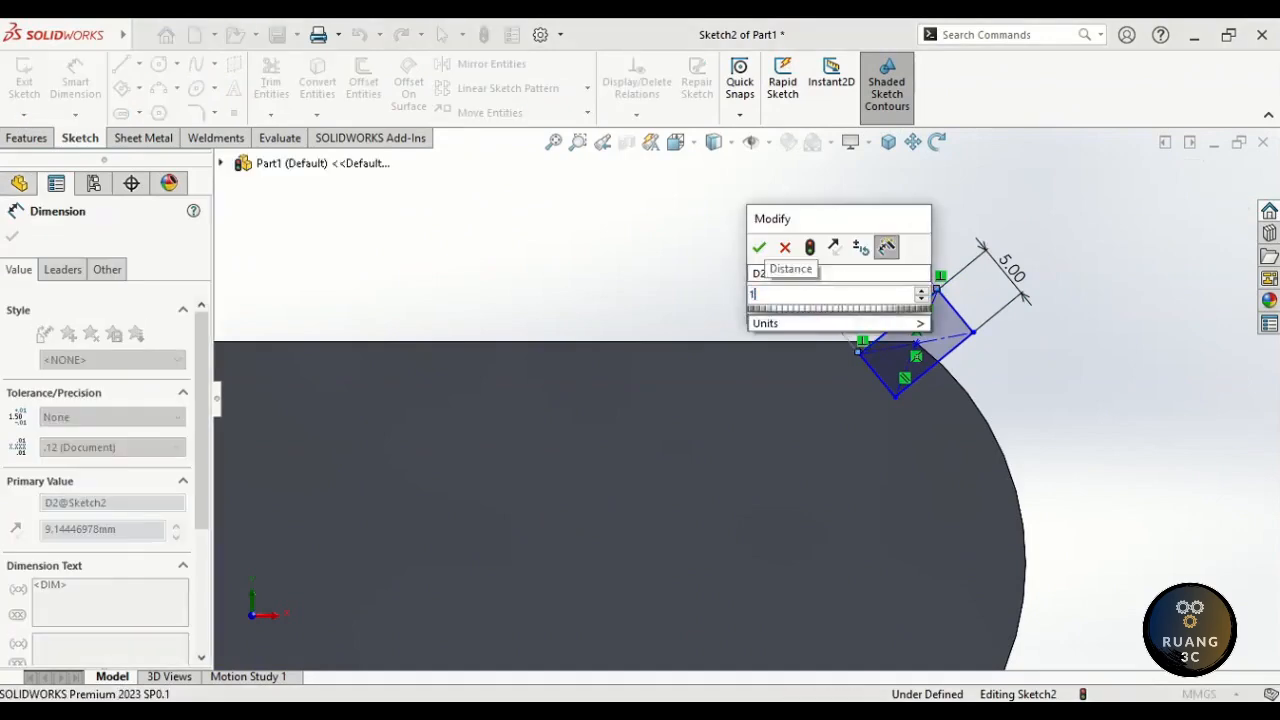
{"action": "type", "text": "2"}
{"action": "key", "text": "Return"}
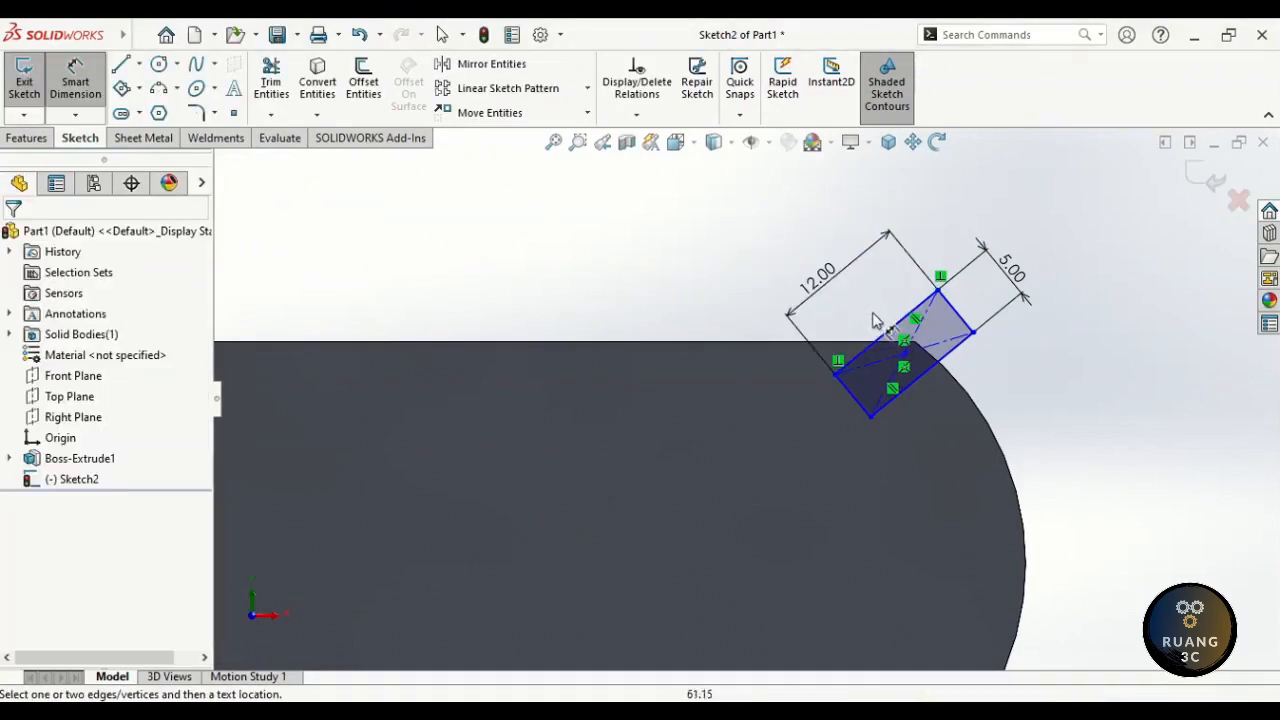
- Add a 120° angle dimension between the rectangle and the plate's top edge
{"action": "left_click", "coordinate": [893, 333]}
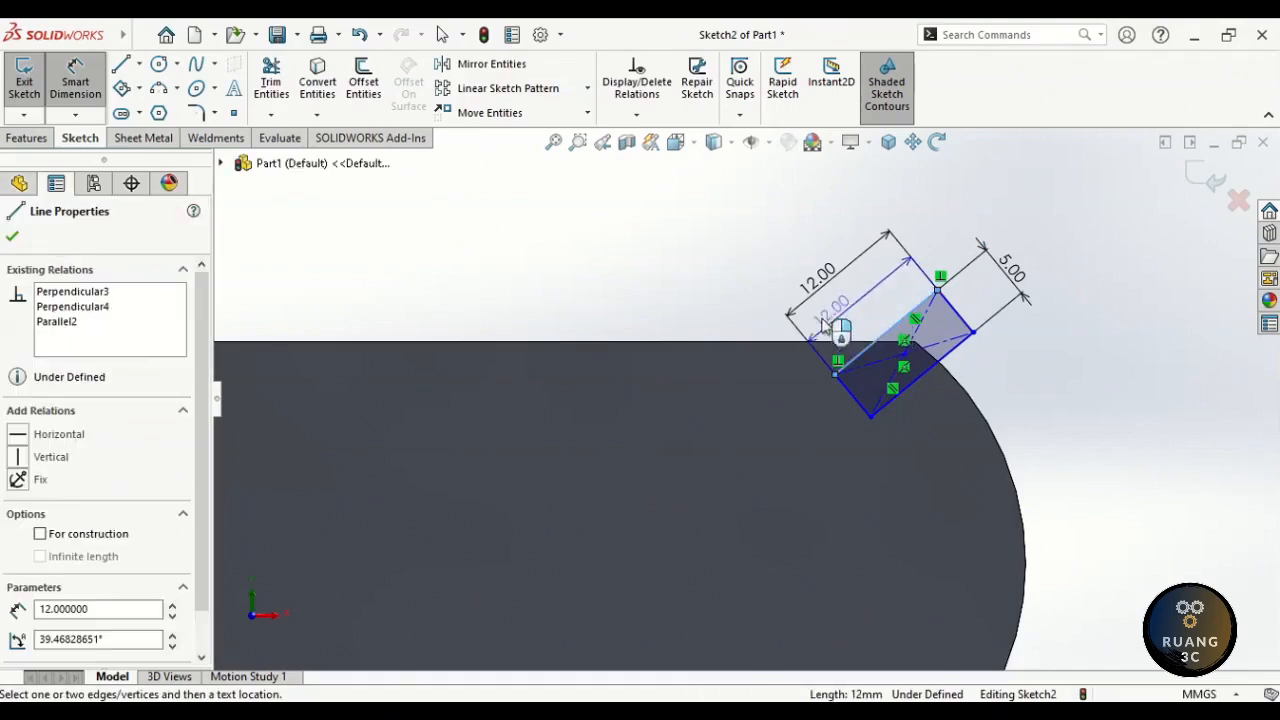
{"action": "left_click", "coordinate": [762, 345]}
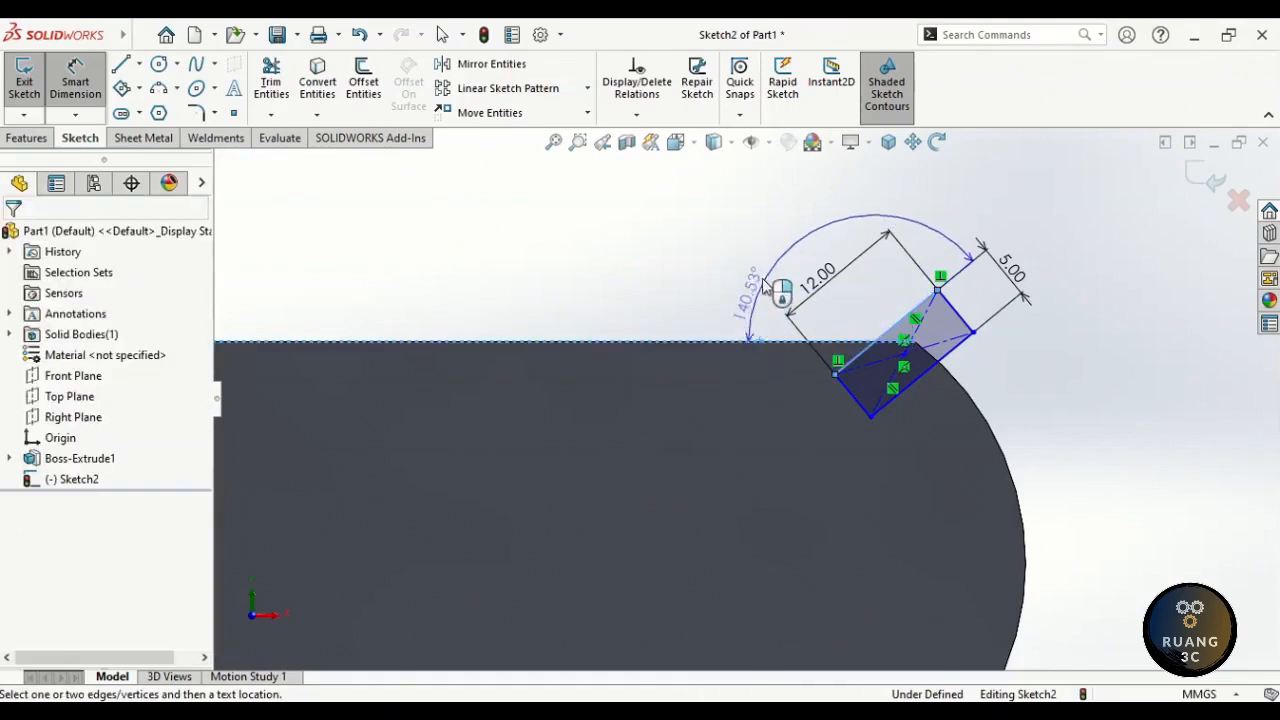
{"action": "left_click", "coordinate": [766, 268]}
{"action": "type", "text": "120"}
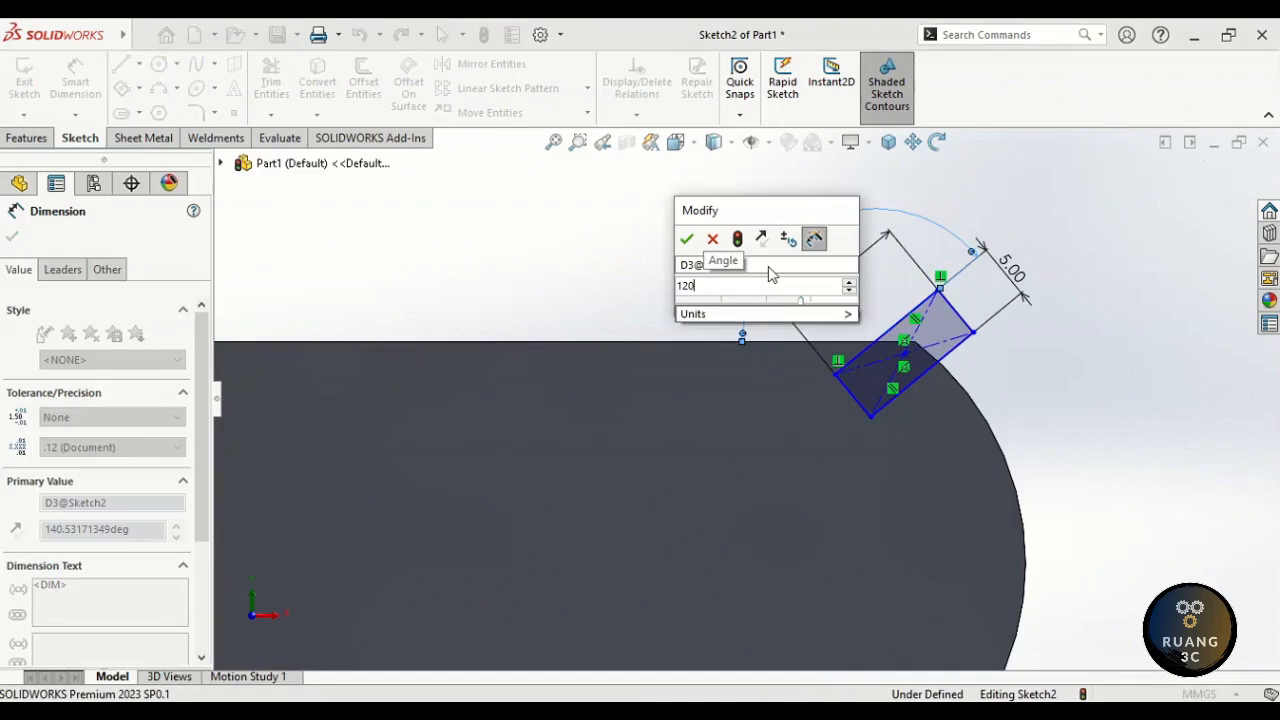
{"action": "key", "text": "Return"}
{"action": "key", "text": "Escape"}
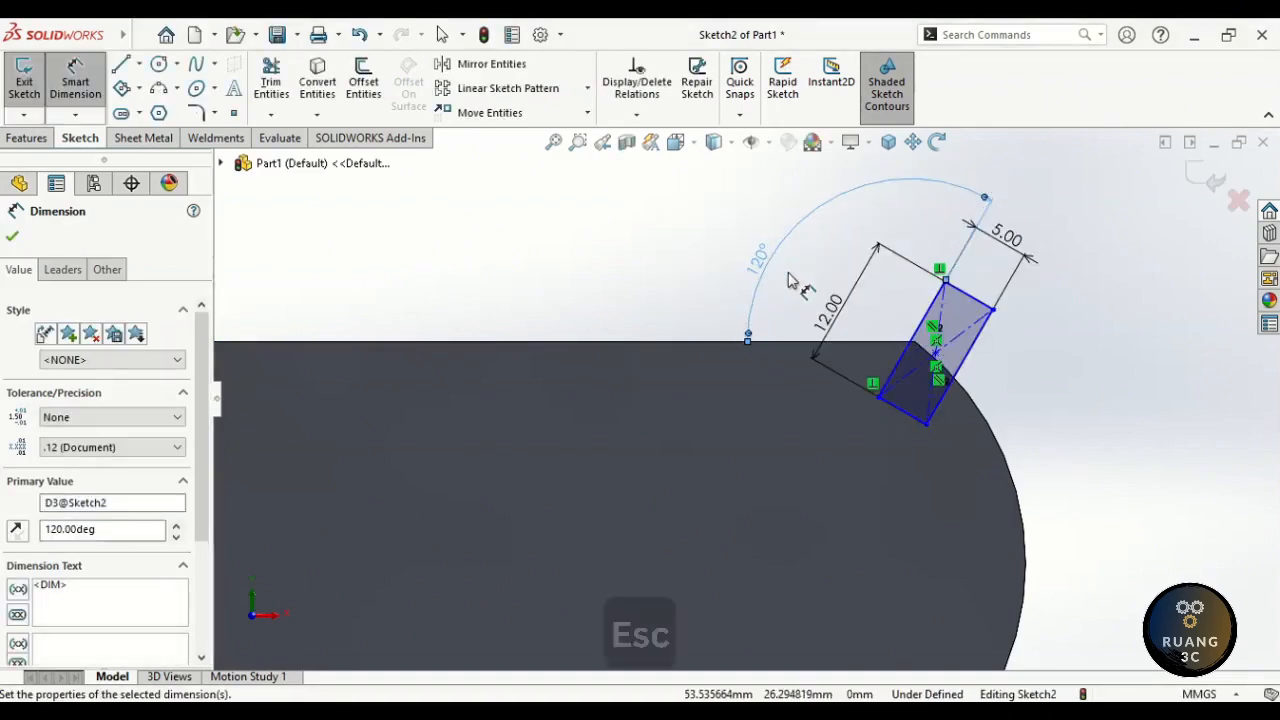
{"action": "key", "text": "Escape"}
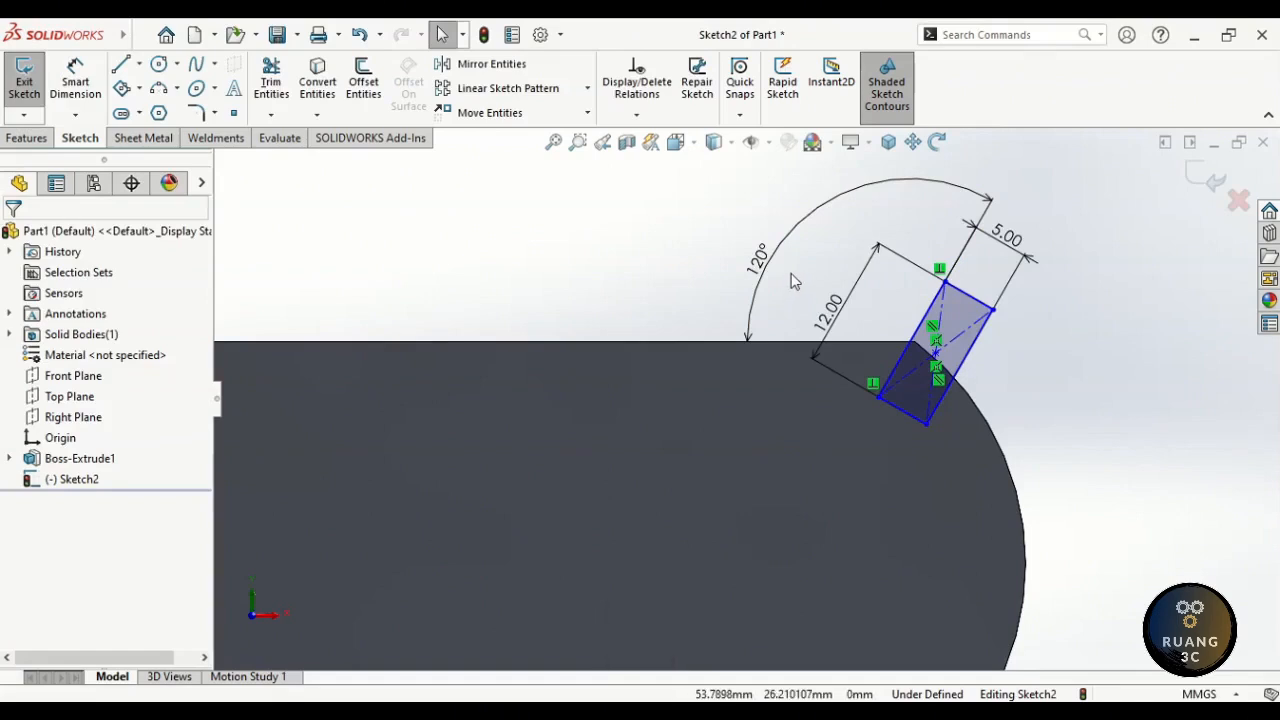
- Make the rectangle's corner point coincident with the plate's top-edge corner
{"action": "key", "text": "ctrl"}
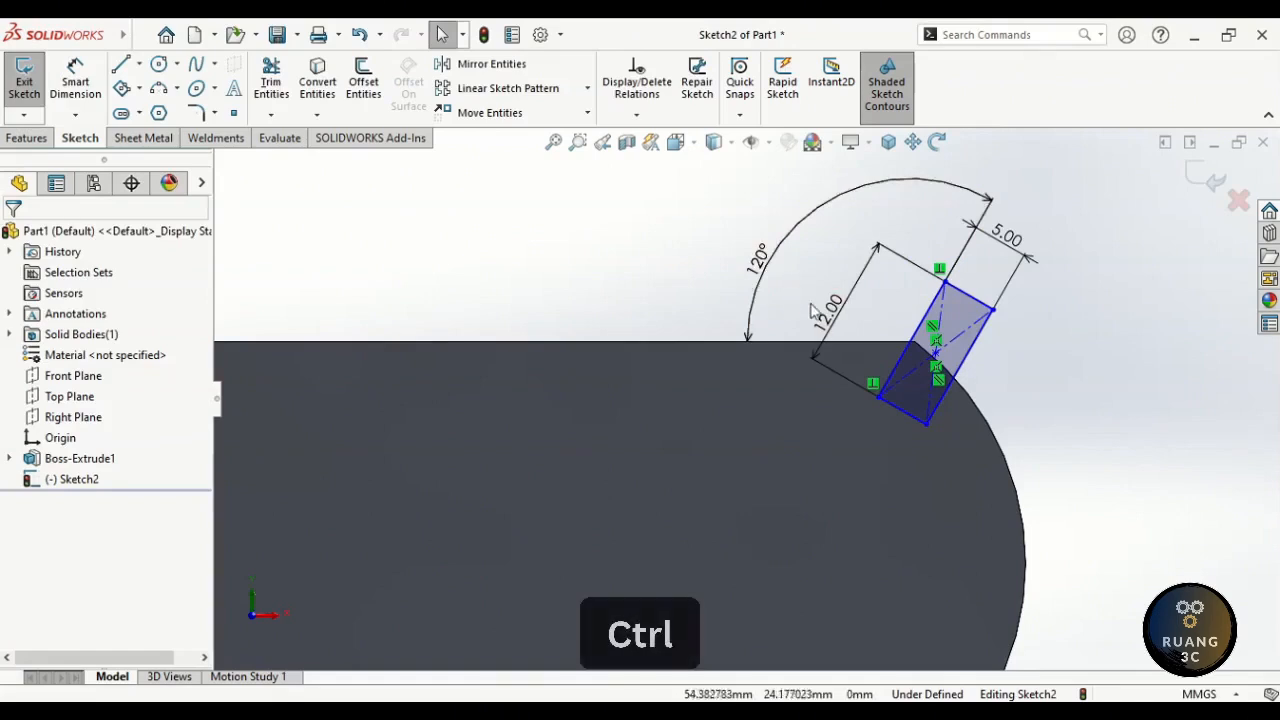
{"action": "left_click", "coordinate": [914, 343], "text": "ctrl"}
{"action": "left_click", "coordinate": [937, 358], "text": "ctrl"}
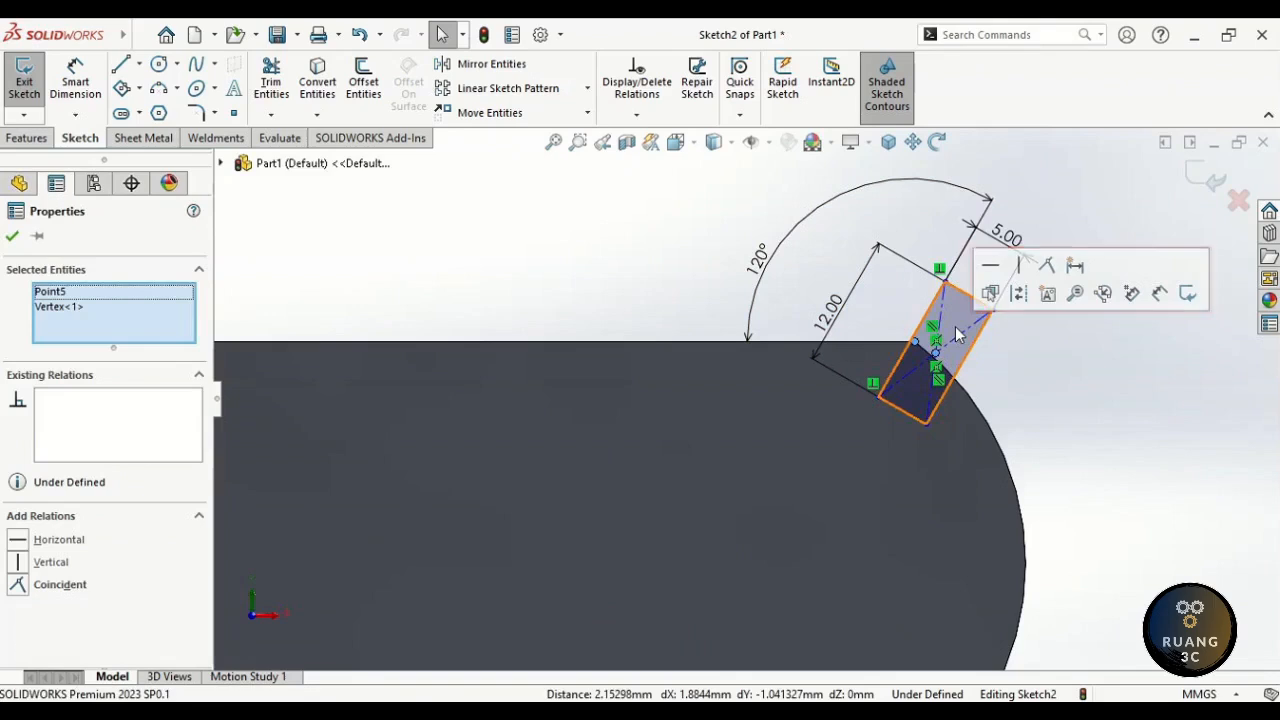
{"action": "left_click", "coordinate": [1047, 268]}
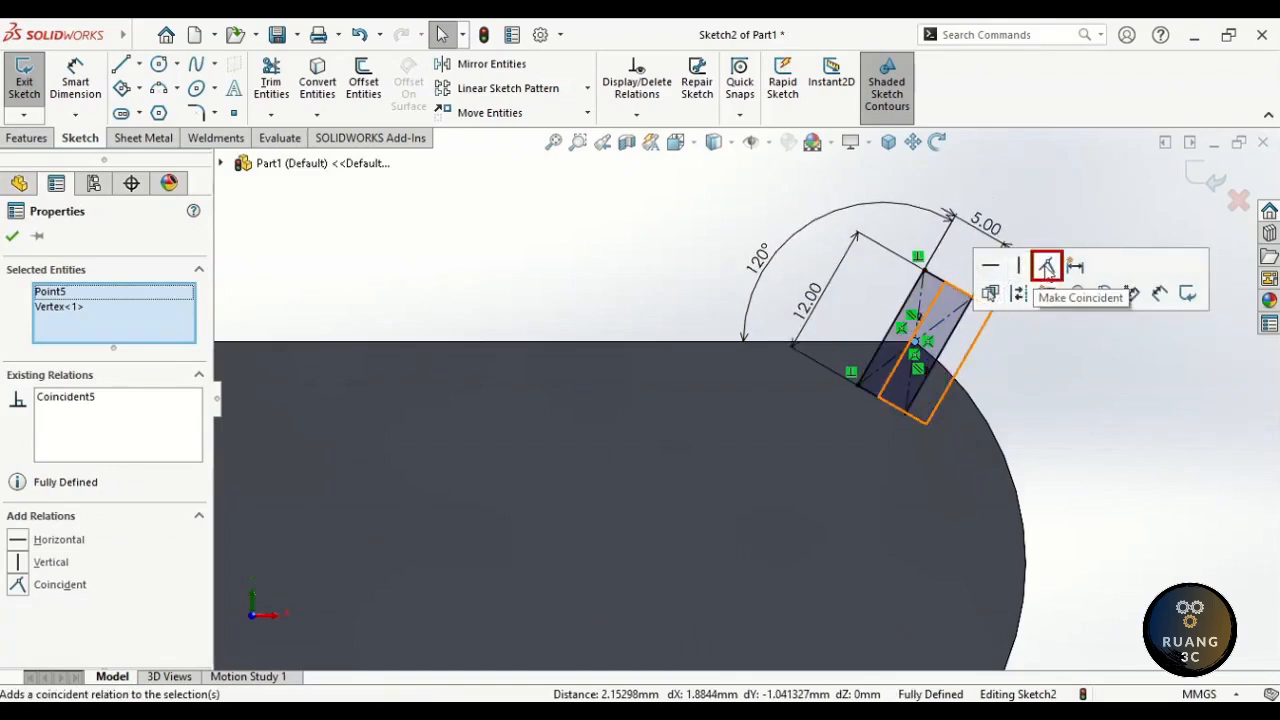
{"action": "left_click", "coordinate": [1045, 242]}
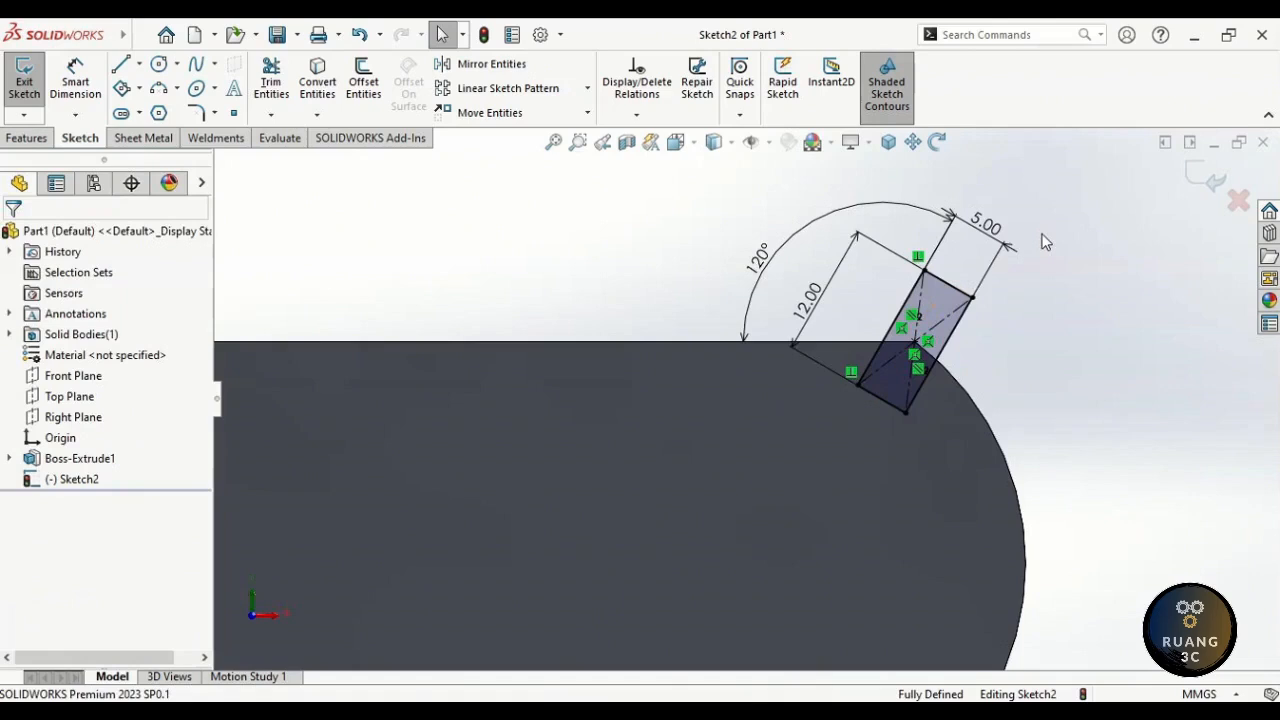
{"action": "right_click_drag", "start_coordinate": [1052, 231], "coordinate": [970, 228]}
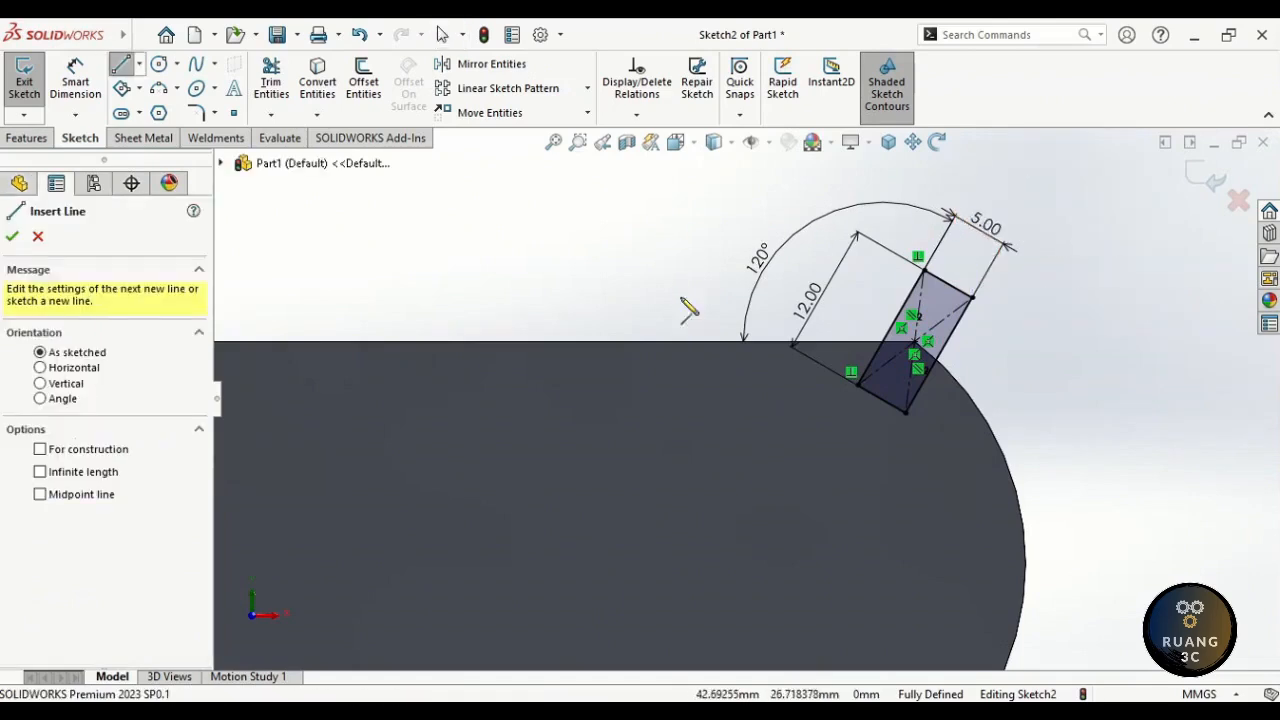
- Sketch a closed hook-shaped outline of lines and a tangent arc below the top edge, left of the rectangle
{"action": "left_click", "coordinate": [765, 454]}
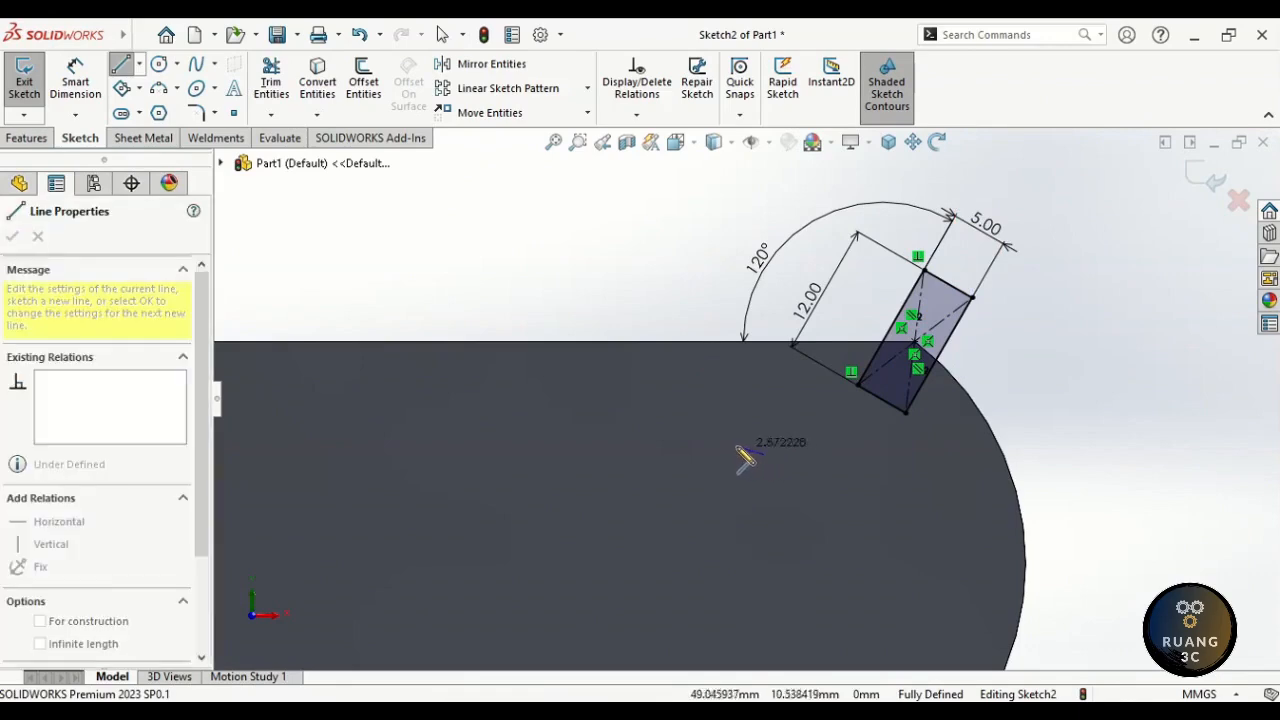
{"action": "left_click", "coordinate": [729, 452]}
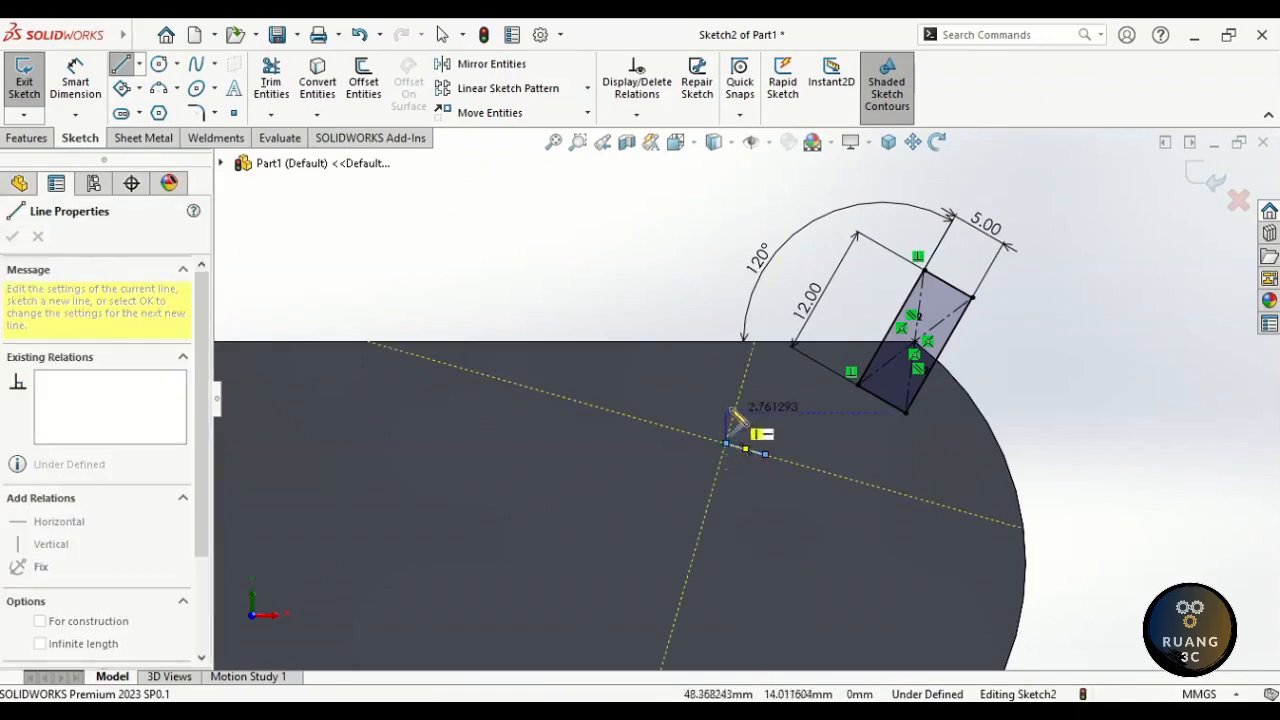
{"action": "left_click", "coordinate": [758, 346]}
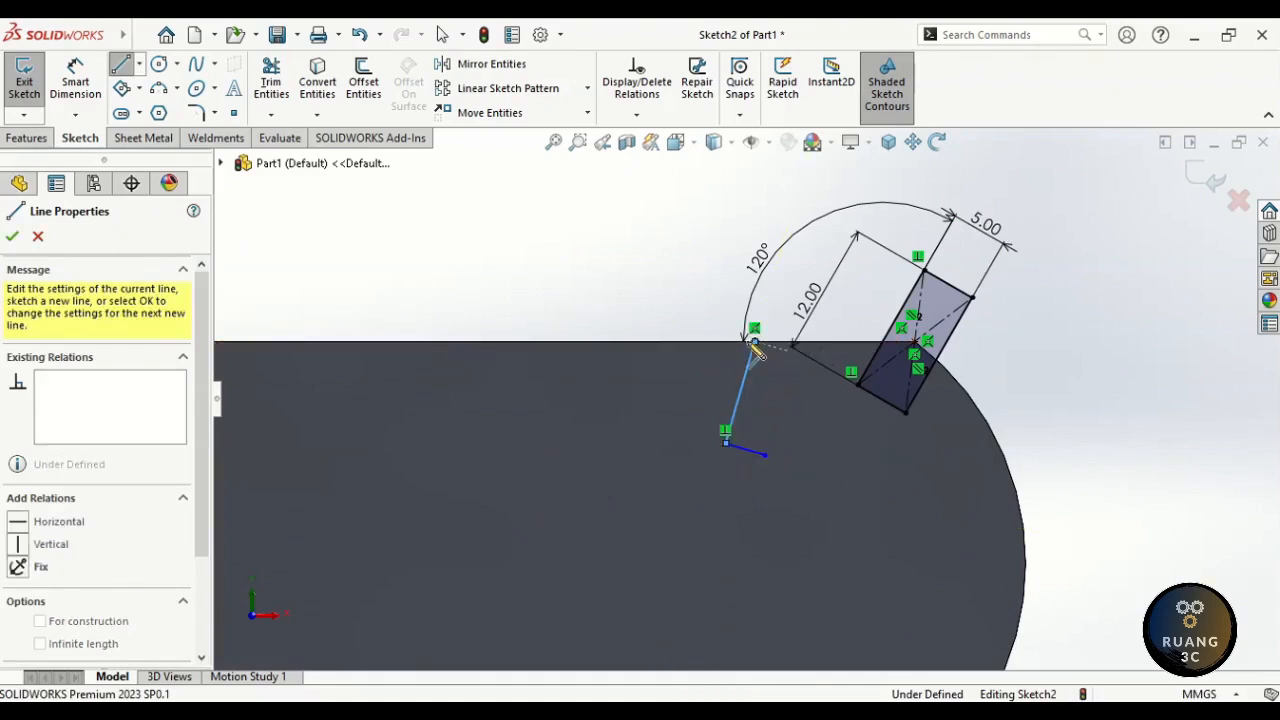
{"action": "left_click", "coordinate": [362, 343]}
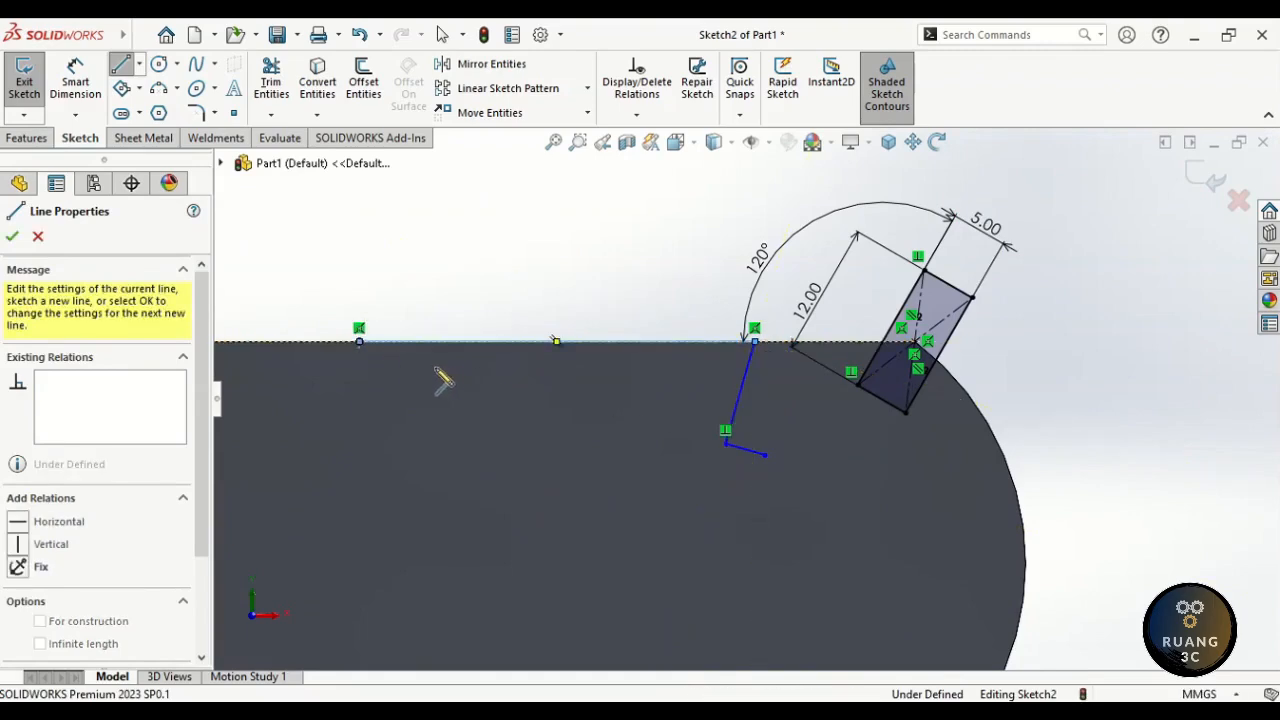
{"action": "left_click", "coordinate": [603, 402]}
{"action": "key", "text": "a"}
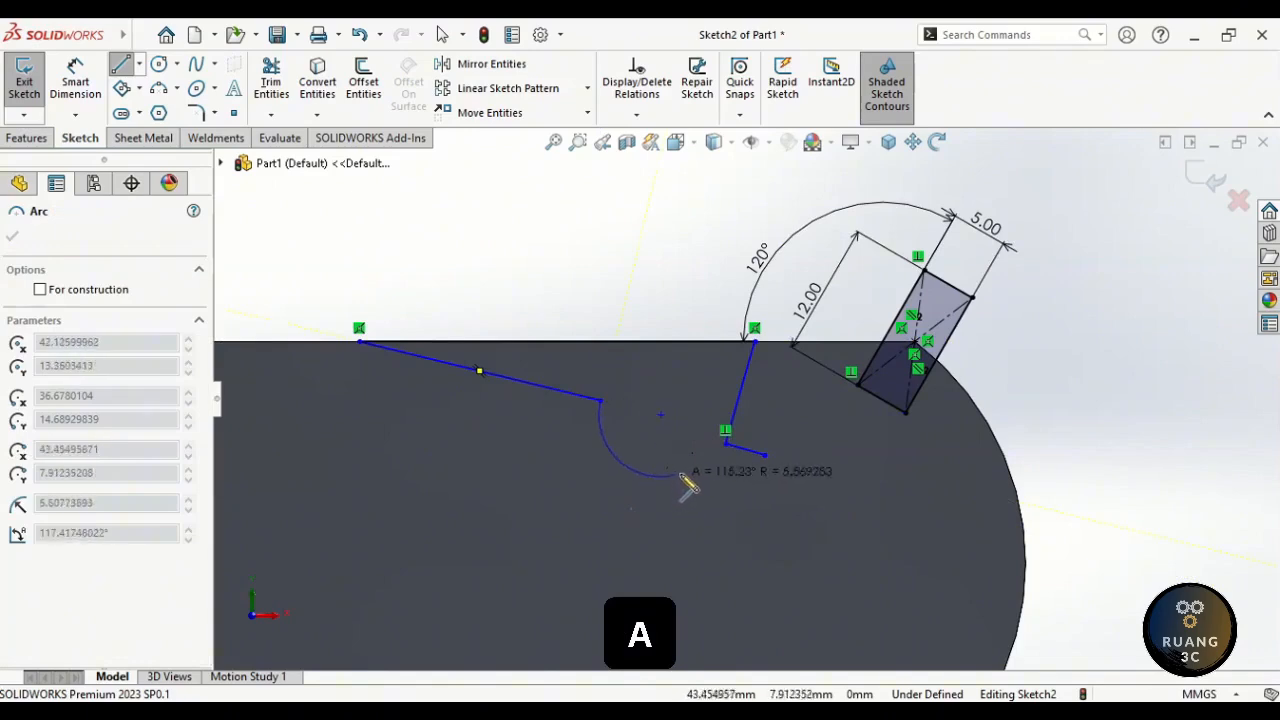
{"action": "left_click", "coordinate": [766, 457]}
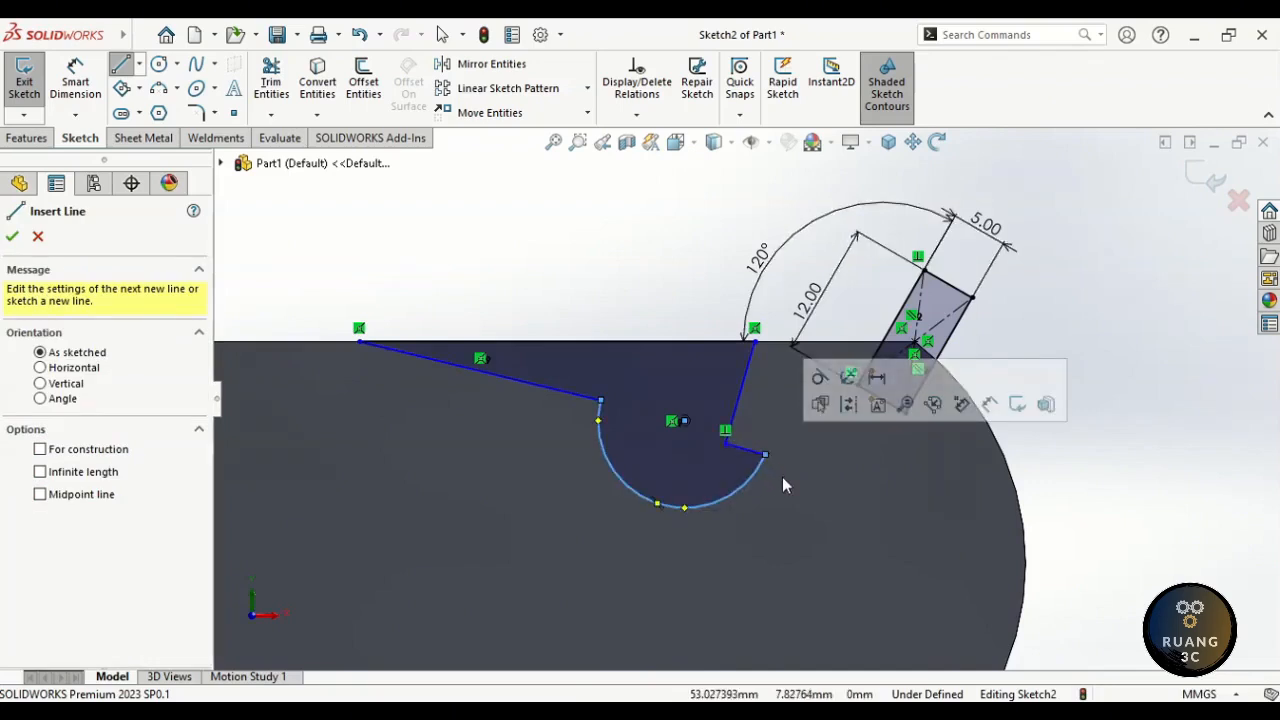
{"action": "key", "text": "Escape"}
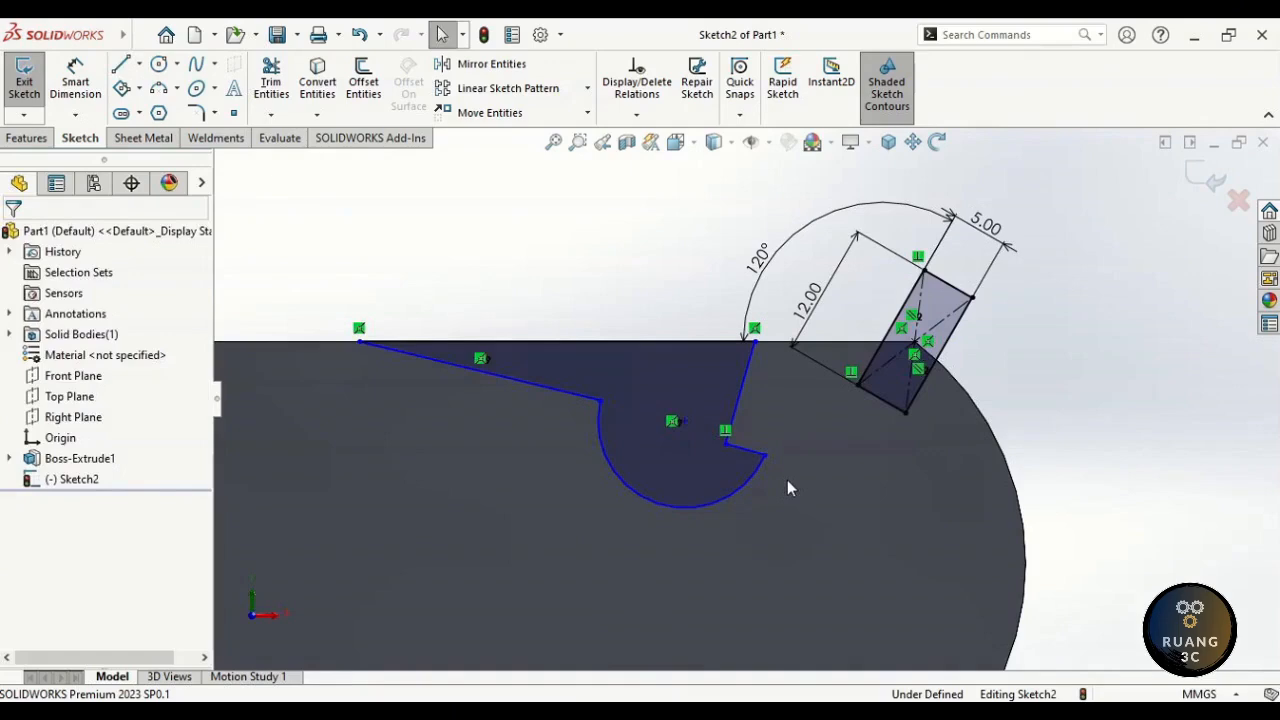
{"action": "right_click_drag", "start_coordinate": [787, 481], "coordinate": [786, 558]}
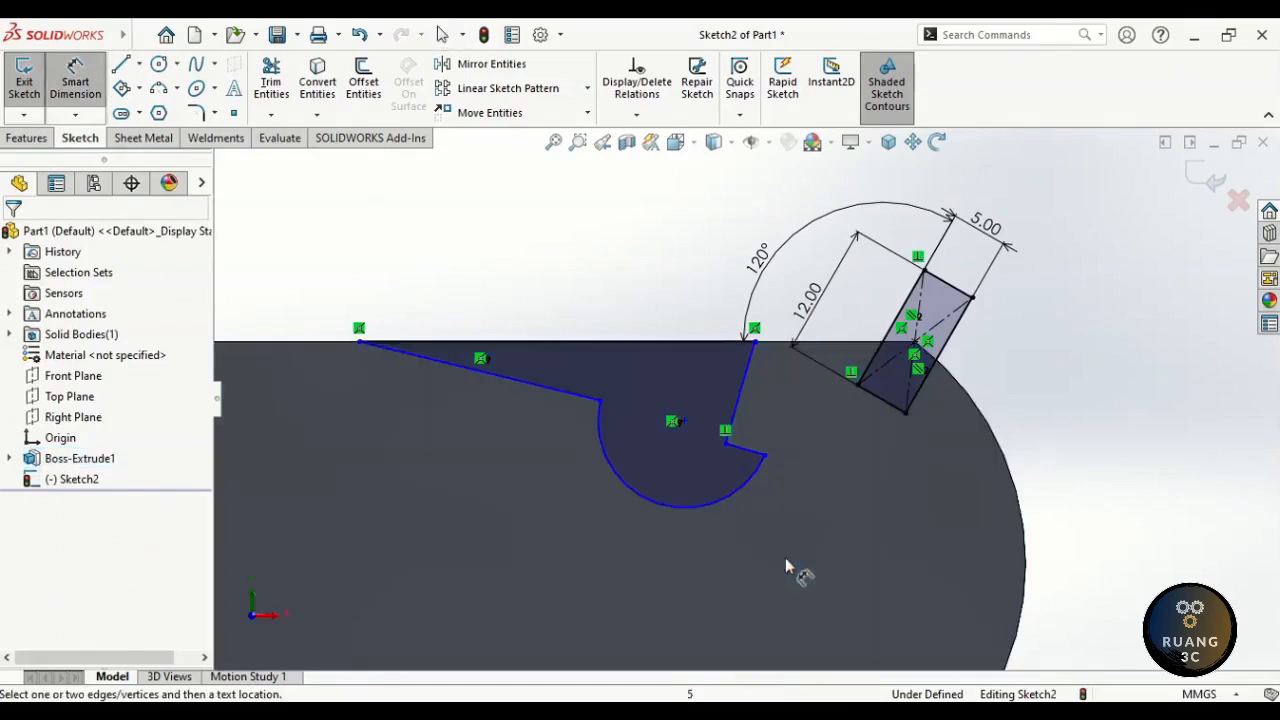
- Add angle dimensions to the short line at its measured value and to the sloped line at 6°
{"action": "left_click", "coordinate": [748, 459]}
{"action": "left_click", "coordinate": [768, 344]}
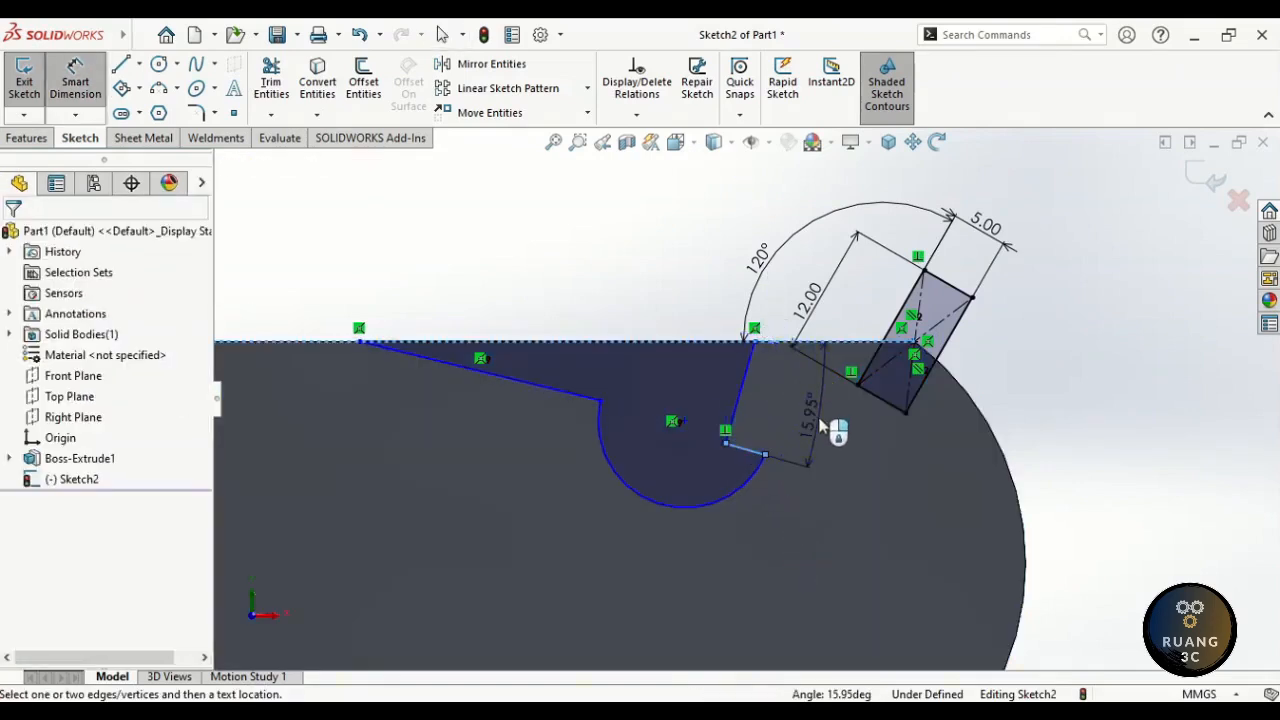
{"action": "left_click", "coordinate": [820, 427]}
{"action": "key", "text": "Return"}
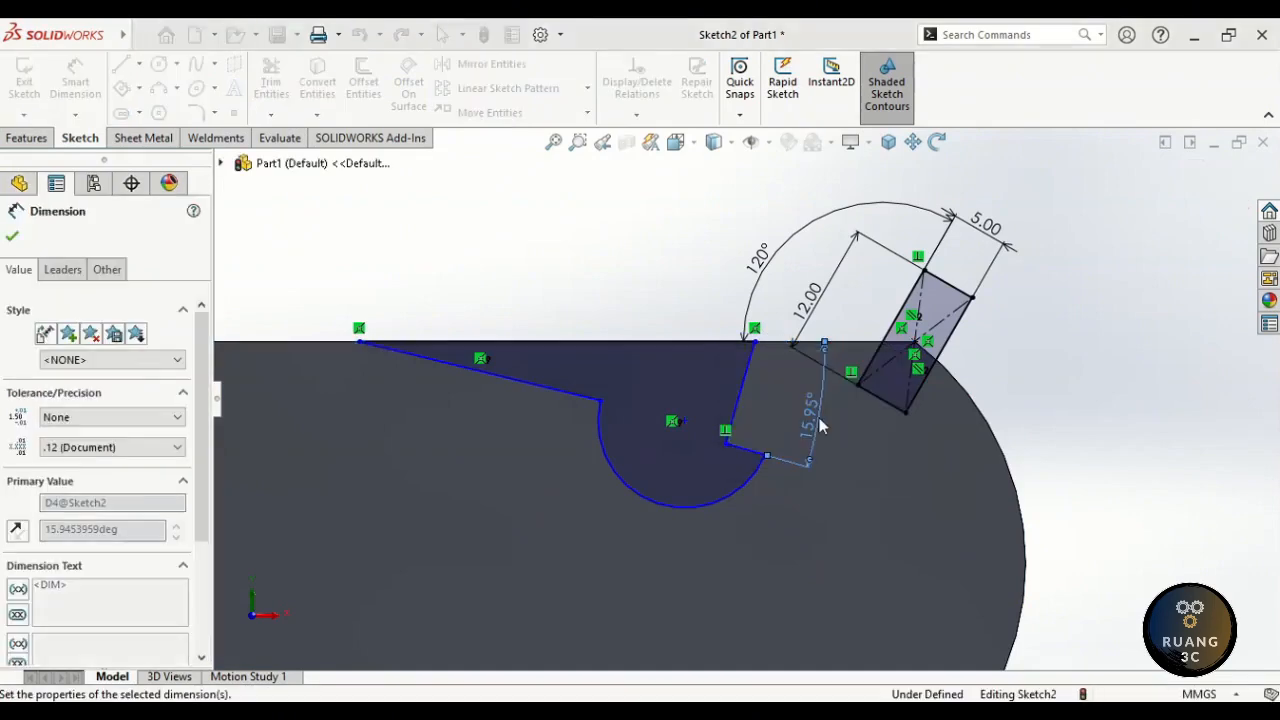
{"action": "left_click", "coordinate": [574, 396]}
{"action": "left_click", "coordinate": [600, 344]}
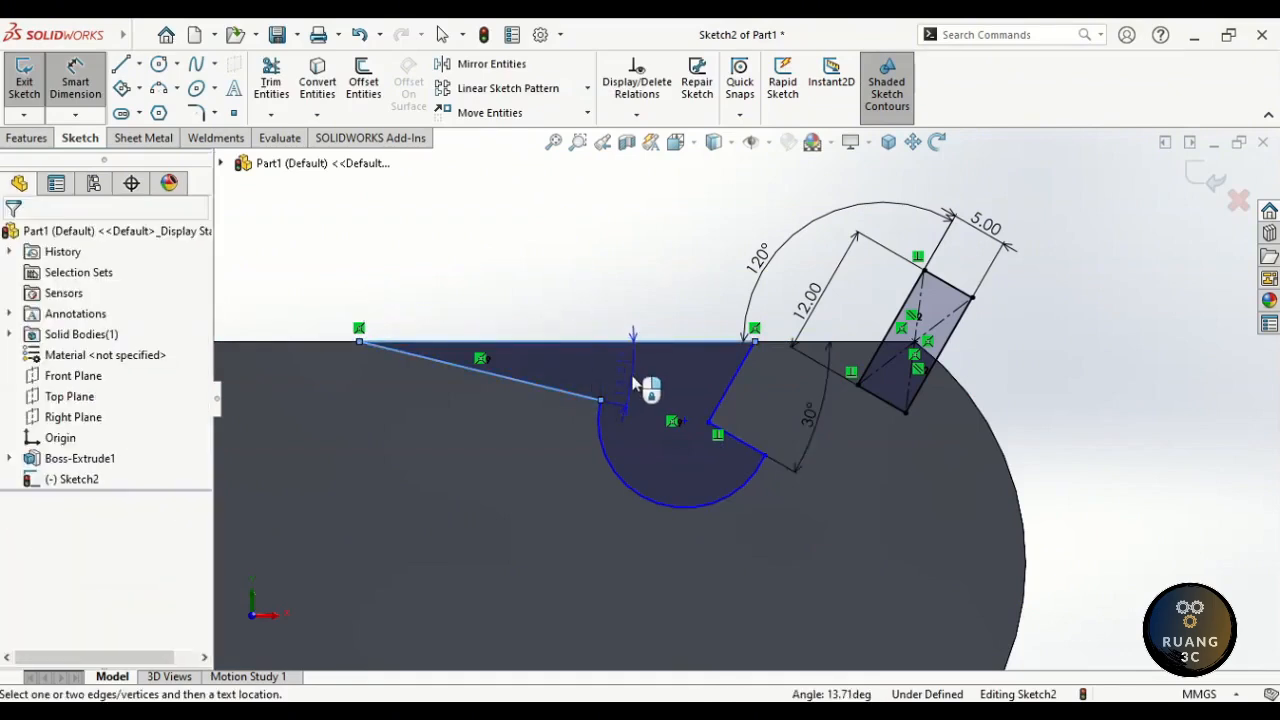
{"action": "left_click", "coordinate": [640, 383]}
{"action": "type", "text": "6"}
{"action": "key", "text": "Return"}
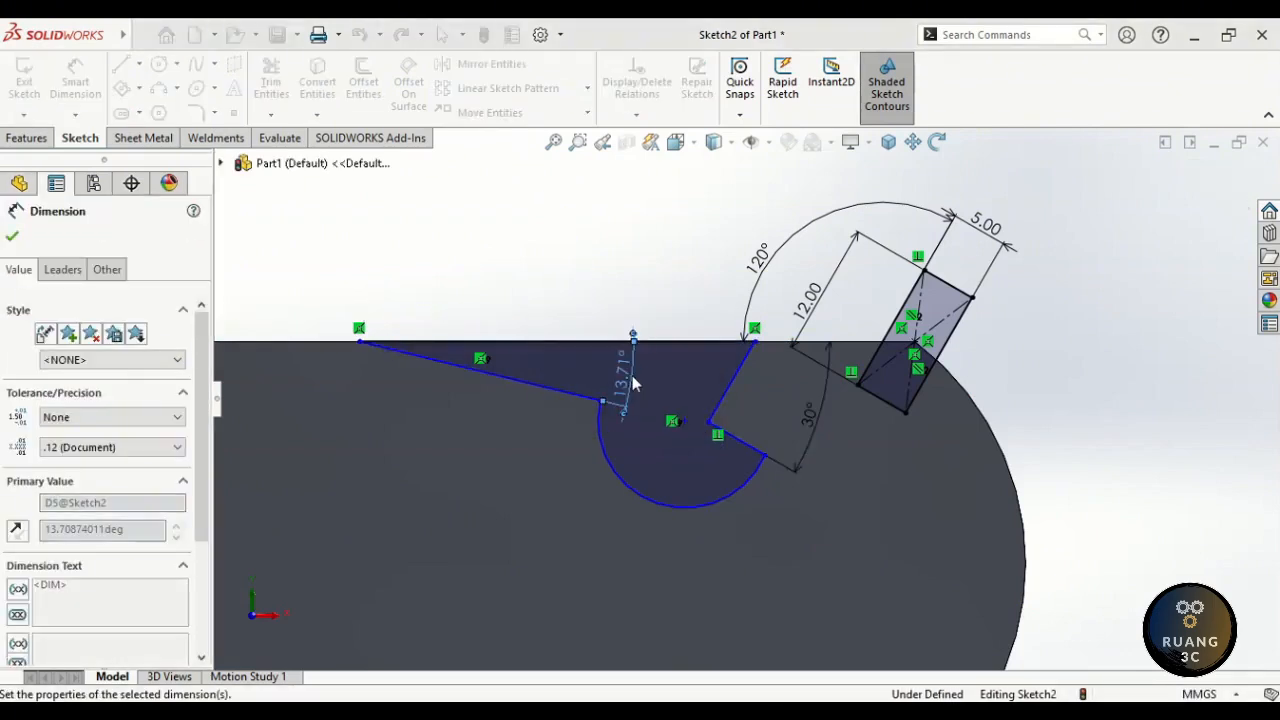
- Dimension the short sloped line to 6 mm and the top horizontal line to 75 mm
{"action": "left_click", "coordinate": [759, 403]}
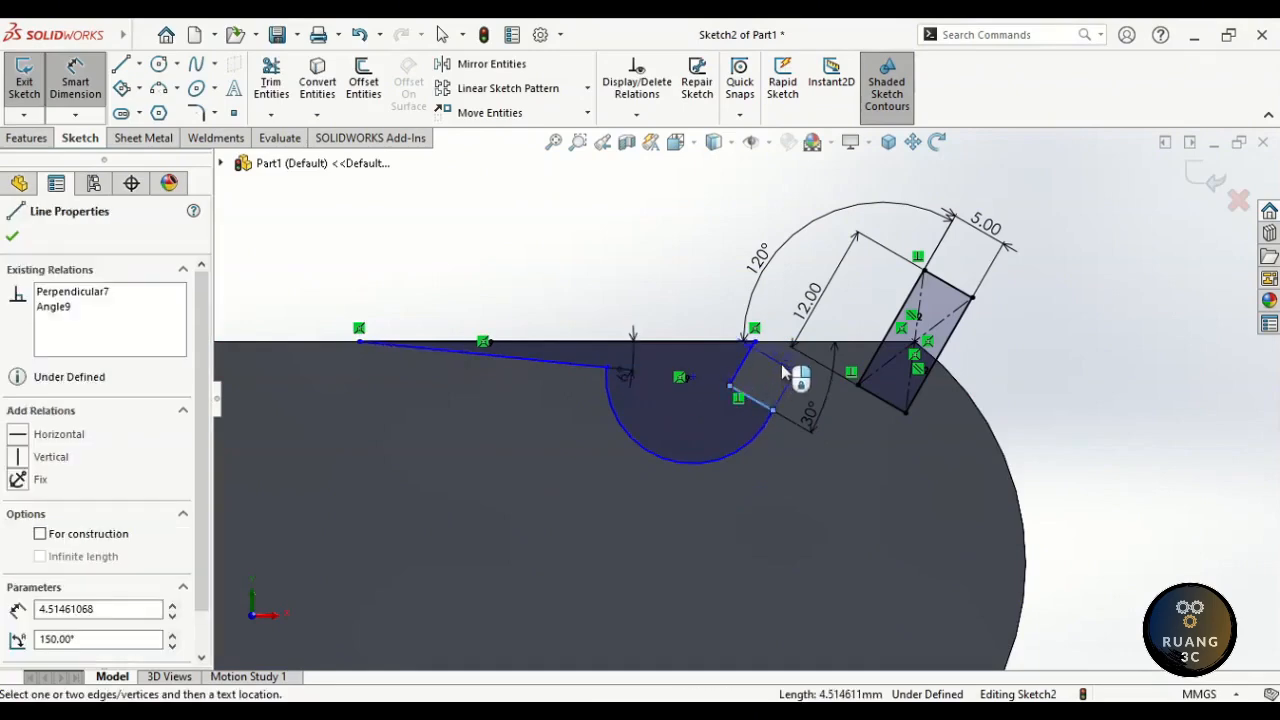
{"action": "left_click", "coordinate": [800, 376]}
{"action": "type", "text": "6"}
{"action": "key", "text": "Return"}
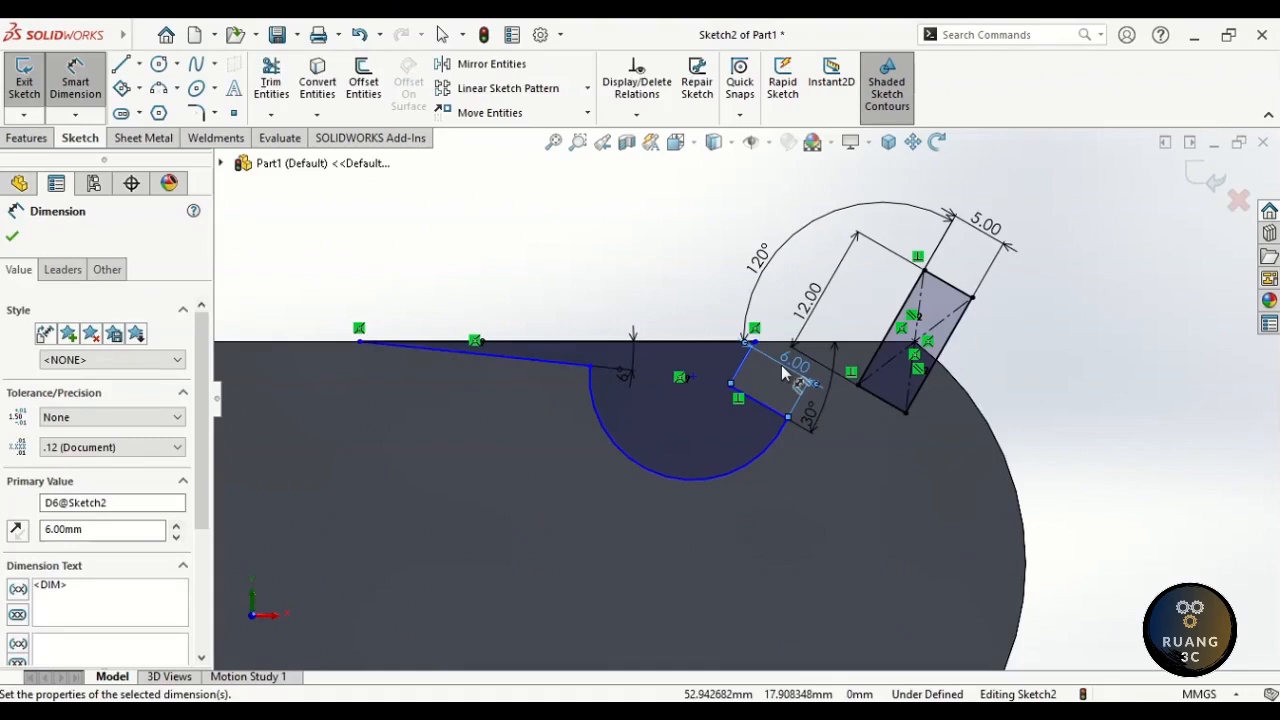
{"action": "left_click", "coordinate": [660, 343]}
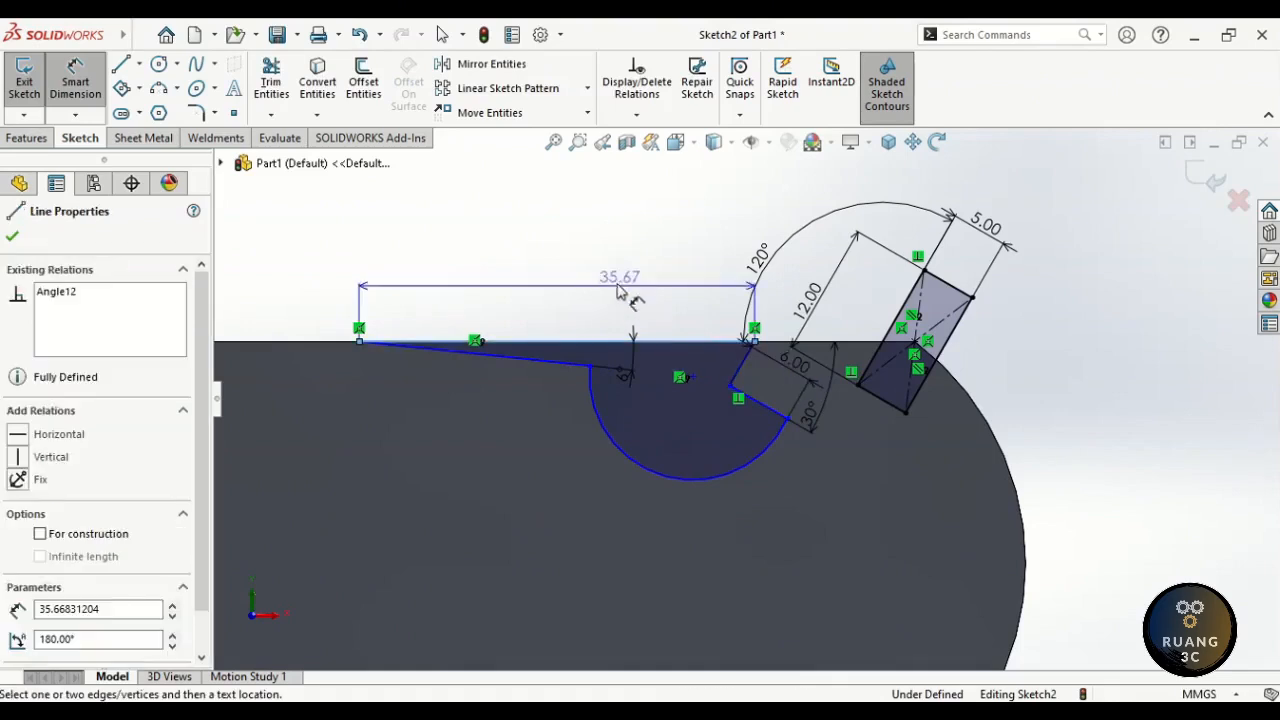
{"action": "left_click", "coordinate": [556, 278]}
{"action": "type", "text": "75"}
{"action": "key", "text": "Return"}
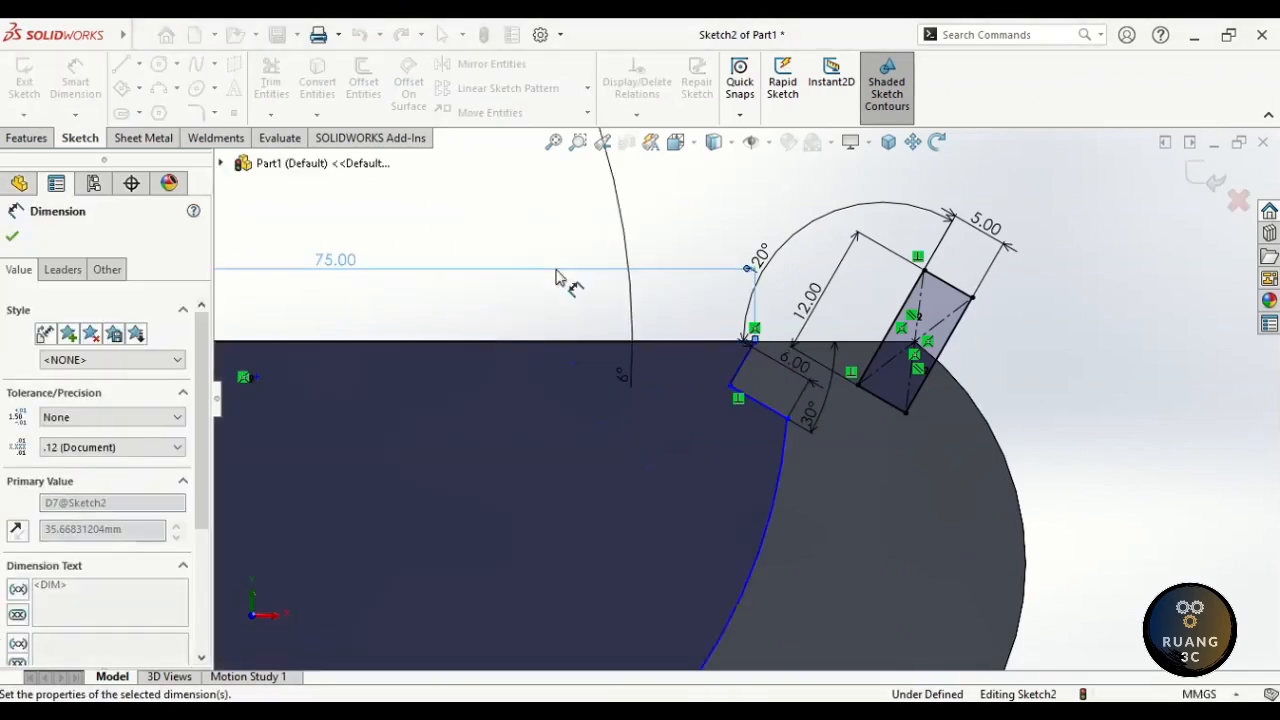
{"action": "left_click", "coordinate": [553, 142]}
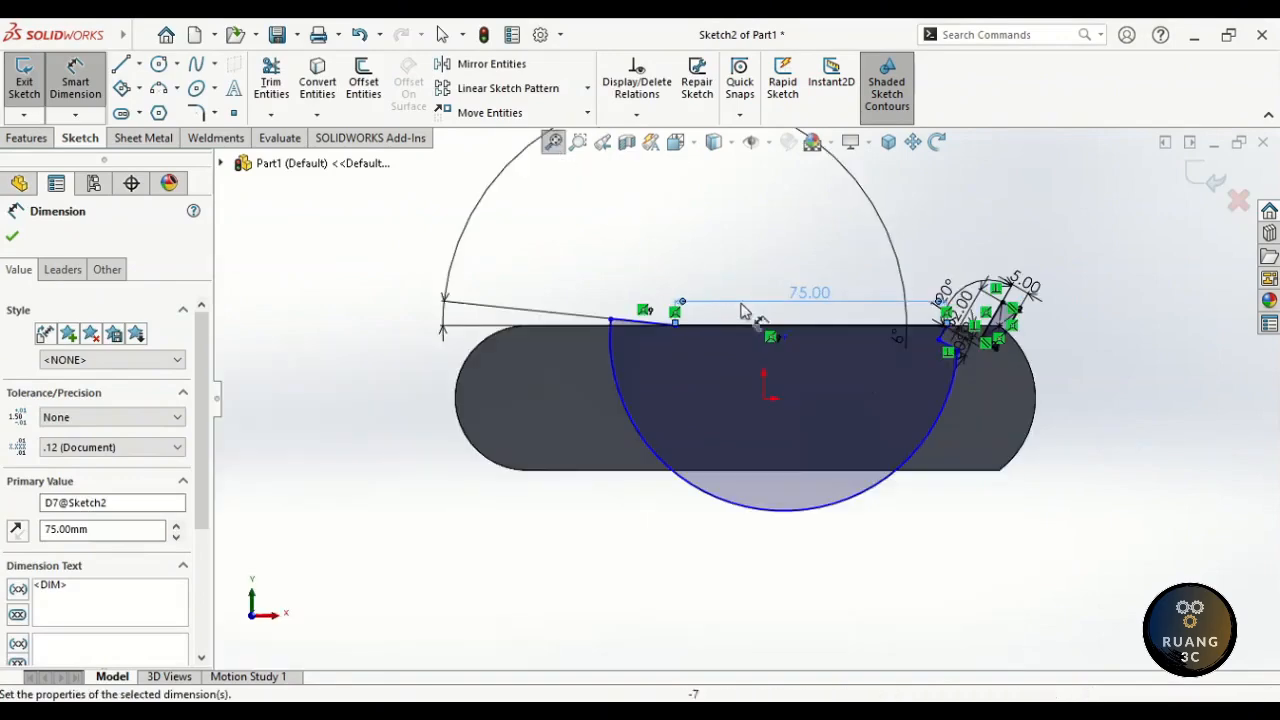
{"action": "key", "text": "Escape"}
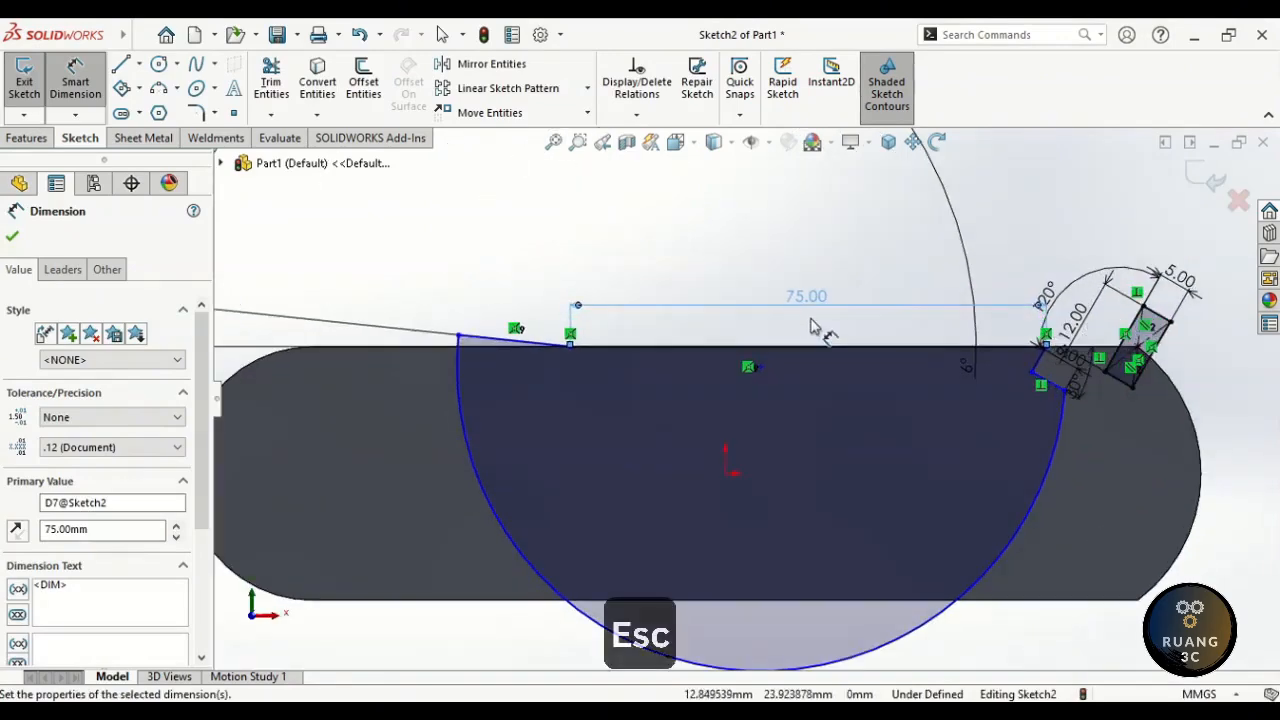
- Drag the arc endpoint and top vertex to reshape the outline, and move the 6.00 and 6° labels aside
{"action": "left_click_drag", "start_coordinate": [459, 336], "coordinate": [623, 381]}
{"action": "mouse_move", "coordinate": [815, 256]}
{"action": "left_mouse_down"}
{"action": "mouse_move", "coordinate": [877, 364]}
{"action": "mouse_move", "coordinate": [663, 374]}
{"action": "mouse_move", "coordinate": [796, 342]}
{"action": "mouse_move", "coordinate": [907, 346]}
{"action": "mouse_move", "coordinate": [959, 304]}
{"action": "left_mouse_up"}
{"action": "left_click", "coordinate": [861, 262]}
{"action": "left_click", "coordinate": [877, 292]}
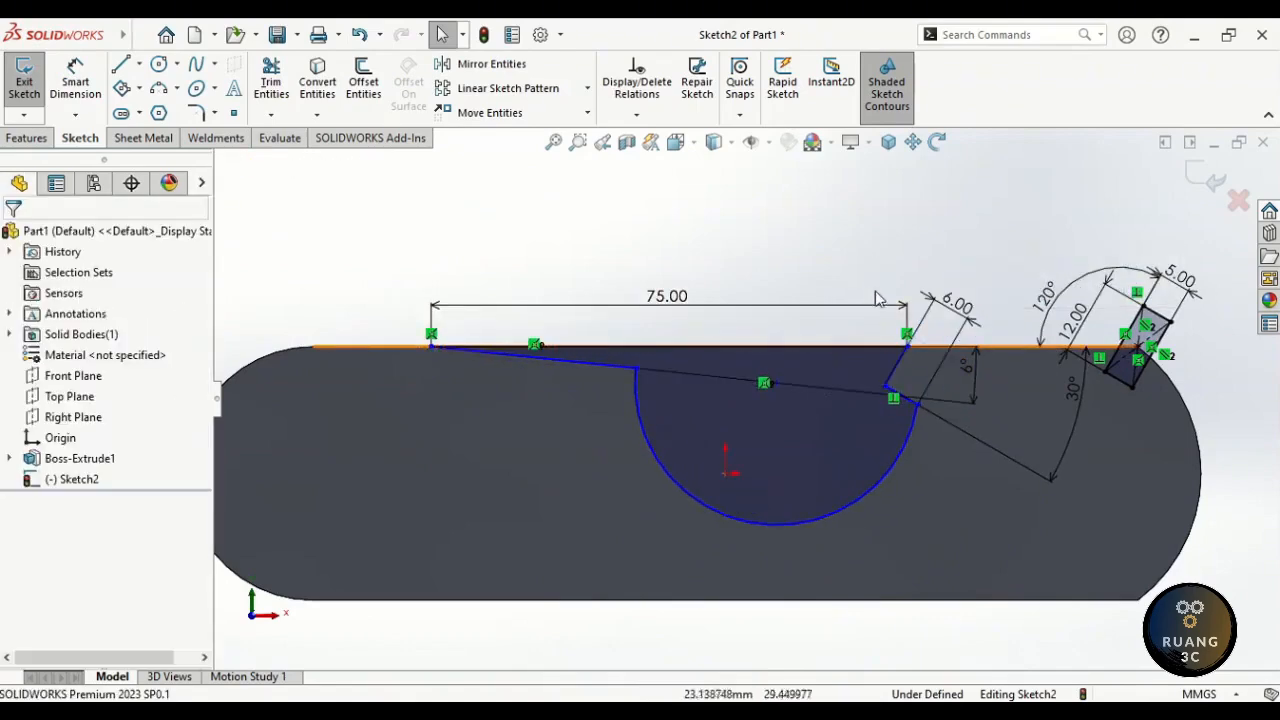
{"action": "left_click_drag", "start_coordinate": [967, 365], "coordinate": [818, 368]}
{"action": "left_click", "coordinate": [800, 322]}
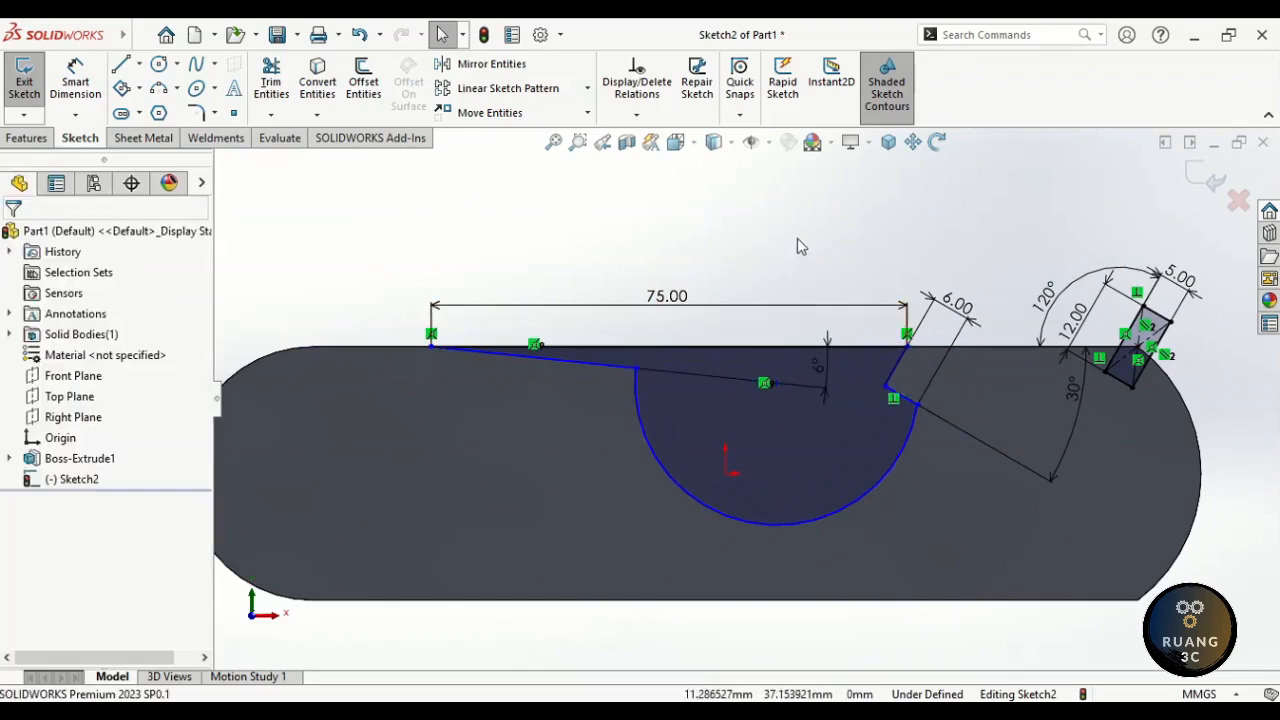
- Dimension the horizontal distance from the top line's left end to the arc centre as 33 mm
{"action": "right_click_drag", "start_coordinate": [797, 238], "coordinate": [782, 333]}
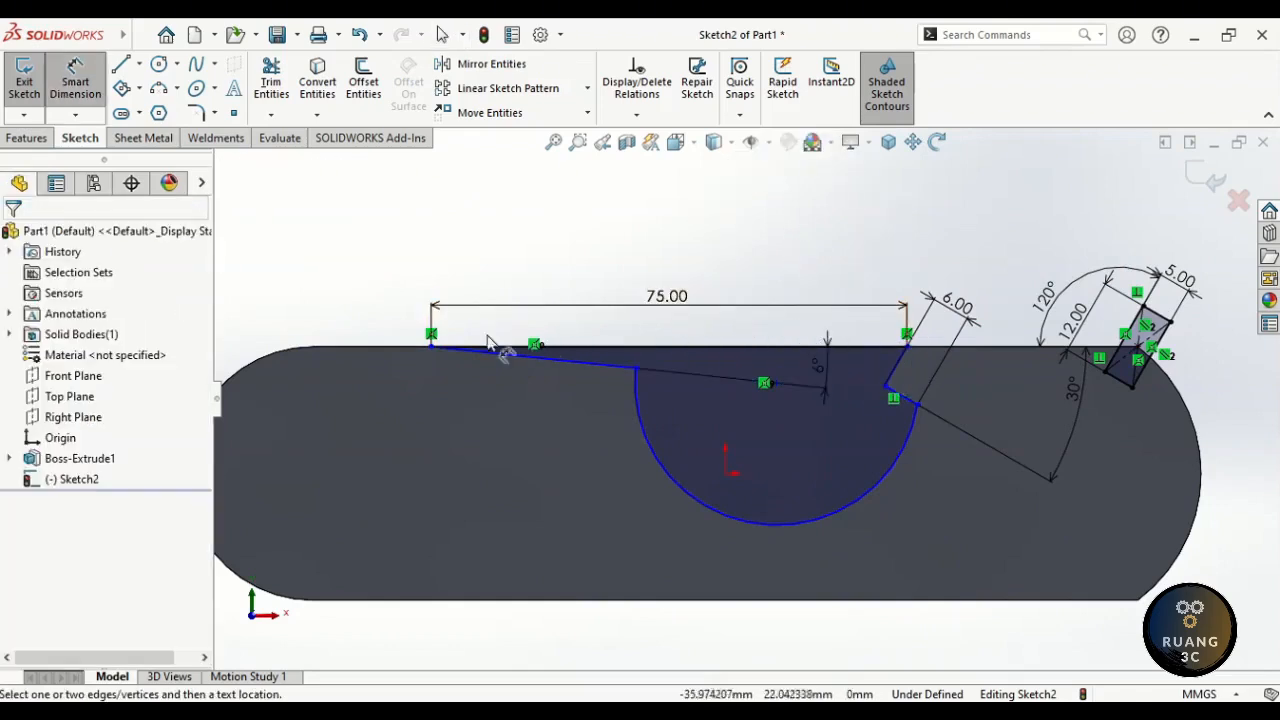
{"action": "left_click", "coordinate": [432, 348]}
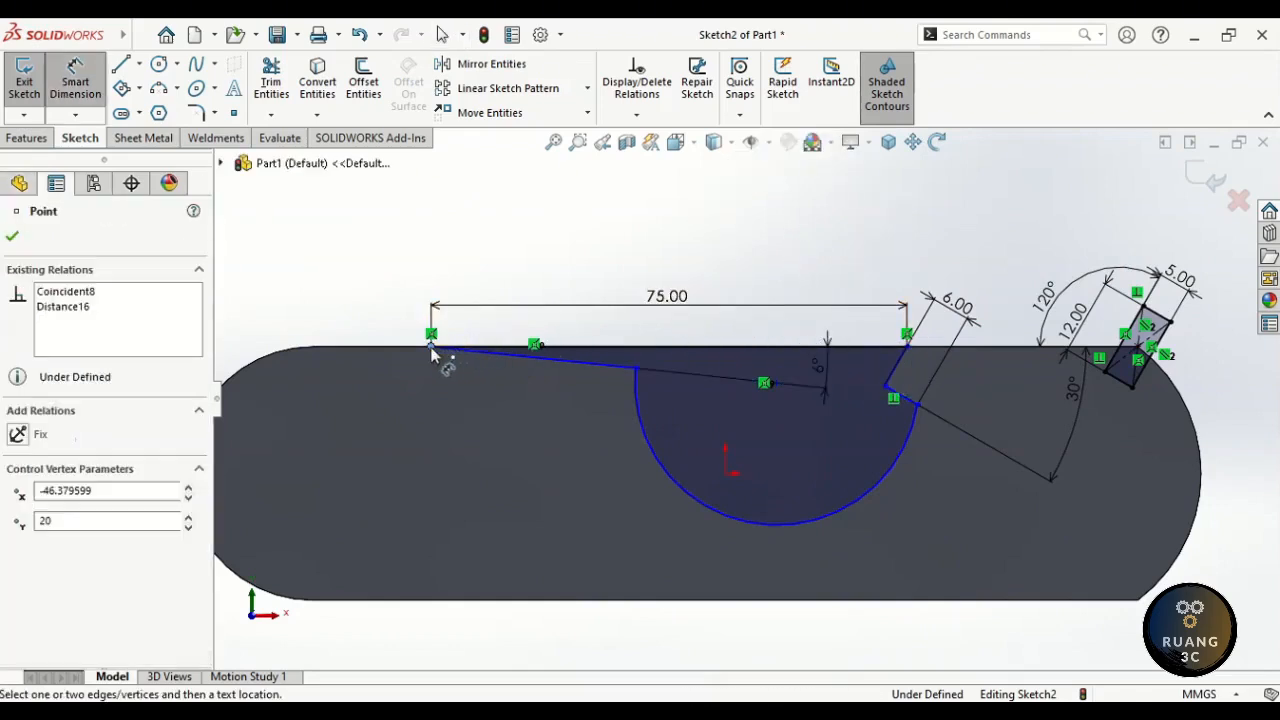
{"action": "left_click", "coordinate": [725, 472]}
{"action": "left_click", "coordinate": [565, 517]}
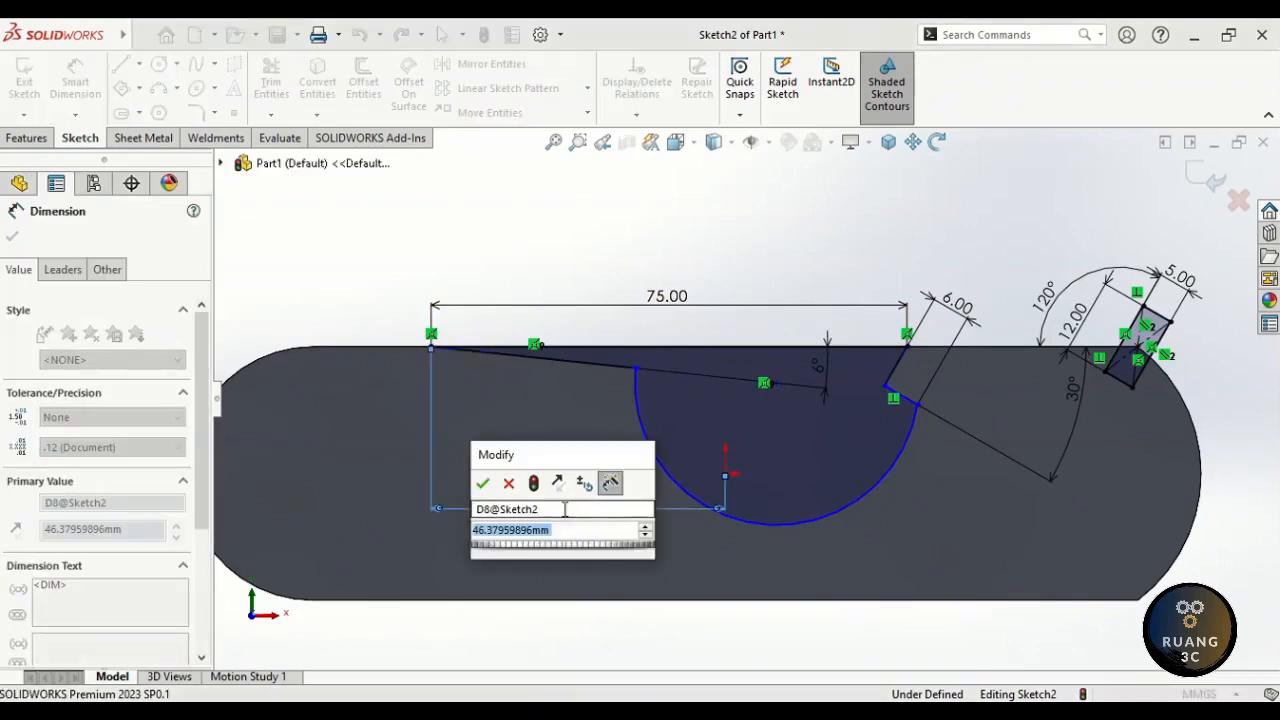
{"action": "type", "text": "33"}
{"action": "key", "text": "Return"}
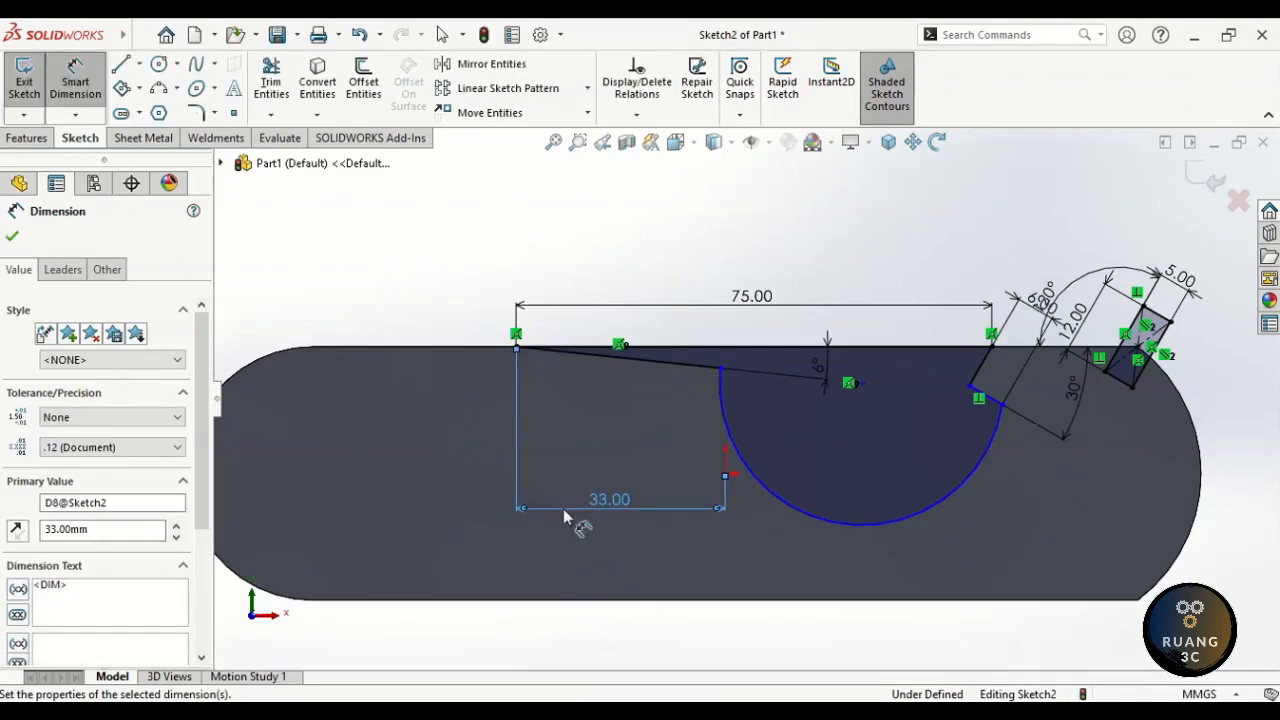
{"action": "left_click", "coordinate": [491, 323]}
- Set the distance from the top-left point to the arc's start point to 42 mm
{"action": "left_click", "coordinate": [514, 347]}
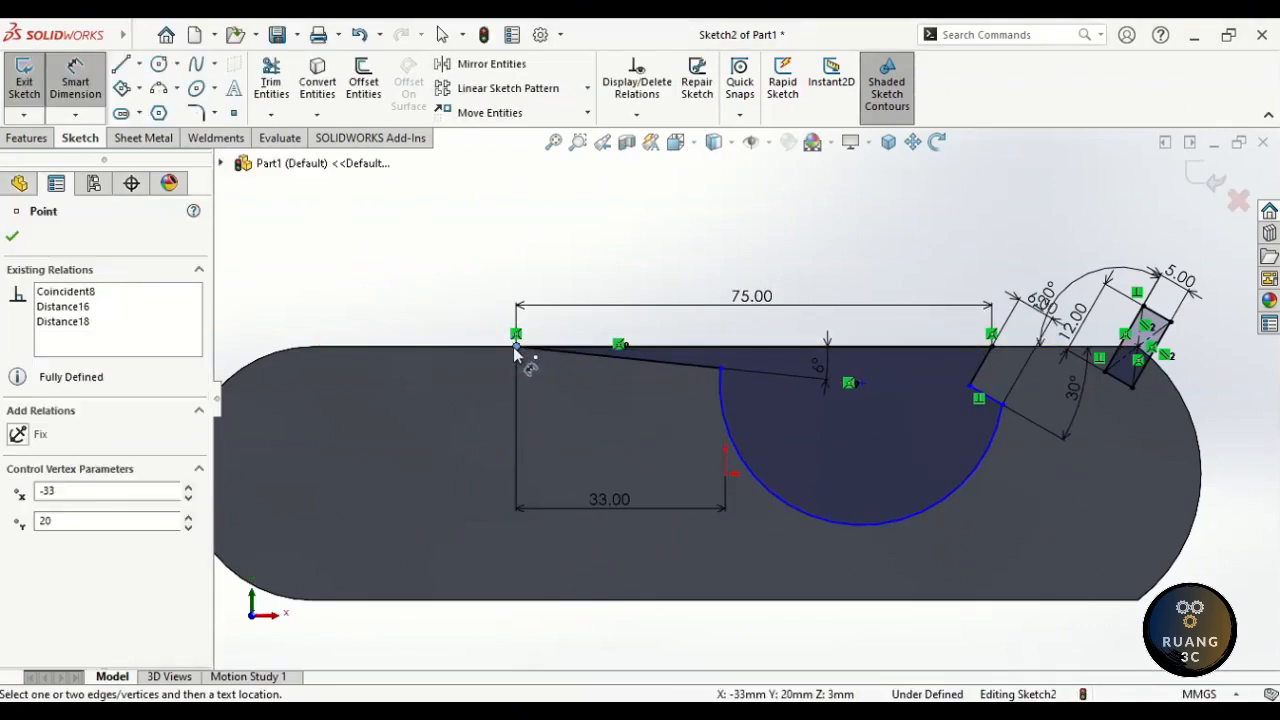
{"action": "left_click", "coordinate": [720, 370], "text": "ctrl"}
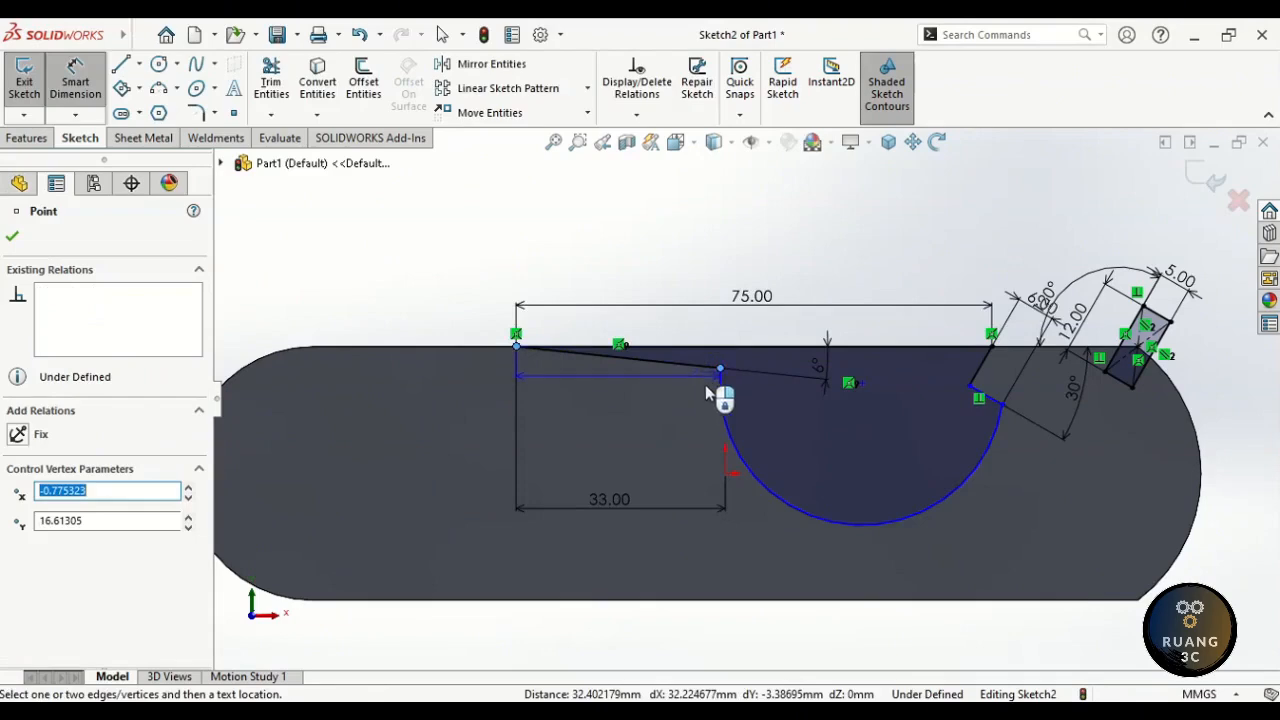
{"action": "left_click", "coordinate": [632, 442]}
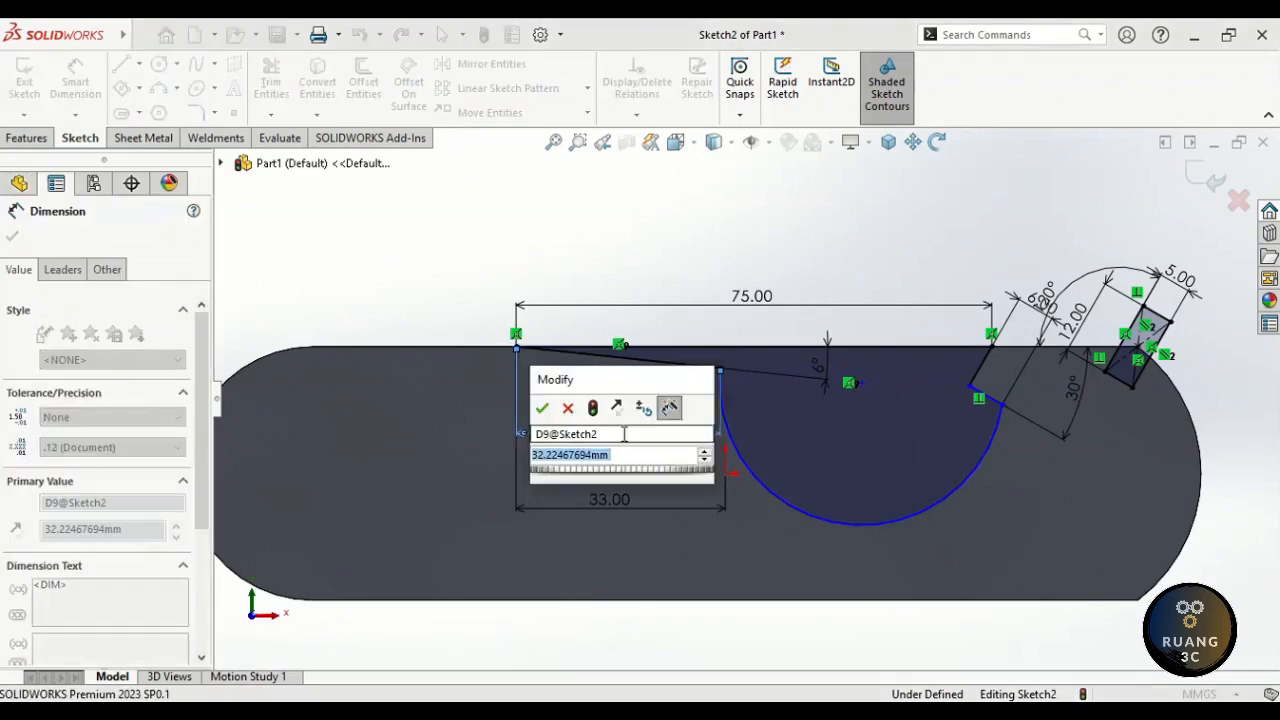
{"action": "type", "text": "42"}
{"action": "key", "text": "Return"}
{"action": "left_click", "coordinate": [798, 526]}
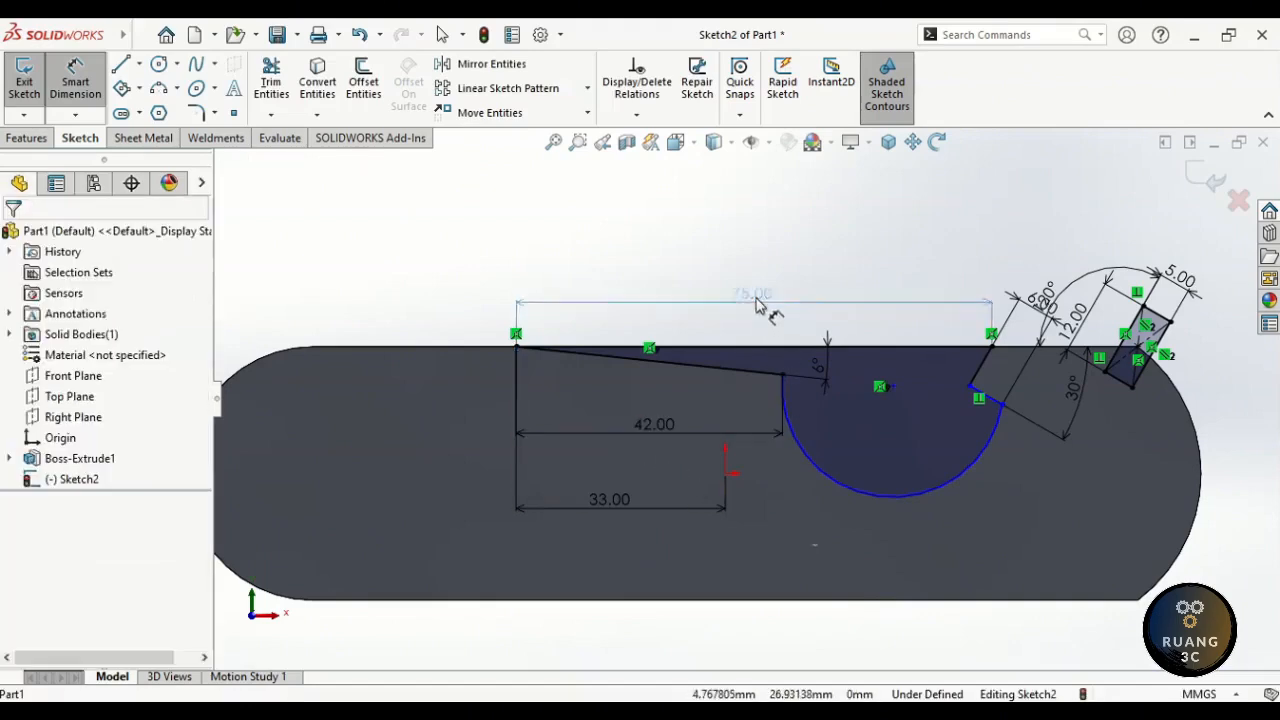
- Move the 75, 42 and 33 mm dimension labels up above the part
{"action": "left_click_drag", "start_coordinate": [756, 300], "coordinate": [765, 200]}
{"action": "left_click_drag", "start_coordinate": [650, 425], "coordinate": [666, 251]}
{"action": "left_click_drag", "start_coordinate": [609, 499], "coordinate": [615, 286]}
{"action": "left_click", "coordinate": [465, 291]}
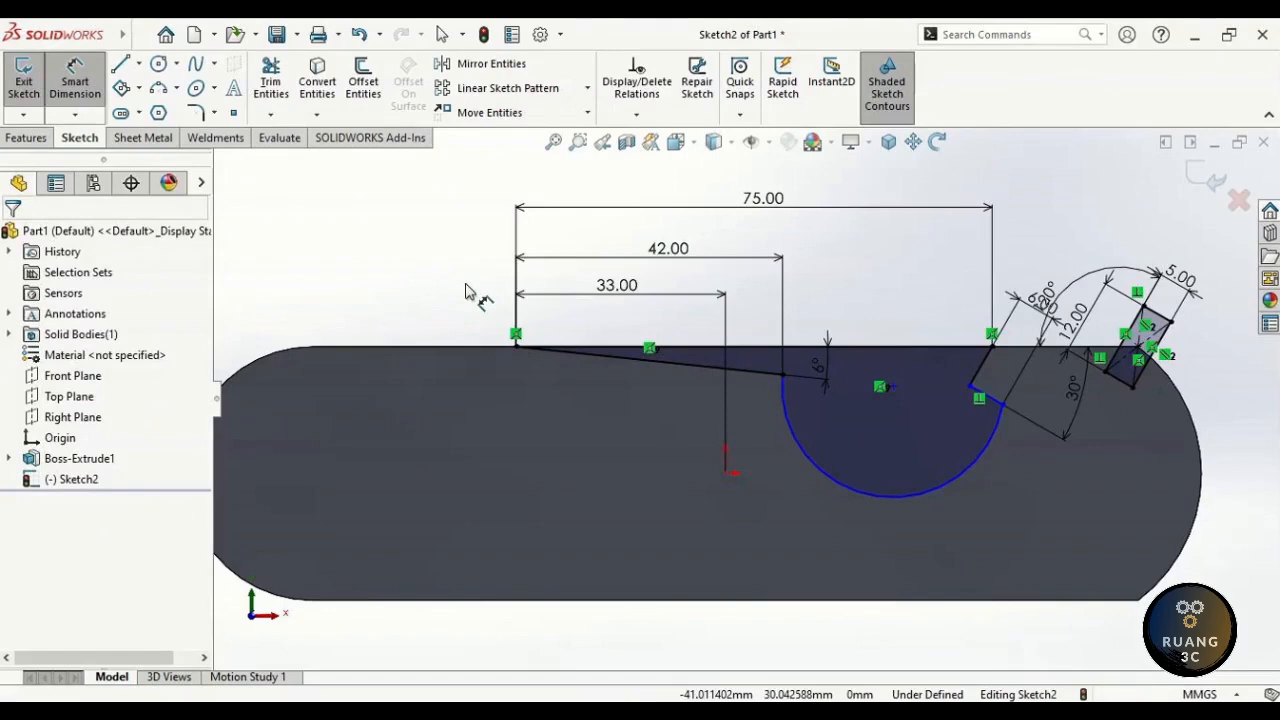
{"action": "key", "text": "Escape"}
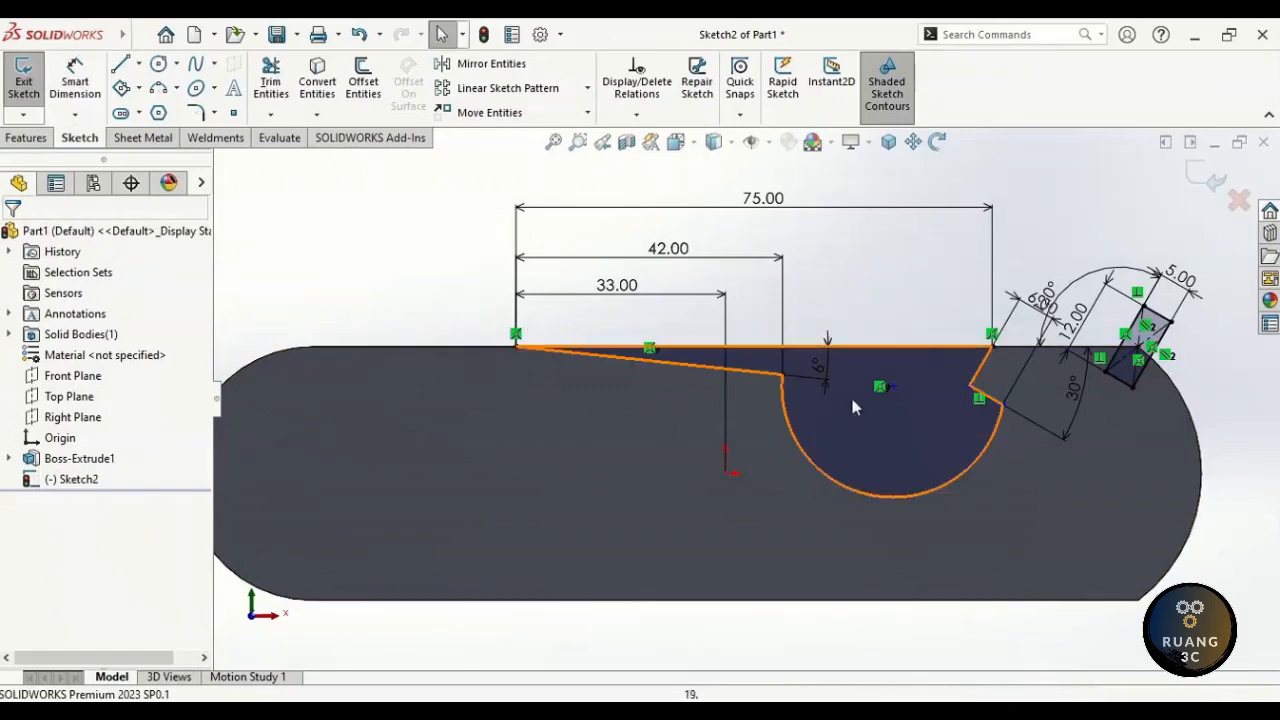
- Delete the unwanted relation at the arc's centre and give the arc a 25 mm radius
{"action": "left_click", "coordinate": [879, 389]}
{"action": "key", "text": "Delete"}
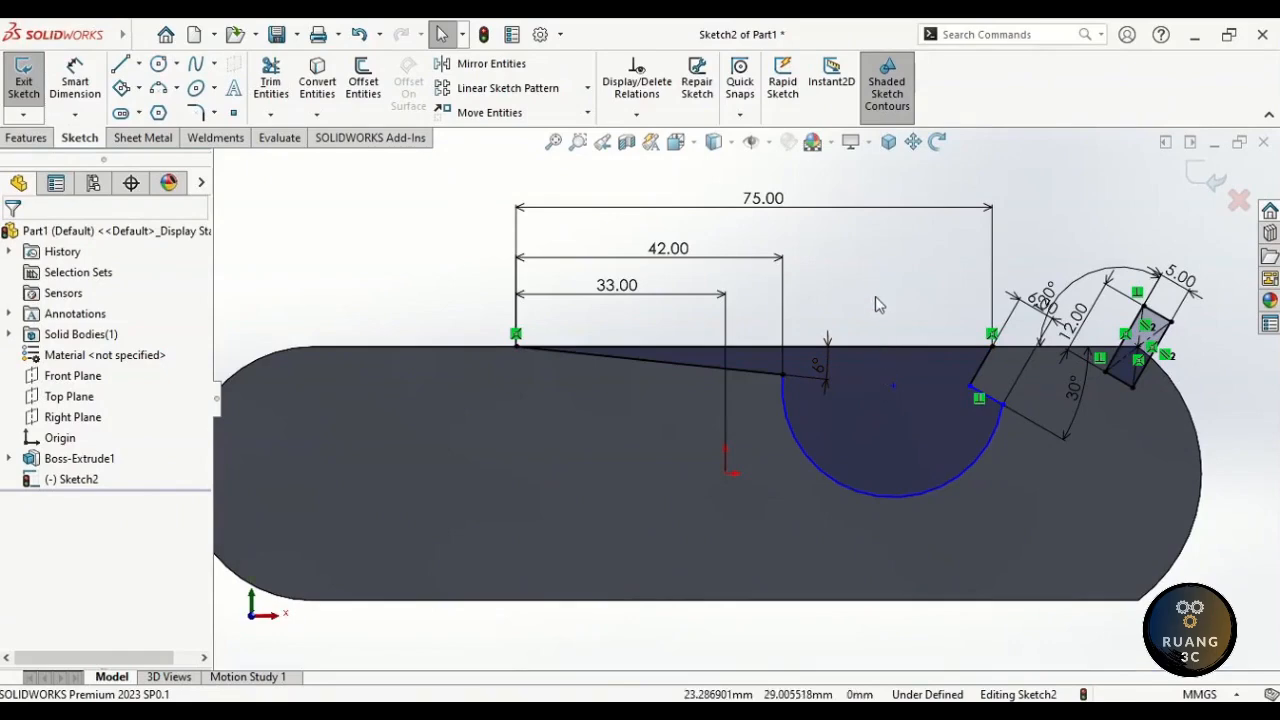
{"action": "right_click_drag", "start_coordinate": [871, 346], "coordinate": [871, 308]}
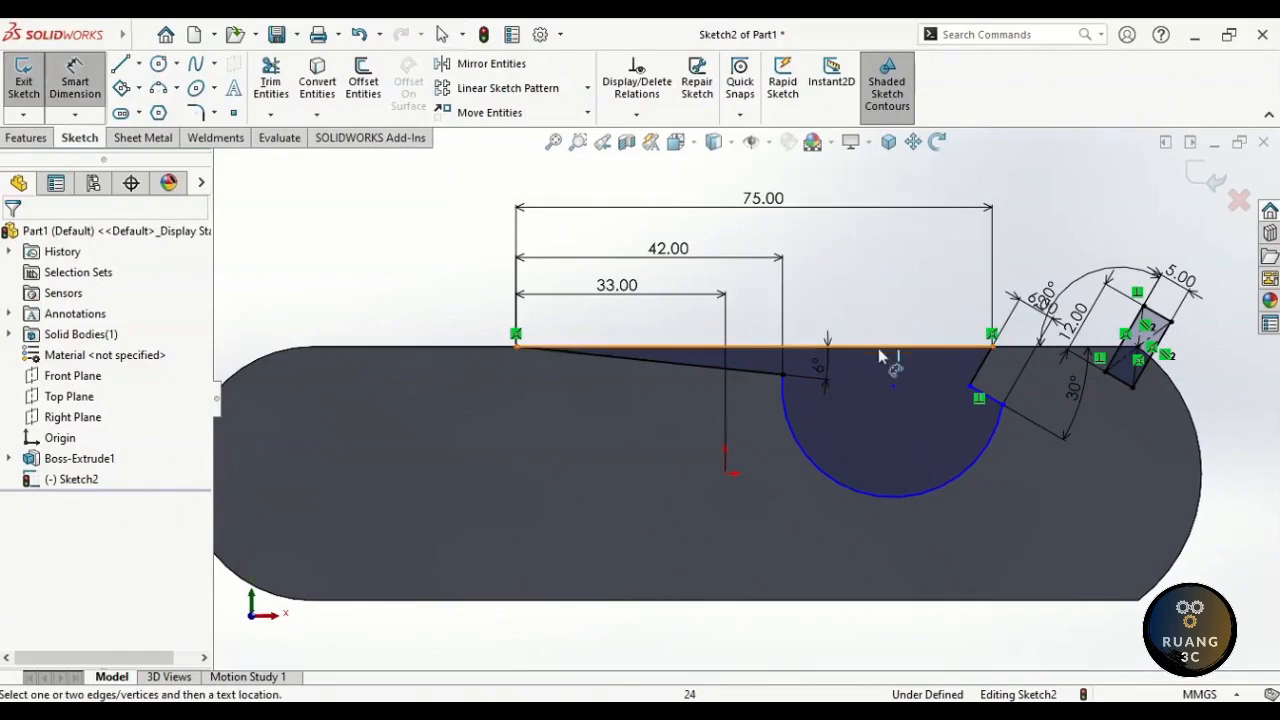
{"action": "left_click", "coordinate": [845, 493]}
{"action": "left_click", "coordinate": [786, 535]}
{"action": "type", "text": "25"}
{"action": "key", "text": "Return"}
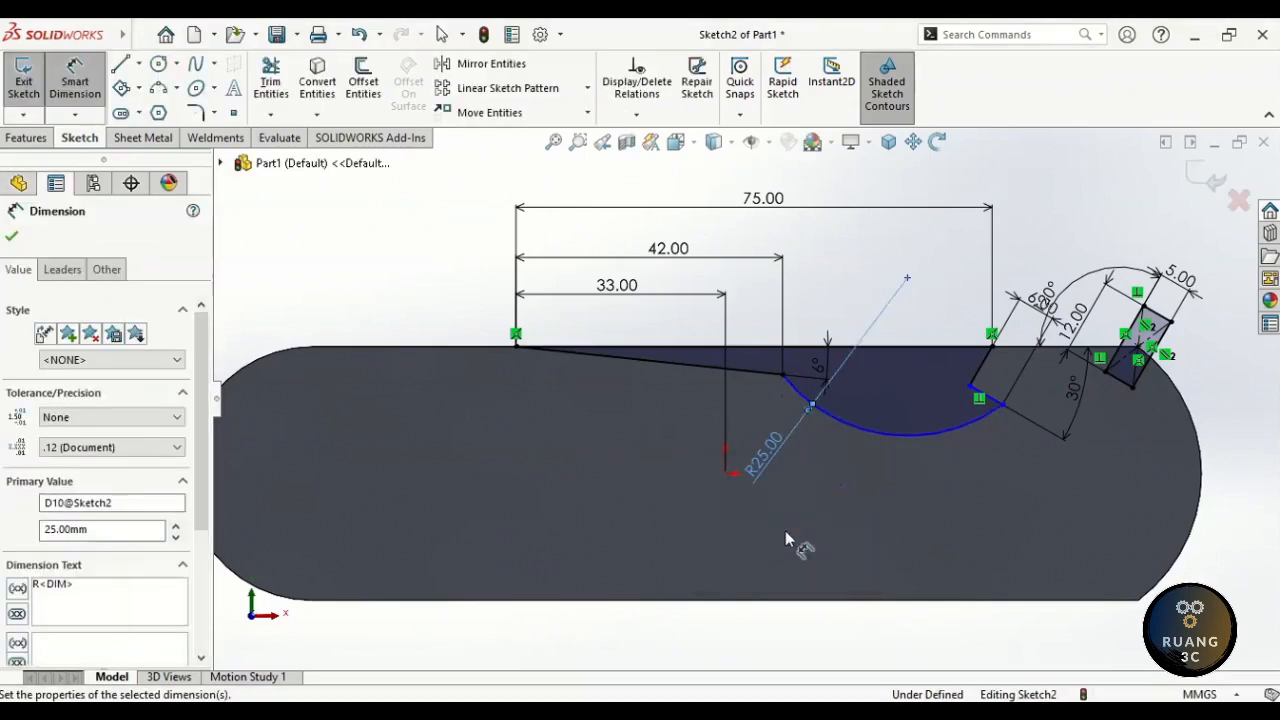
- Dimension the radial line's outer endpoint 12 mm from the part's top edge
{"action": "left_click", "coordinate": [907, 280]}
{"action": "left_click", "coordinate": [908, 347]}
{"action": "left_click", "coordinate": [945, 320]}
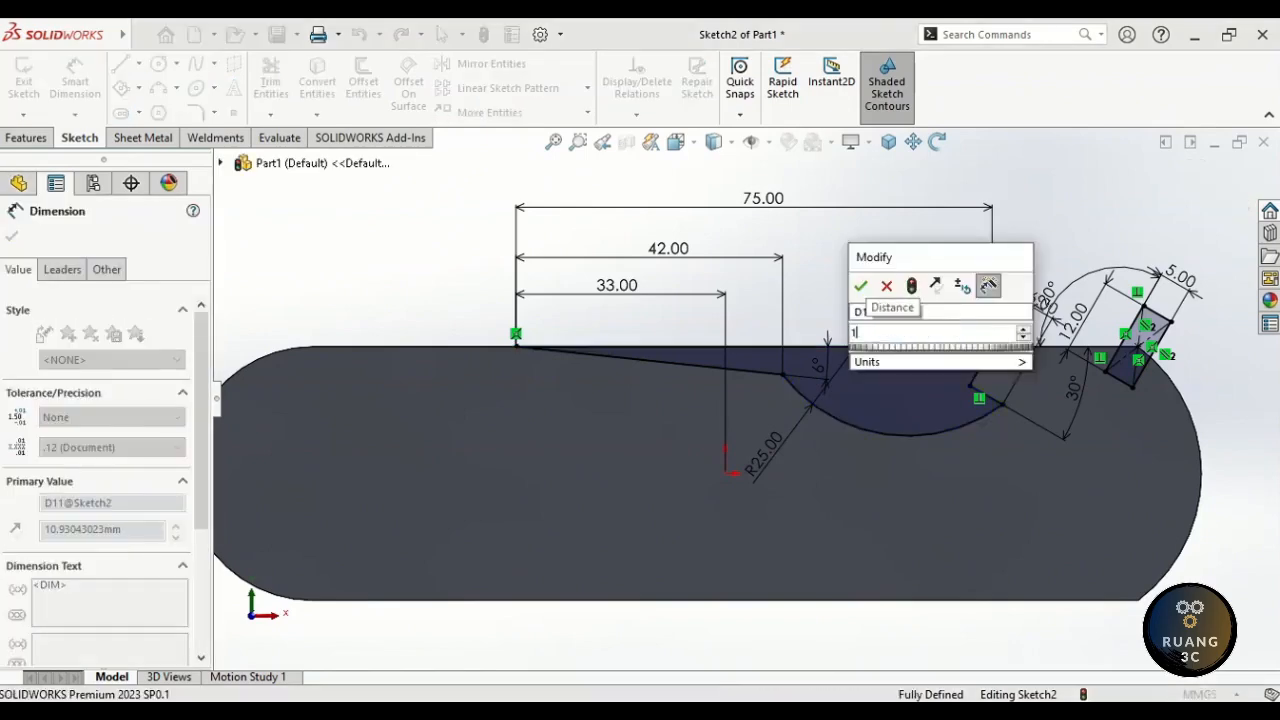
{"action": "type", "text": "12"}
{"action": "key", "text": "Return"}
{"action": "left_click", "coordinate": [963, 300]}
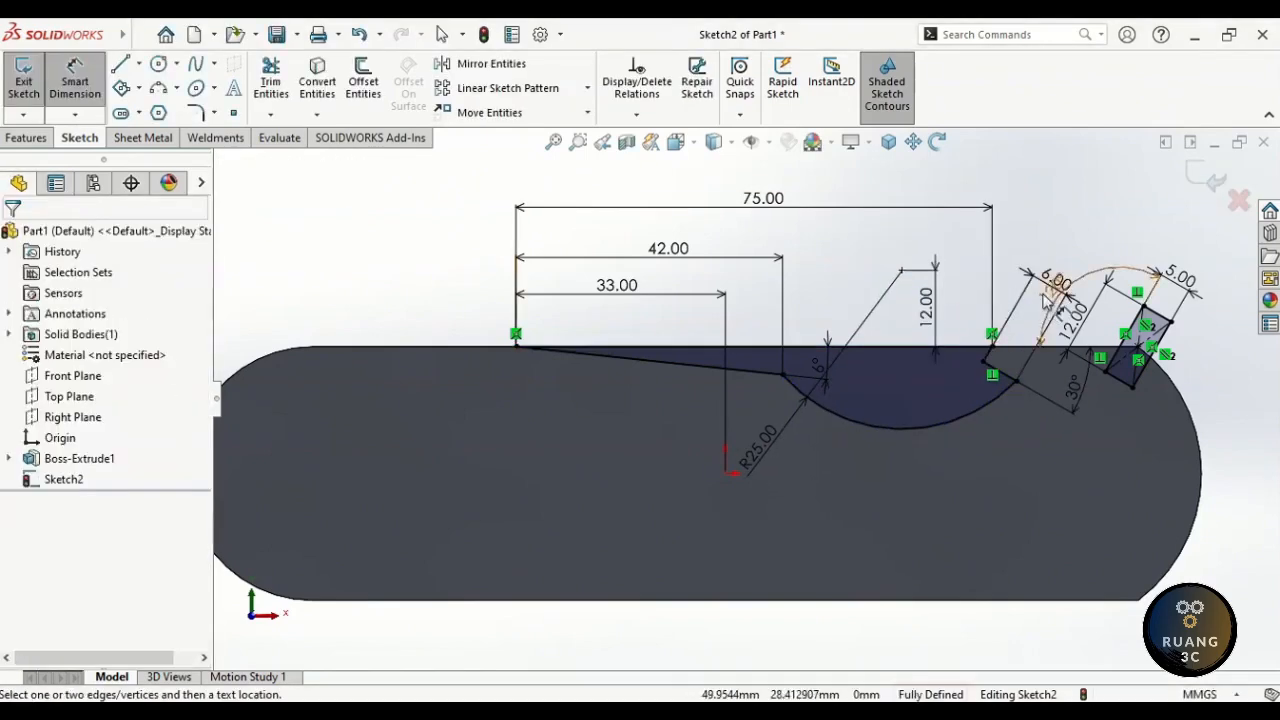
- Rearrange the 120°, 12.00, R25.00 and 6.00 labels neatly around the outline
{"action": "left_click_drag", "start_coordinate": [1038, 293], "coordinate": [1071, 270]}
{"action": "left_click_drag", "start_coordinate": [1079, 312], "coordinate": [1195, 384]}
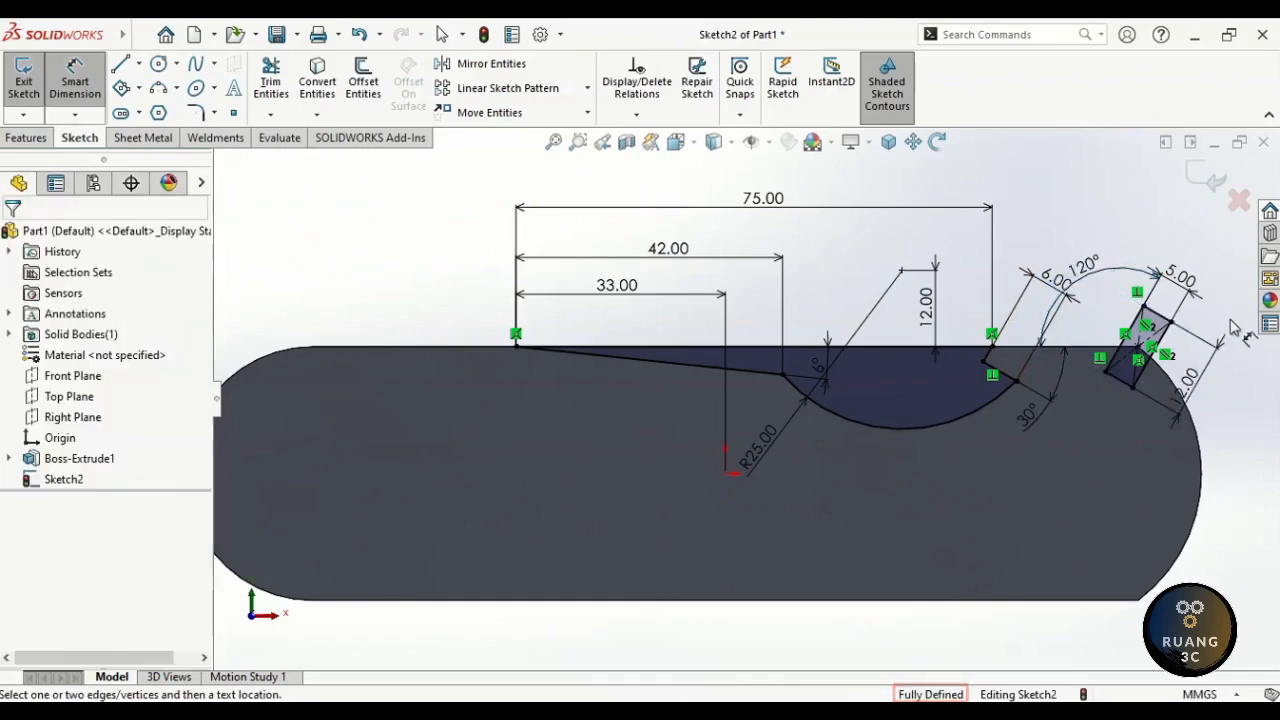
{"action": "left_click_drag", "start_coordinate": [1088, 270], "coordinate": [1099, 309]}
{"action": "left_click_drag", "start_coordinate": [770, 452], "coordinate": [832, 464]}
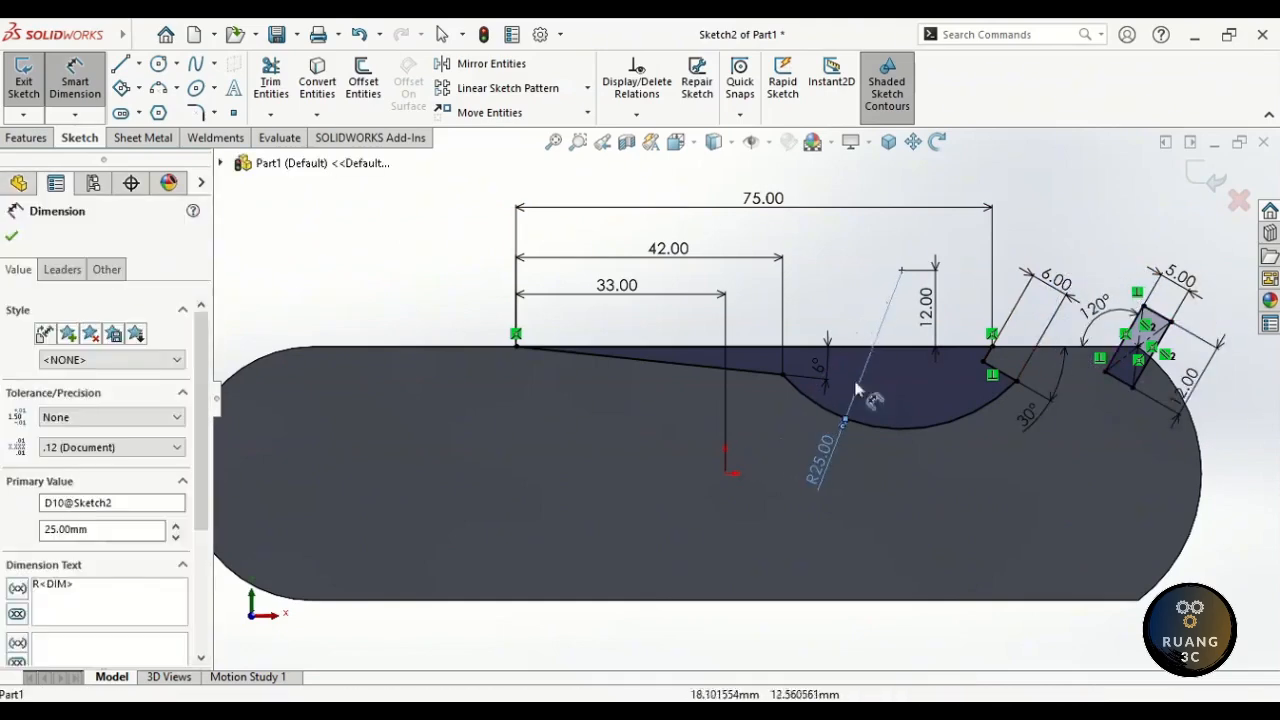
{"action": "left_click_drag", "start_coordinate": [1055, 282], "coordinate": [1038, 322]}
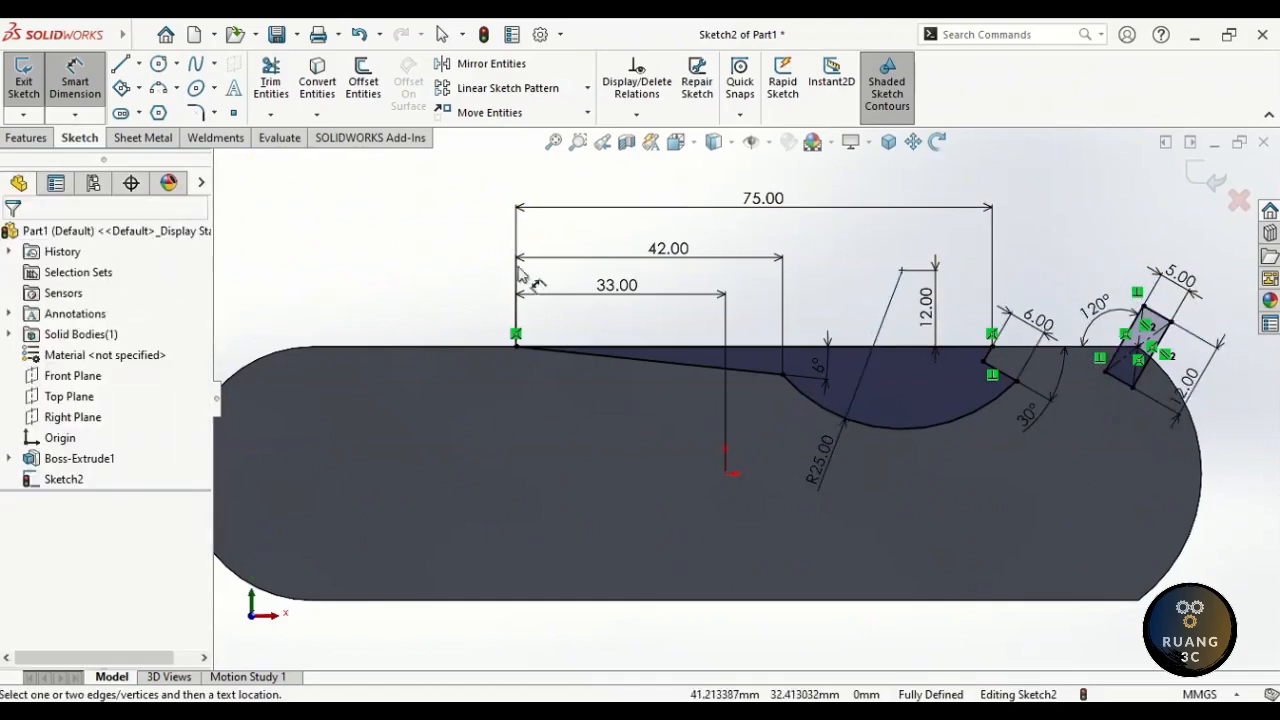
- Extrude-cut the notch sketch Through All the plate
{"action": "left_click", "coordinate": [27, 138]}
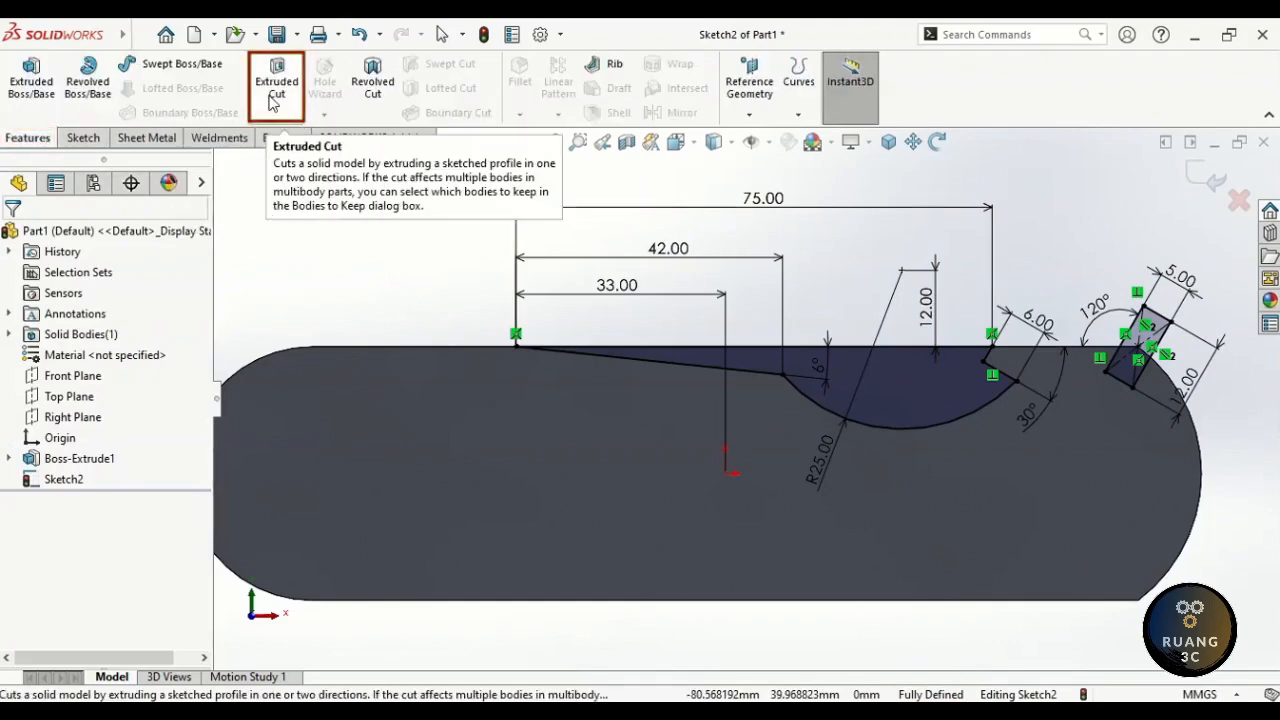
{"action": "left_click", "coordinate": [272, 98]}
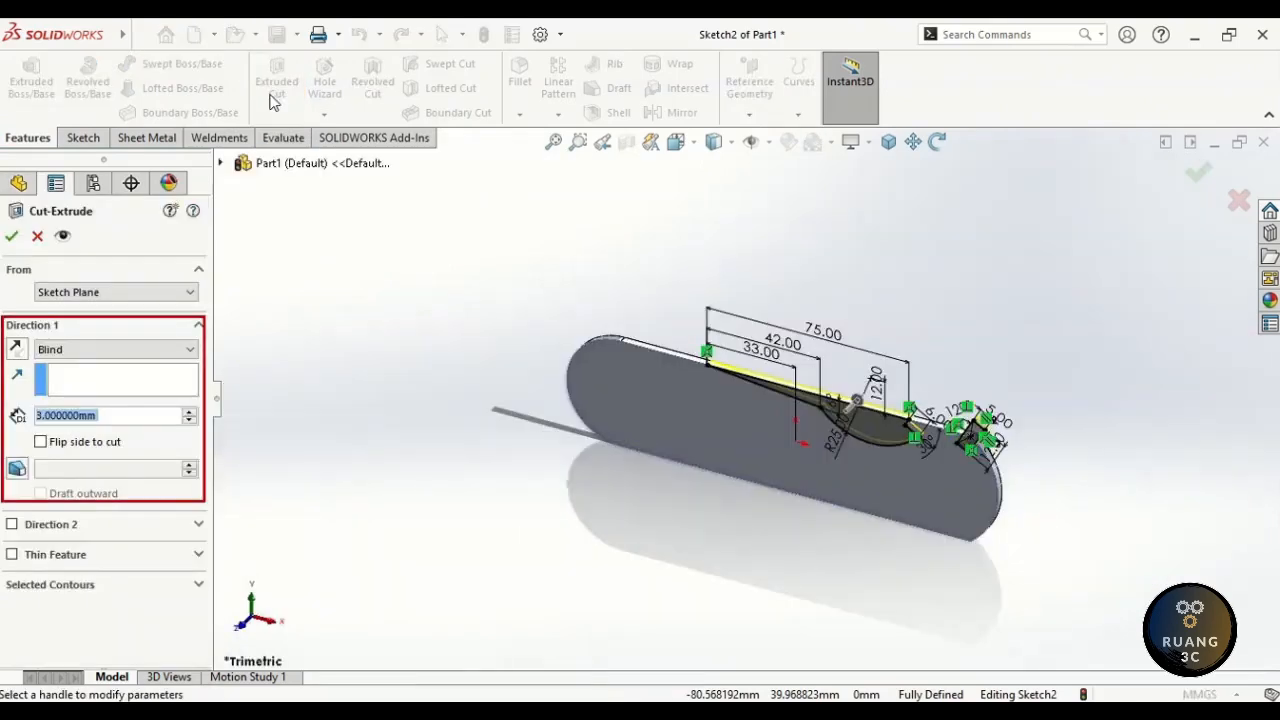
{"action": "left_click", "coordinate": [91, 349]}
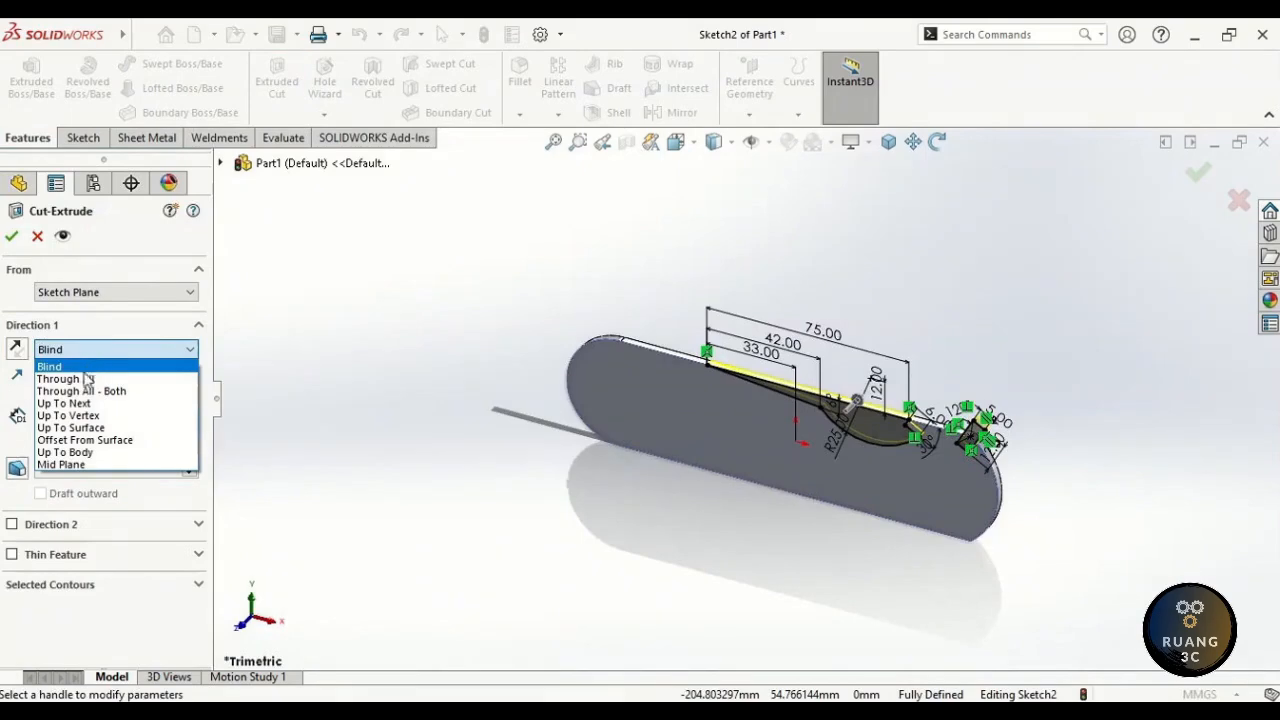
{"action": "left_click", "coordinate": [85, 379]}
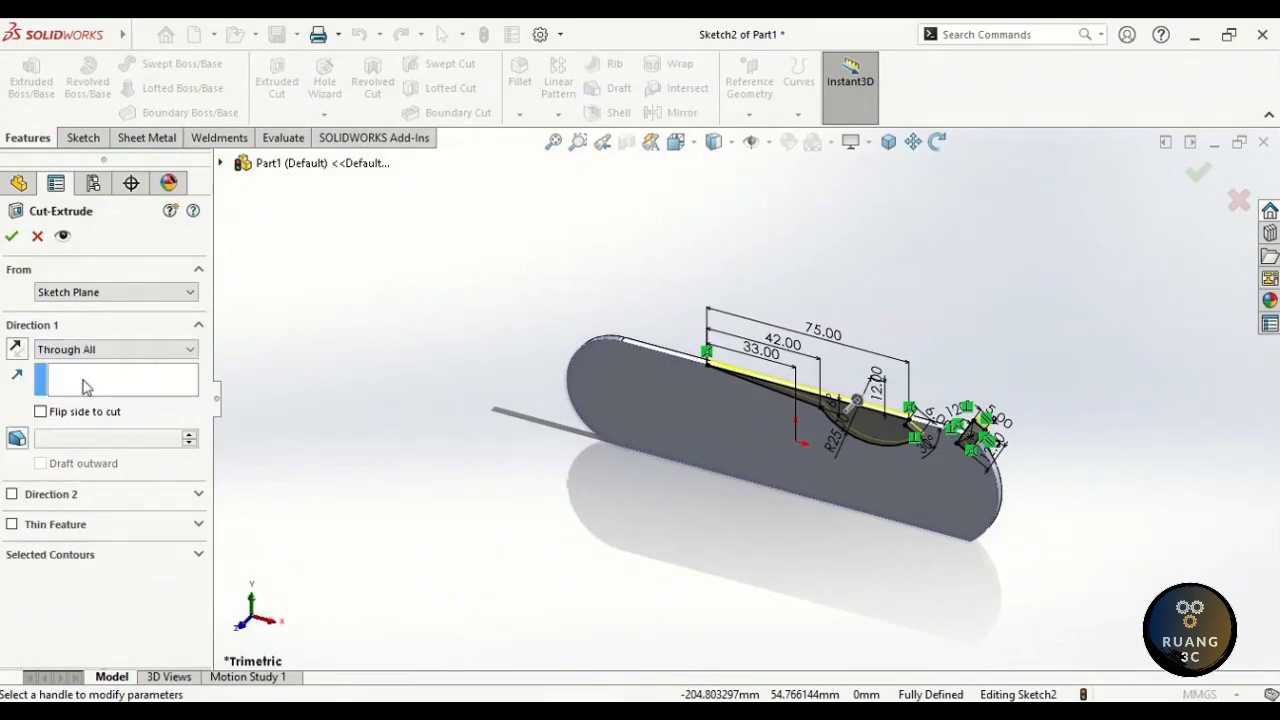
{"action": "left_click", "coordinate": [12, 237]}
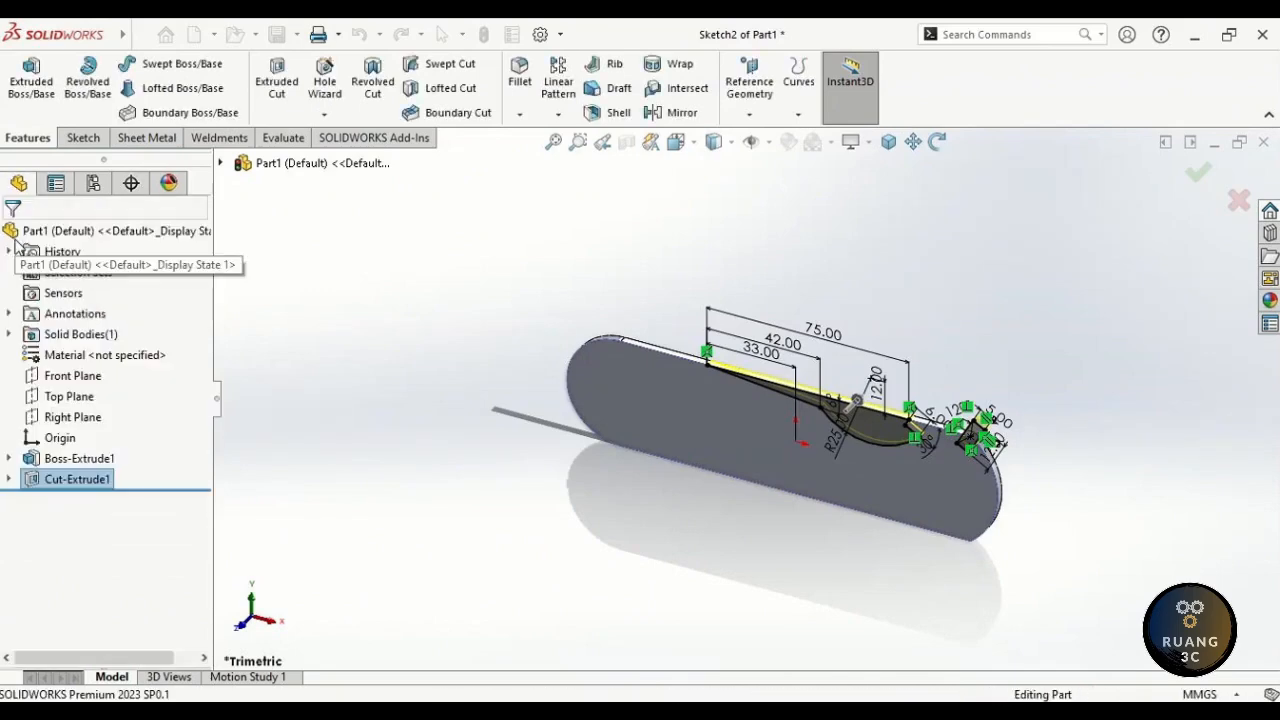
- Start a new sketch on the plate's flat face
{"action": "left_click", "coordinate": [240, 330]}
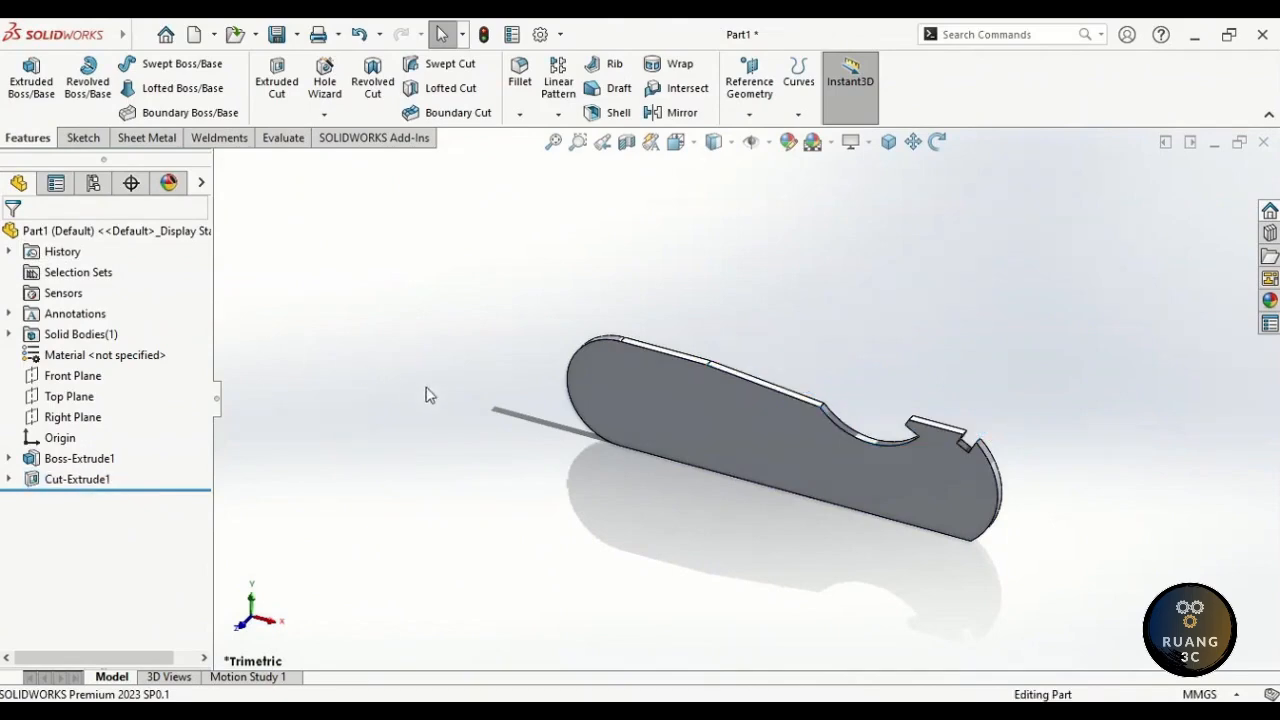
{"action": "left_click", "coordinate": [676, 398]}
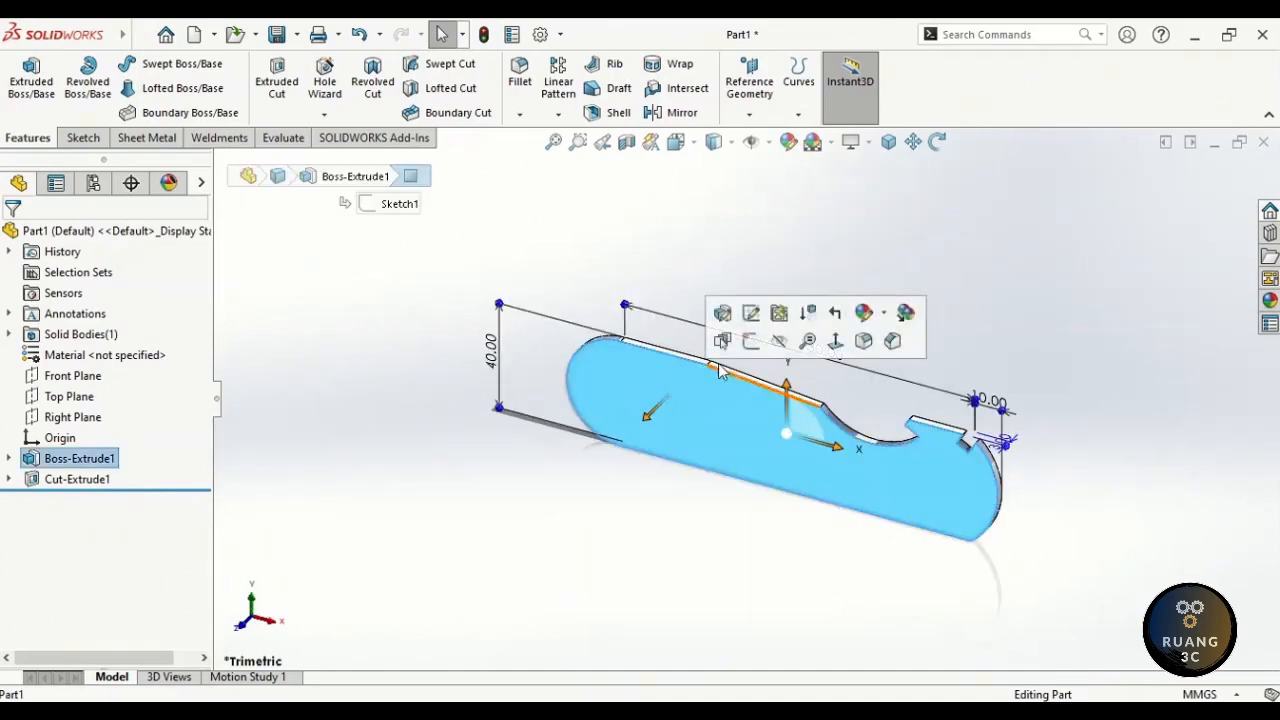
{"action": "left_click", "coordinate": [751, 341]}
- Draw corner rectangles at the plate's top edge and near its left end
{"action": "left_click", "coordinate": [750, 315]}
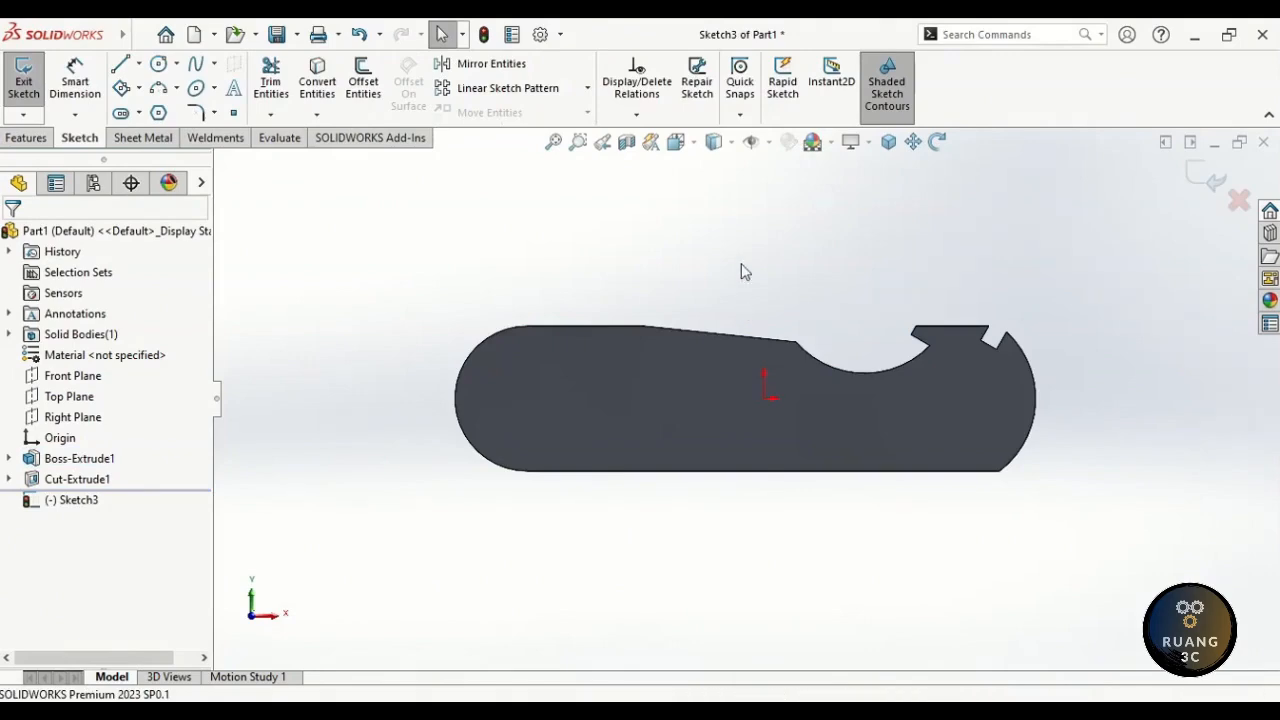
{"action": "right_click_drag", "start_coordinate": [741, 264], "coordinate": [760, 288]}
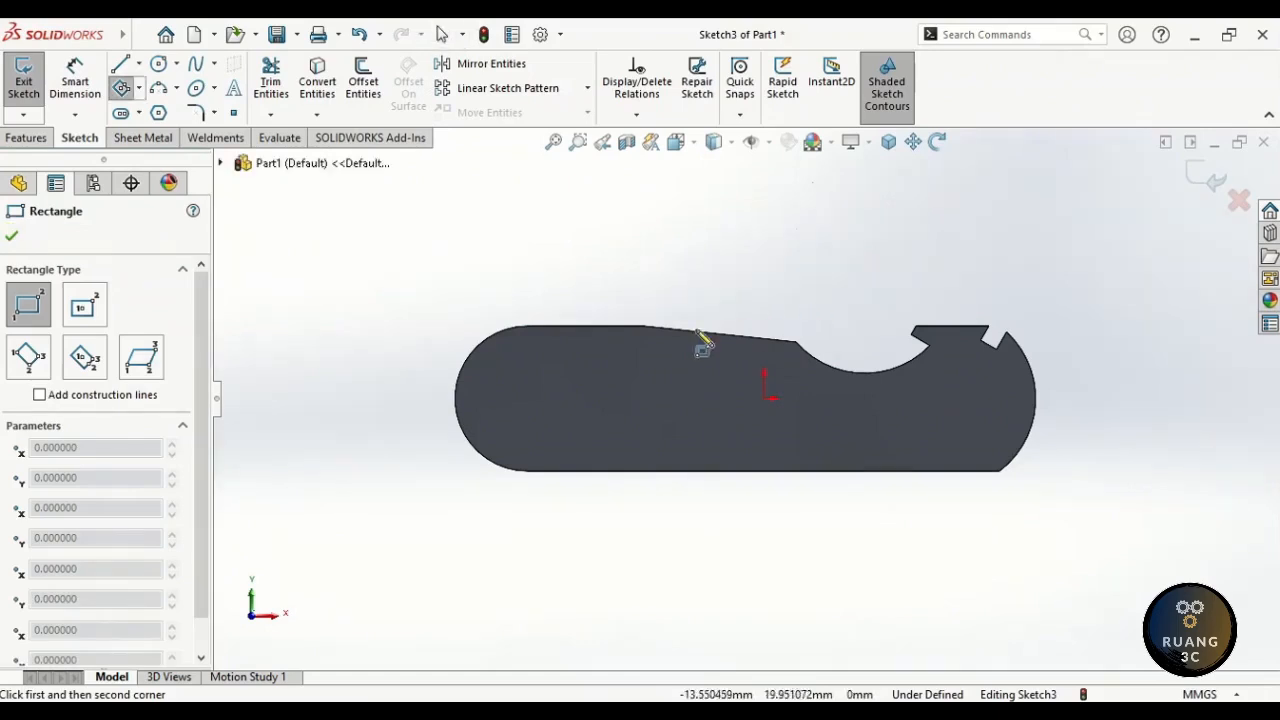
{"action": "scroll", "coordinate": [531, 391], "scroll_direction": "down", "scroll_amount": 3}
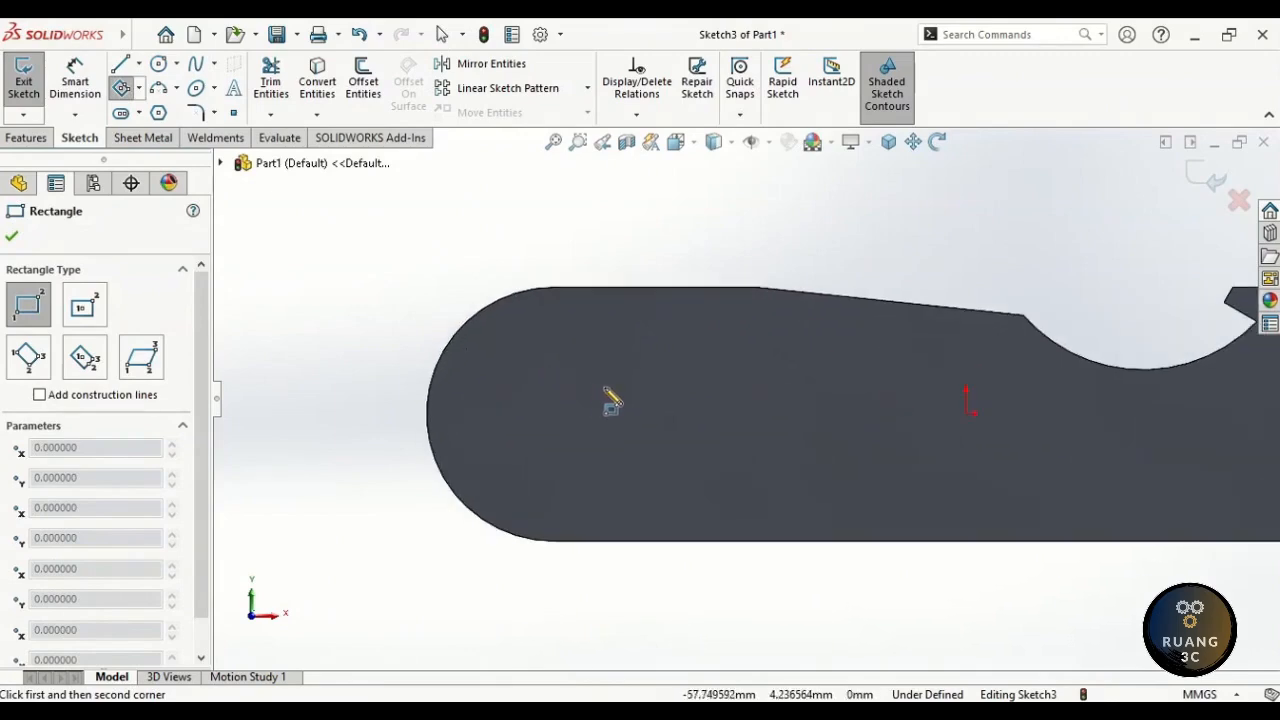
{"action": "scroll", "coordinate": [617, 401], "scroll_direction": "down", "scroll_amount": 1}
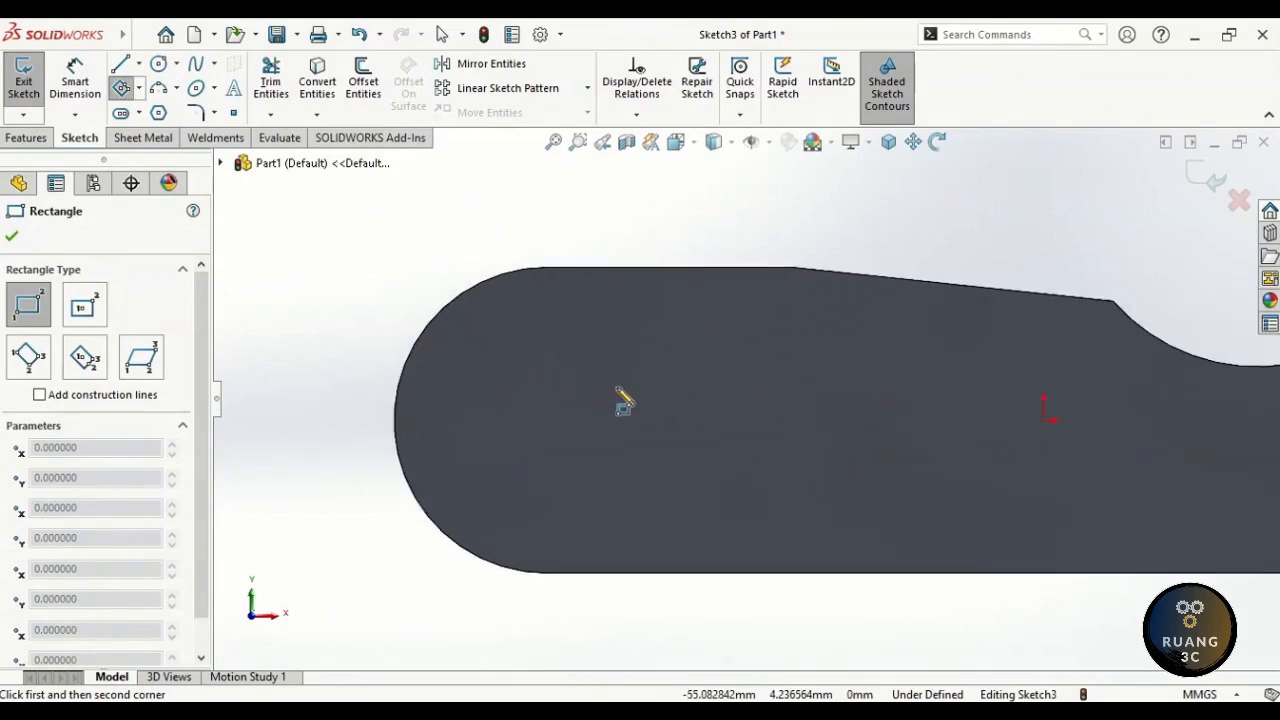
{"action": "left_click", "coordinate": [546, 268]}
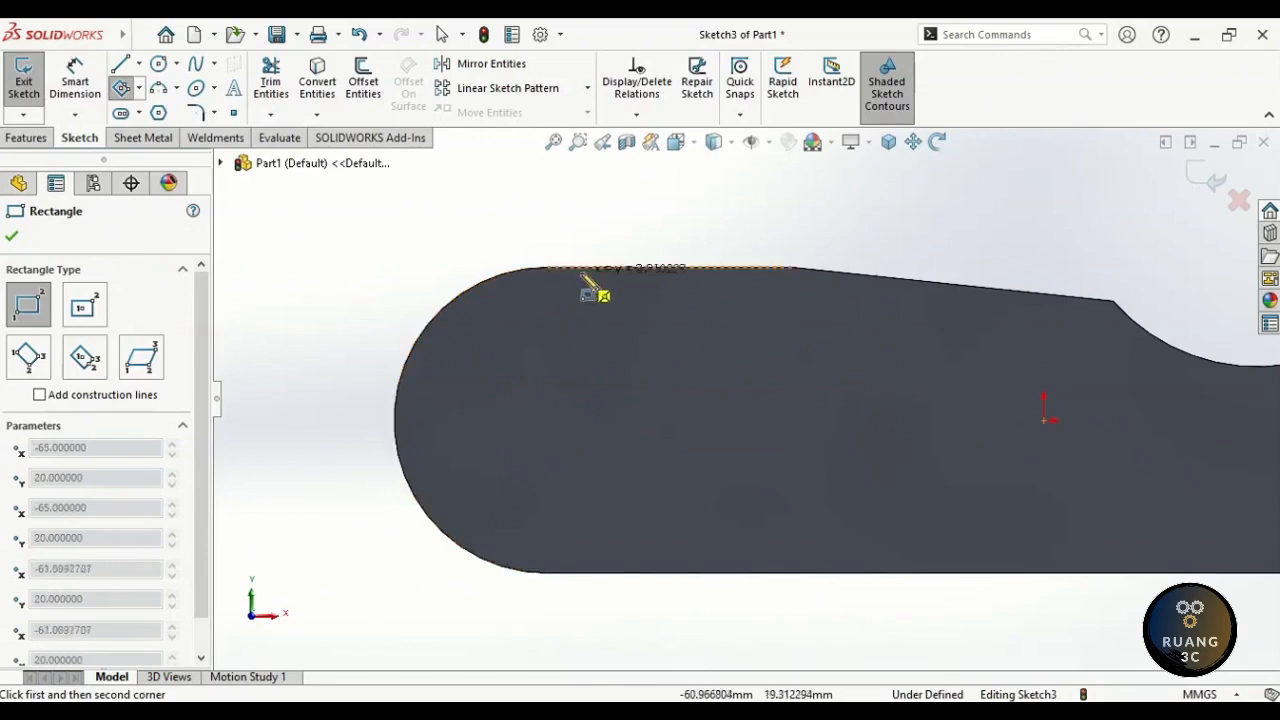
{"action": "left_click", "coordinate": [652, 302]}
{"action": "left_click", "coordinate": [652, 302]}
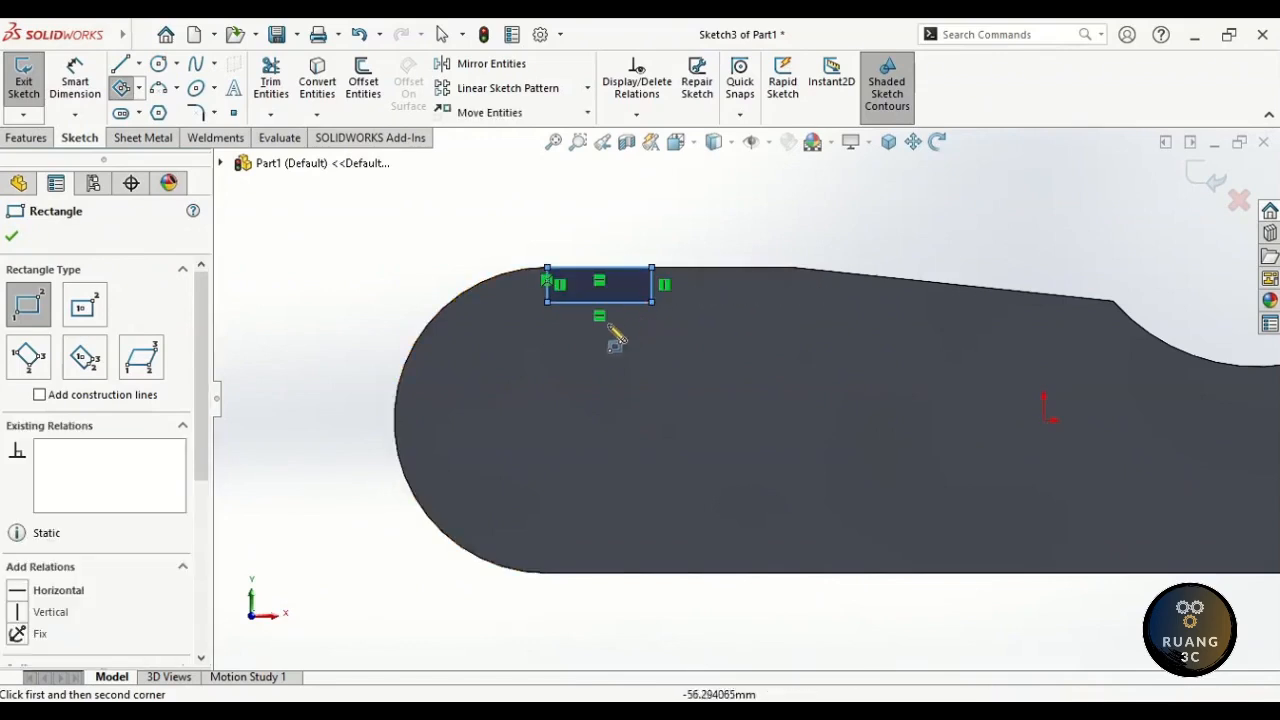
{"action": "left_click", "coordinate": [433, 368]}
{"action": "left_click", "coordinate": [473, 433]}
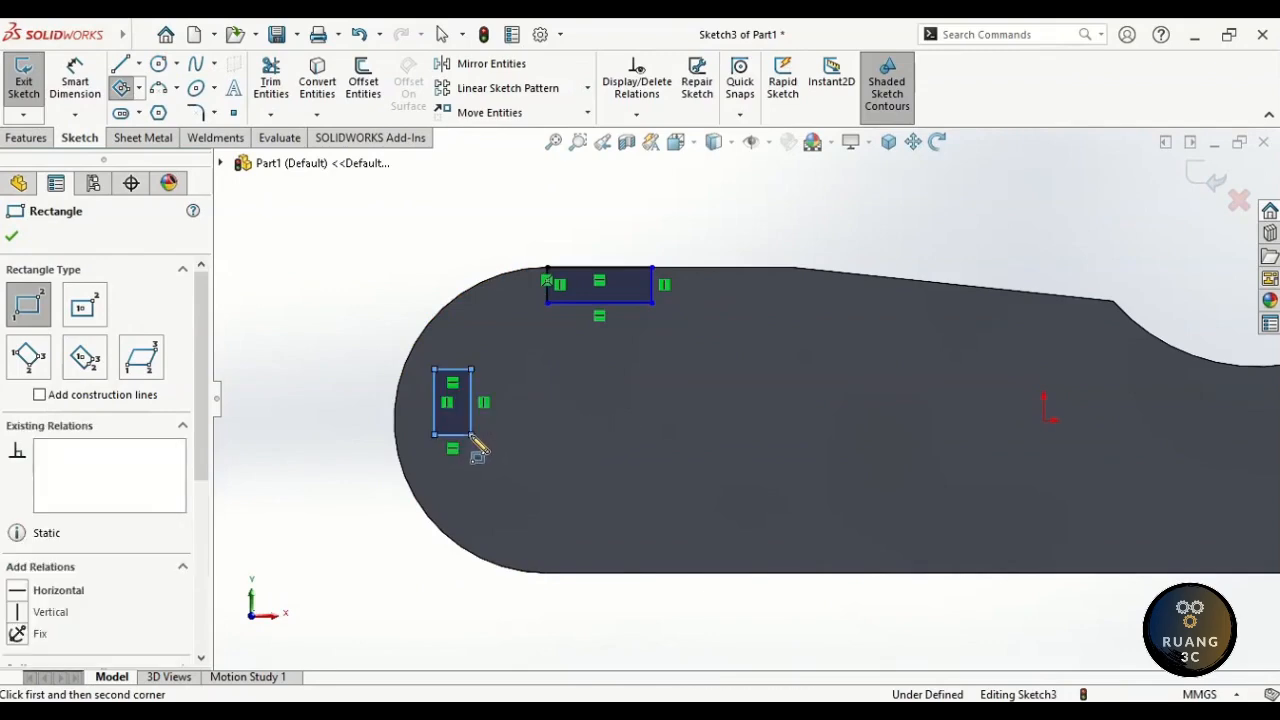
- Draw two more rectangles along the plate's bottom edge, left and right
{"action": "left_click", "coordinate": [574, 572]}
{"action": "left_click", "coordinate": [640, 519]}
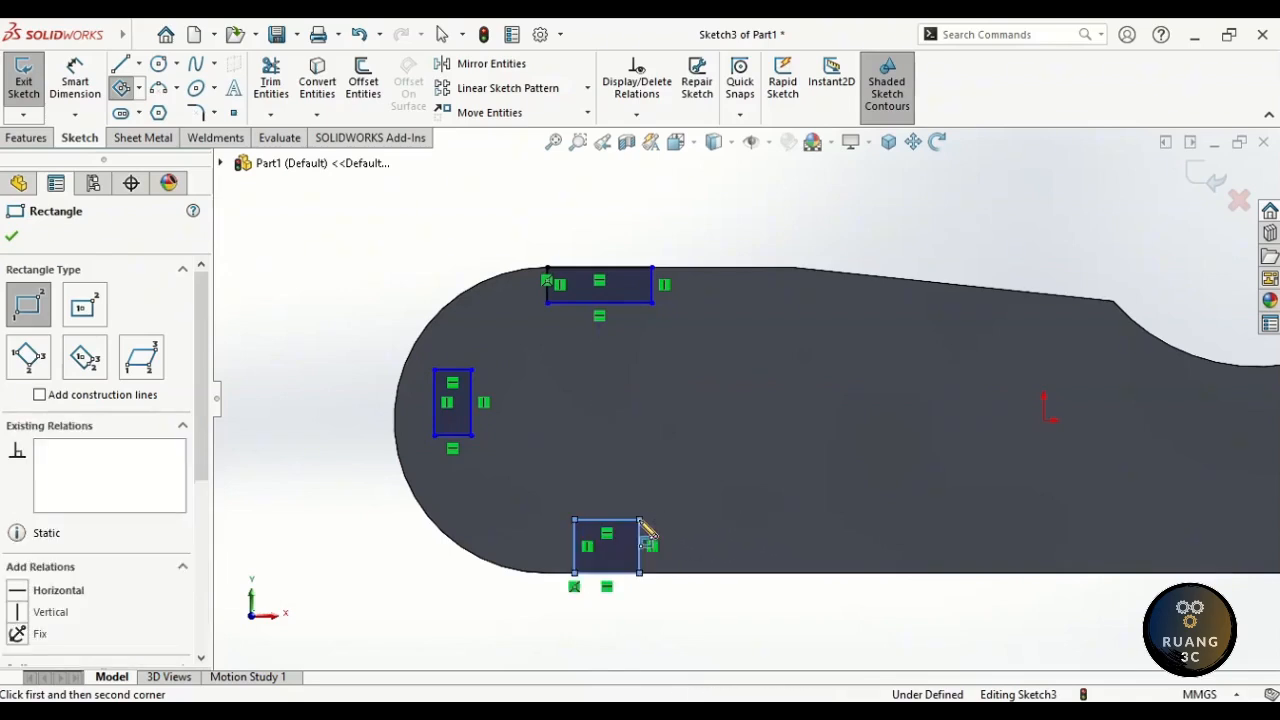
{"action": "left_click", "coordinate": [709, 573]}
{"action": "left_click", "coordinate": [802, 506]}
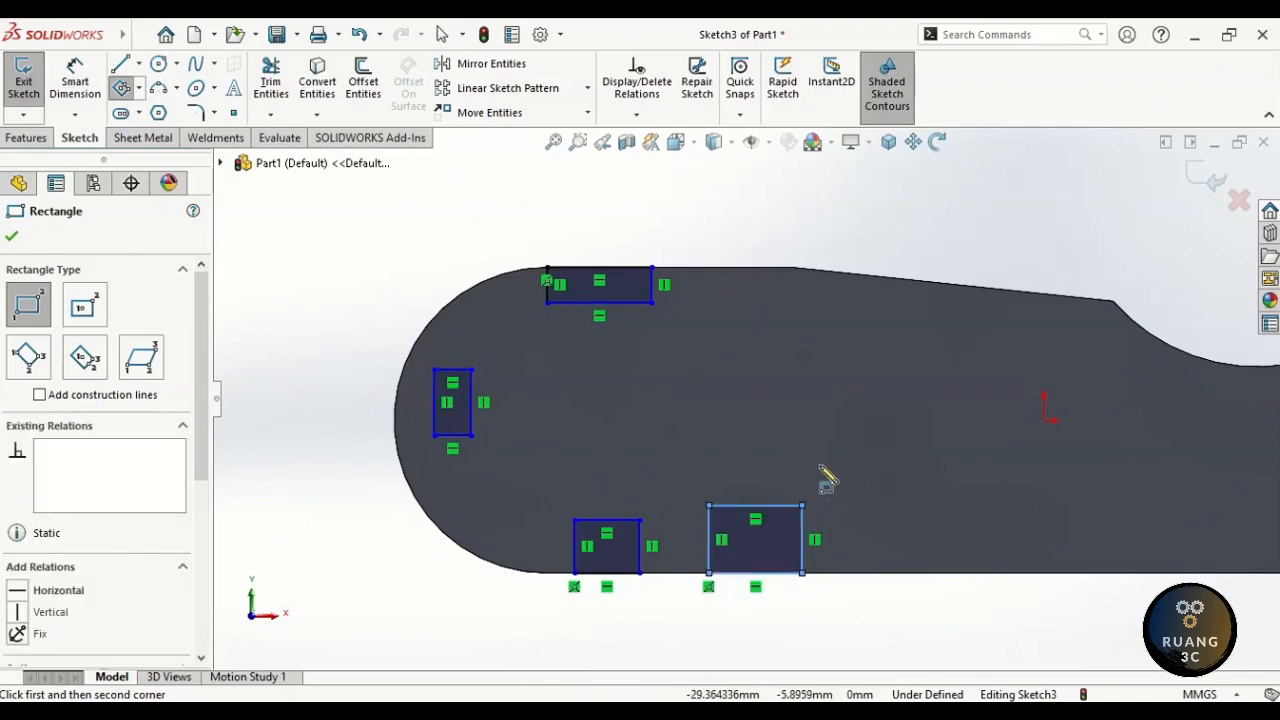
{"action": "key", "text": "Escape"}
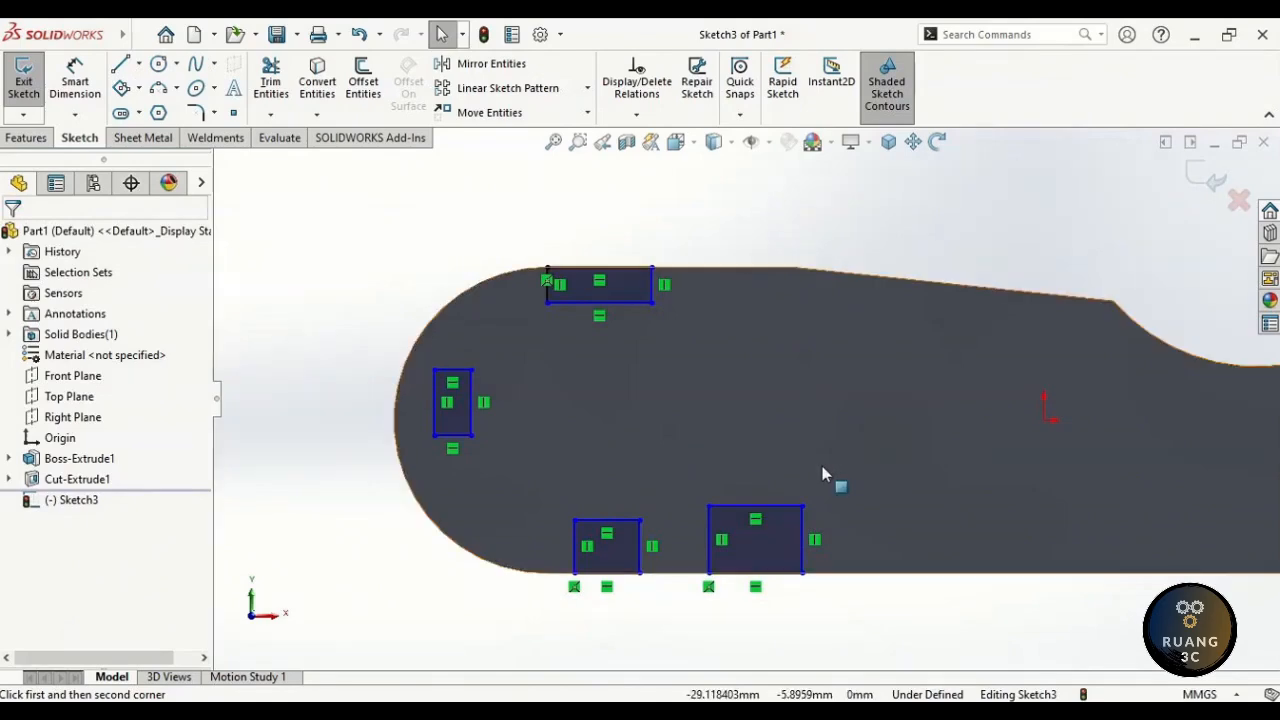
- Convert the inner edges of the top, left, lower-left and lower-right rectangles to construction lines
{"action": "left_click", "coordinate": [627, 302]}
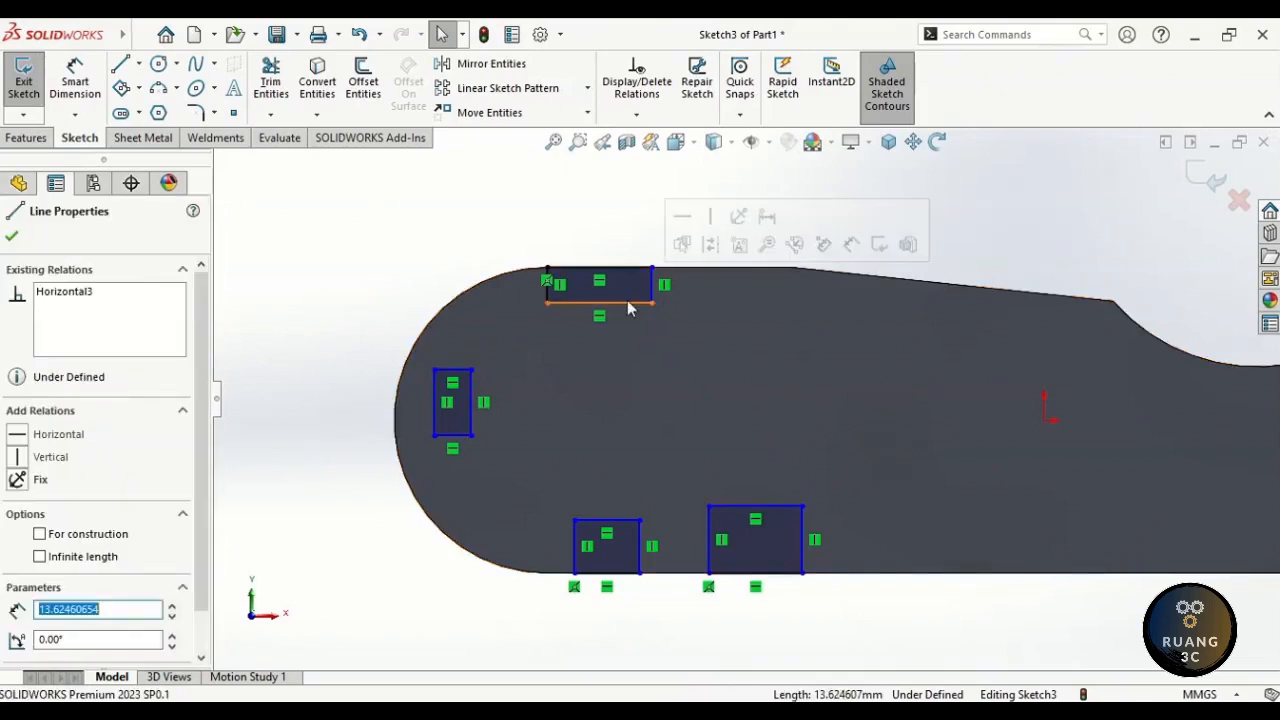
{"action": "left_click", "coordinate": [471, 400], "text": "ctrl"}
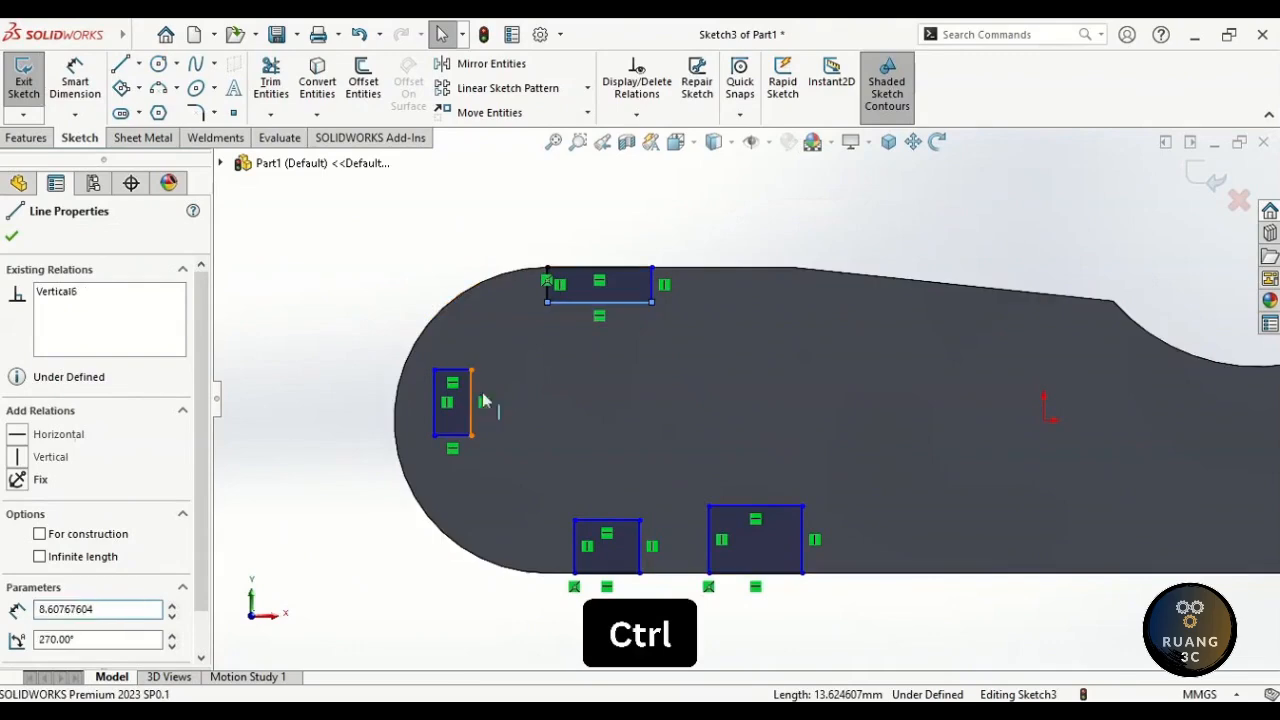
{"action": "left_click", "coordinate": [605, 521], "text": "ctrl"}
{"action": "left_click", "coordinate": [723, 508], "text": "ctrl"}
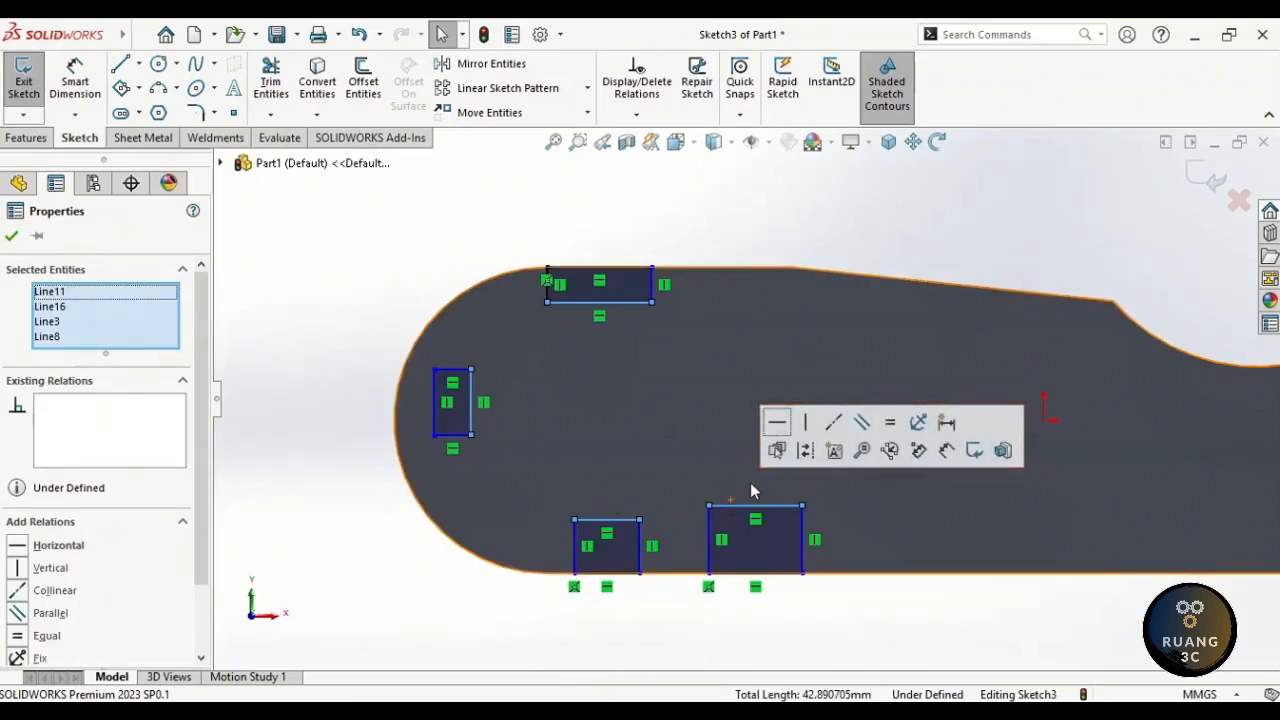
{"action": "left_click", "coordinate": [806, 452]}
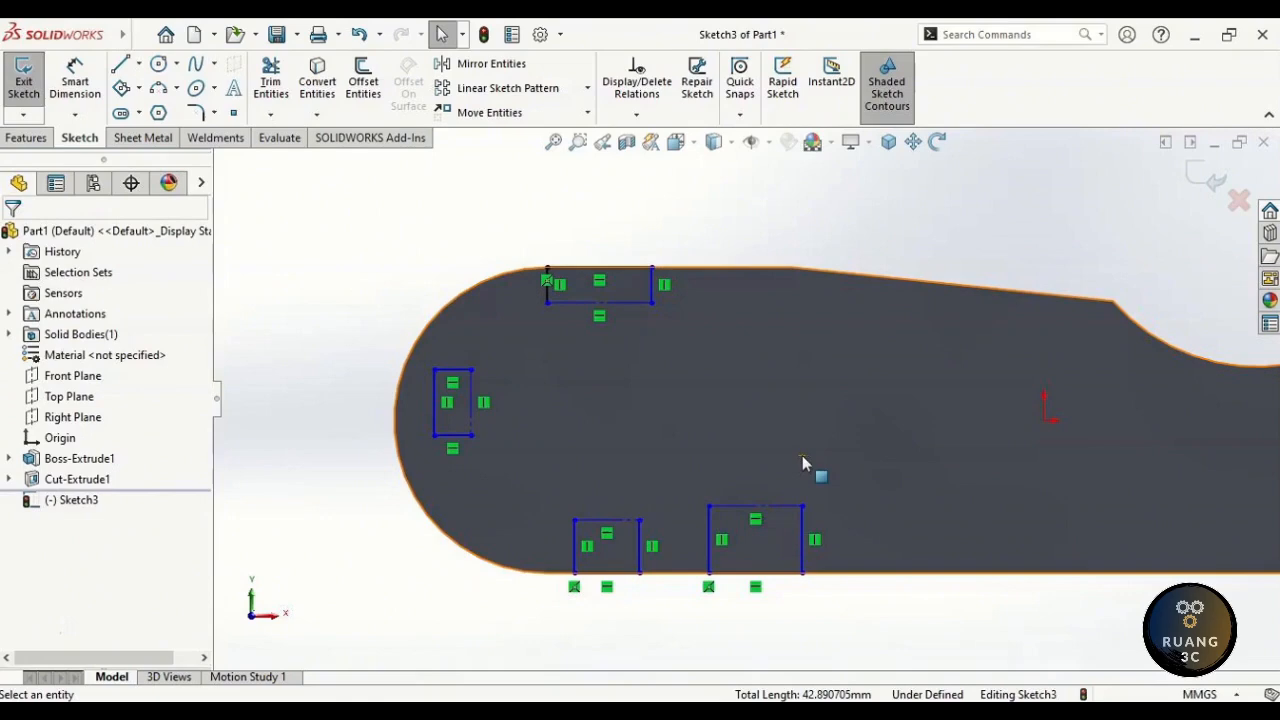
{"action": "mouse_move", "coordinate": [823, 449]}
{"action": "right_mouse_down"}
{"action": "mouse_move", "coordinate": [871, 443]}
{"action": "mouse_move", "coordinate": [866, 421]}
{"action": "right_mouse_up"}
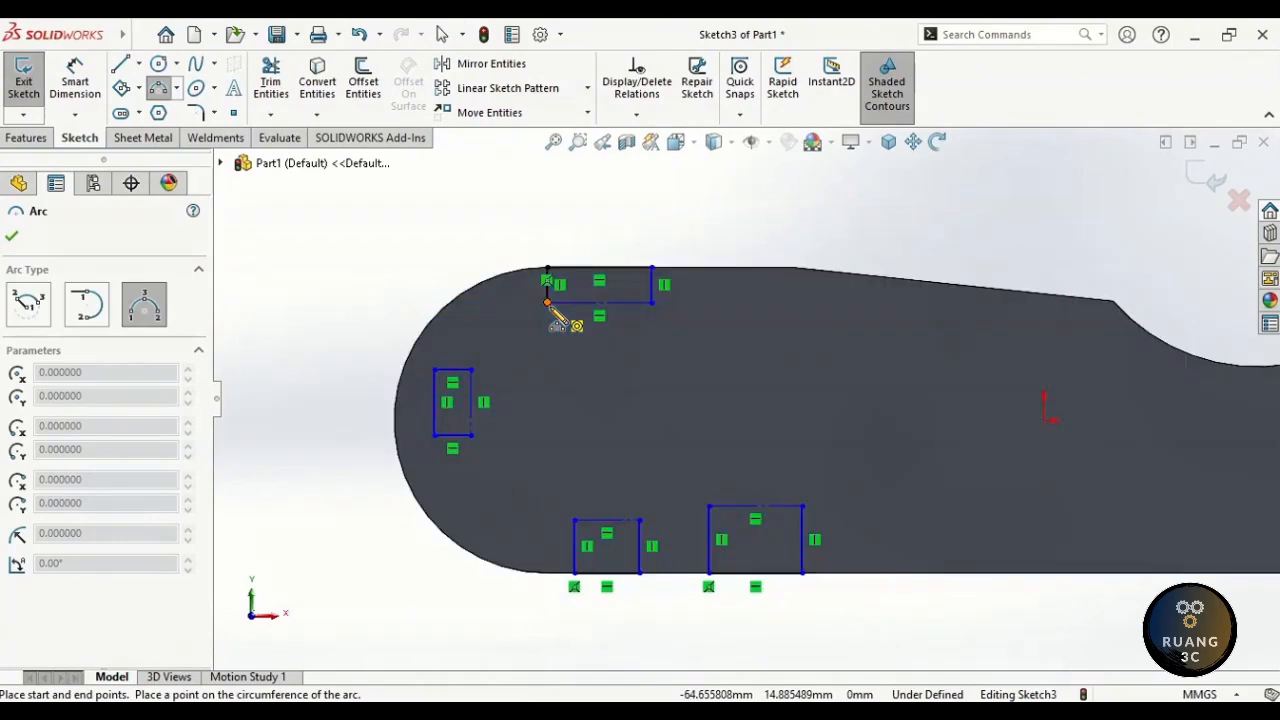
- Draw three-point arcs capping the top rectangle and the left-end rectangle
{"action": "left_click", "coordinate": [547, 302]}
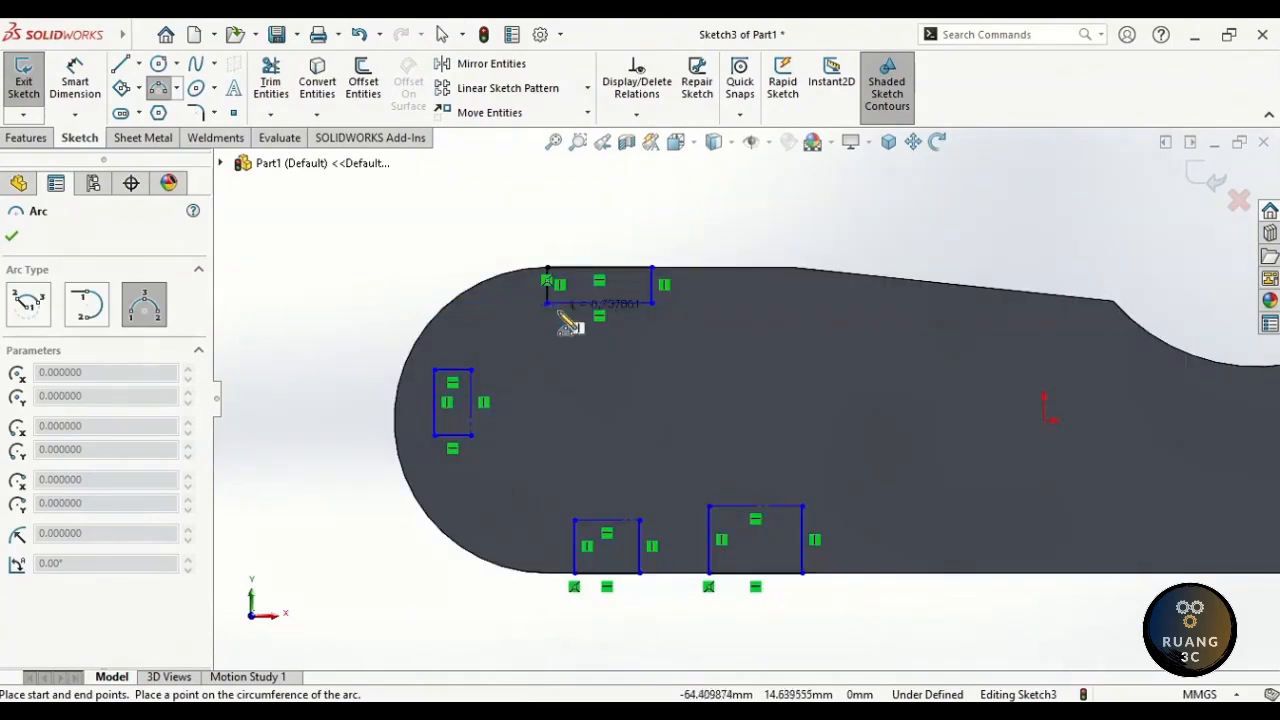
{"action": "left_click", "coordinate": [651, 302]}
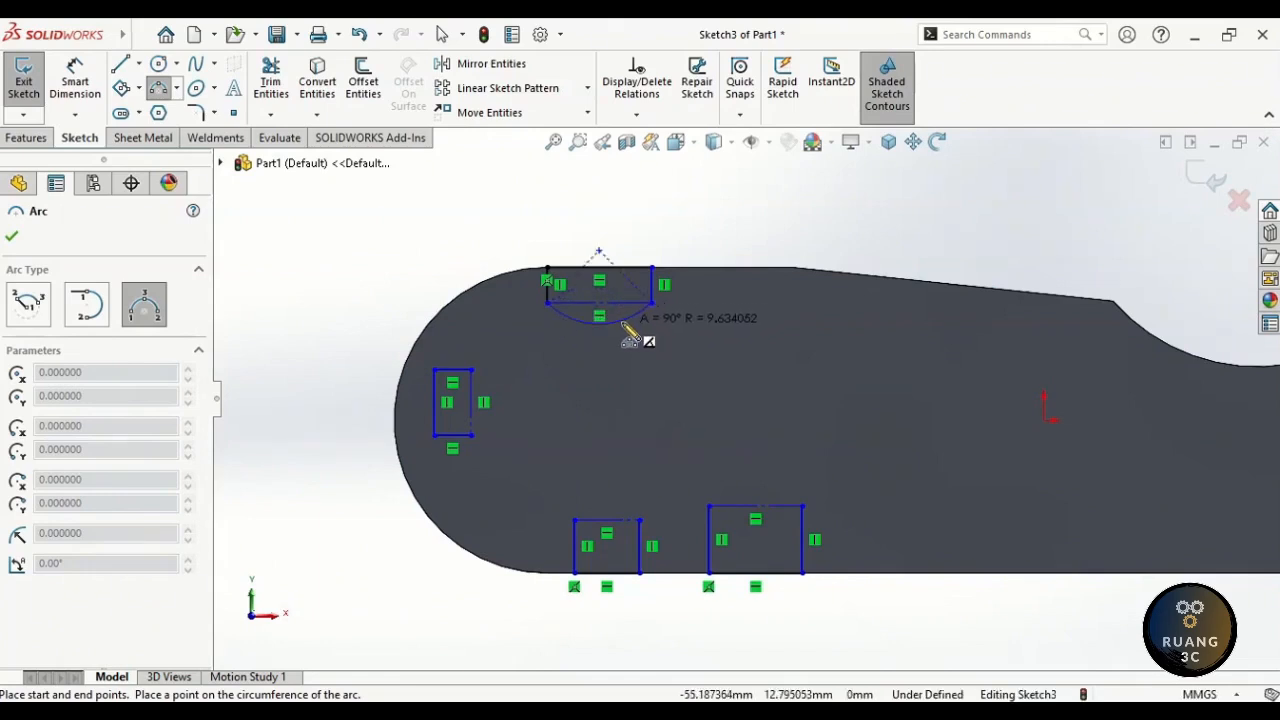
{"action": "left_click", "coordinate": [628, 338]}
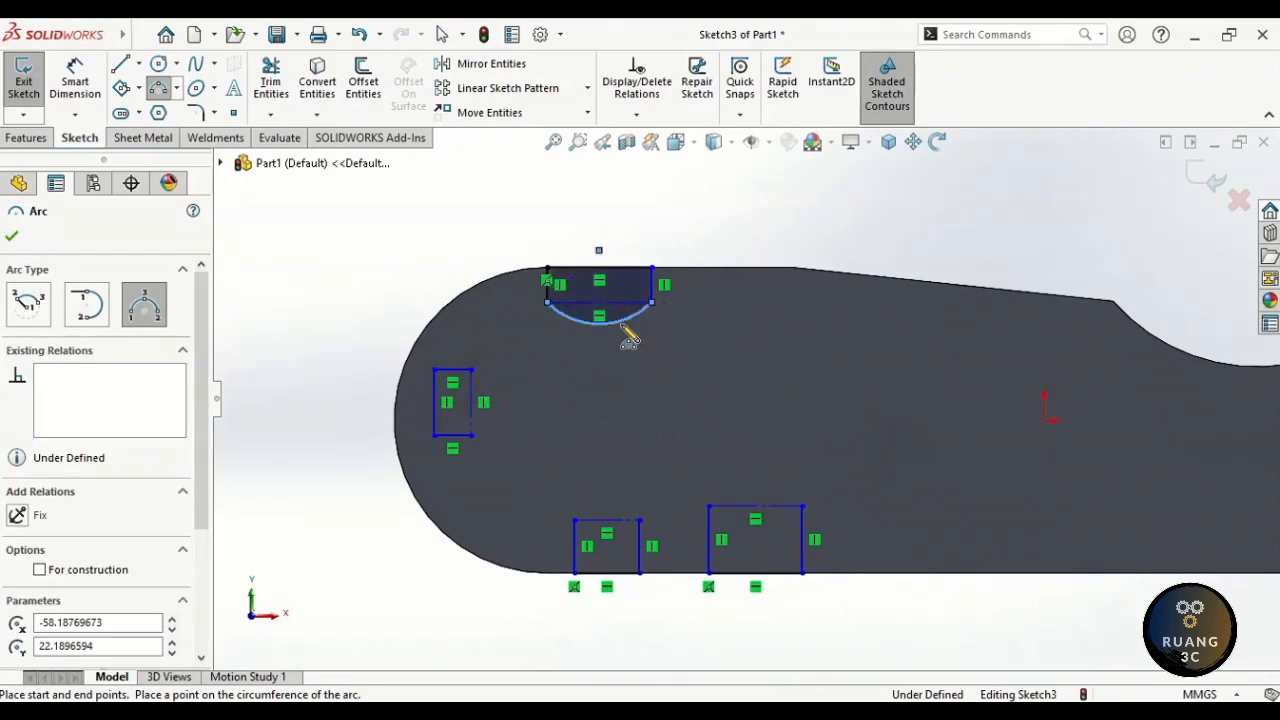
{"action": "left_click", "coordinate": [472, 370]}
{"action": "left_click", "coordinate": [472, 435]}
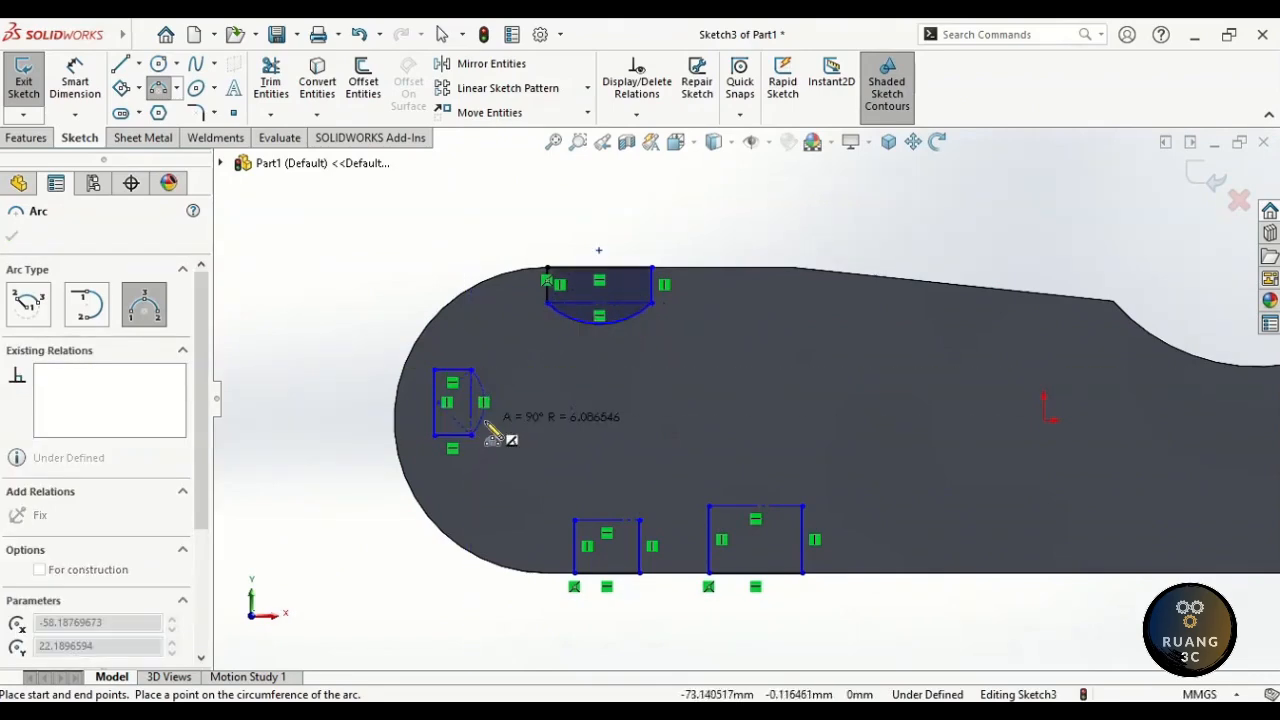
{"action": "left_click", "coordinate": [486, 422]}
- Arc the two bottom-edge rectangles, then select the left slot's outer line and the rounded end edge
{"action": "left_click", "coordinate": [574, 520]}
{"action": "left_click", "coordinate": [640, 520]}
{"action": "left_click", "coordinate": [613, 505]}
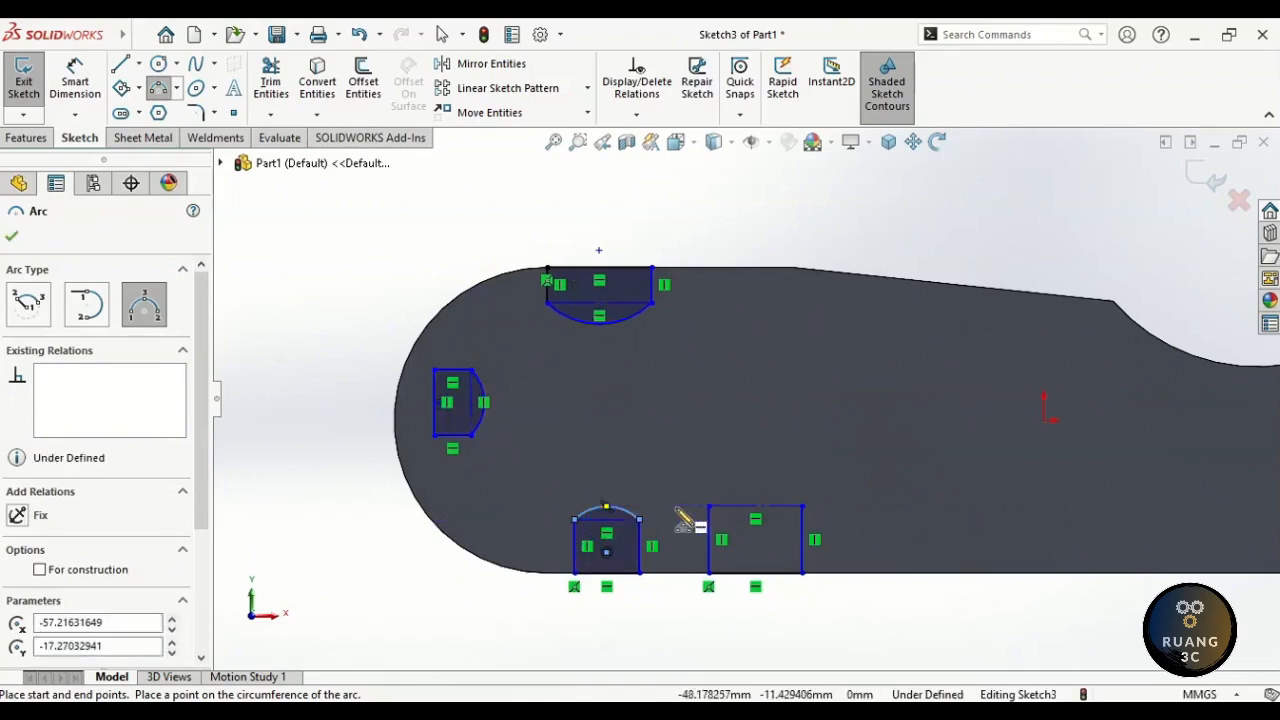
{"action": "left_click", "coordinate": [708, 506]}
{"action": "left_click", "coordinate": [803, 506]}
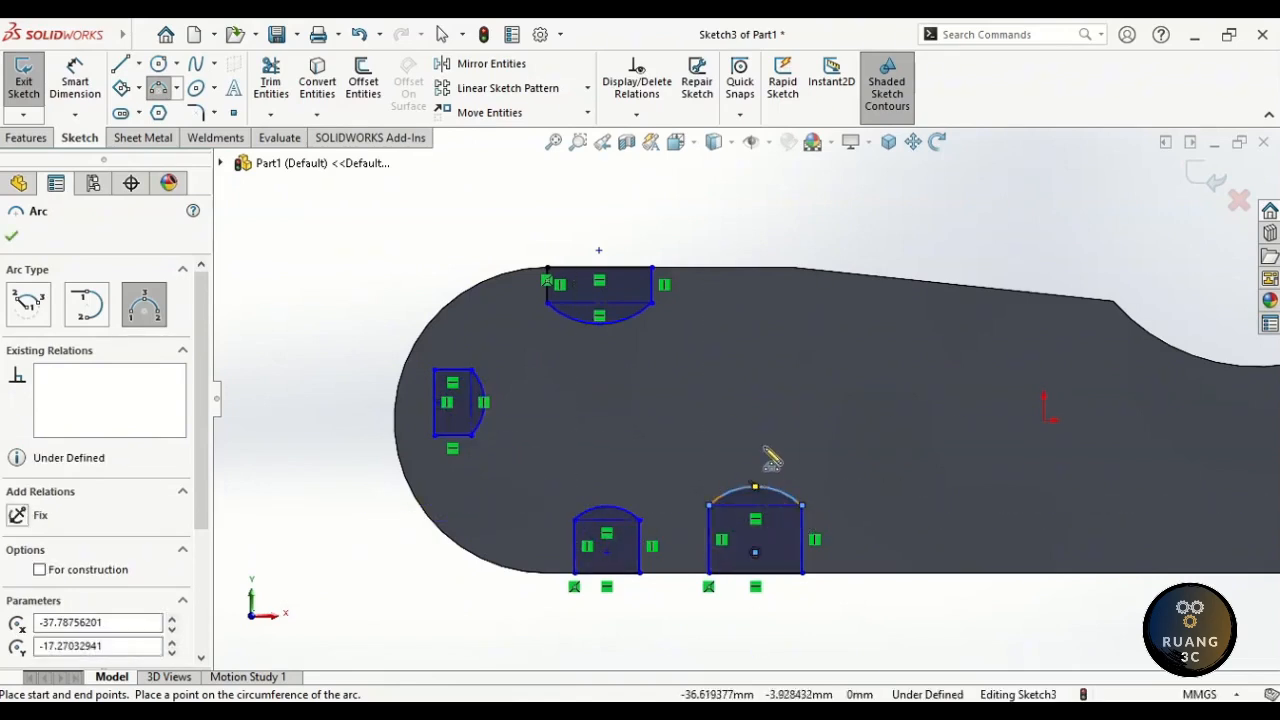
{"action": "left_click", "coordinate": [771, 458]}
{"action": "key", "text": "Escape"}
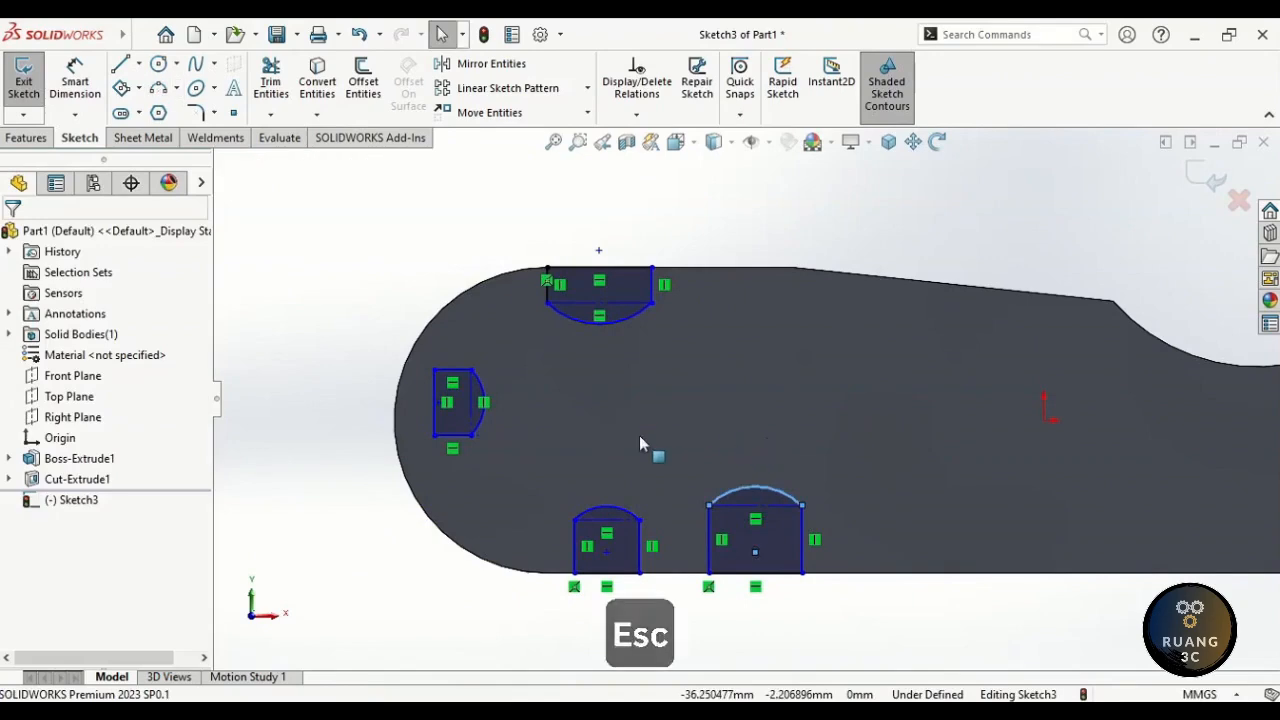
{"action": "left_click", "coordinate": [432, 406]}
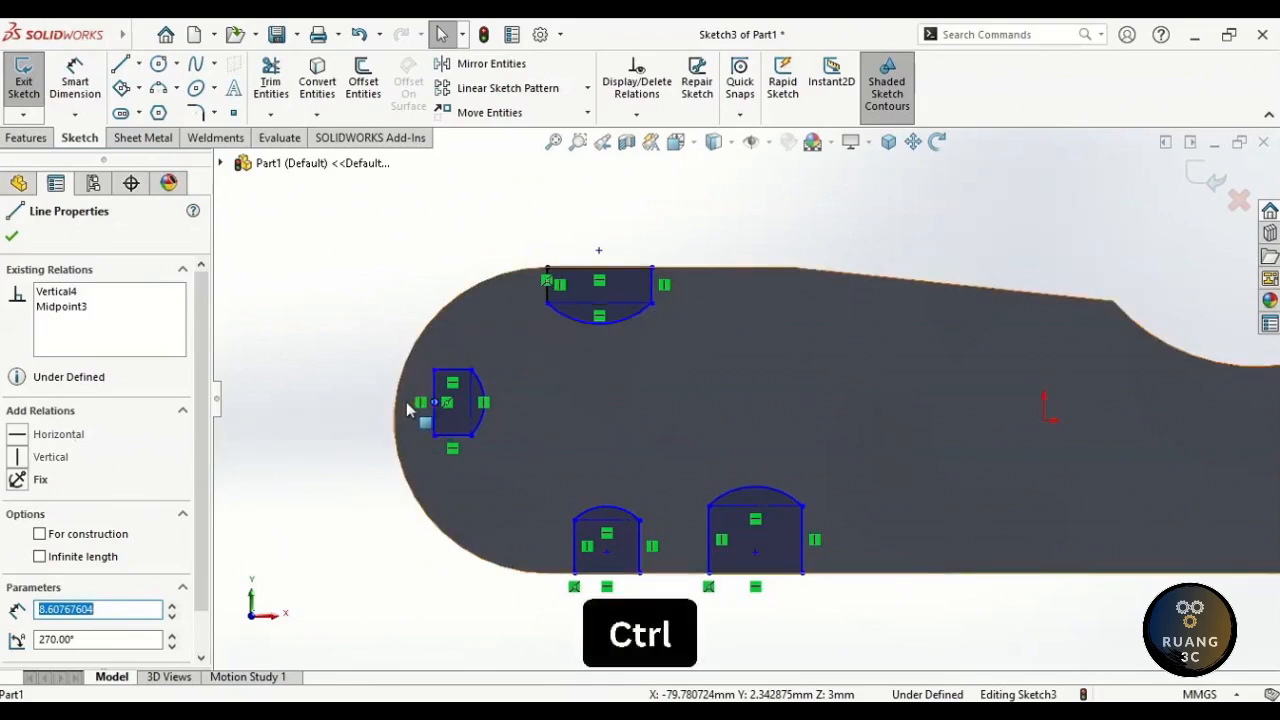
{"action": "left_click", "coordinate": [396, 414], "text": "ctrl"}
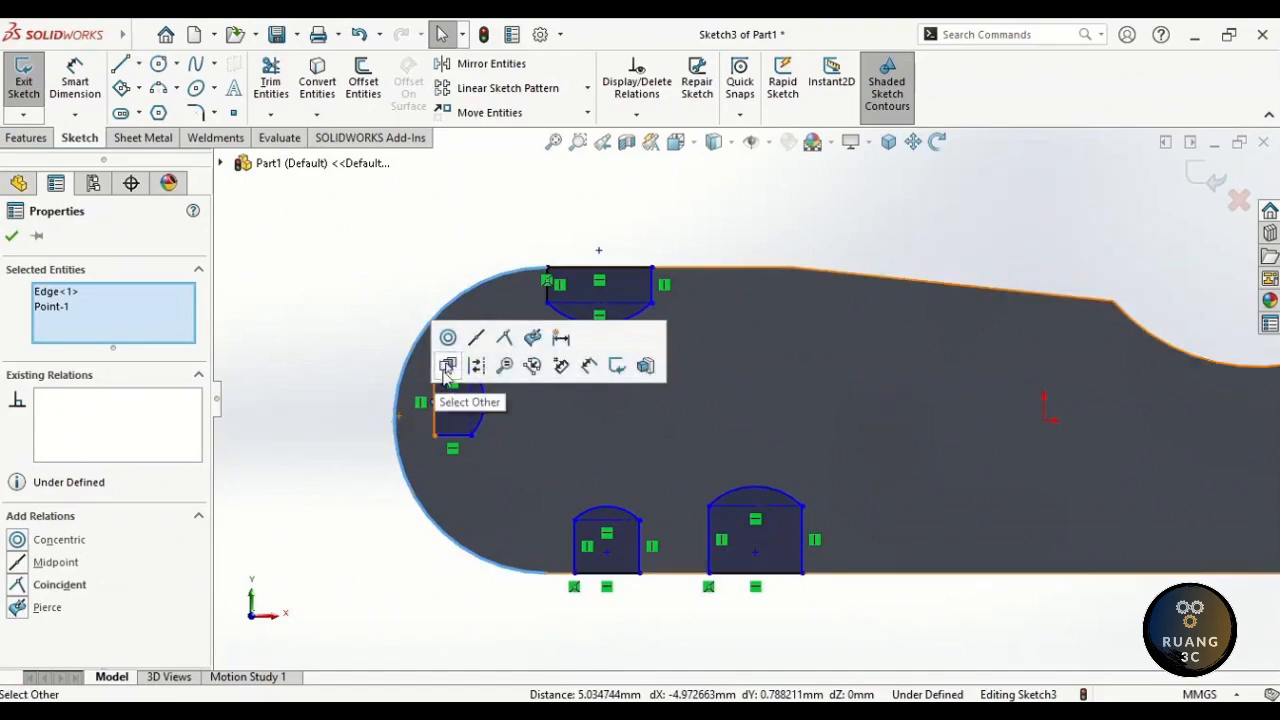
- Apply a Midpoint relation centring the left slot's outer line on the plate's rounded end edge
{"action": "left_click", "coordinate": [476, 340]}
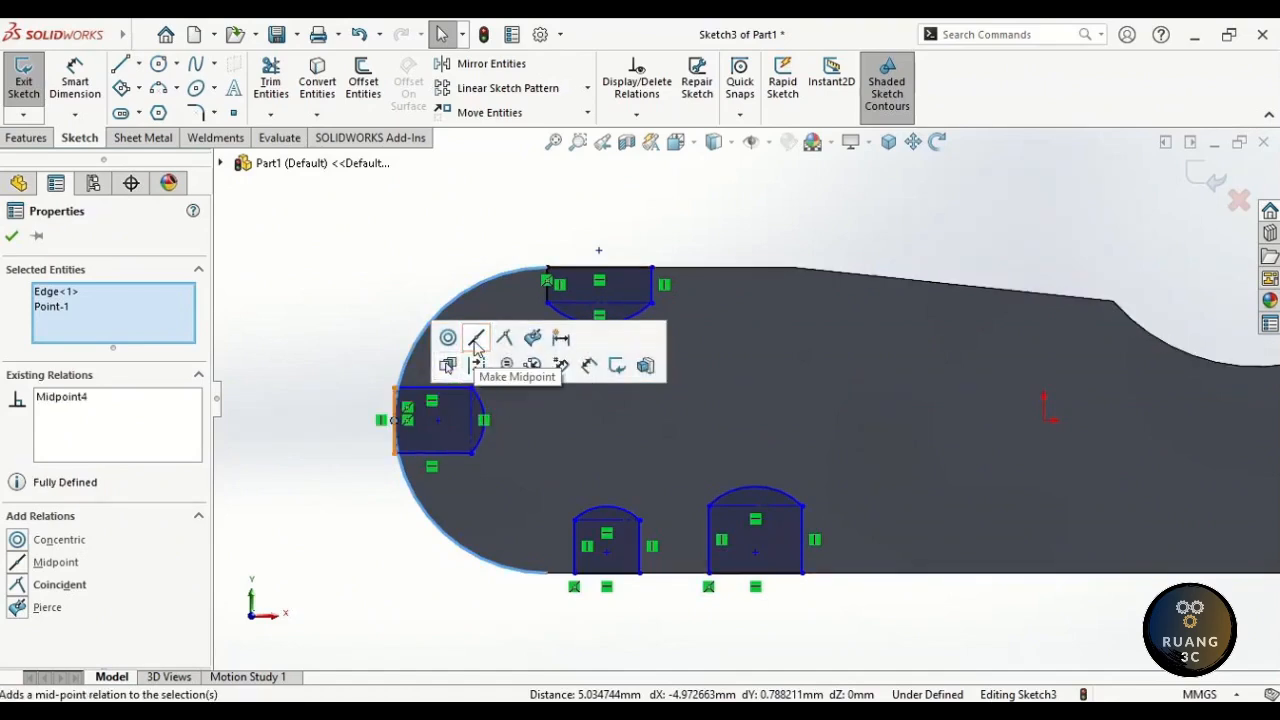
{"action": "left_click", "coordinate": [378, 346]}
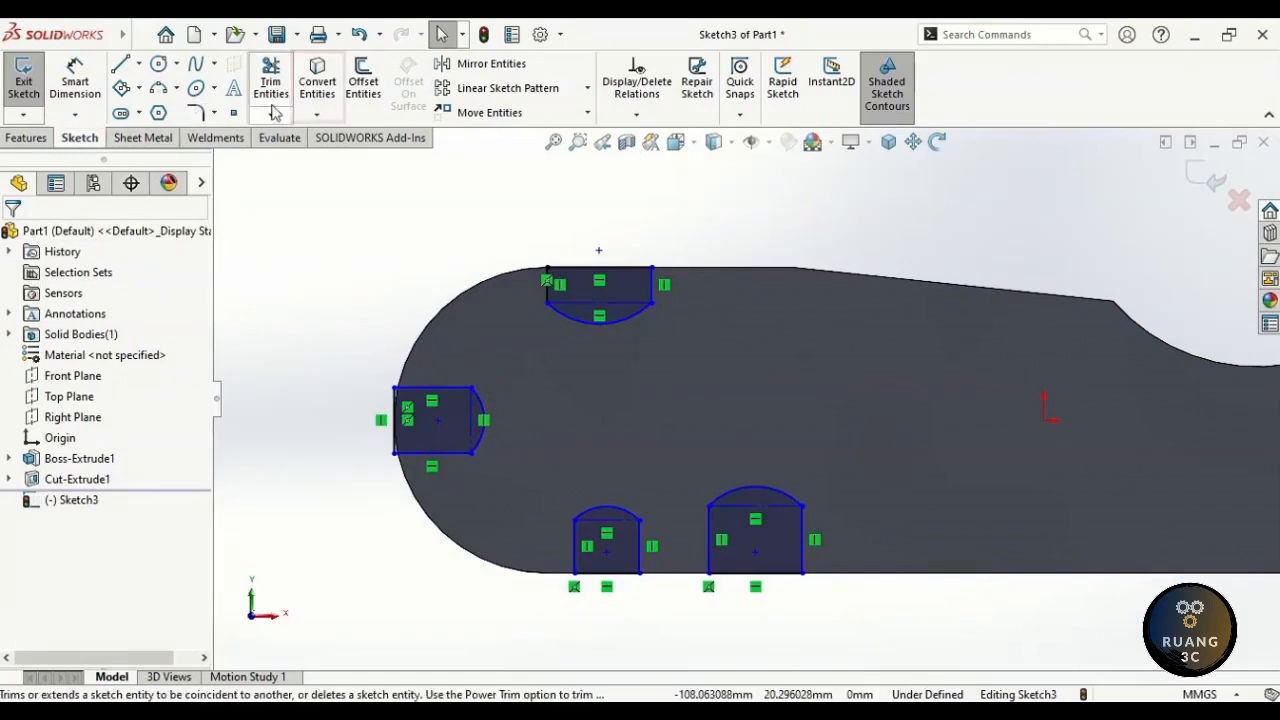
- Convert the plate's rounded end edge into sketch geometry
{"action": "left_click", "coordinate": [317, 94]}
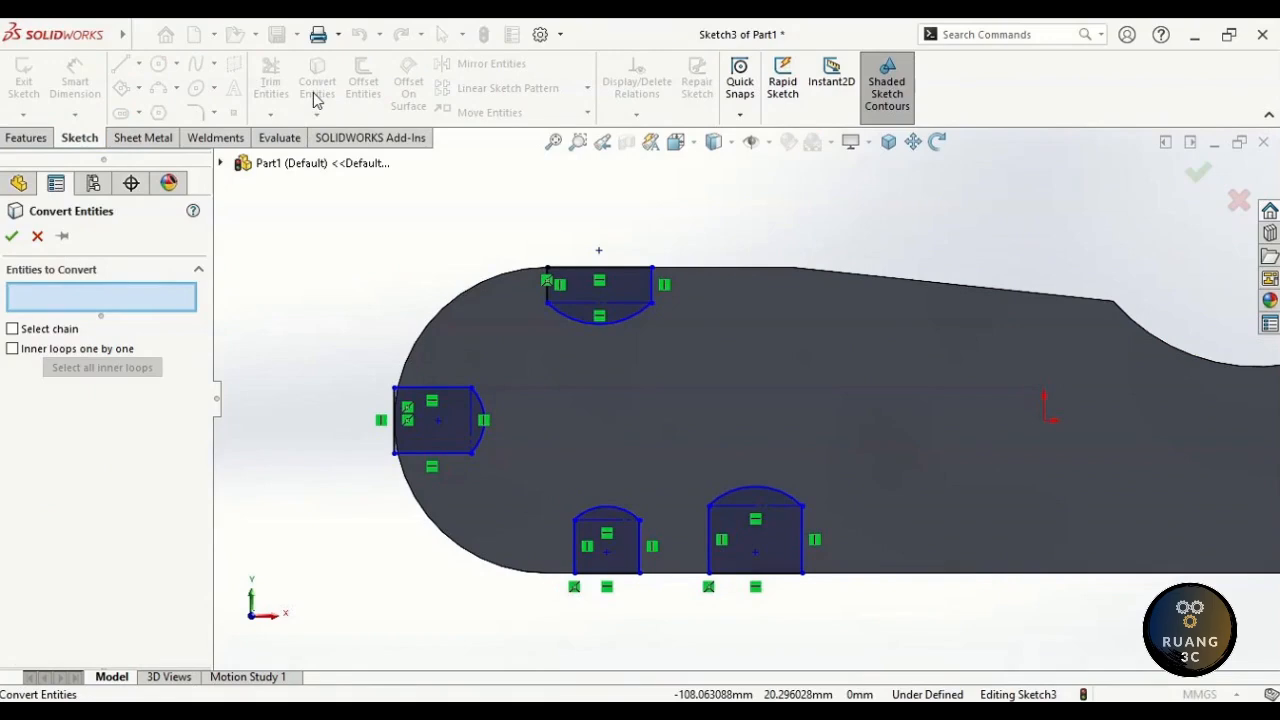
{"action": "left_click", "coordinate": [432, 322]}
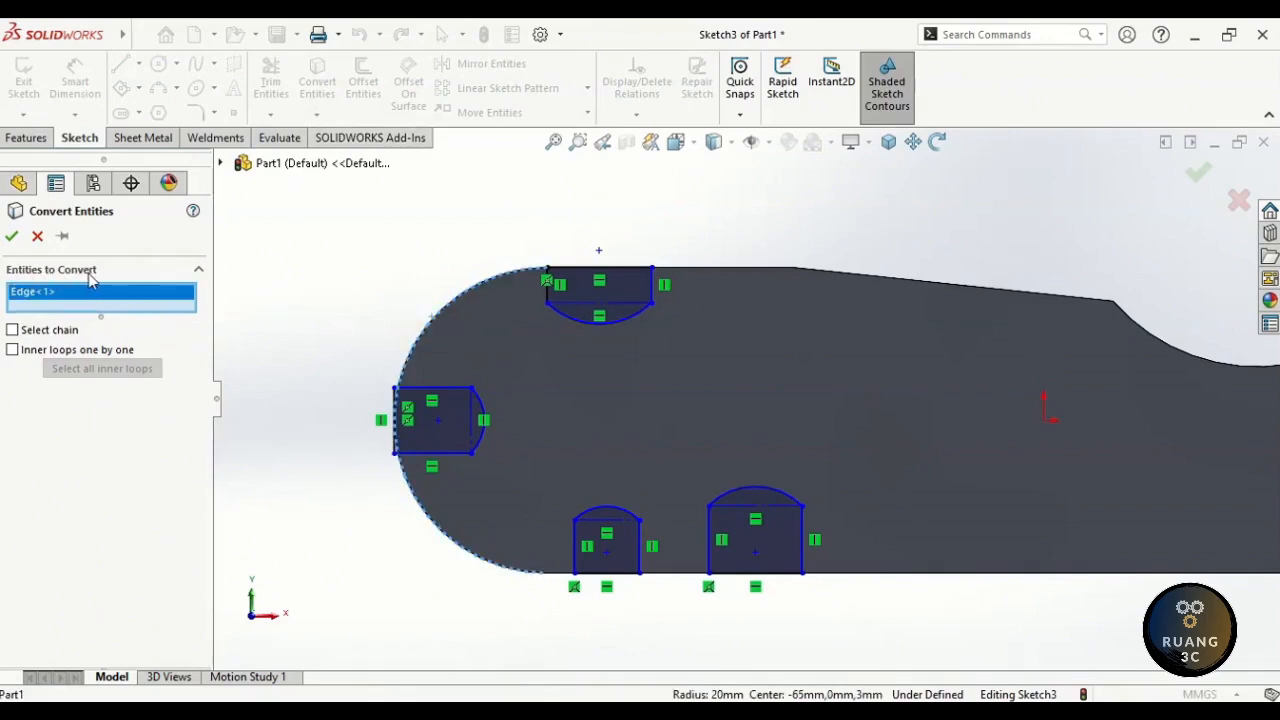
{"action": "left_click", "coordinate": [12, 237]}
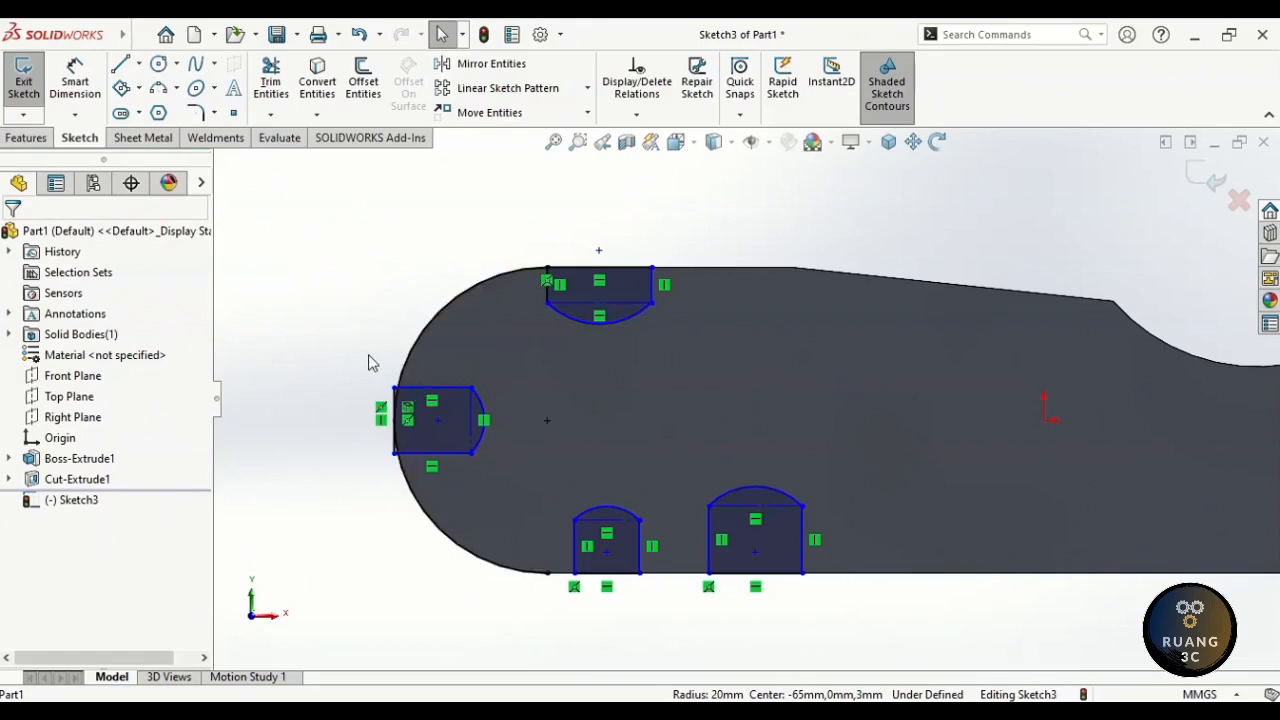
- Delete the left slot's straight outer vertical line
{"action": "scroll", "coordinate": [378, 449], "scroll_direction": "down", "scroll_amount": 2}
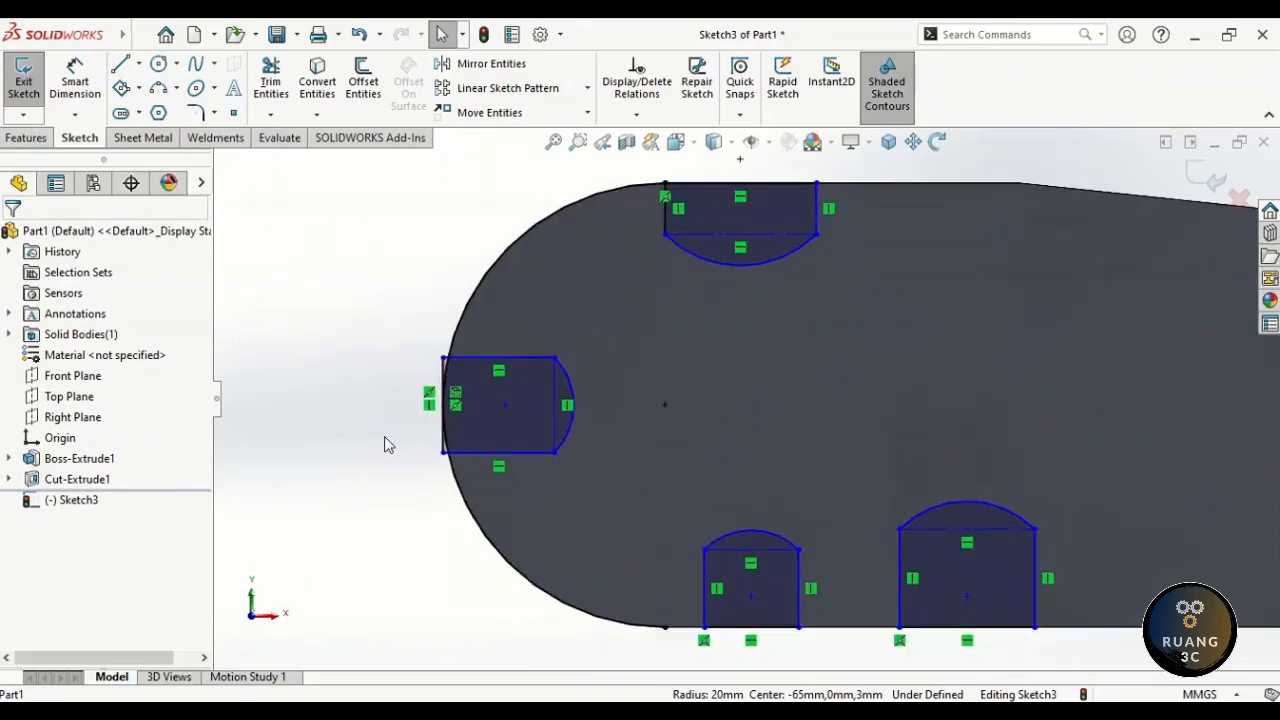
{"action": "left_click", "coordinate": [441, 378]}
{"action": "key", "text": "Delete"}
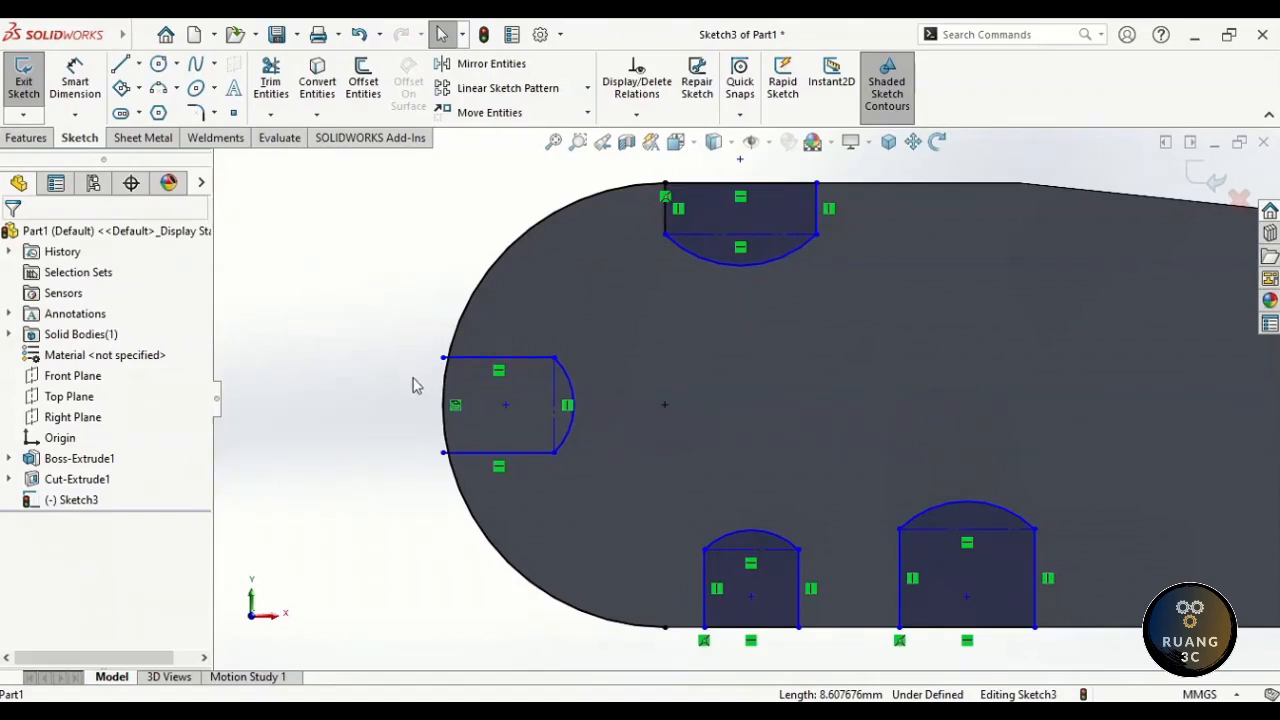
{"action": "right_click_drag", "start_coordinate": [413, 380], "coordinate": [372, 452]}
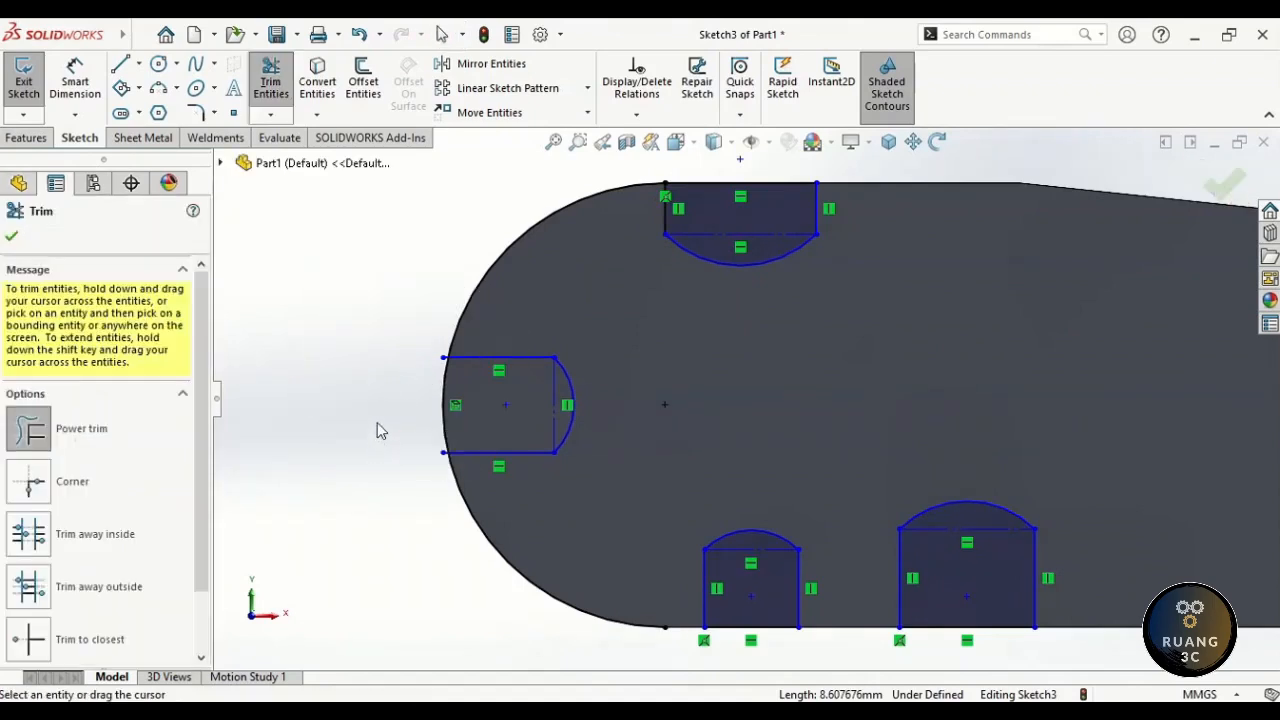
- Power-trim the line stub and the converted curve above and below the left slot
{"action": "scroll", "coordinate": [407, 423], "scroll_direction": "down", "scroll_amount": 3}
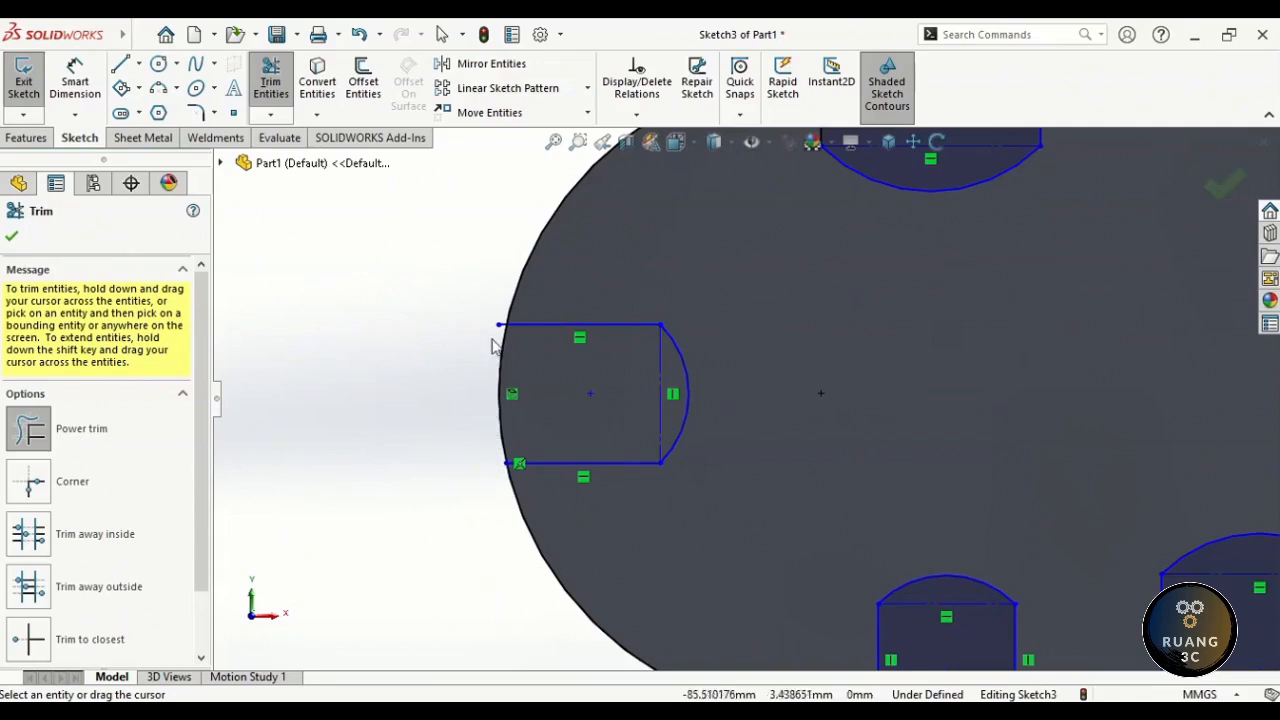
{"action": "mouse_move", "coordinate": [503, 309]}
{"action": "left_mouse_down"}
{"action": "mouse_move", "coordinate": [502, 331]}
{"action": "mouse_move", "coordinate": [527, 300]}
{"action": "left_mouse_up"}
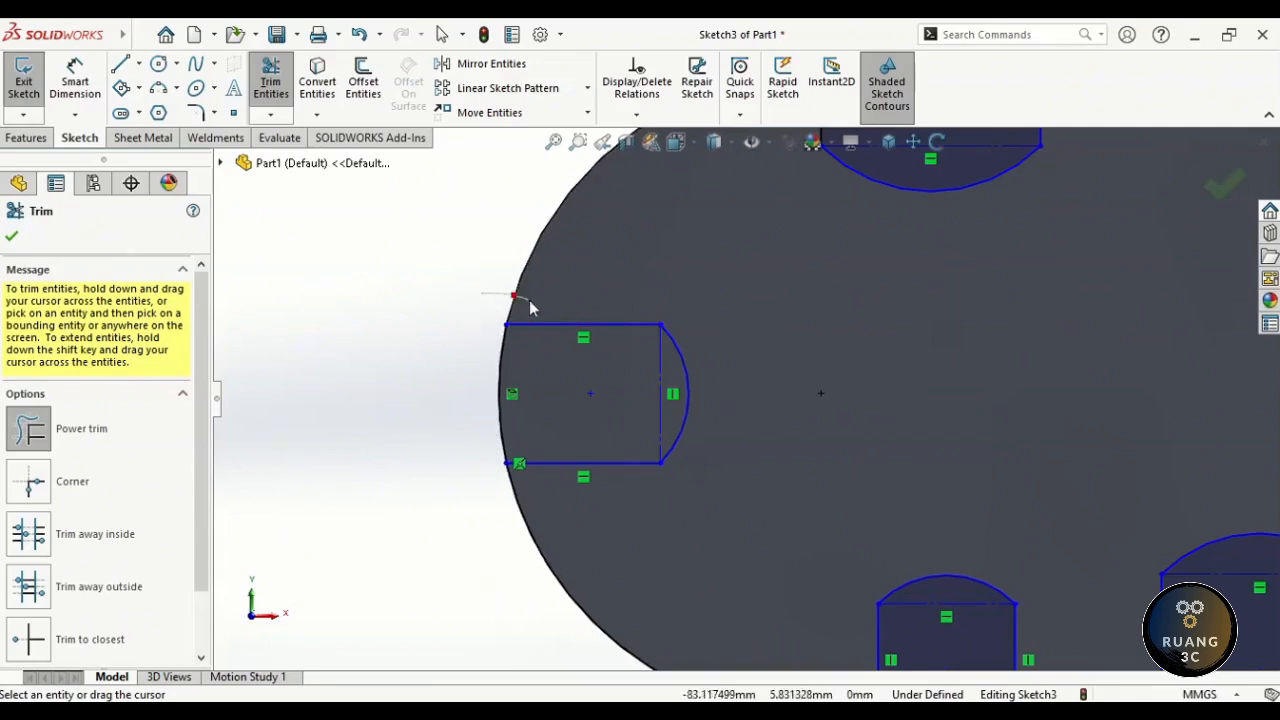
{"action": "left_click_drag", "start_coordinate": [491, 512], "coordinate": [530, 503]}
{"action": "key", "text": "Escape"}
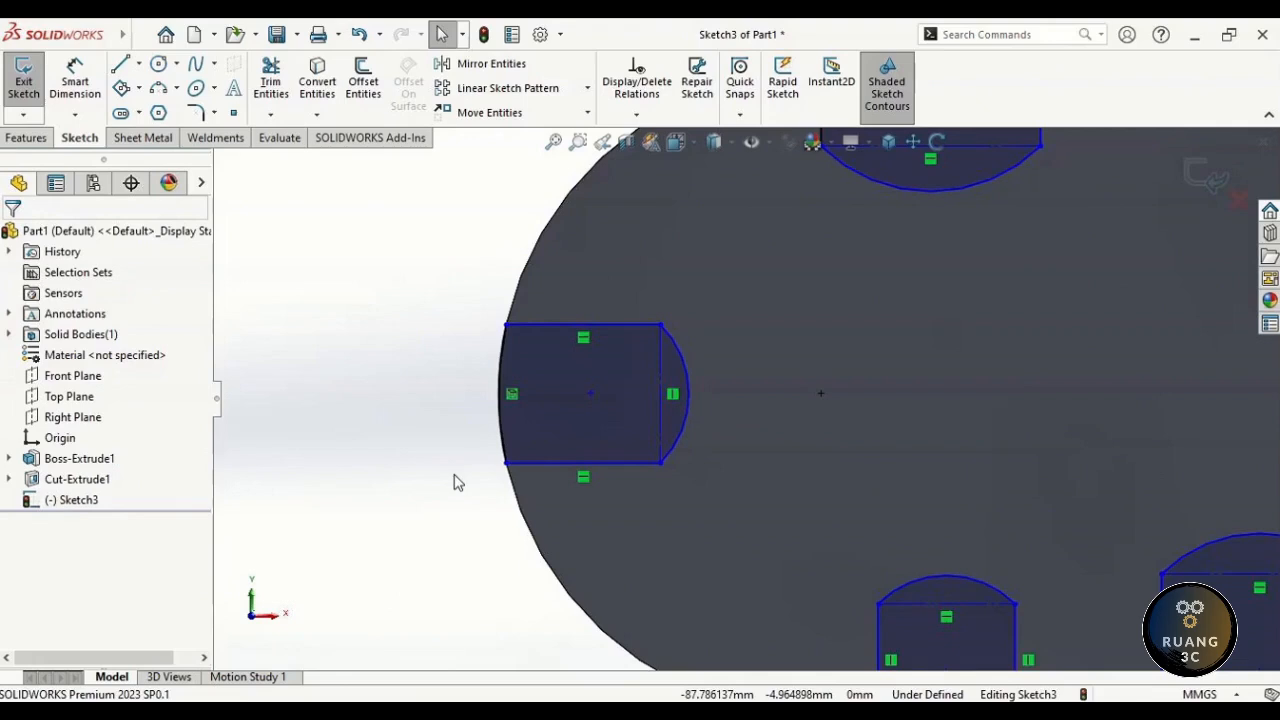
- Dimension the top cutout to 17 mm wide and 7 mm deep
{"action": "right_click_drag", "start_coordinate": [453, 483], "coordinate": [452, 556]}
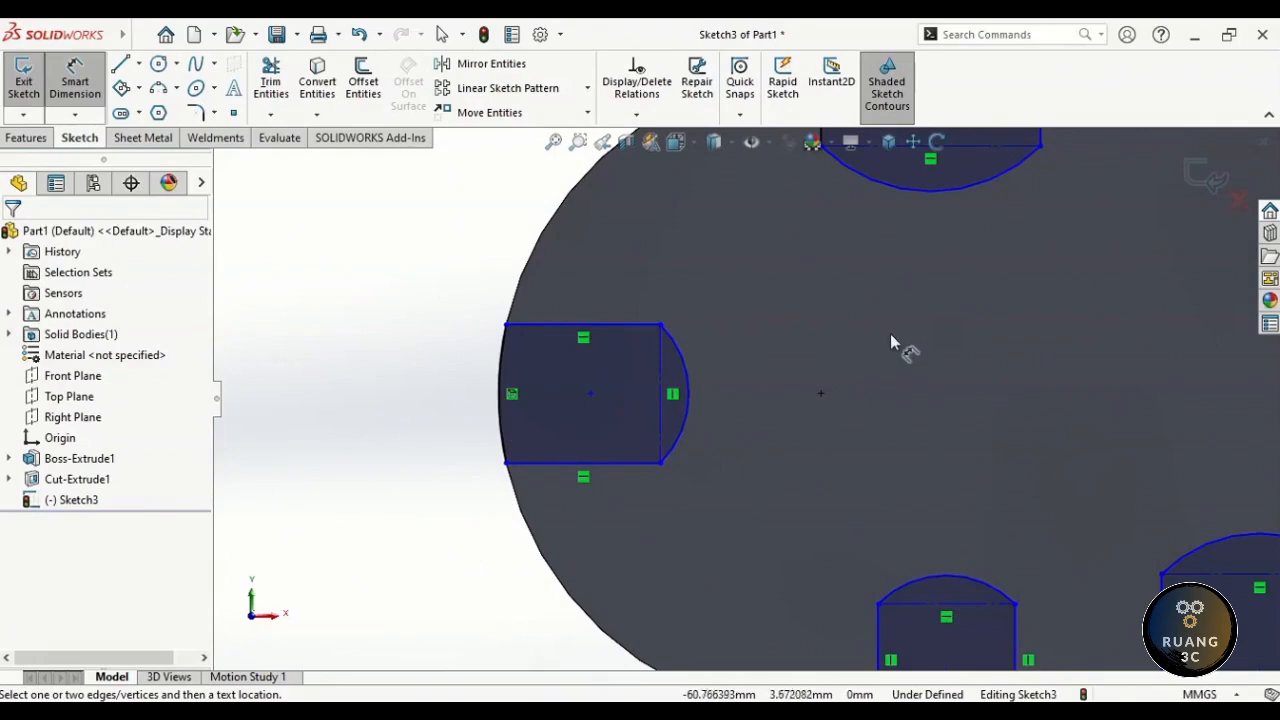
{"action": "scroll", "coordinate": [924, 304], "scroll_direction": "up", "scroll_amount": 3}
{"action": "scroll", "coordinate": [924, 304], "scroll_direction": "down", "scroll_amount": 2}
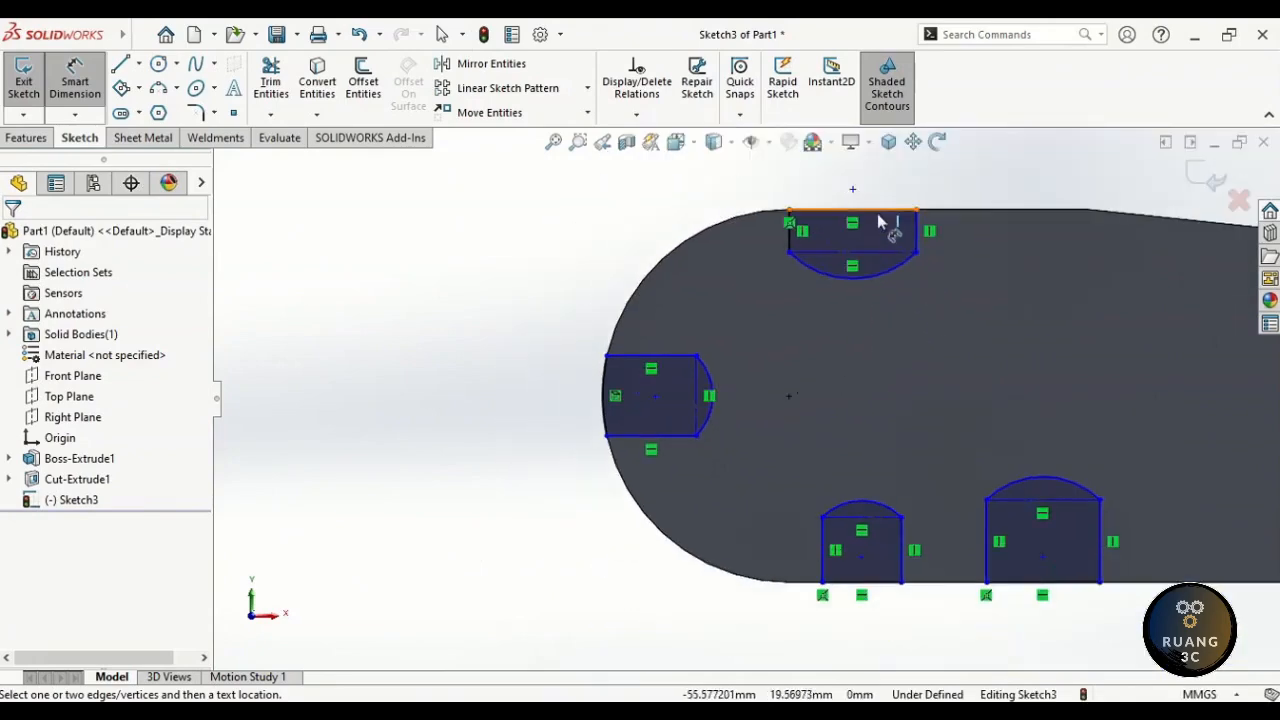
{"action": "left_click", "coordinate": [877, 210]}
{"action": "left_click", "coordinate": [878, 187]}
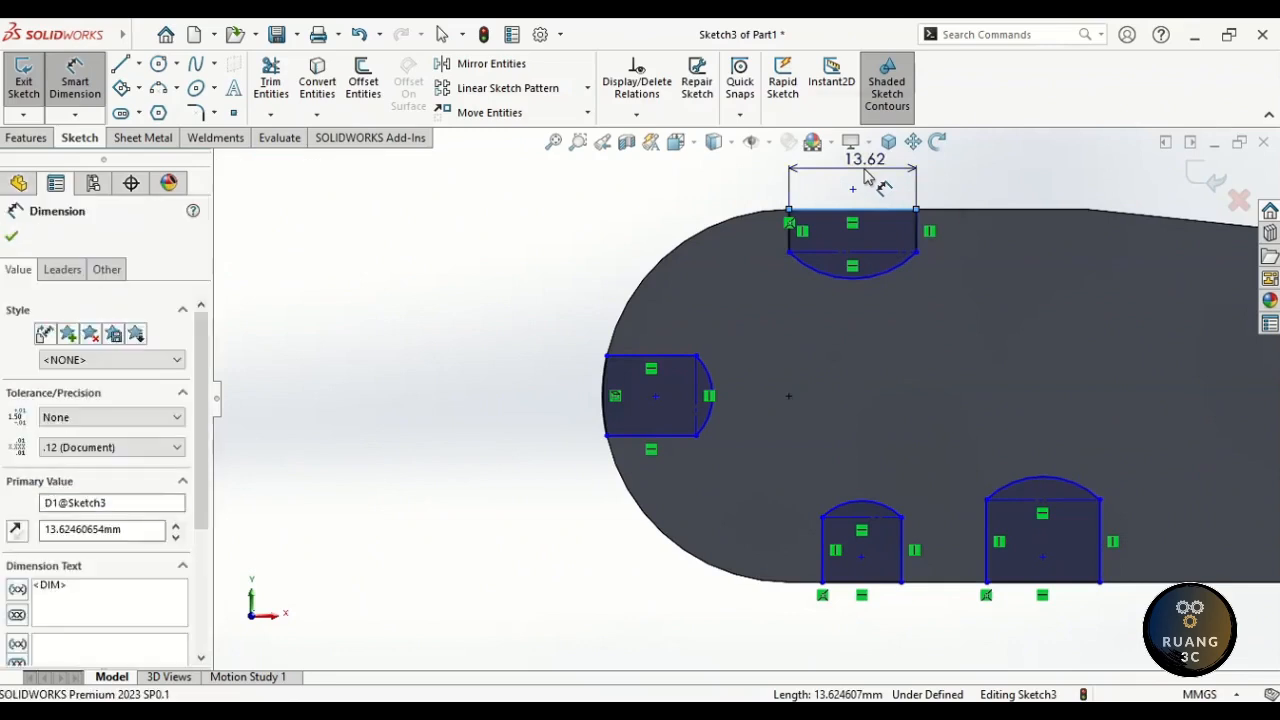
{"action": "type", "text": "17"}
{"action": "key", "text": "Return"}
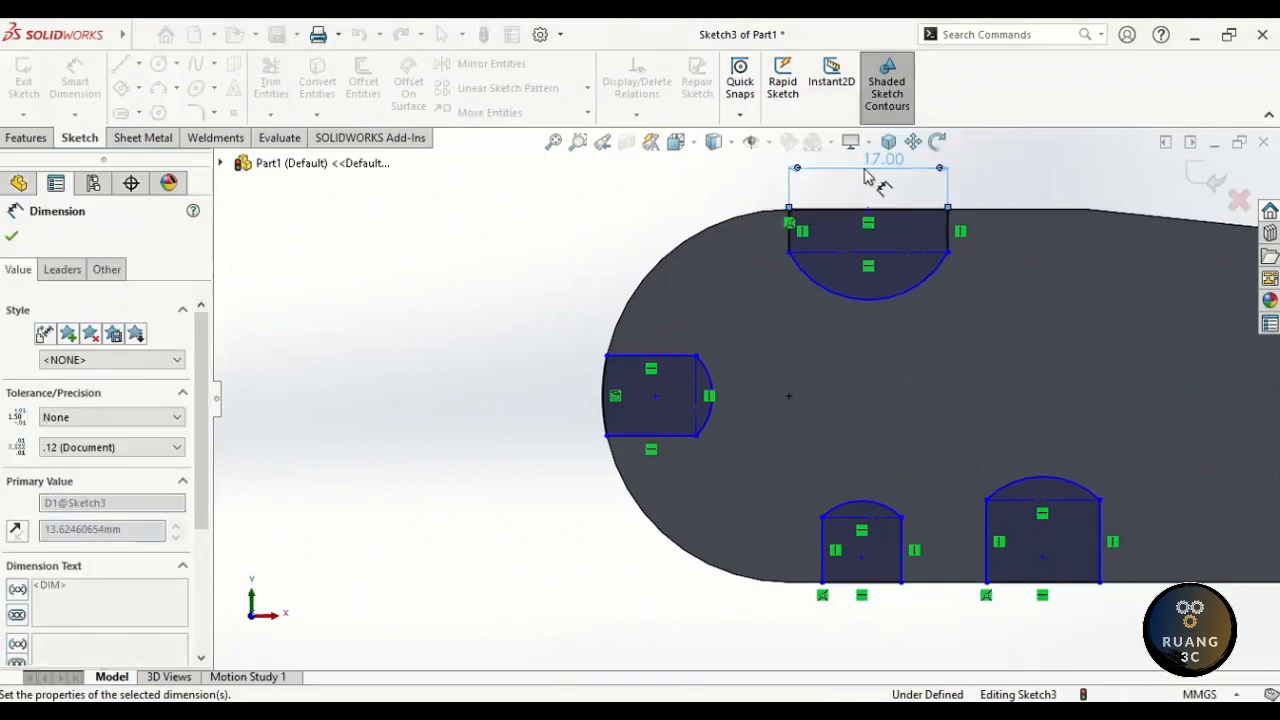
{"action": "left_click", "coordinate": [791, 245]}
{"action": "left_click", "coordinate": [739, 231]}
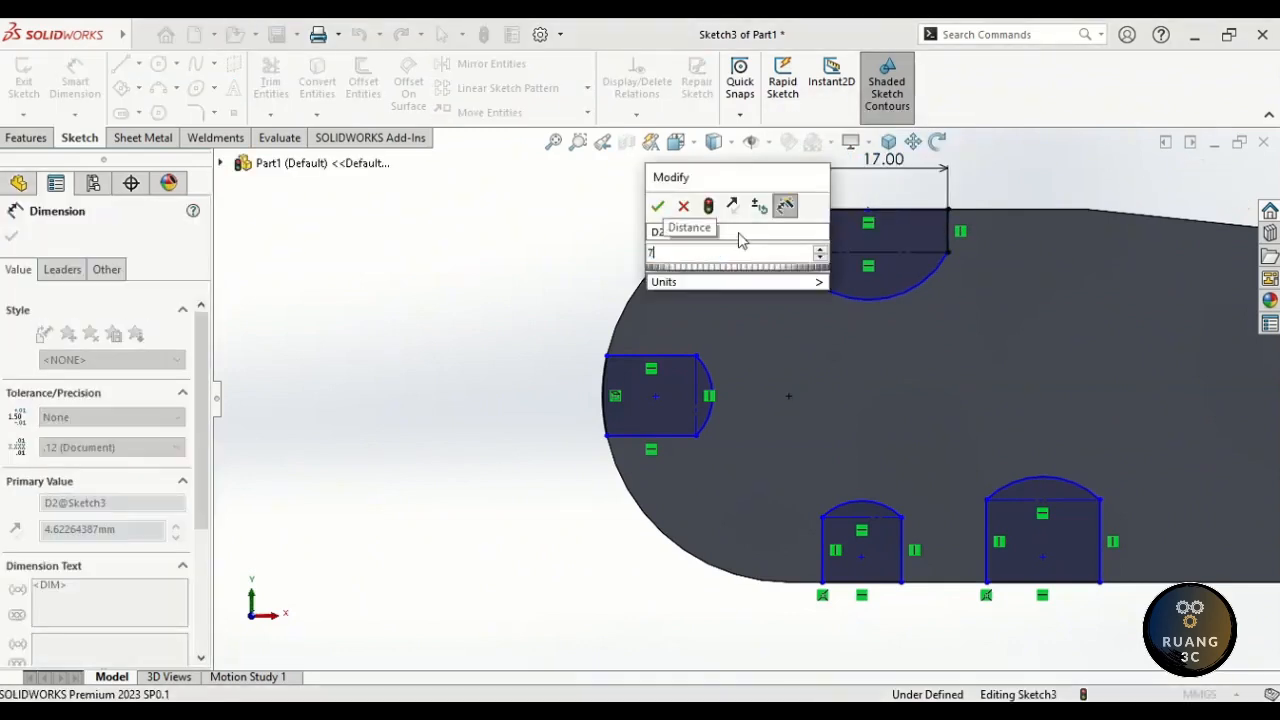
{"action": "type", "text": "7"}
{"action": "key", "text": "Return"}
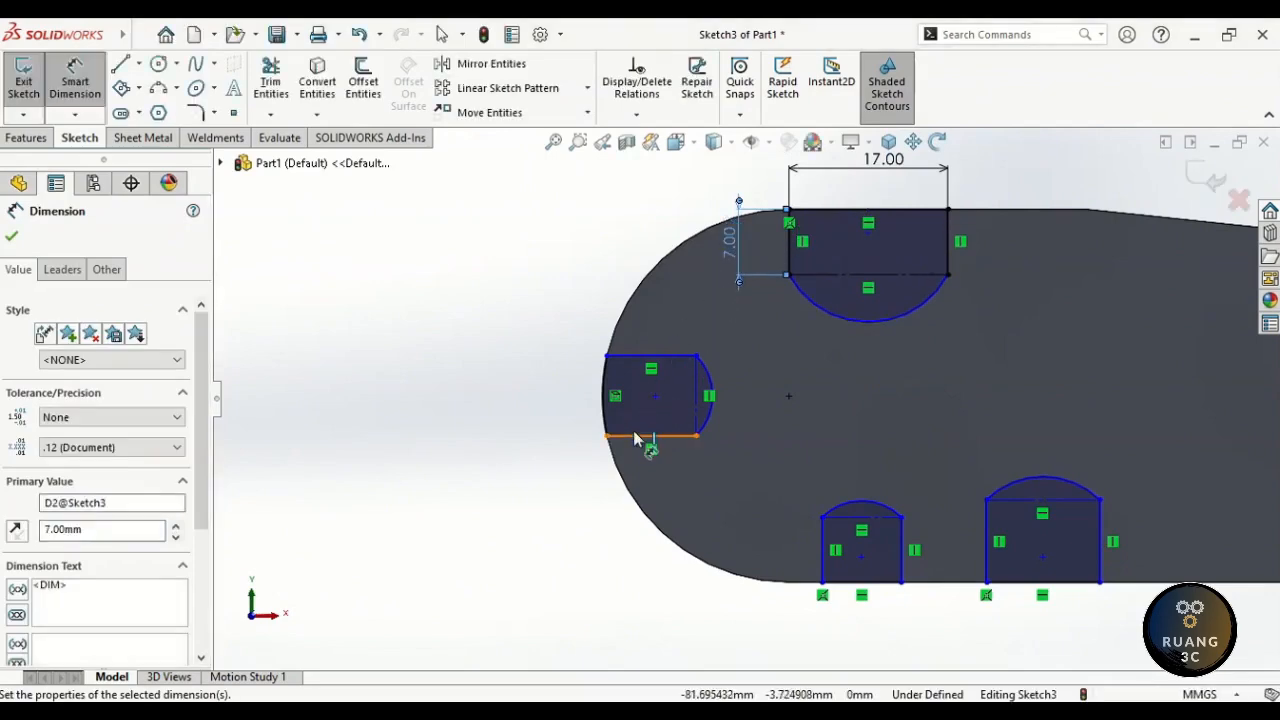
- Dimension the left cutout to 12 mm high and 8 mm wide
{"action": "left_click", "coordinate": [634, 437]}
{"action": "left_click", "coordinate": [630, 356]}
{"action": "left_click", "coordinate": [560, 400]}
{"action": "type", "text": "1"}
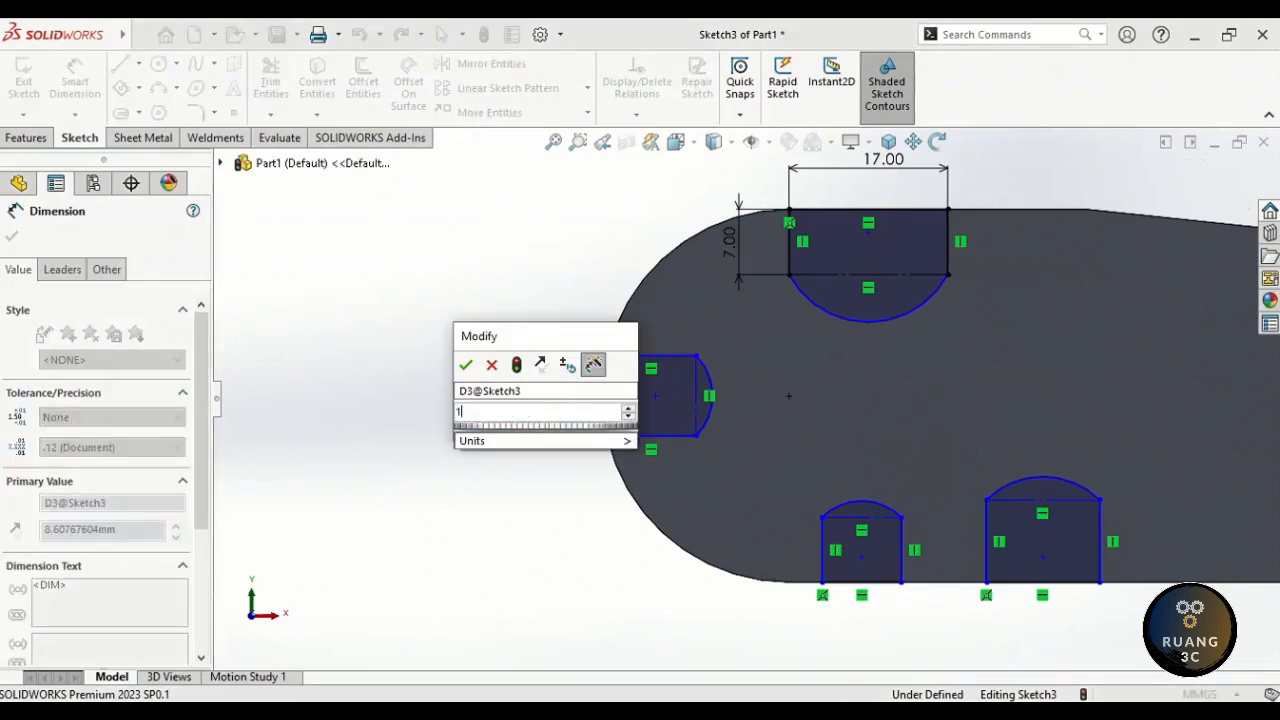
{"action": "type", "text": "2"}
{"action": "key", "text": "Return"}
{"action": "left_click", "coordinate": [628, 435]}
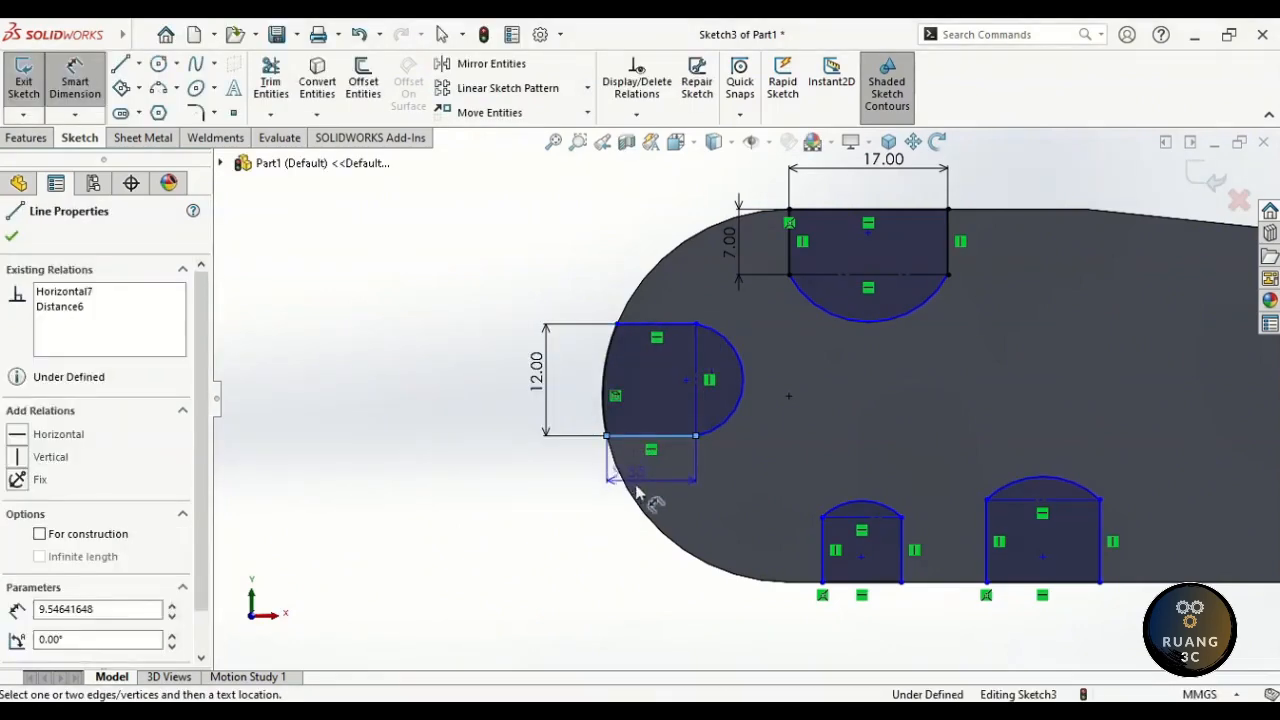
{"action": "left_click", "coordinate": [637, 490]}
{"action": "type", "text": "8"}
{"action": "key", "text": "Return"}
{"action": "left_click", "coordinate": [583, 527]}
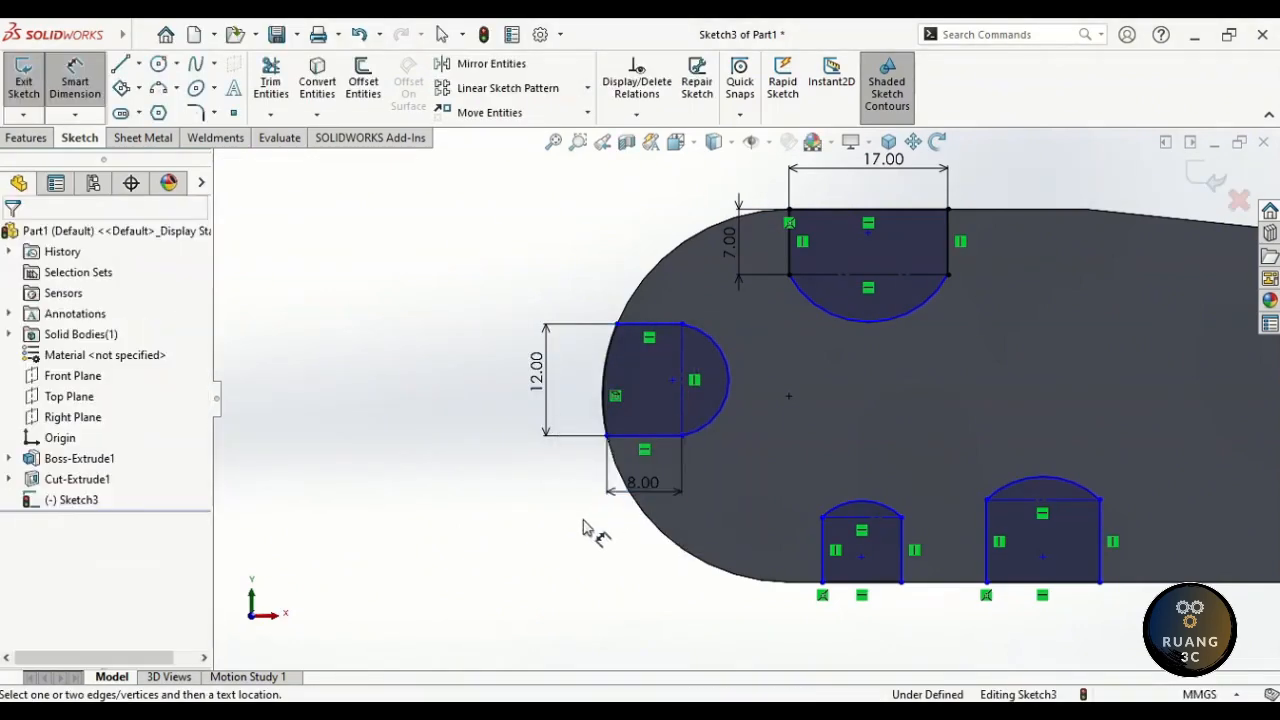
- Dimension the lower-middle cutout to 13 mm wide and 8 mm high
{"action": "scroll", "coordinate": [580, 522], "scroll_direction": "up", "scroll_amount": 2}
{"action": "scroll", "coordinate": [930, 447], "scroll_direction": "down", "scroll_amount": 2}
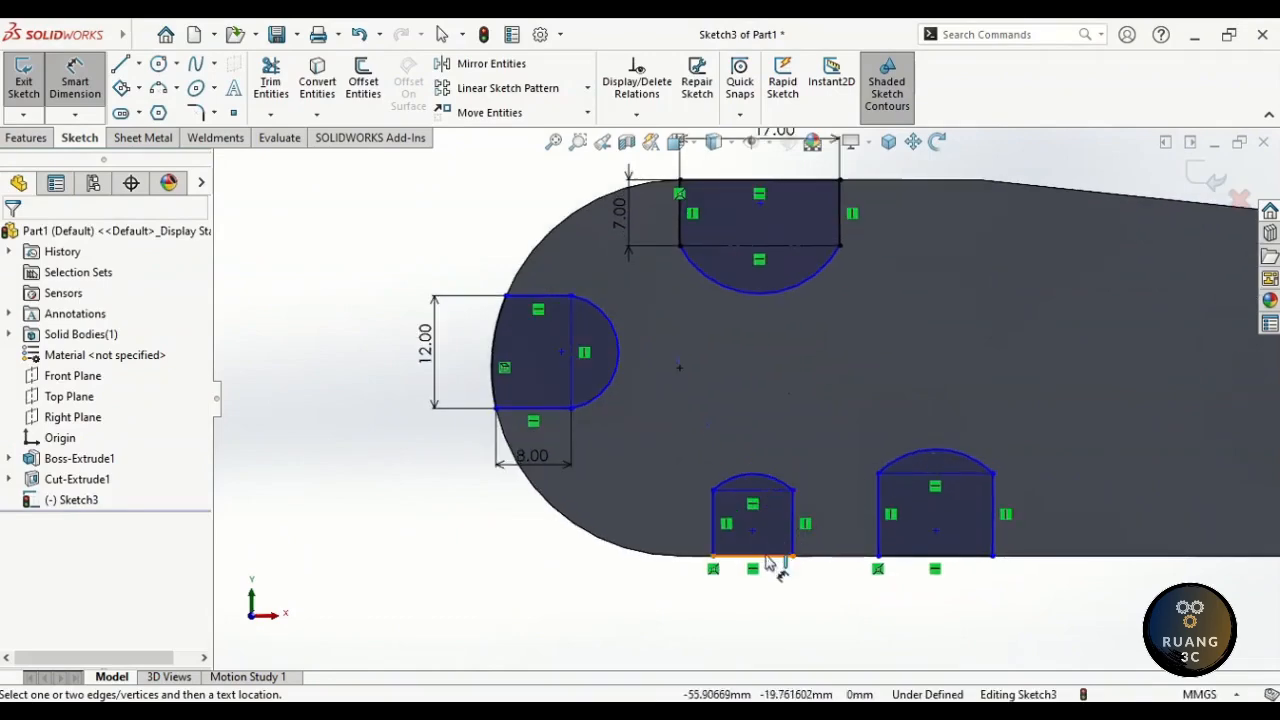
{"action": "left_click", "coordinate": [767, 565]}
{"action": "left_click", "coordinate": [746, 612]}
{"action": "type", "text": "13"}
{"action": "key", "text": "Return"}
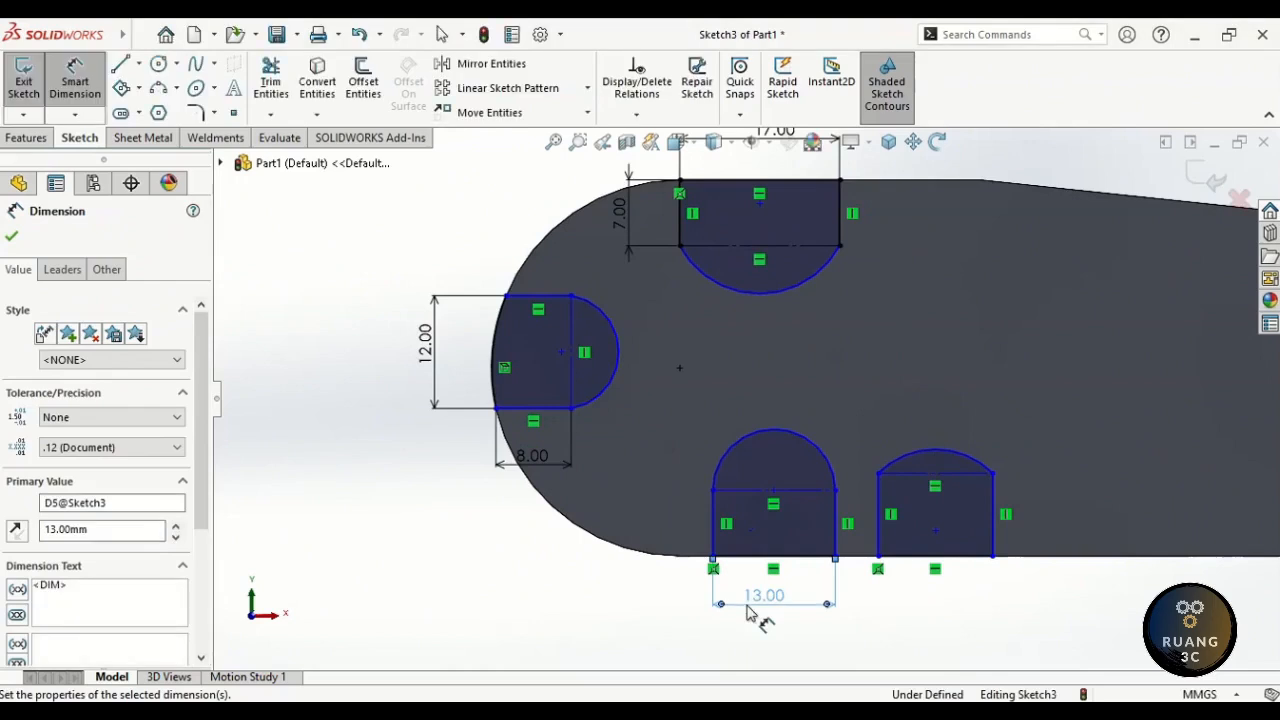
{"action": "left_click", "coordinate": [711, 528]}
{"action": "left_click", "coordinate": [668, 535]}
{"action": "type", "text": "8"}
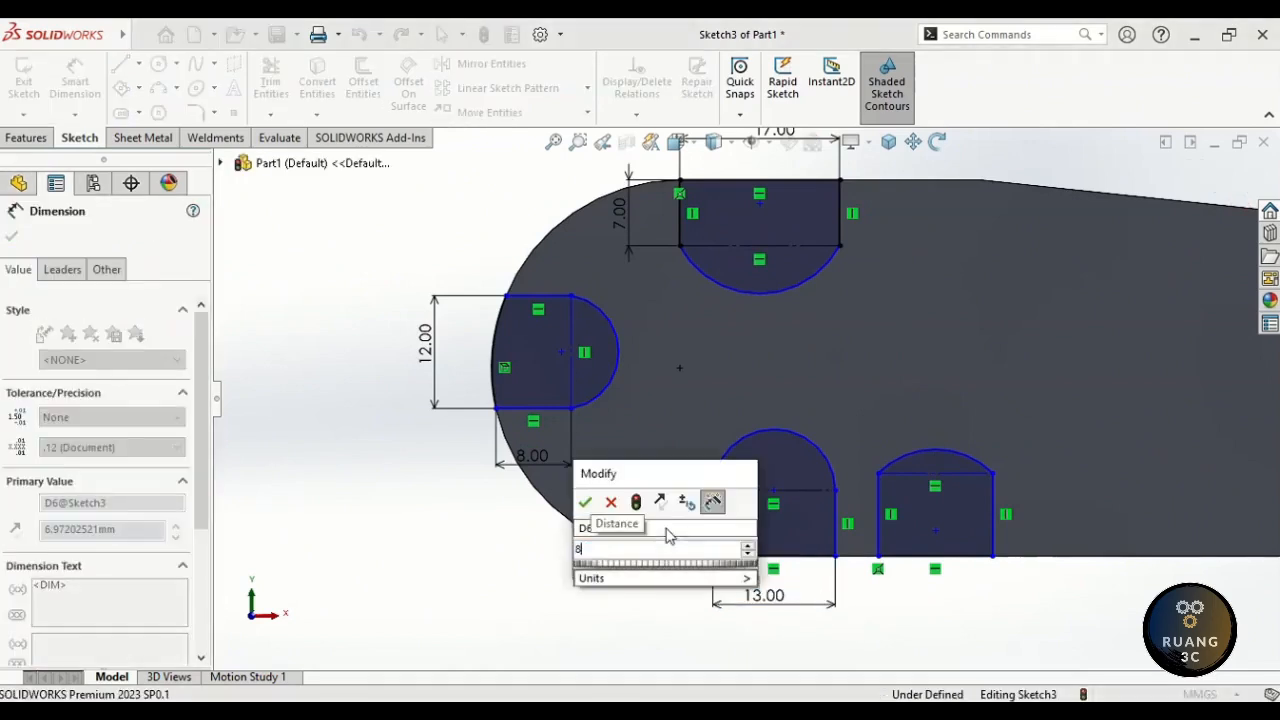
{"action": "key", "text": "Return"}
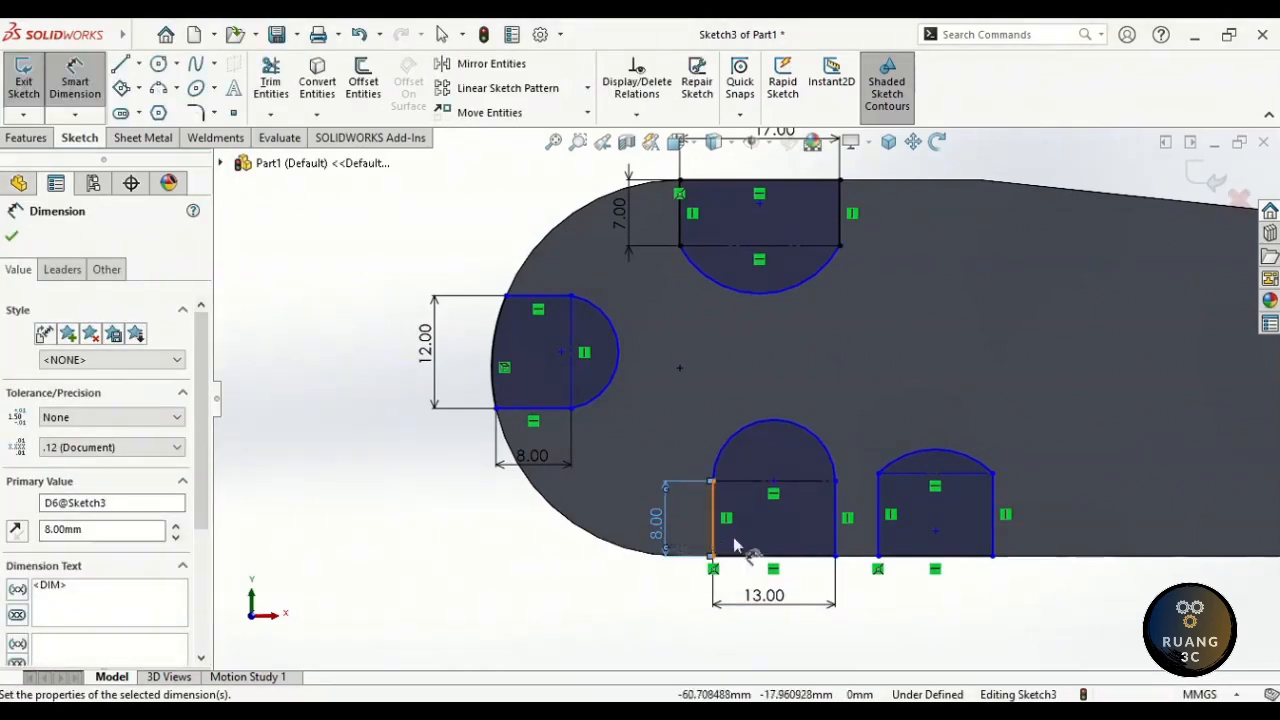
- Dimension the lower-right cutout to 24 mm wide and 13 mm high
{"action": "left_click", "coordinate": [910, 557]}
{"action": "left_click", "coordinate": [918, 606]}
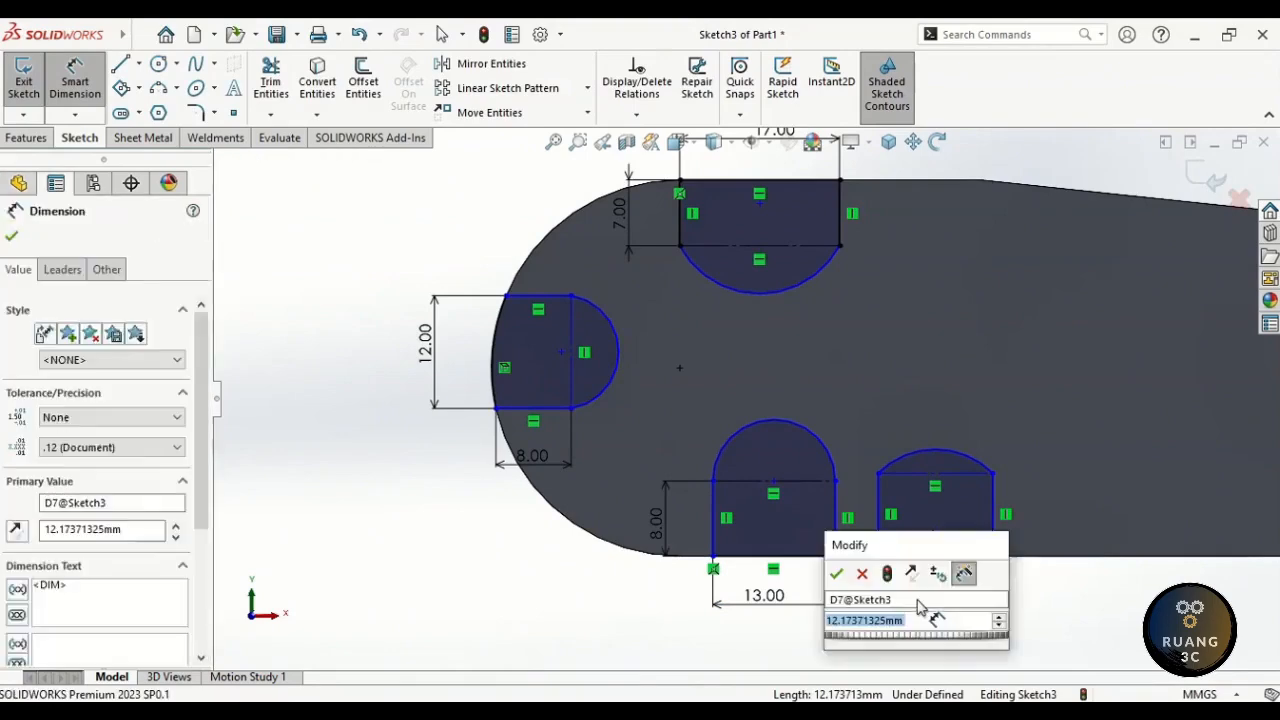
{"action": "type", "text": "14"}
{"action": "key", "text": "Return"}
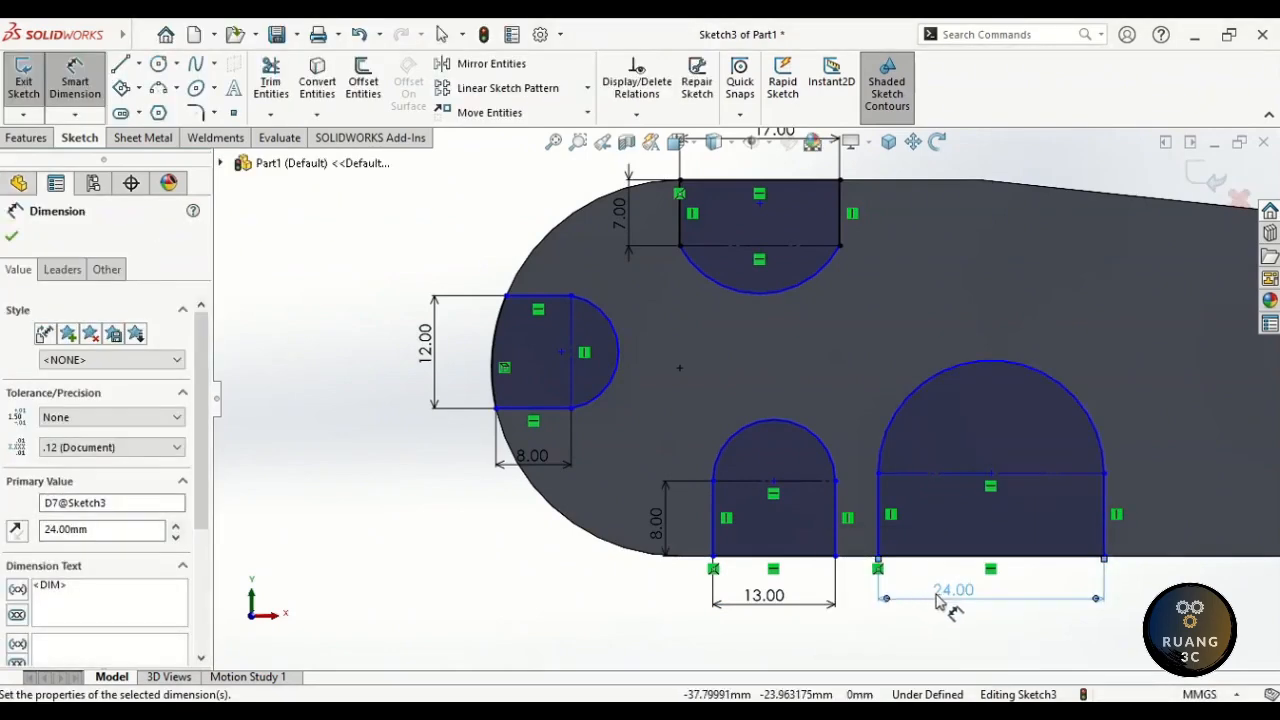
{"action": "left_click", "coordinate": [1103, 541]}
{"action": "left_click", "coordinate": [1166, 524]}
{"action": "type", "text": "13"}
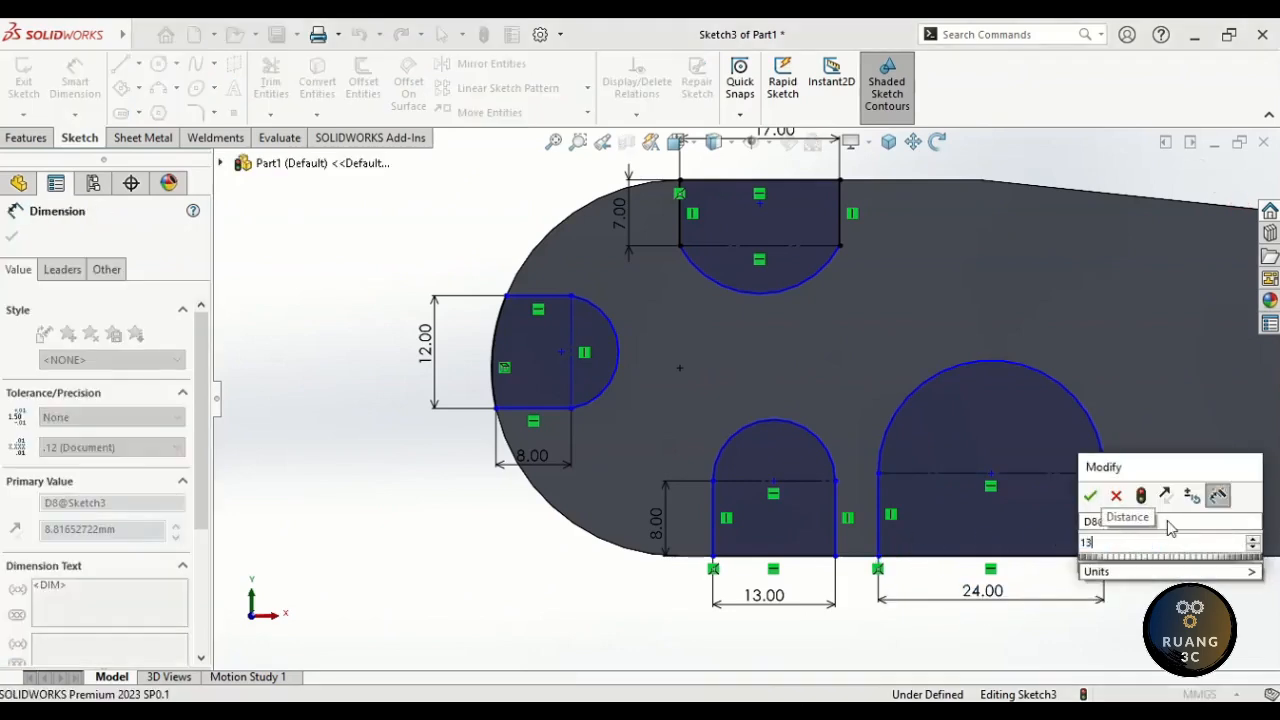
{"action": "key", "text": "Return"}
{"action": "left_click", "coordinate": [1172, 566]}
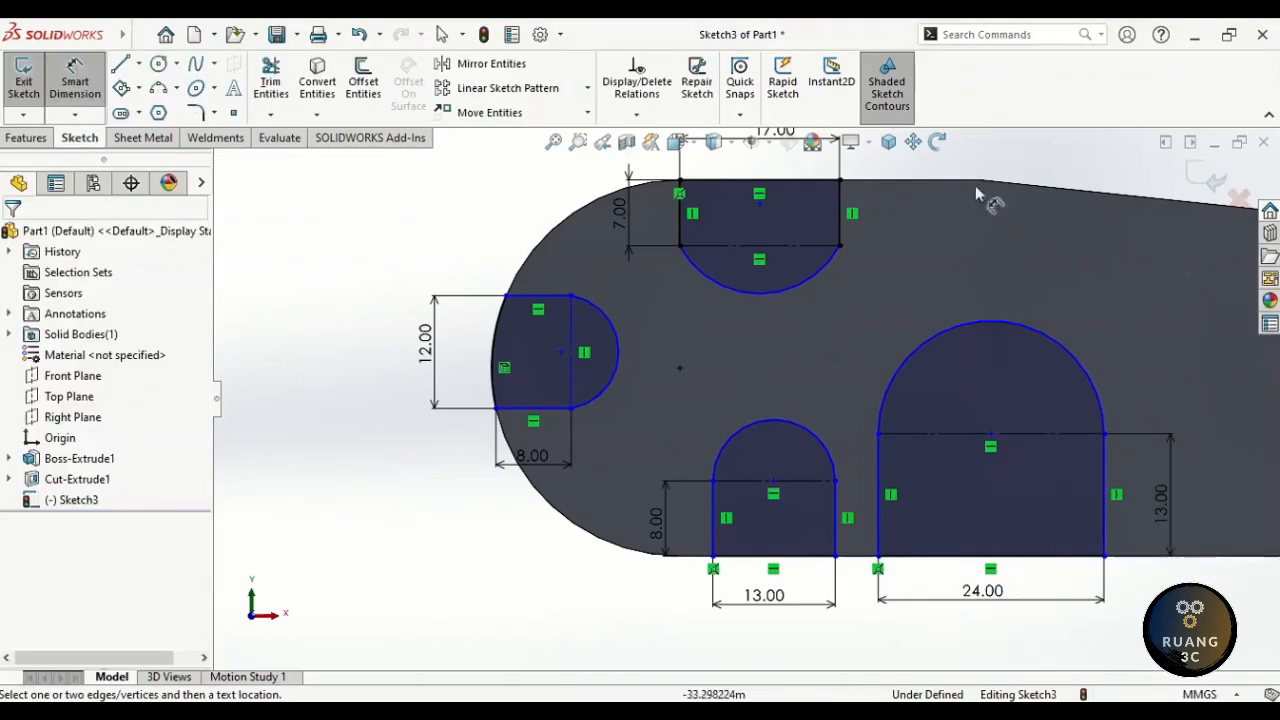
{"action": "left_click", "coordinate": [913, 141]}
{"action": "mouse_move", "coordinate": [970, 160]}
{"action": "left_mouse_down"}
{"action": "mouse_move", "coordinate": [893, 197]}
{"action": "mouse_move", "coordinate": [839, 195]}
{"action": "left_mouse_up"}
- Locate the middle cutout's left line 60 mm from the sketch origin
{"action": "key", "text": "Escape"}
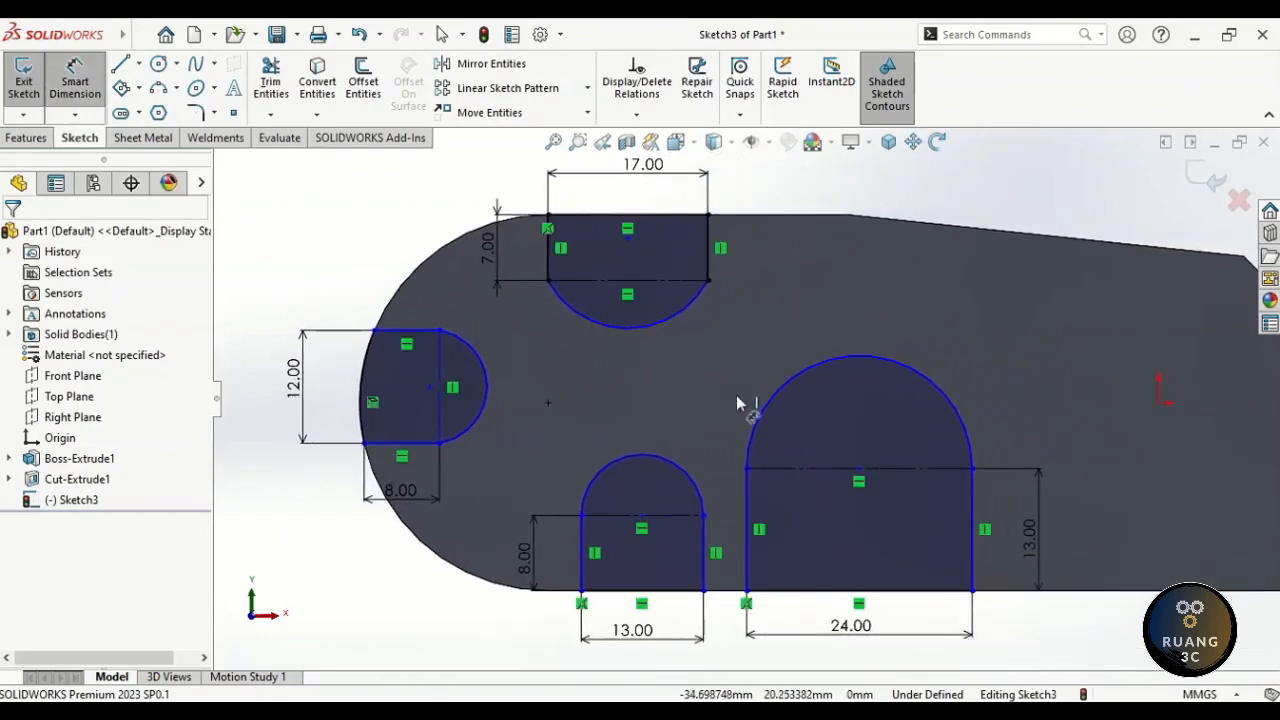
{"action": "left_click", "coordinate": [582, 552]}
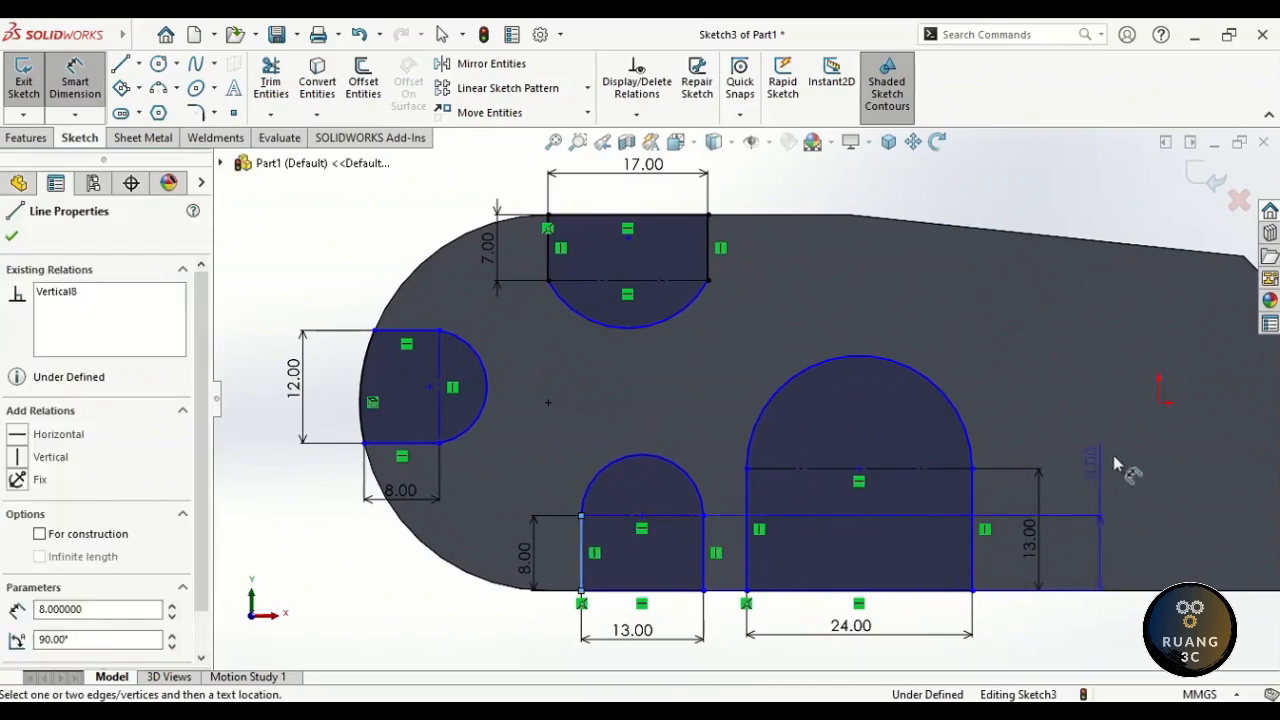
{"action": "left_click", "coordinate": [1158, 403]}
{"action": "left_click", "coordinate": [863, 664]}
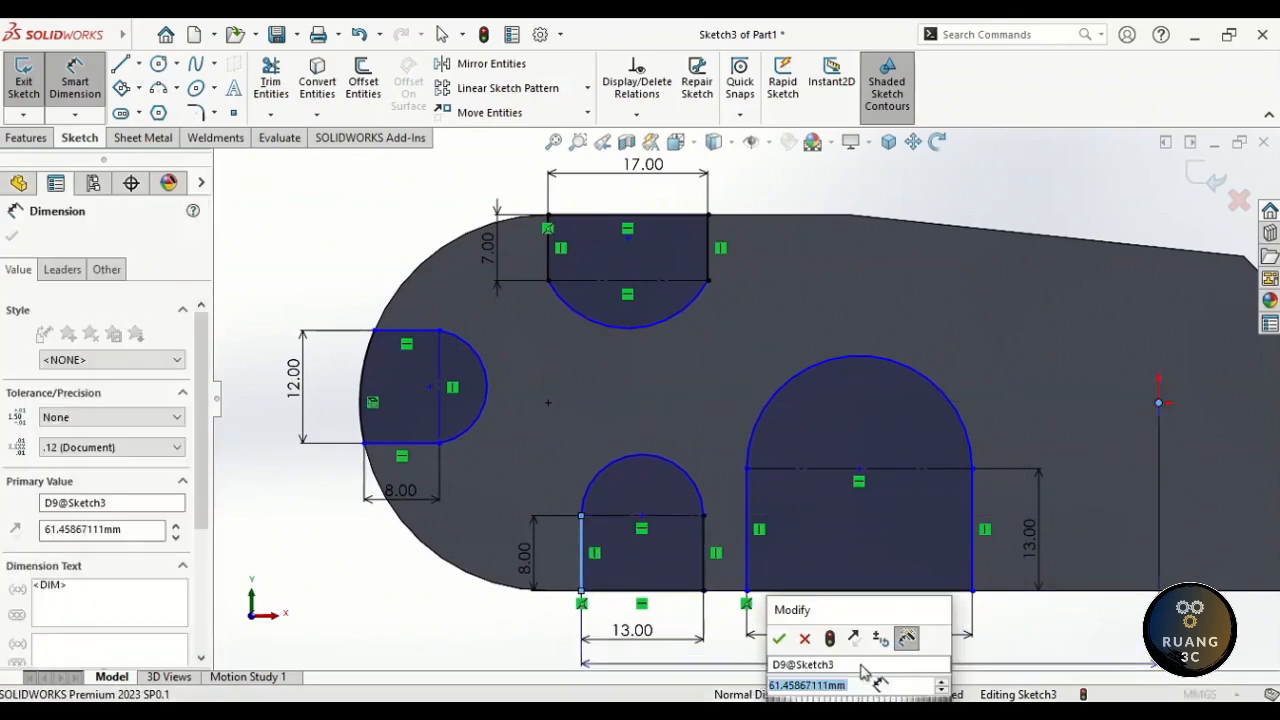
{"action": "type", "text": "60"}
{"action": "key", "text": "Return"}
{"action": "key", "text": "Escape"}
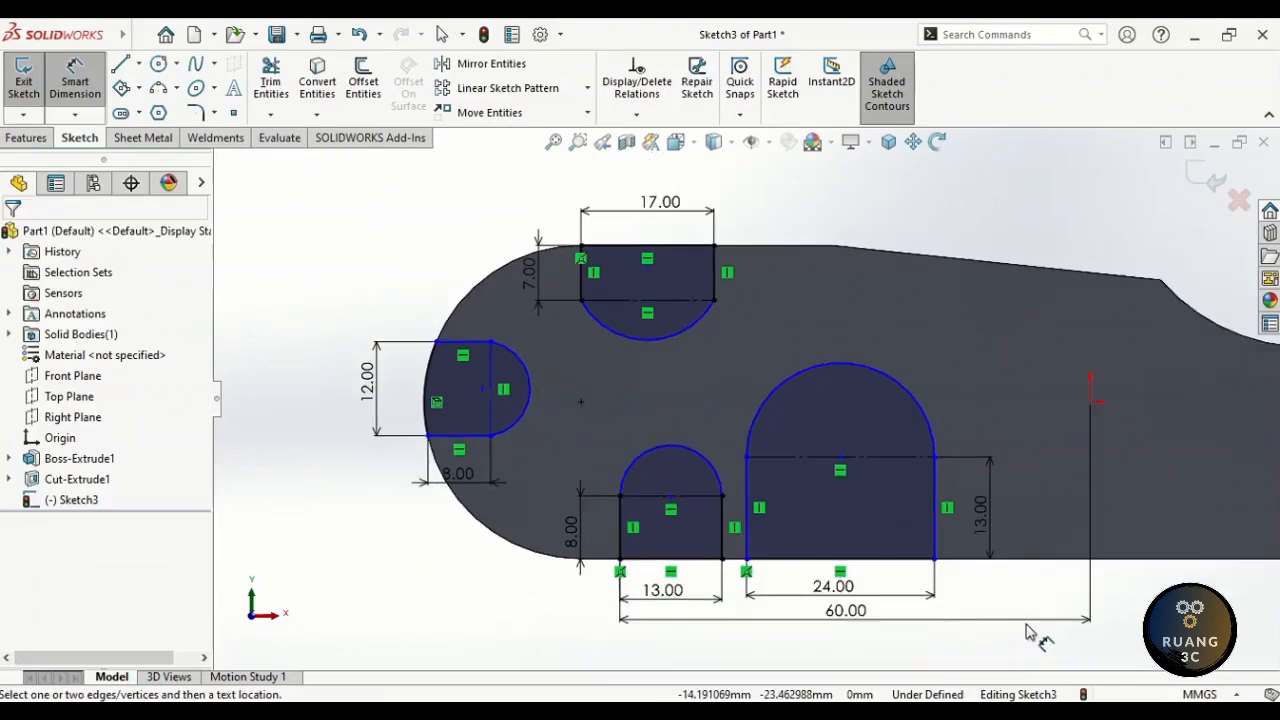
- Locate the large cutout's left line 35 mm from the origin and stack the two dimensions
{"action": "left_click", "coordinate": [748, 528]}
{"action": "left_click", "coordinate": [1090, 404]}
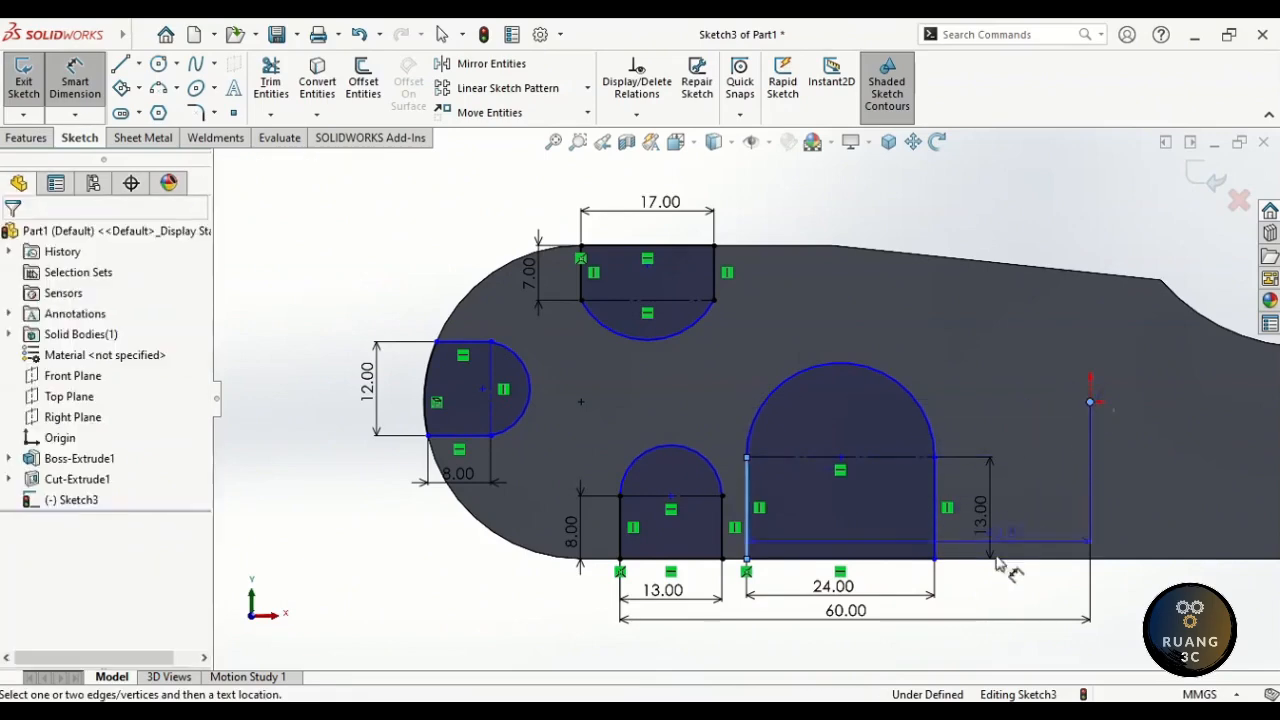
{"action": "left_click", "coordinate": [885, 650]}
{"action": "type", "text": "35"}
{"action": "key", "text": "Return"}
{"action": "key", "text": "Escape"}
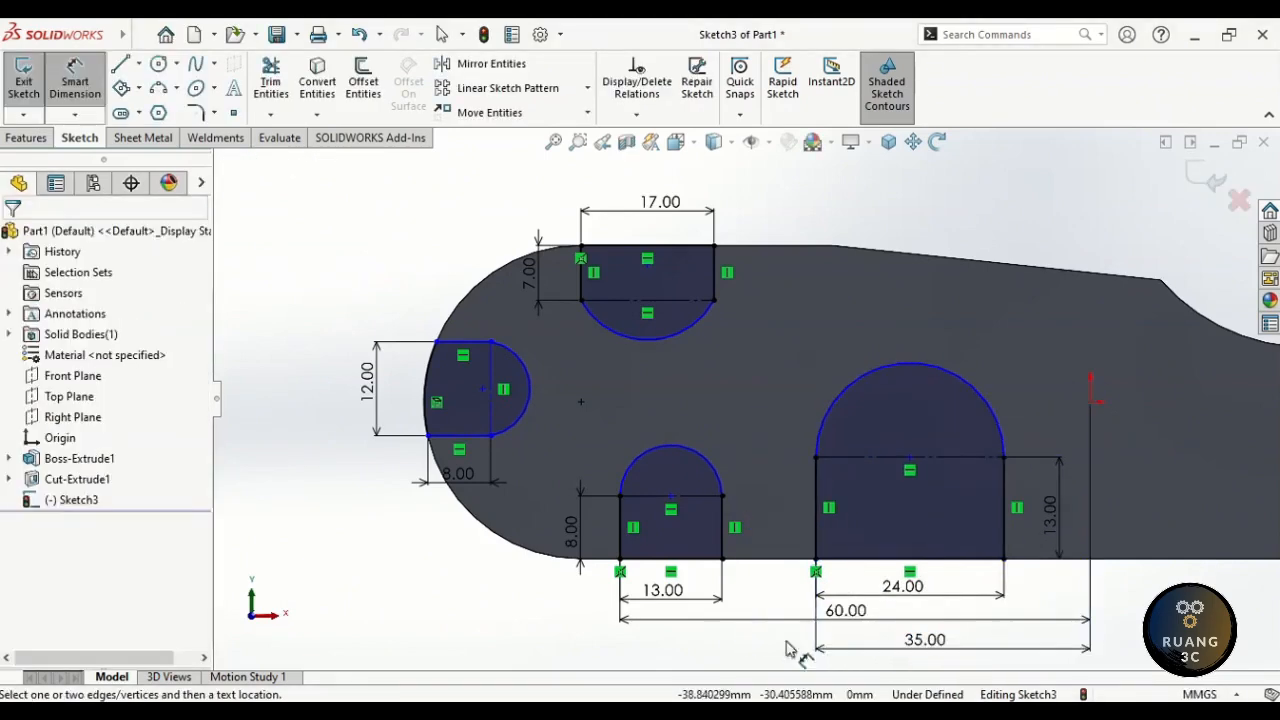
{"action": "left_click_drag", "start_coordinate": [845, 651], "coordinate": [845, 652]}
{"action": "left_click_drag", "start_coordinate": [918, 639], "coordinate": [928, 616]}
{"action": "left_click", "coordinate": [767, 600]}
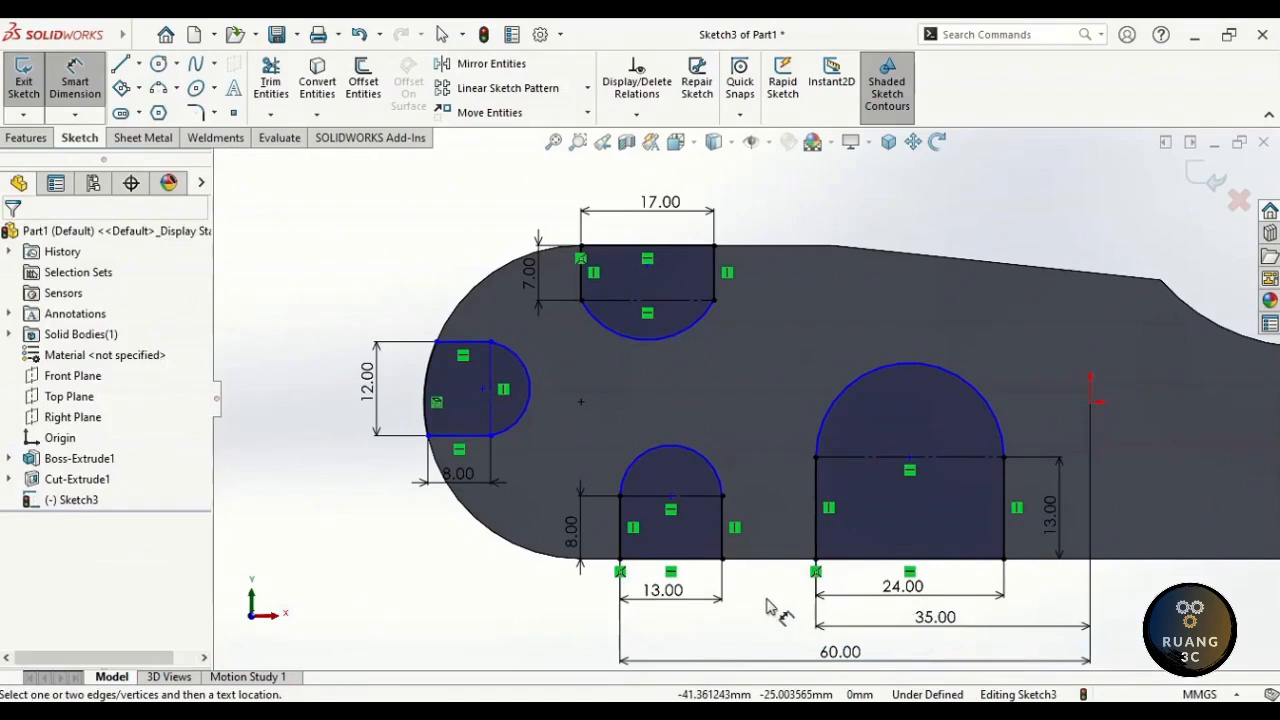
- Make the top, middle and large cutouts' arc centres coincident with their edge lines
{"action": "key", "text": "Escape"}
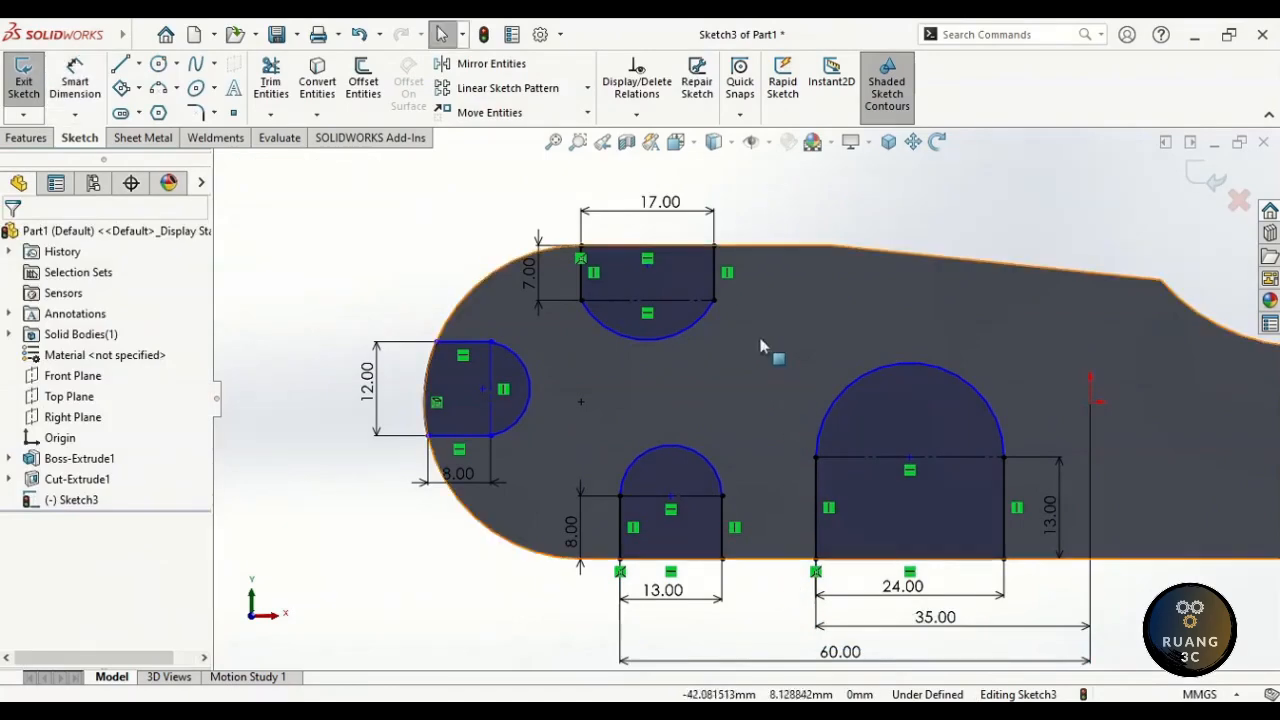
{"action": "left_click", "coordinate": [646, 270]}
{"action": "left_click", "coordinate": [676, 246], "text": "ctrl"}
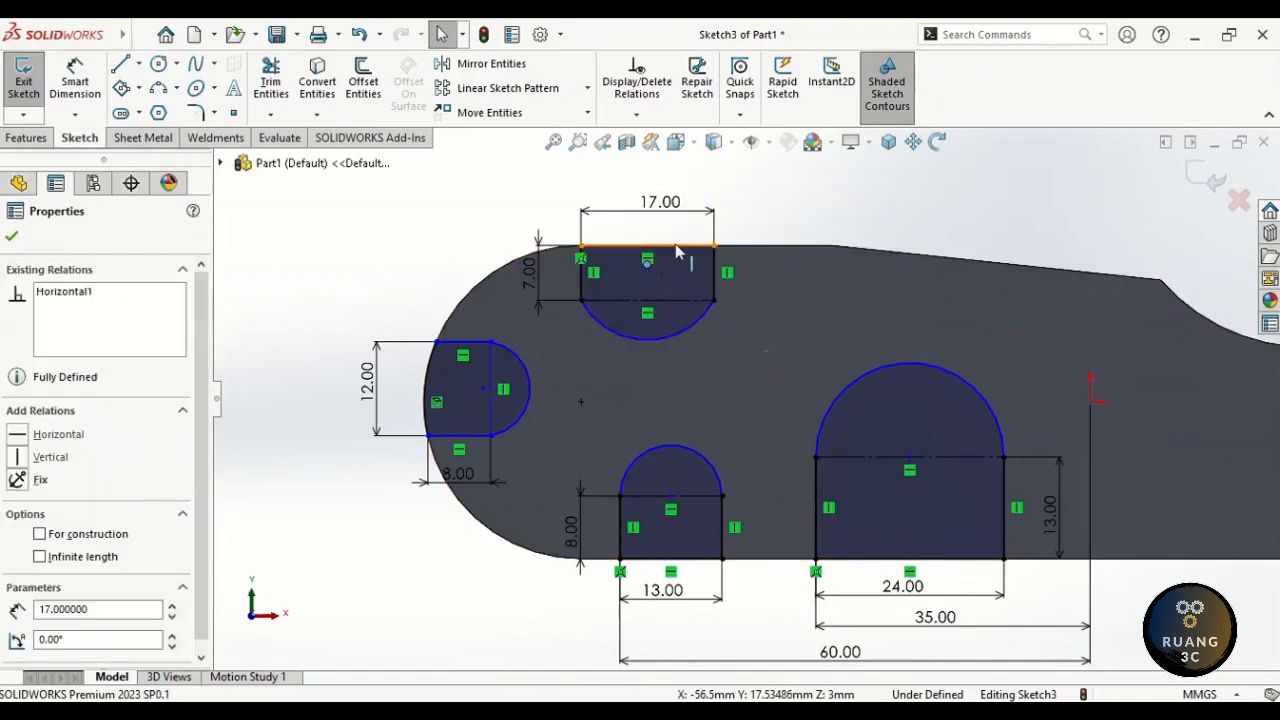
{"action": "left_click", "coordinate": [758, 162]}
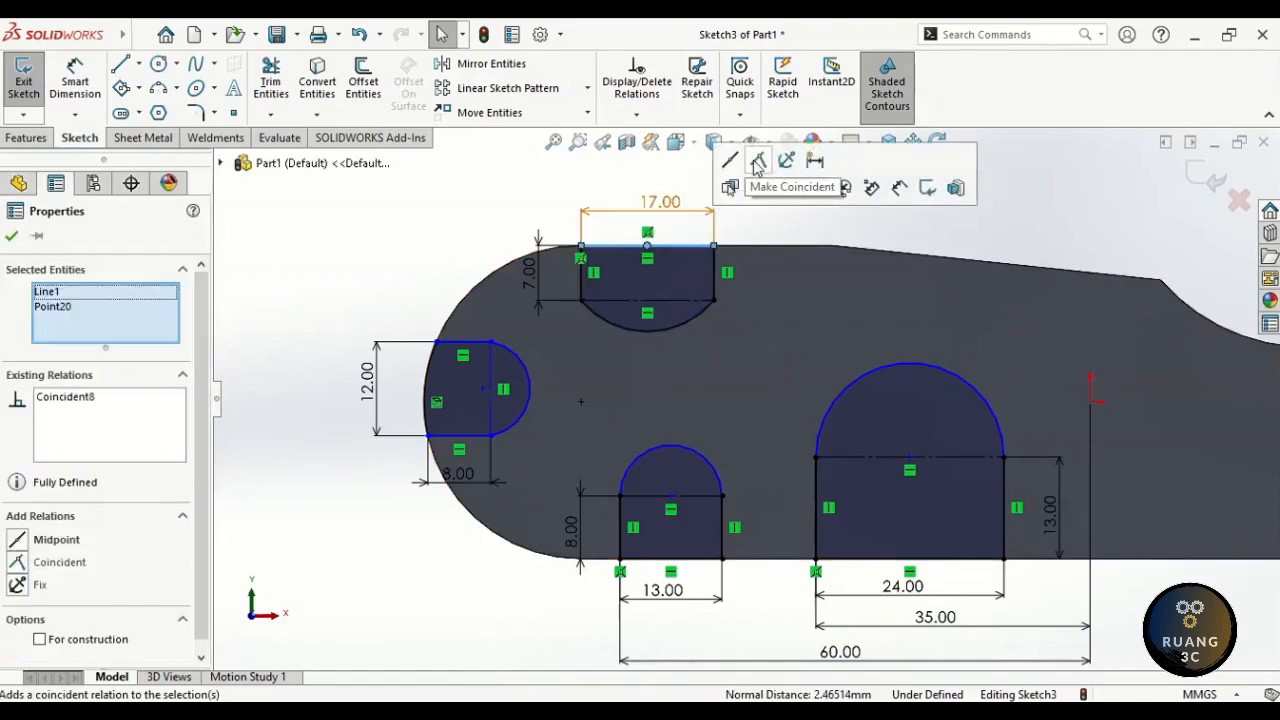
{"action": "left_click", "coordinate": [671, 497]}
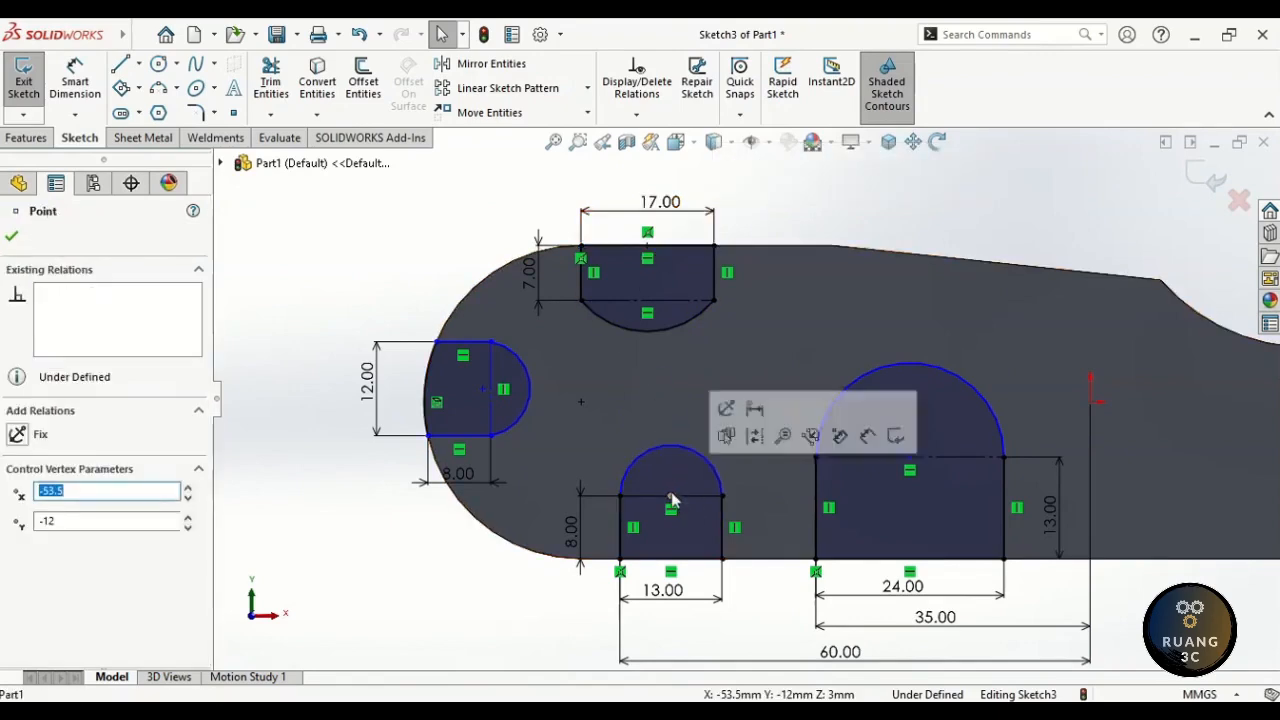
{"action": "left_click", "coordinate": [672, 560], "text": "ctrl"}
{"action": "left_click", "coordinate": [752, 477]}
{"action": "key", "text": "Escape"}
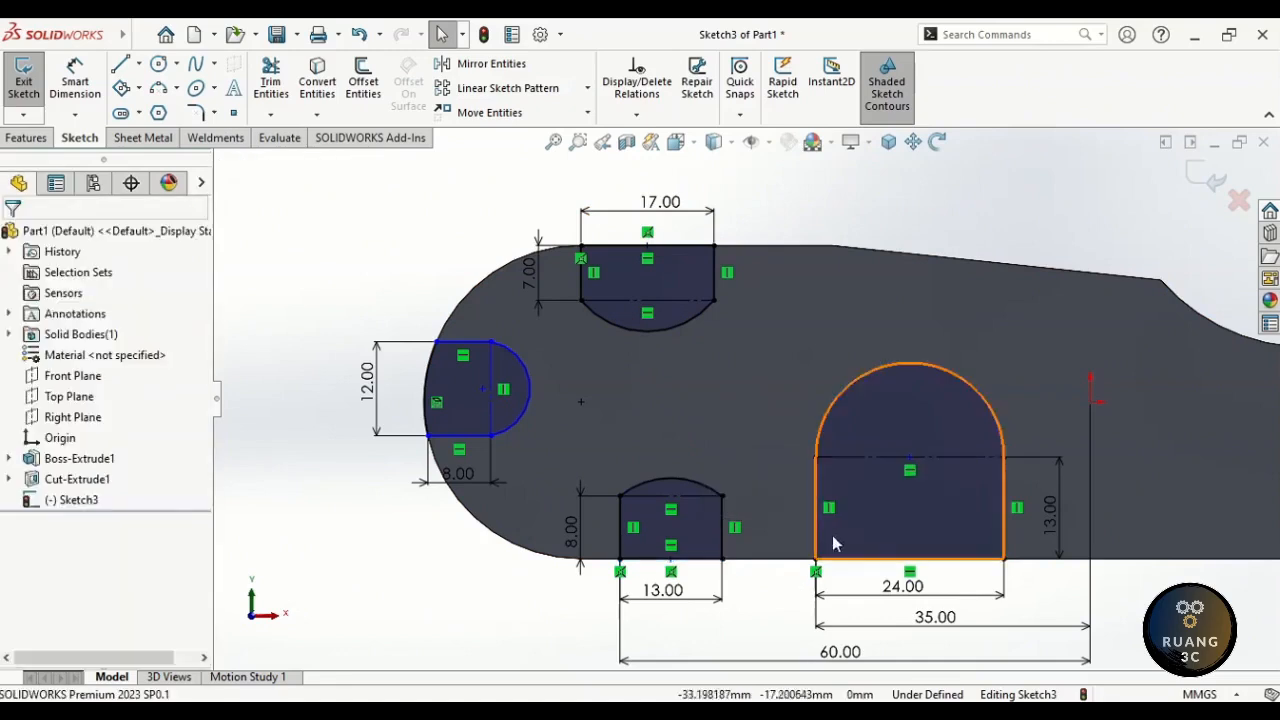
{"action": "left_click", "coordinate": [910, 458]}
{"action": "left_click", "coordinate": [960, 558], "text": "ctrl"}
{"action": "left_click", "coordinate": [985, 476]}
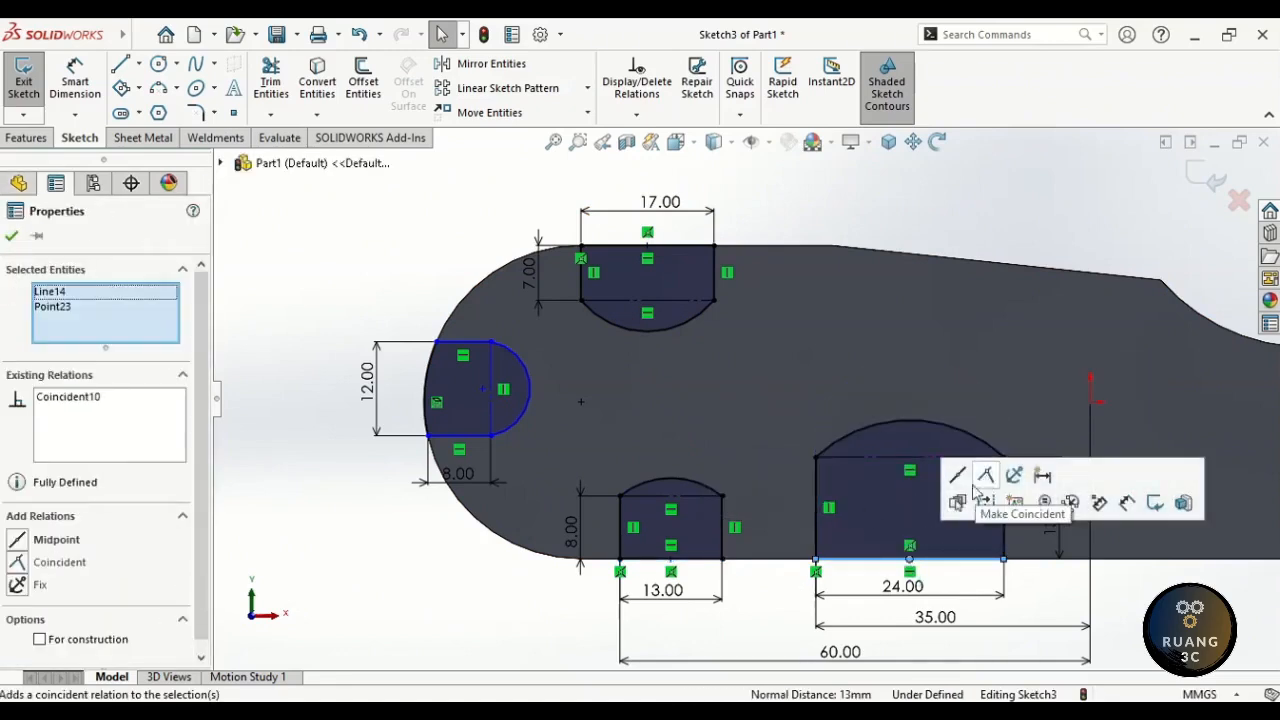
{"action": "left_click", "coordinate": [748, 578]}
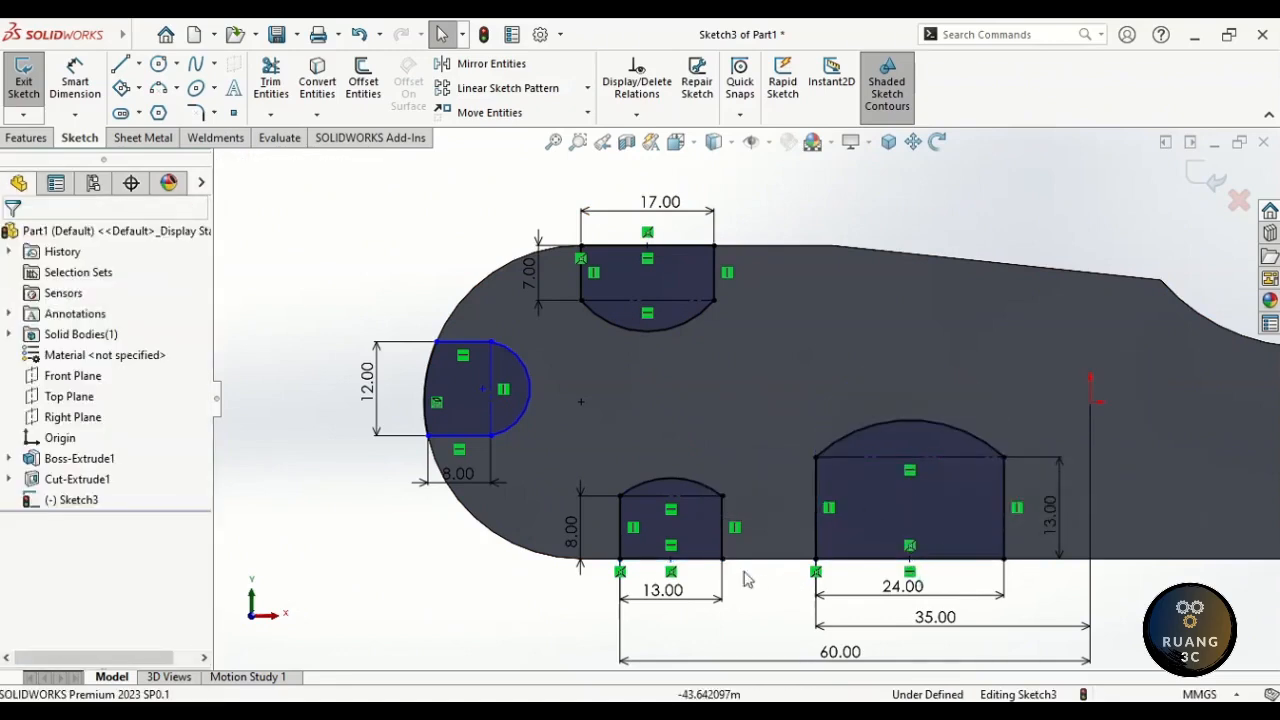
- Make the left slot's arc centre horizontal with the sketch origin
{"action": "left_click", "coordinate": [481, 389]}
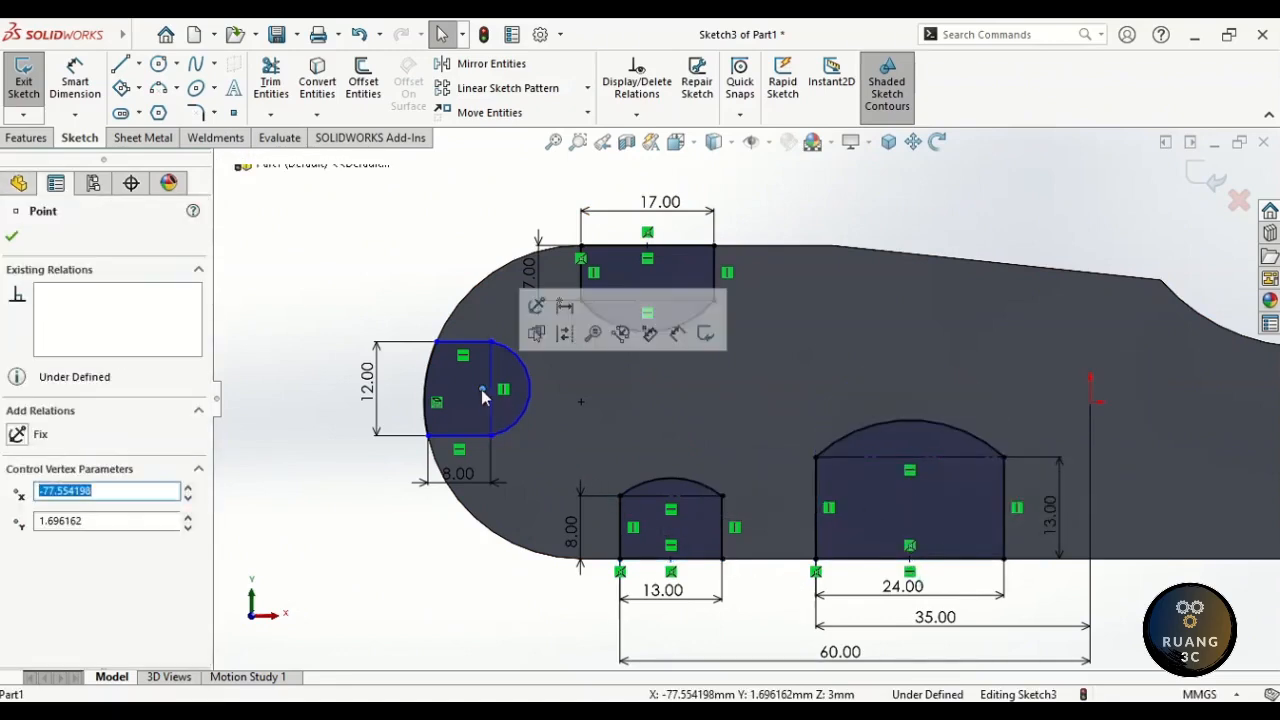
{"action": "left_click", "coordinate": [1089, 401], "text": "ctrl"}
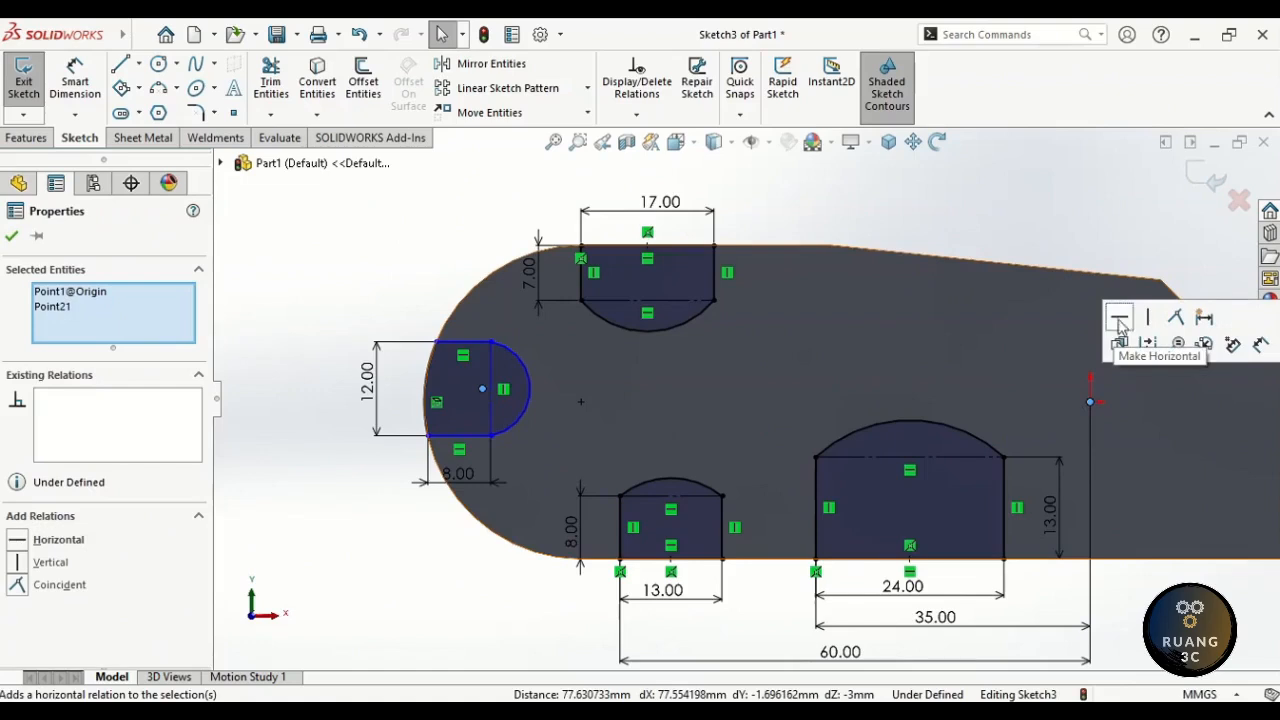
{"action": "left_click", "coordinate": [1119, 326]}
{"action": "left_click", "coordinate": [549, 571]}
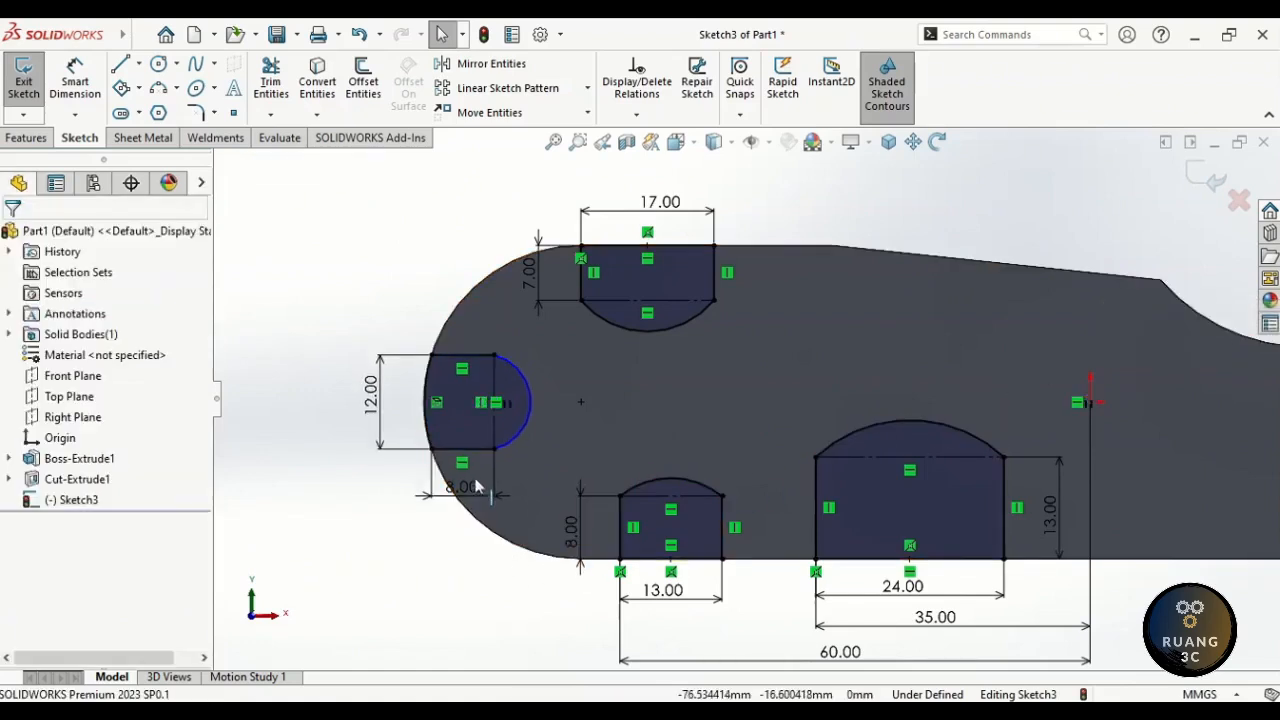
{"action": "scroll", "coordinate": [468, 406], "scroll_direction": "down", "scroll_amount": 5}
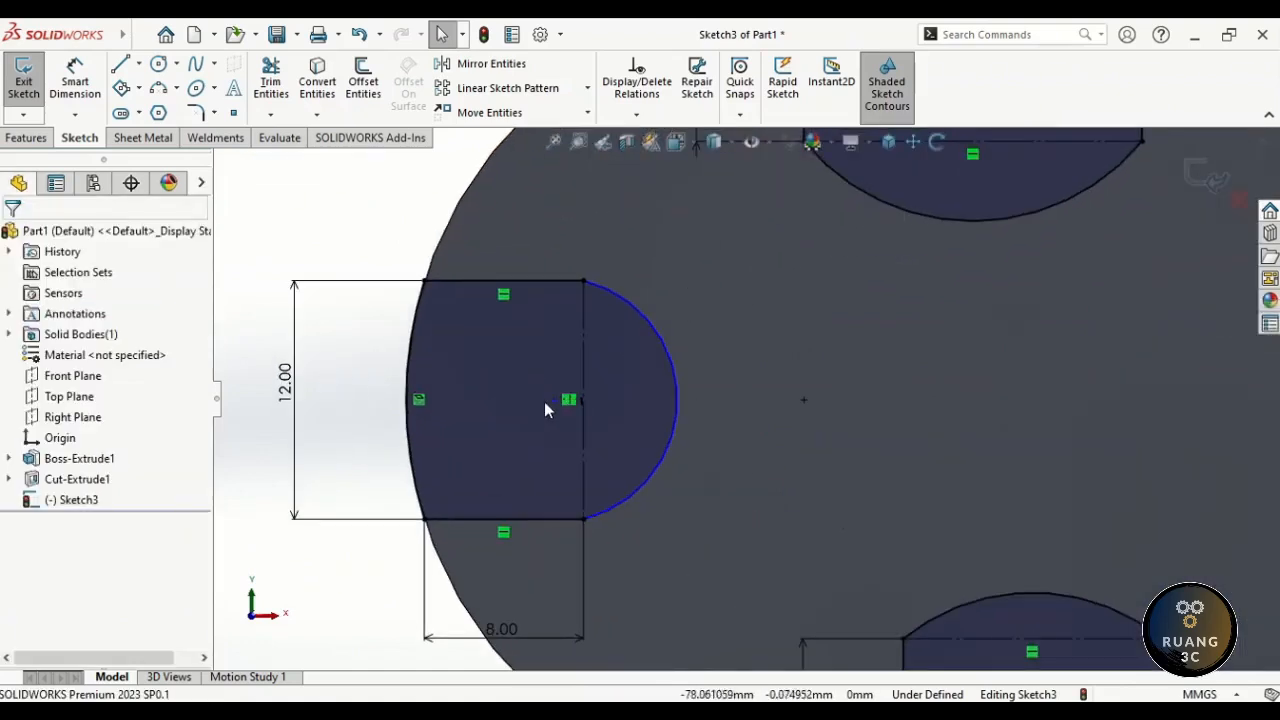
- Make the left slot's point coincident with its arc so Sketch3 is fully defined
{"action": "left_click", "coordinate": [544, 401]}
{"action": "left_click", "coordinate": [407, 406], "text": "ctrl"}
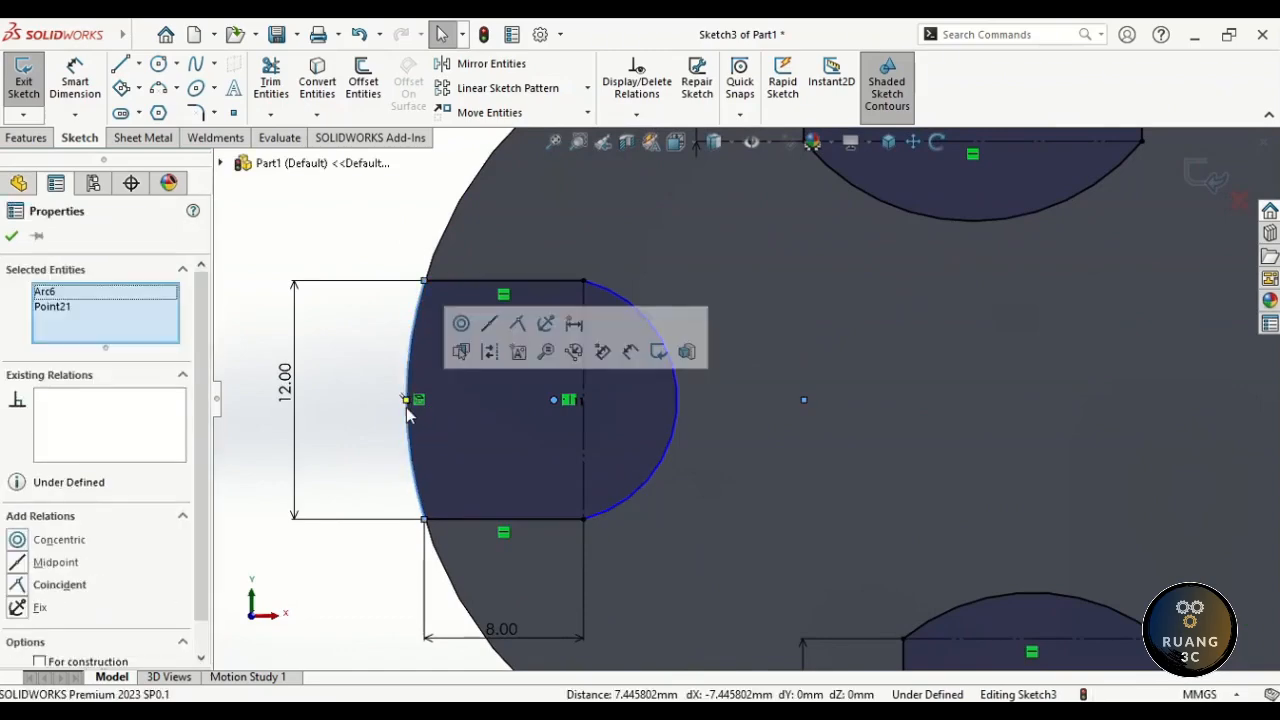
{"action": "left_click", "coordinate": [517, 324]}
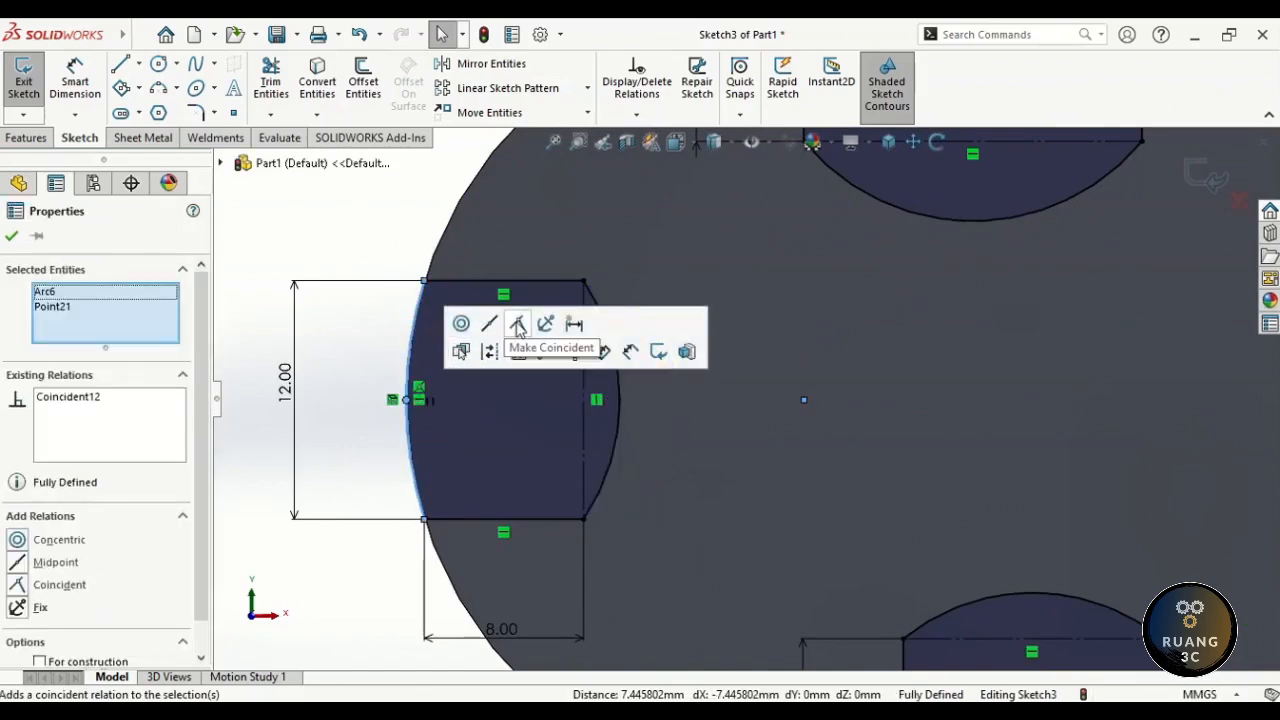
{"action": "left_click", "coordinate": [354, 407]}
{"action": "scroll", "coordinate": [354, 407], "scroll_direction": "down", "scroll_amount": 2}
{"action": "scroll", "coordinate": [356, 403], "scroll_direction": "up", "scroll_amount": 6}
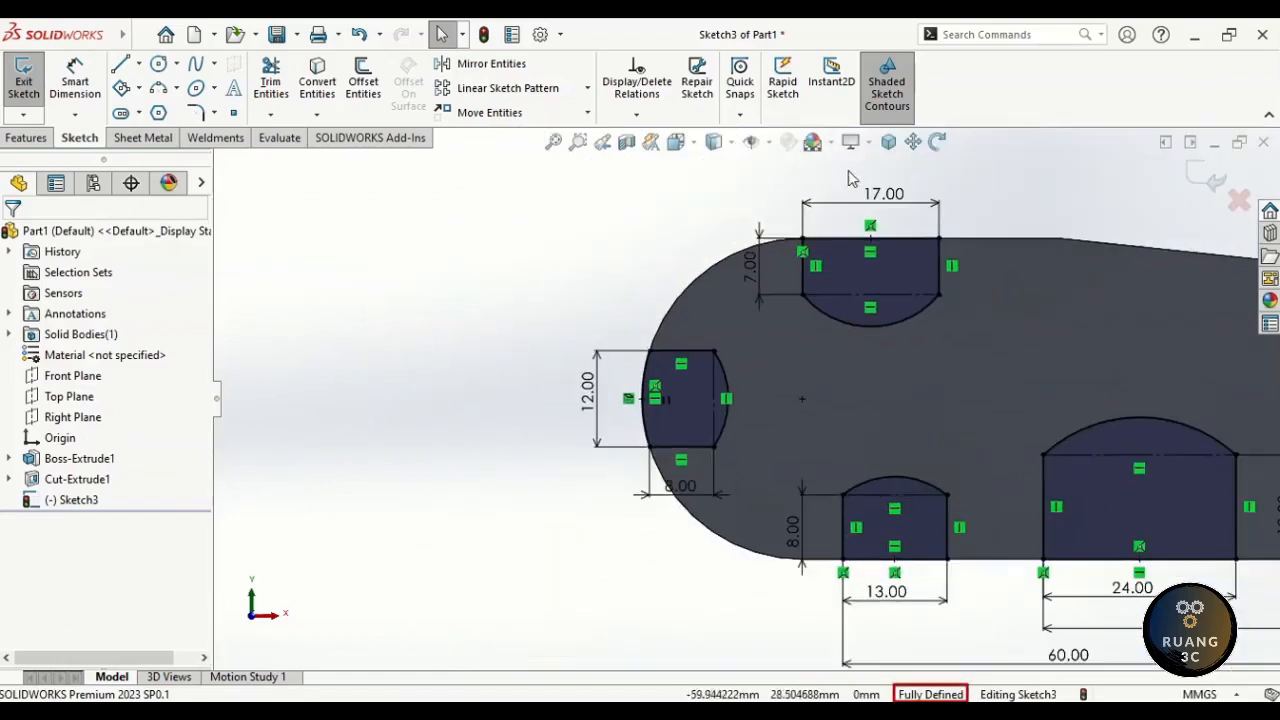
{"action": "left_click", "coordinate": [913, 143]}
{"action": "left_click_drag", "start_coordinate": [933, 172], "coordinate": [705, 163]}
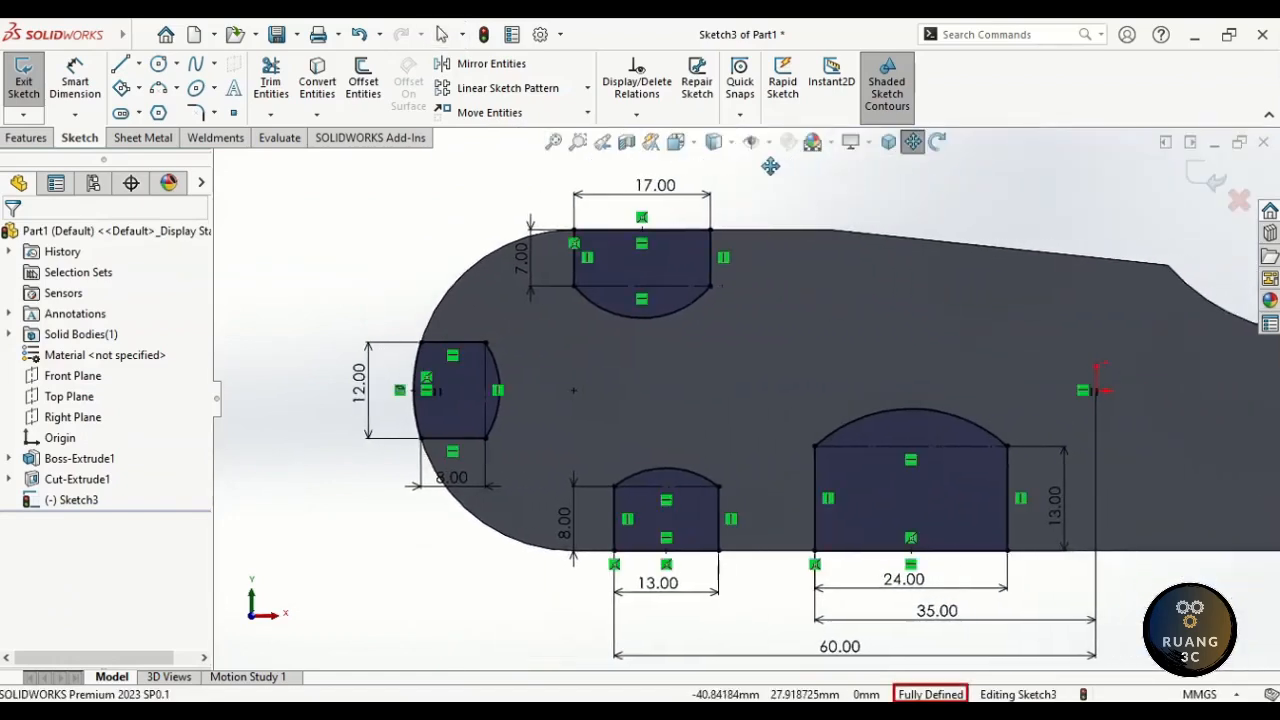
{"action": "key", "text": "Escape"}
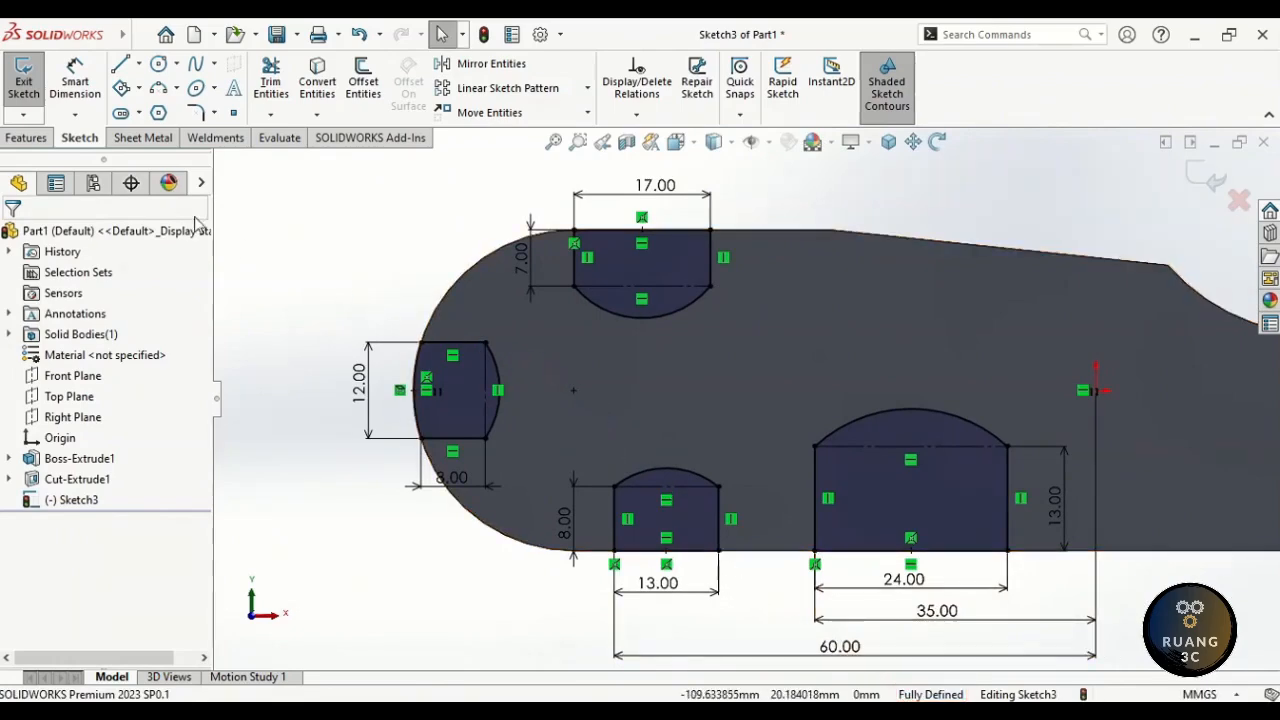
- Extrude-cut the four Sketch3 slots Through All as Cut-Extrude2
{"action": "left_click", "coordinate": [33, 142]}
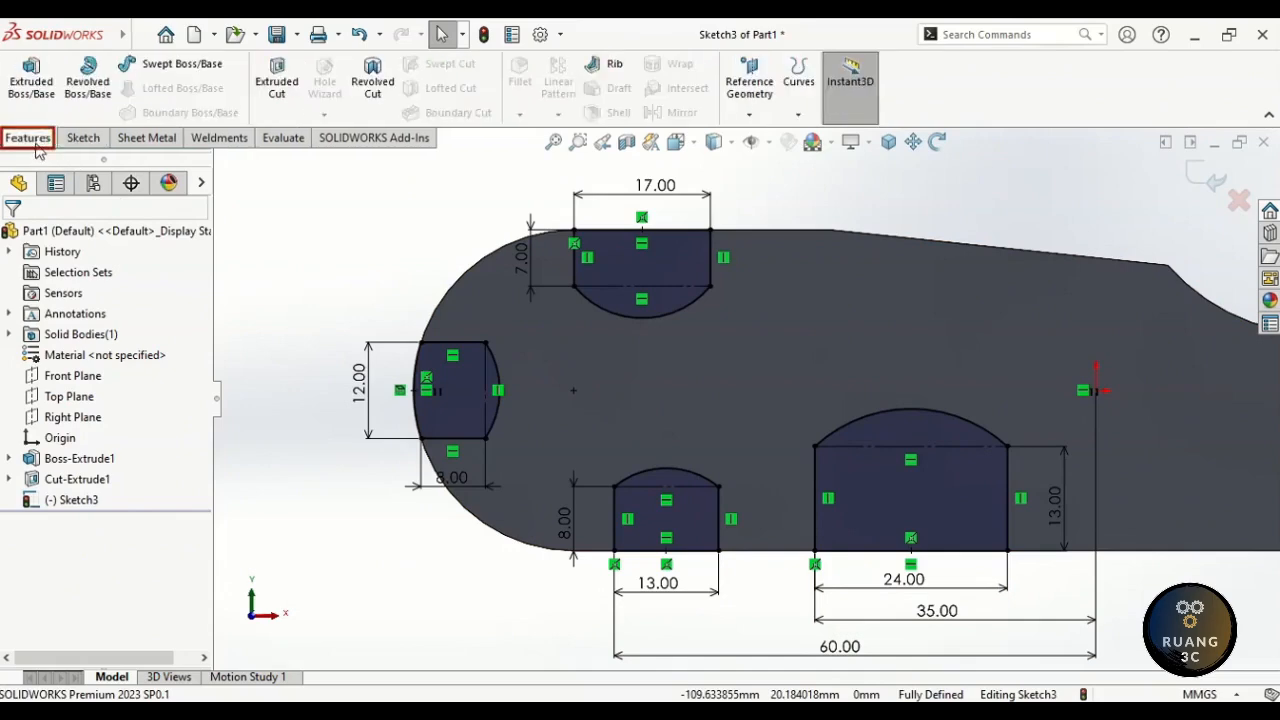
{"action": "left_click", "coordinate": [277, 90]}
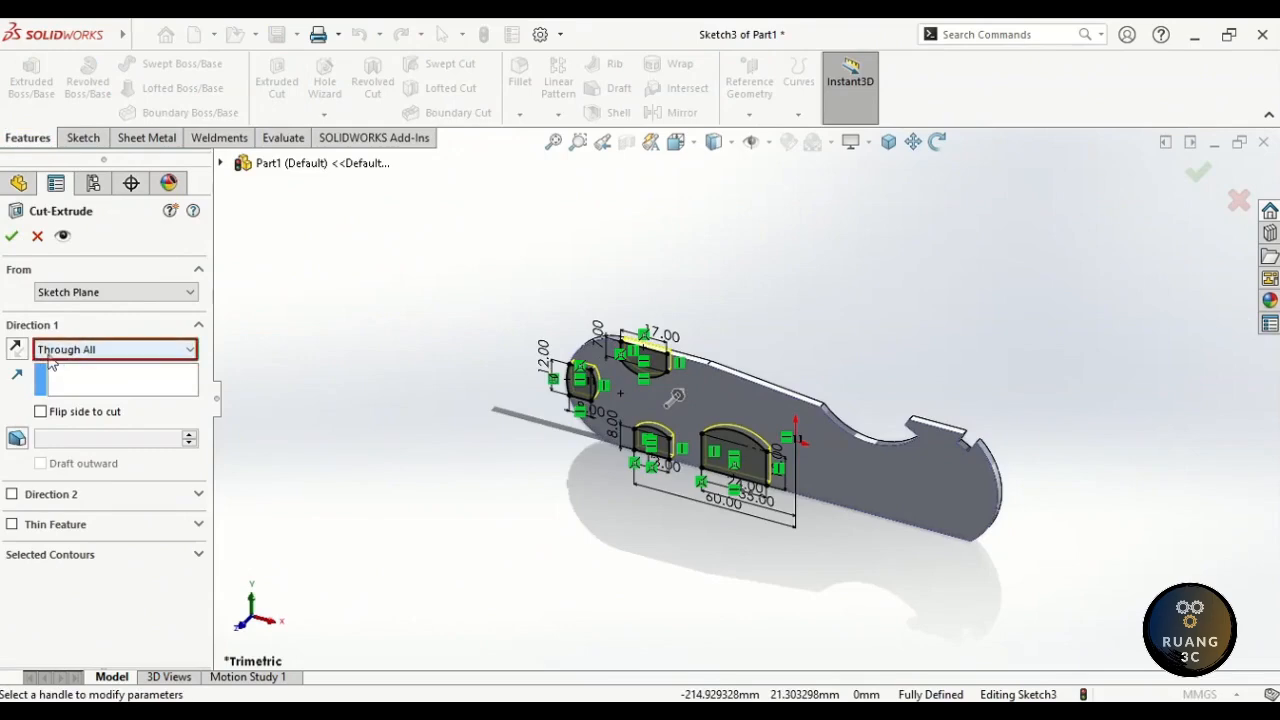
{"action": "left_click", "coordinate": [12, 237]}
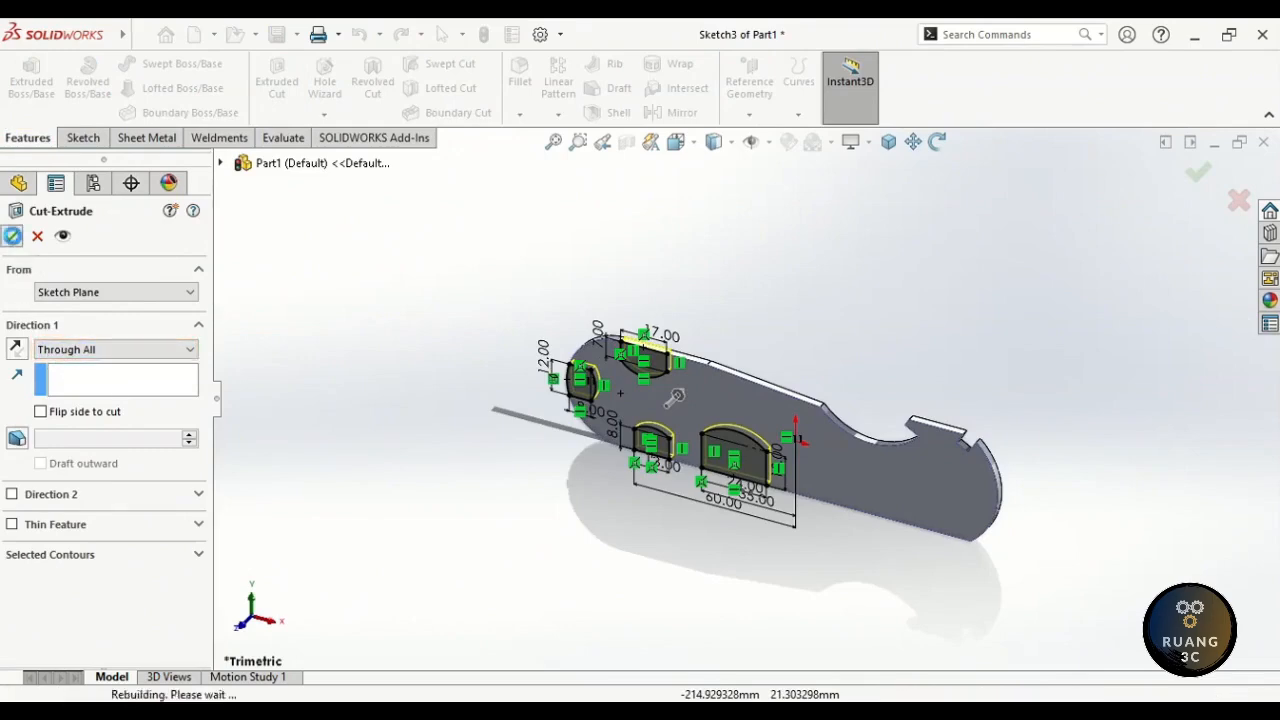
{"action": "left_click", "coordinate": [299, 310]}
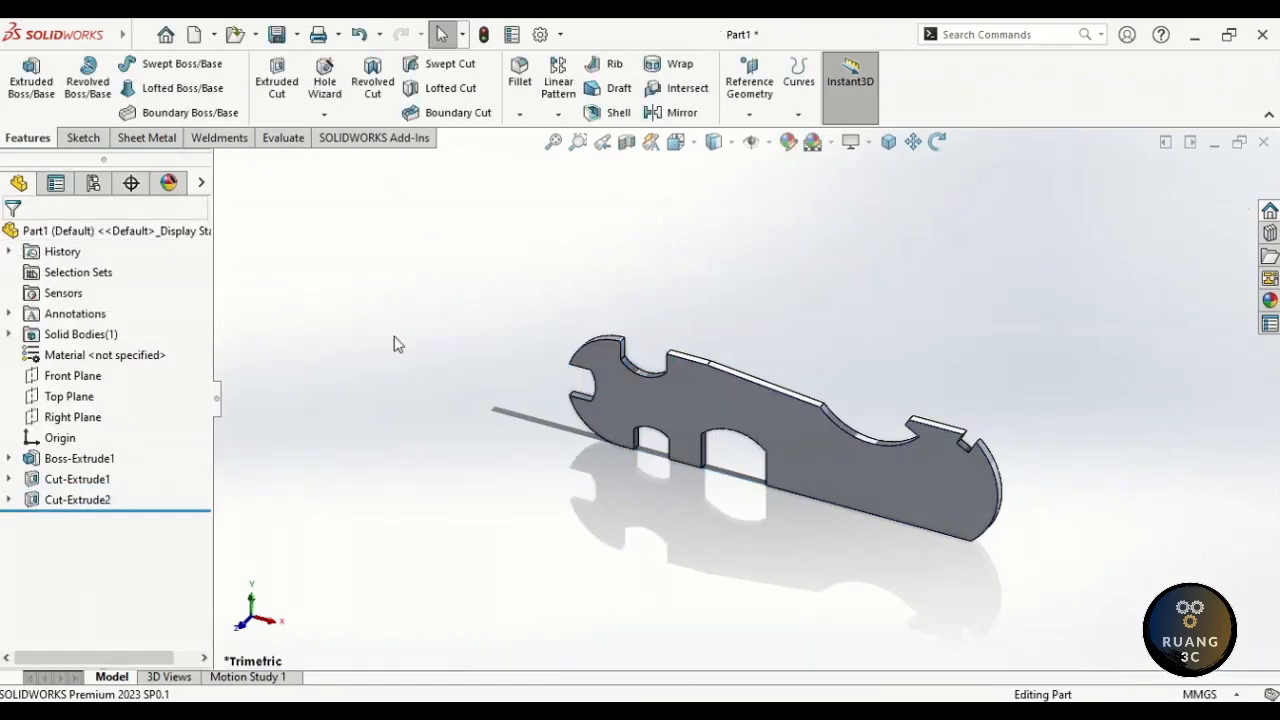
- Start a new sketch on the plate's flat face
{"action": "left_click", "coordinate": [711, 397]}
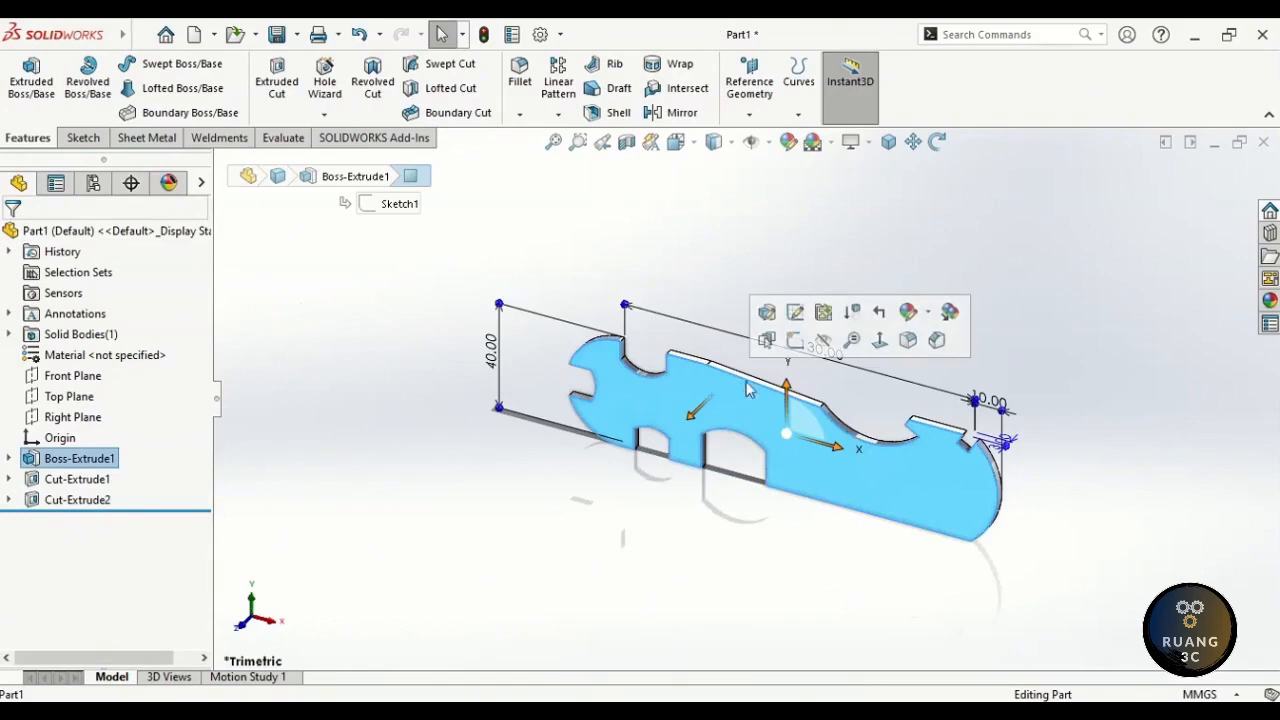
{"action": "left_click", "coordinate": [794, 341]}
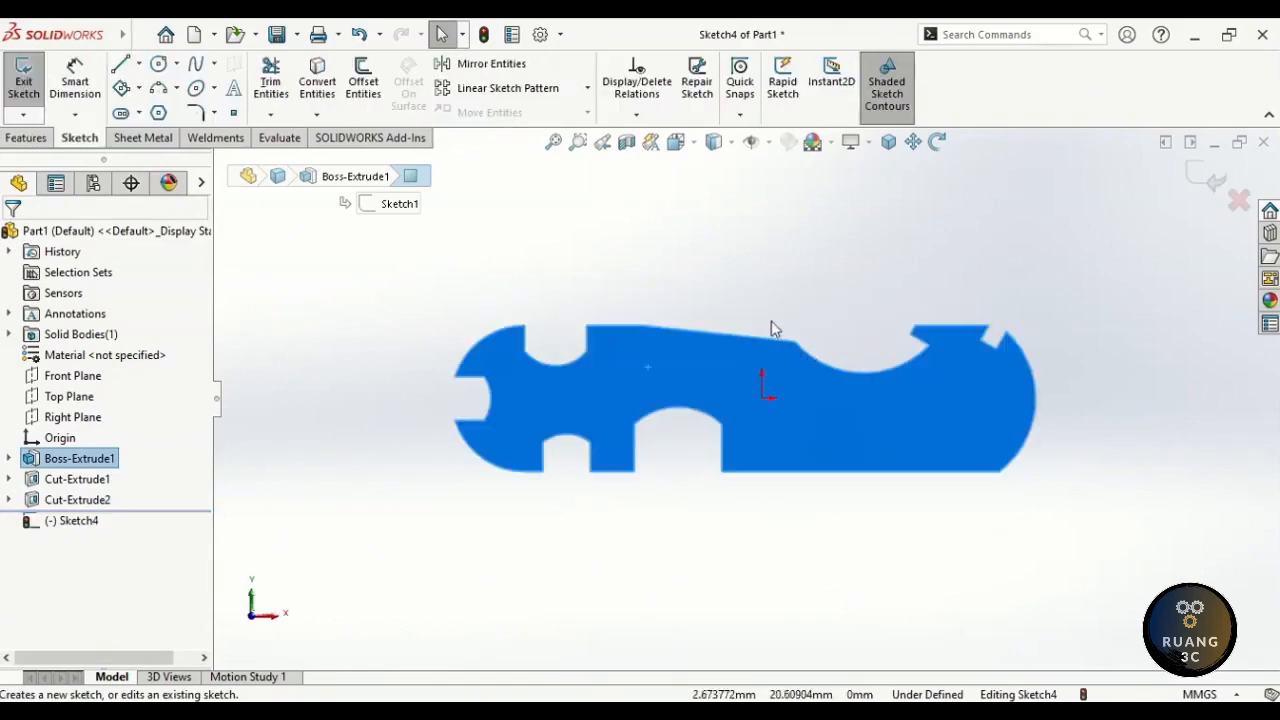
{"action": "left_click", "coordinate": [738, 312]}
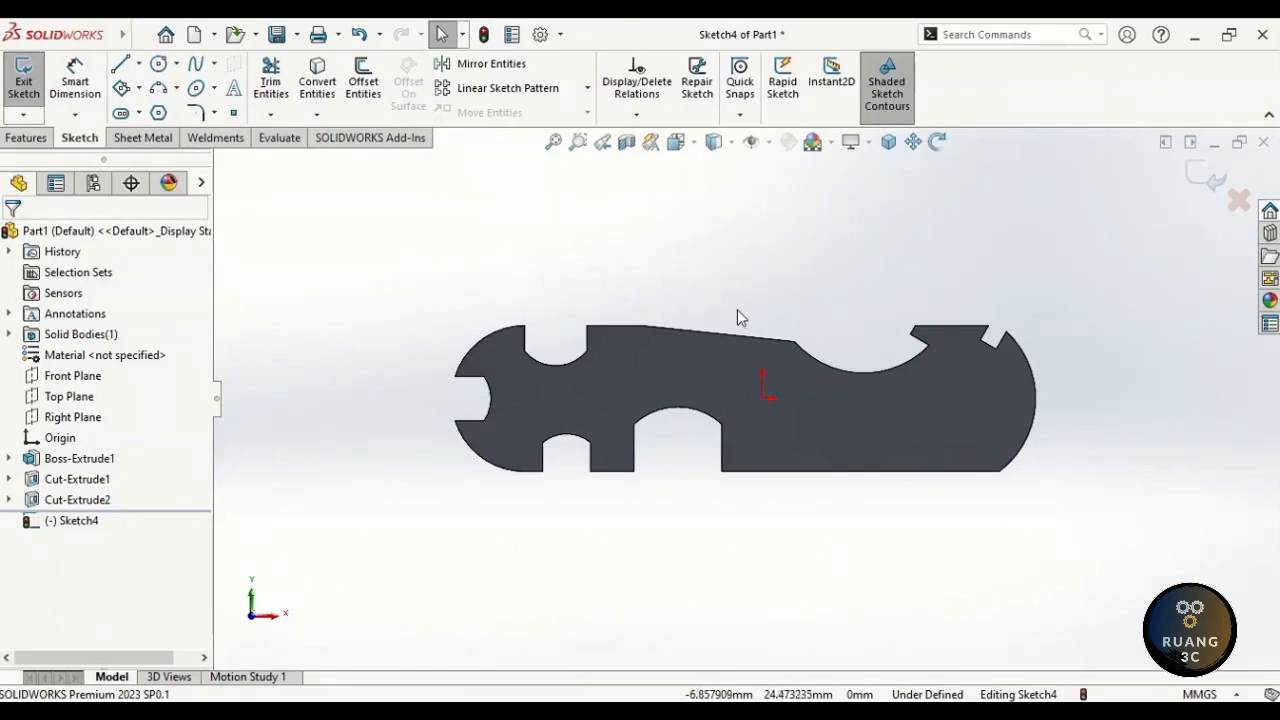
- Draw six hexagons with the Polygon tool, three on the left and three near the right end
{"action": "mouse_move", "coordinate": [734, 290]}
{"action": "right_mouse_down"}
{"action": "mouse_move", "coordinate": [753, 279]}
{"action": "mouse_move", "coordinate": [775, 368]}
{"action": "right_mouse_up"}
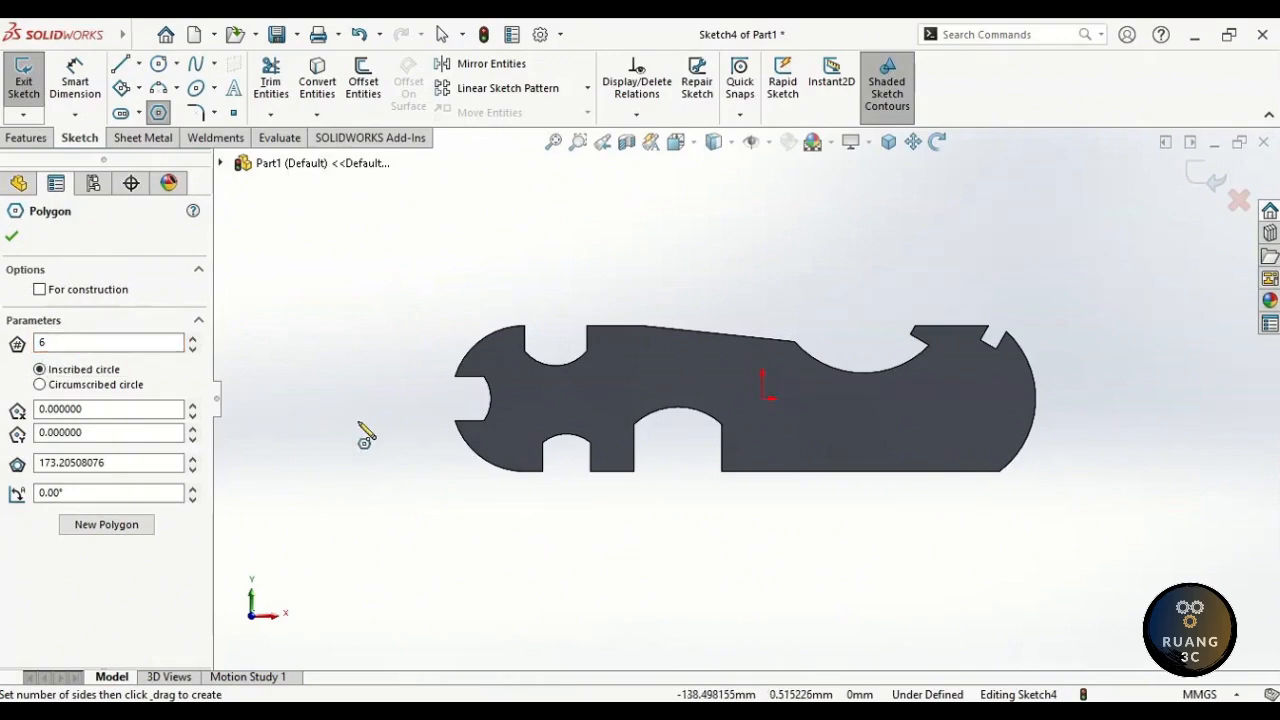
{"action": "scroll", "coordinate": [540, 425], "scroll_direction": "down", "scroll_amount": 5}
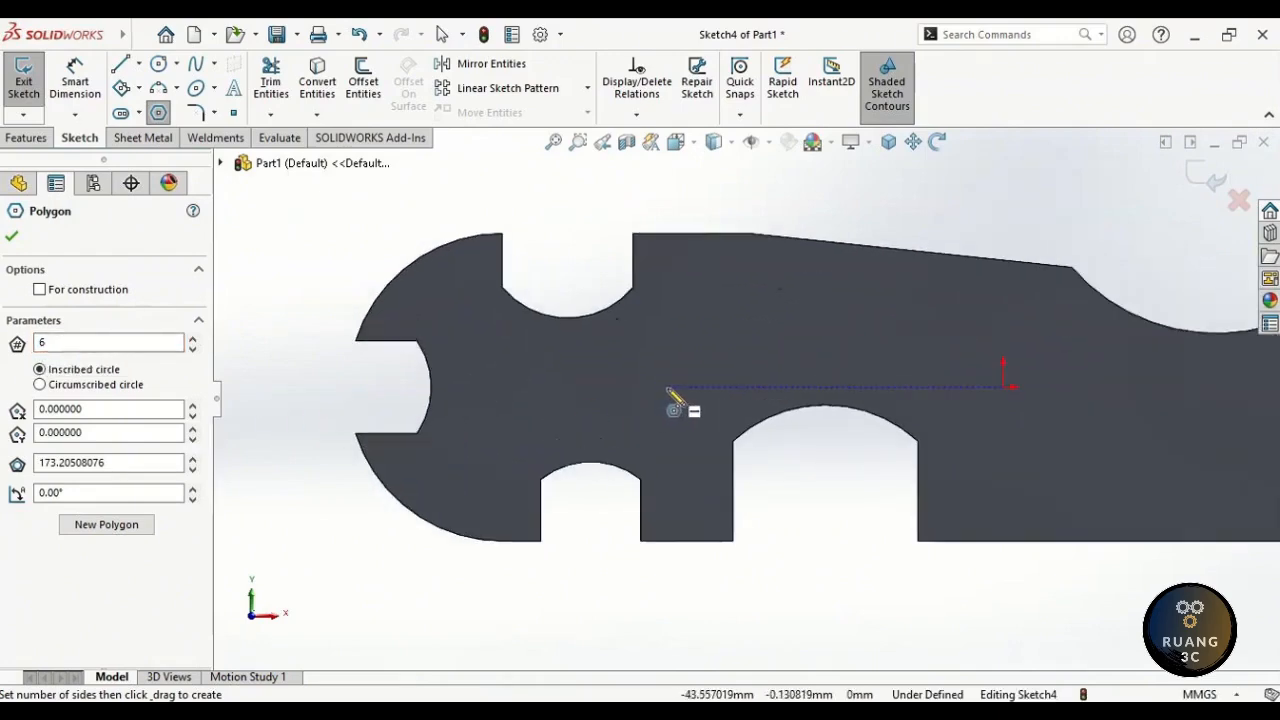
{"action": "scroll", "coordinate": [668, 392], "scroll_direction": "down", "scroll_amount": 1}
{"action": "mouse_move", "coordinate": [485, 397]}
{"action": "left_mouse_down"}
{"action": "mouse_move", "coordinate": [522, 418]}
{"action": "mouse_move", "coordinate": [530, 405]}
{"action": "left_mouse_up"}
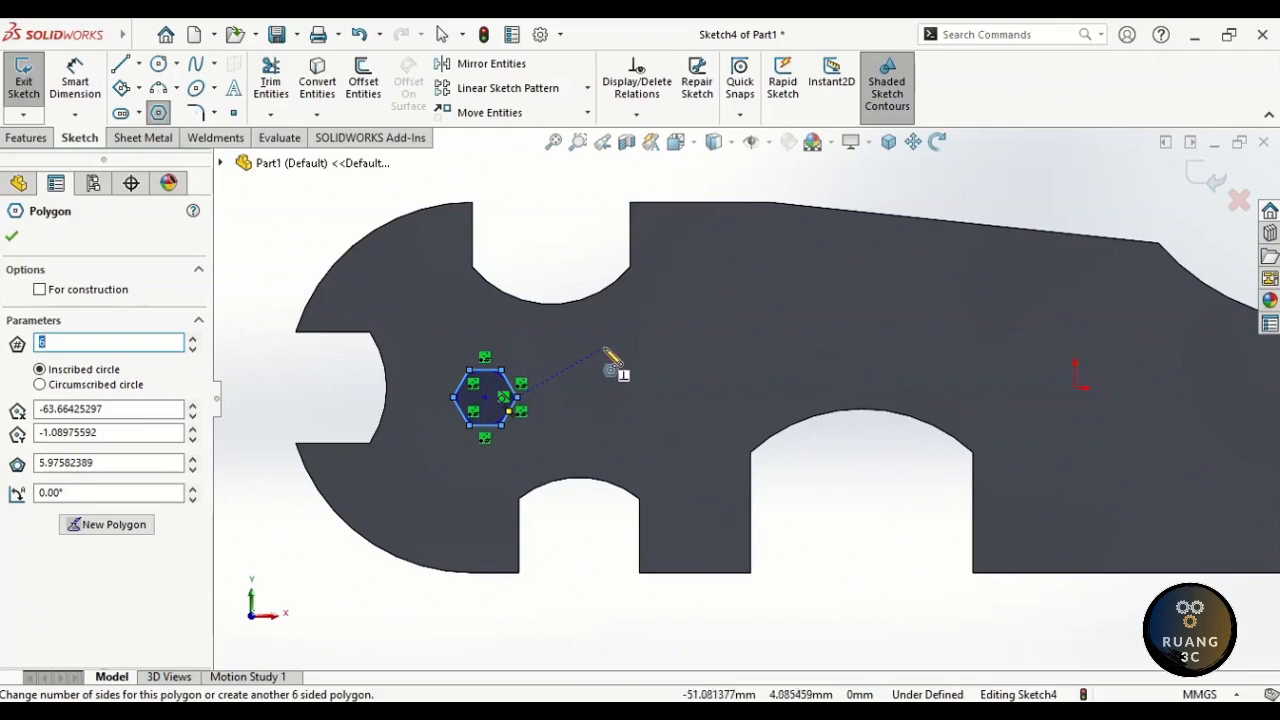
{"action": "left_click_drag", "start_coordinate": [603, 338], "coordinate": [634, 337]}
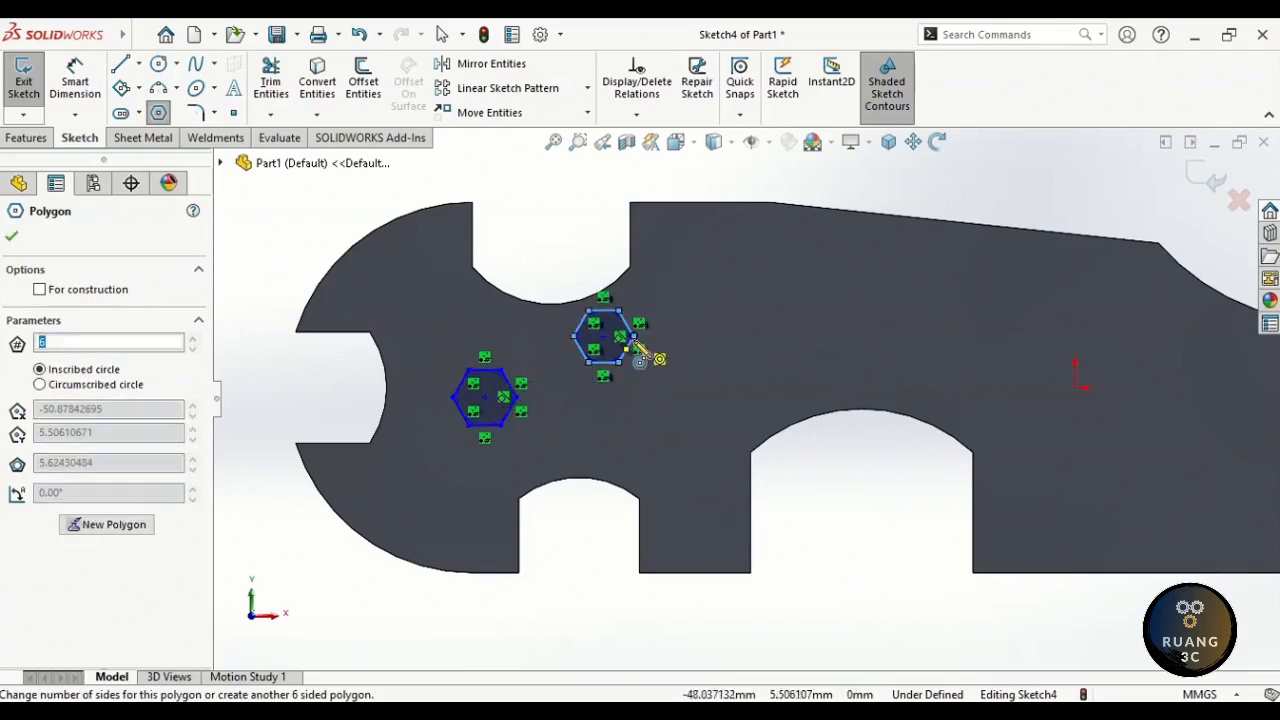
{"action": "left_click_drag", "start_coordinate": [717, 290], "coordinate": [755, 305]}
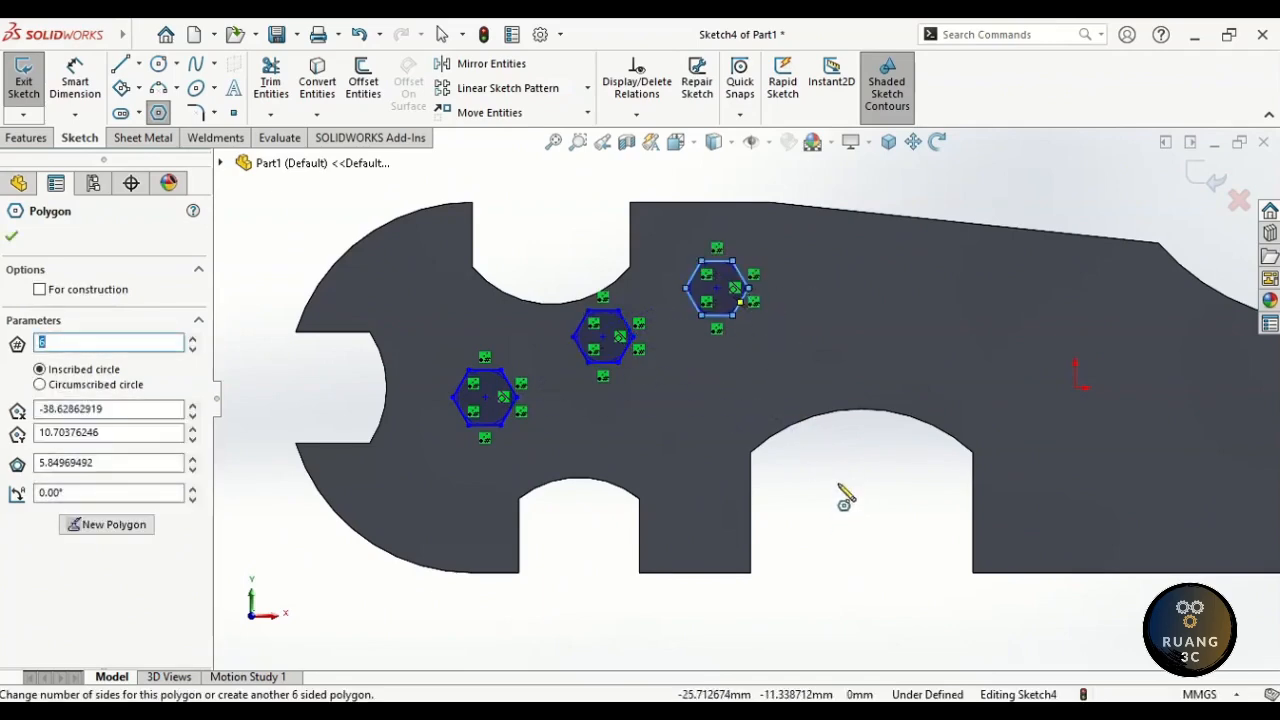
{"action": "mouse_move", "coordinate": [1023, 217]}
{"action": "middle_mouse_down", "text": "ctrl"}
{"action": "mouse_move", "coordinate": [763, 251]}
{"action": "mouse_move", "coordinate": [523, 257]}
{"action": "middle_mouse_up", "text": "ctrl"}
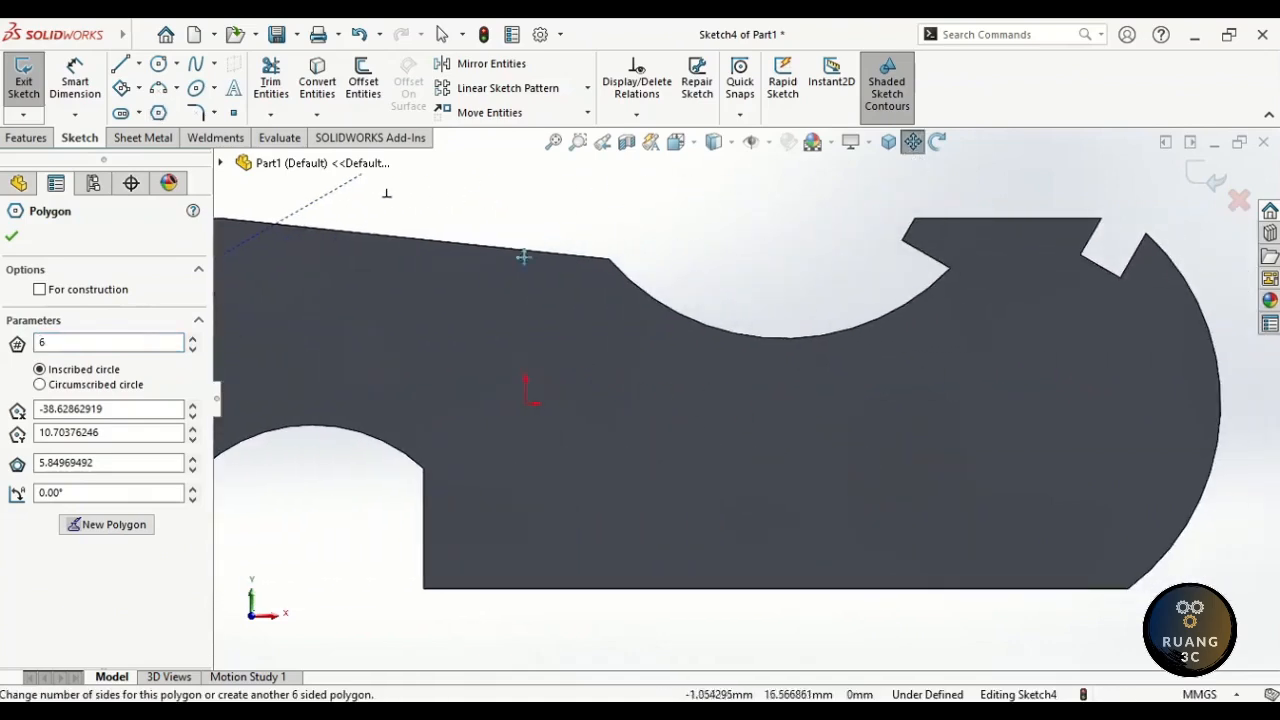
{"action": "mouse_move", "coordinate": [757, 428]}
{"action": "left_mouse_down"}
{"action": "mouse_move", "coordinate": [777, 414]}
{"action": "mouse_move", "coordinate": [761, 392]}
{"action": "mouse_move", "coordinate": [757, 404]}
{"action": "left_mouse_up"}
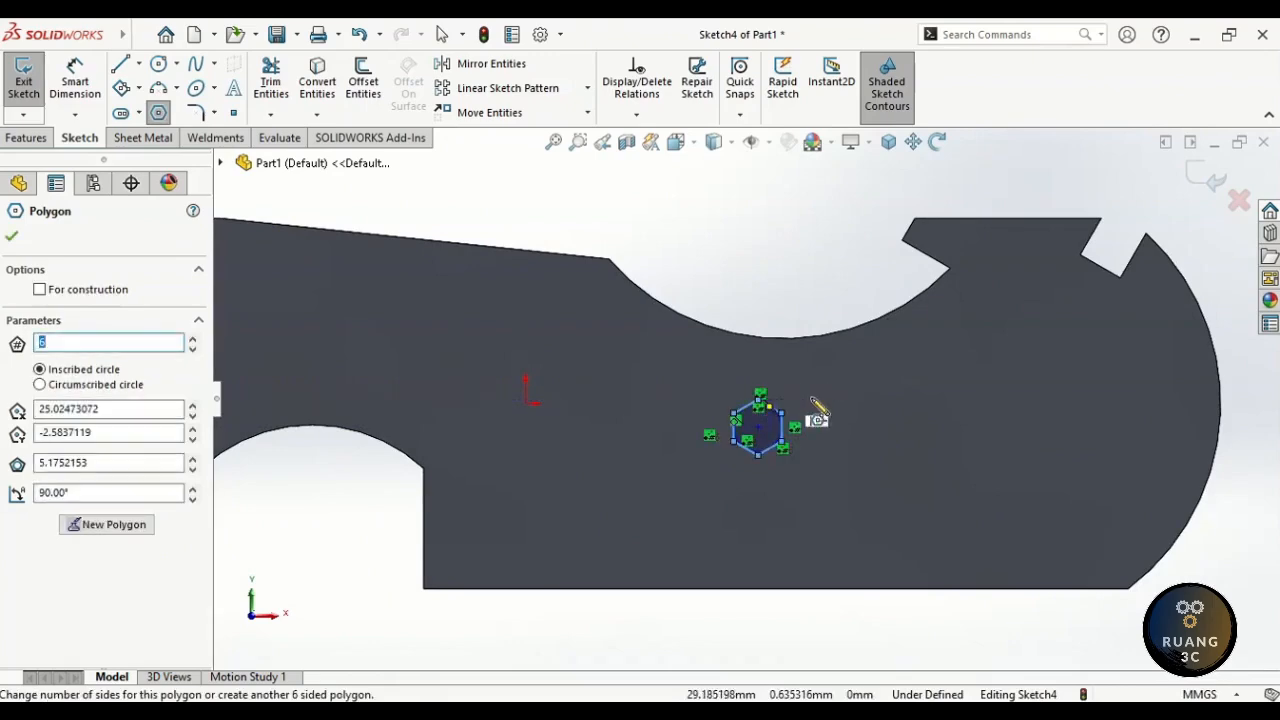
{"action": "left_click_drag", "start_coordinate": [910, 400], "coordinate": [936, 378]}
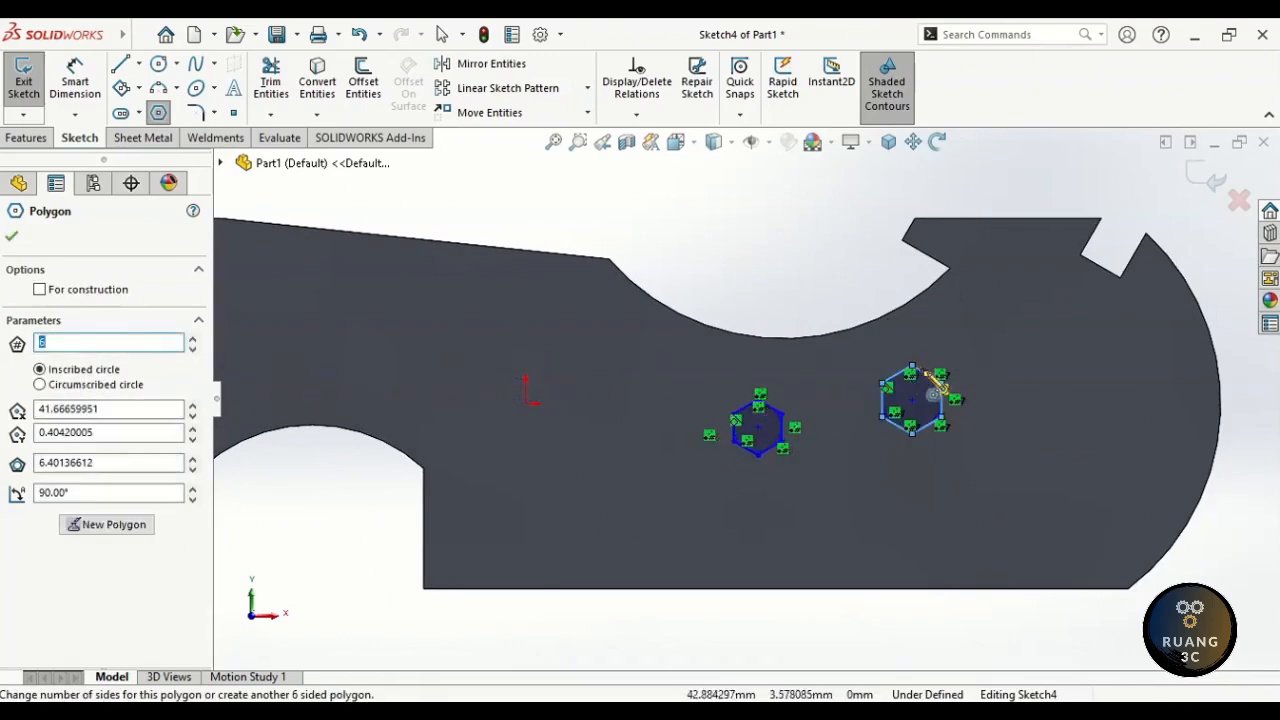
{"action": "left_click_drag", "start_coordinate": [1062, 456], "coordinate": [1069, 432]}
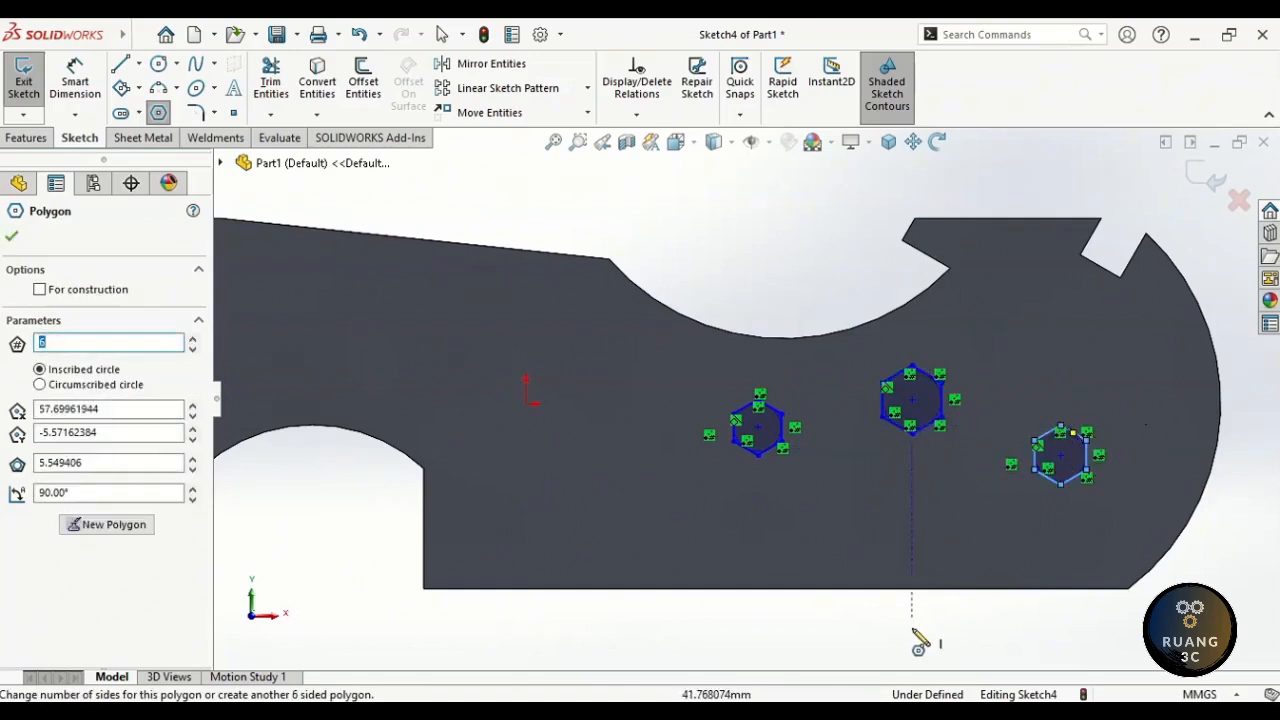
{"action": "key", "text": "Escape"}
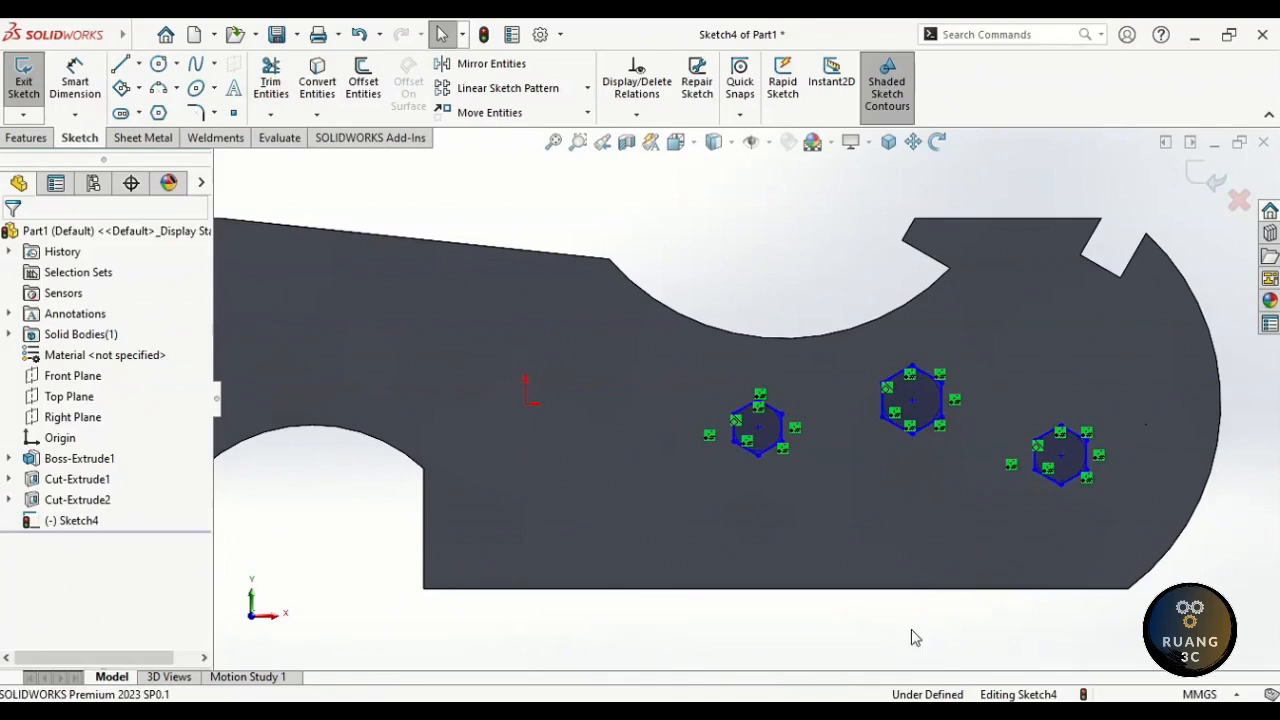
- Fit the plate in view and turn off View Sketch Relations for Sketch4's hexagons
{"action": "left_click", "coordinate": [551, 143]}
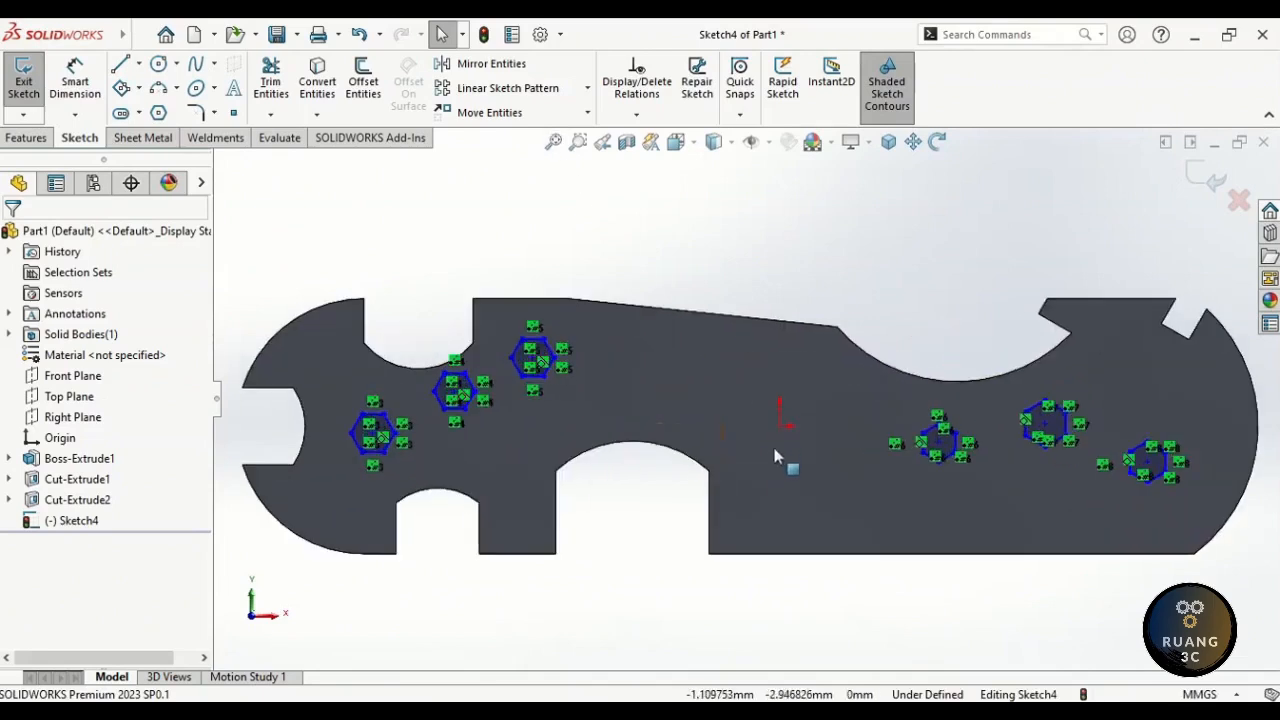
{"action": "left_click", "coordinate": [373, 432]}
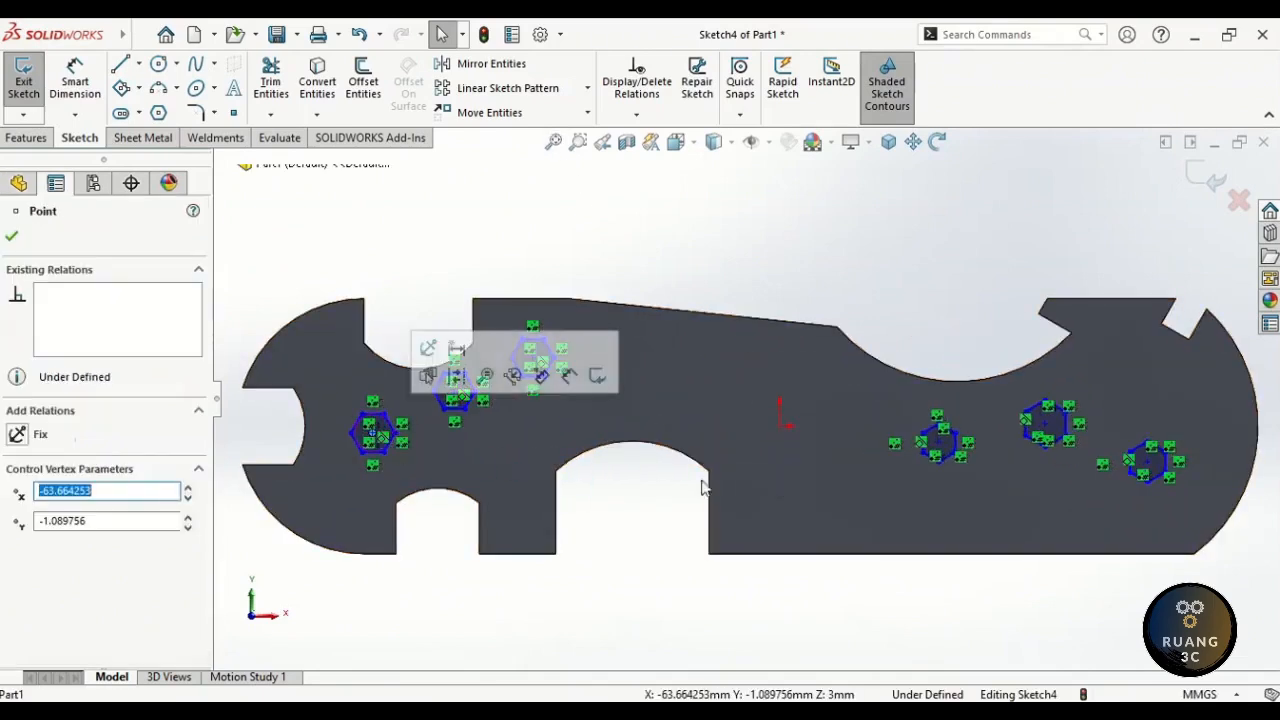
{"action": "left_click", "coordinate": [1148, 463], "text": "ctrl"}
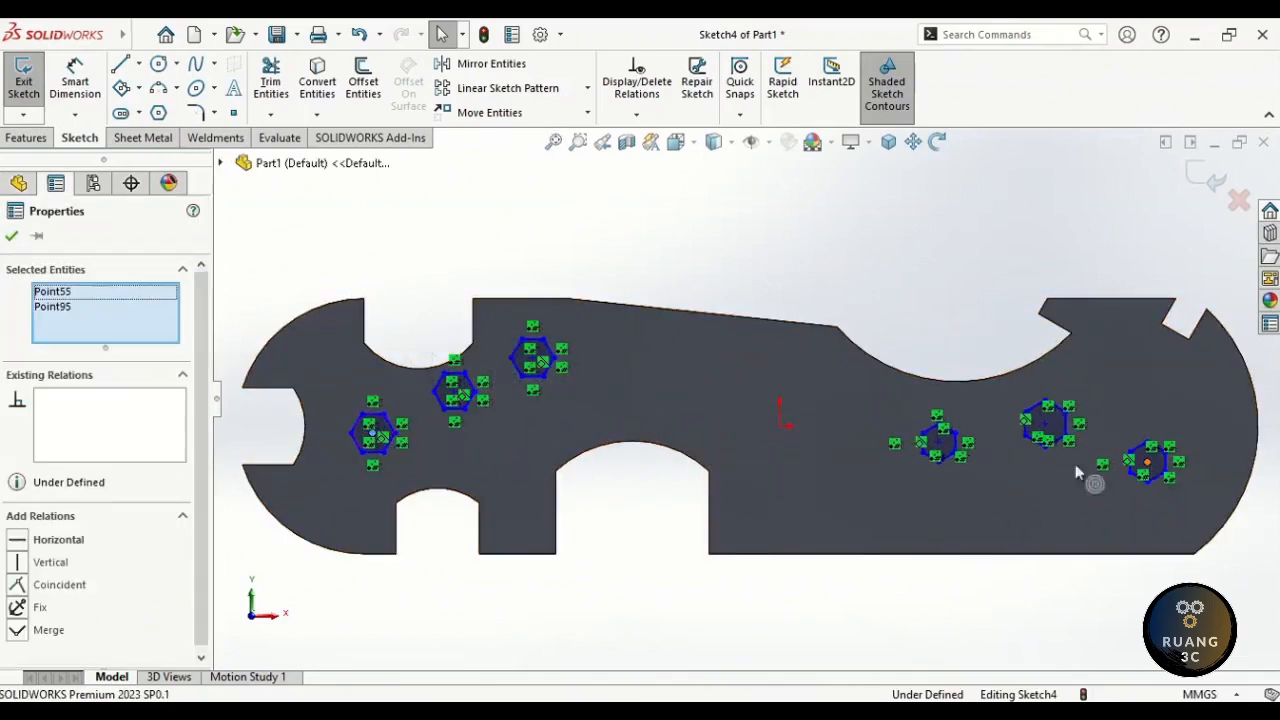
{"action": "left_click", "coordinate": [781, 427], "text": "ctrl"}
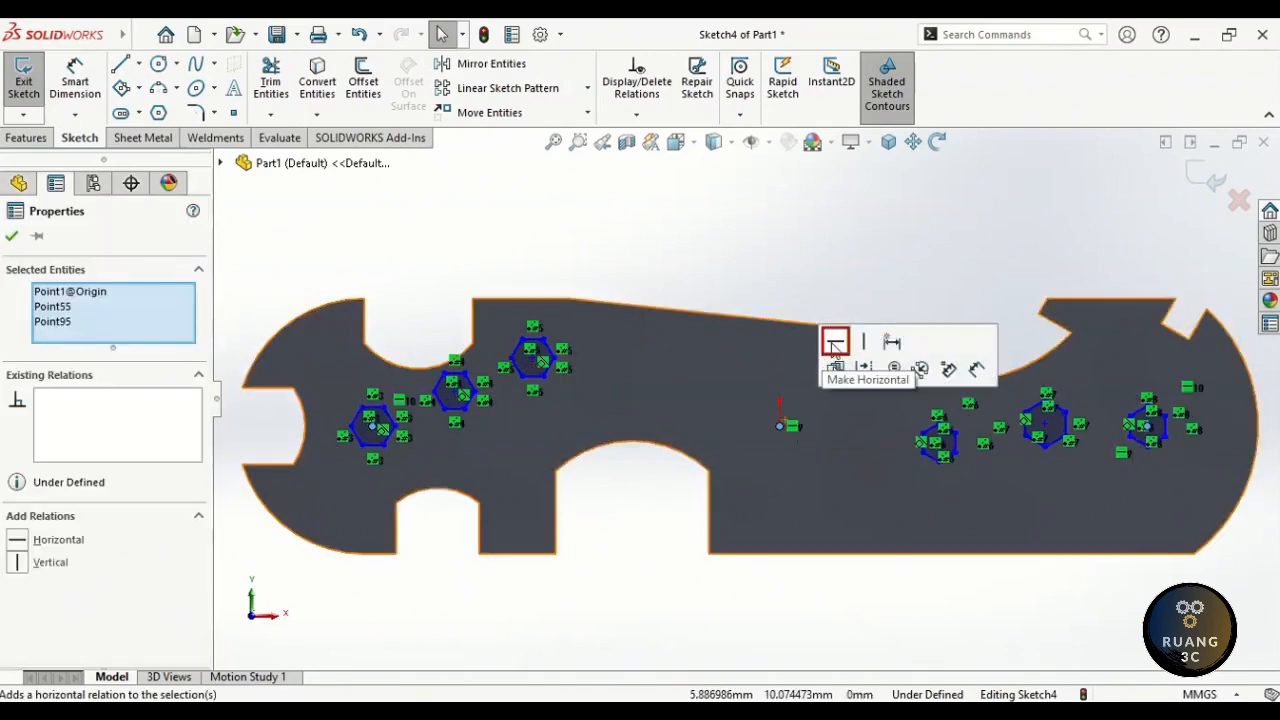
{"action": "left_click", "coordinate": [842, 298]}
{"action": "left_click", "coordinate": [766, 142]}
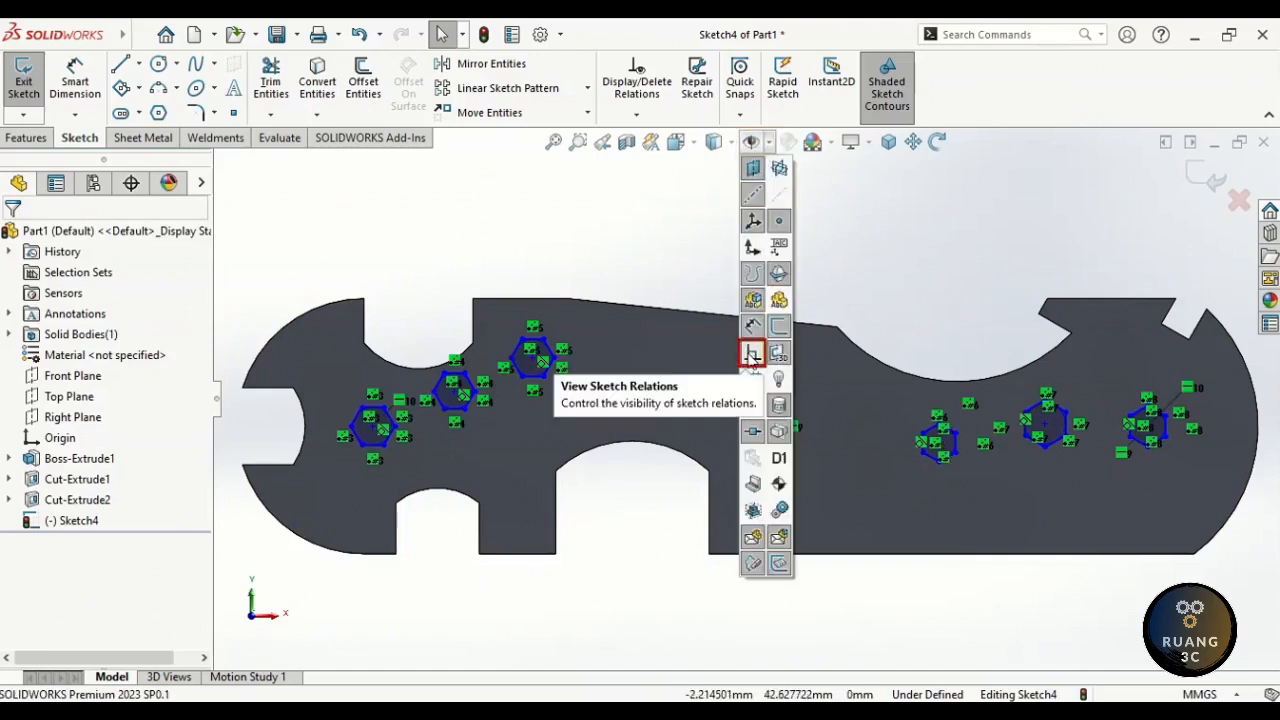
{"action": "left_click", "coordinate": [752, 355]}
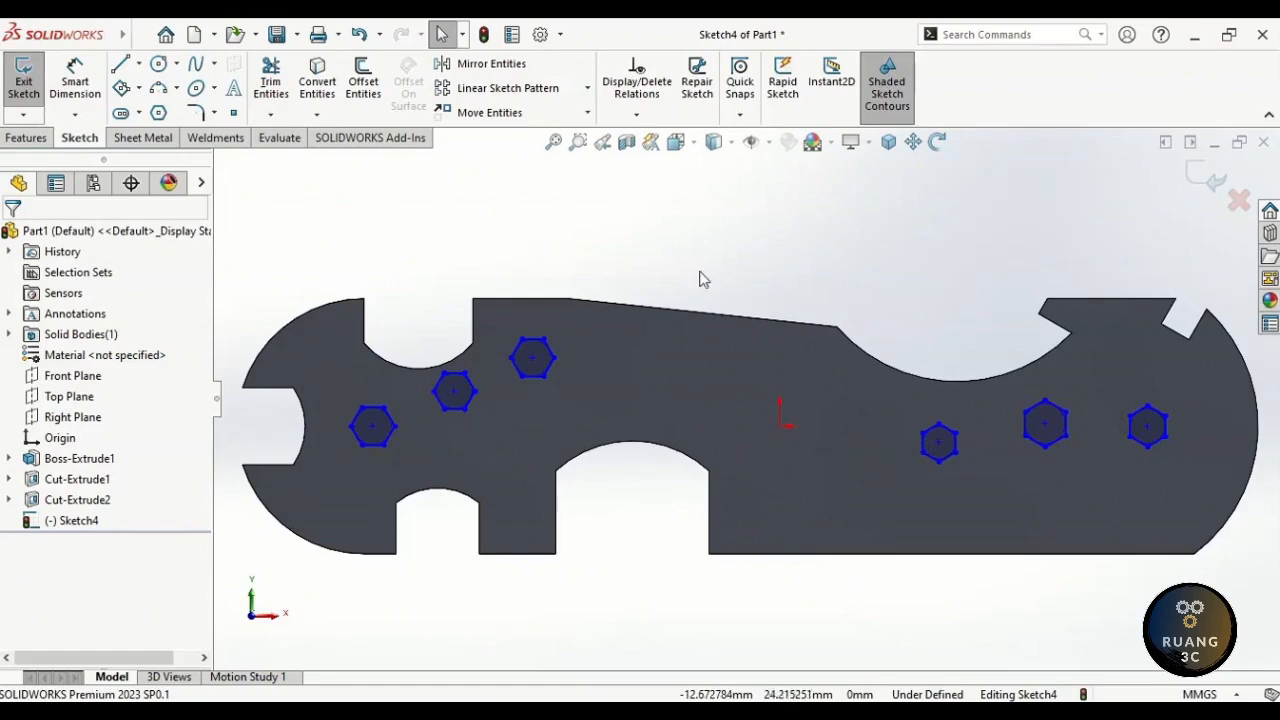
{"action": "right_click_drag", "start_coordinate": [714, 277], "coordinate": [705, 310]}
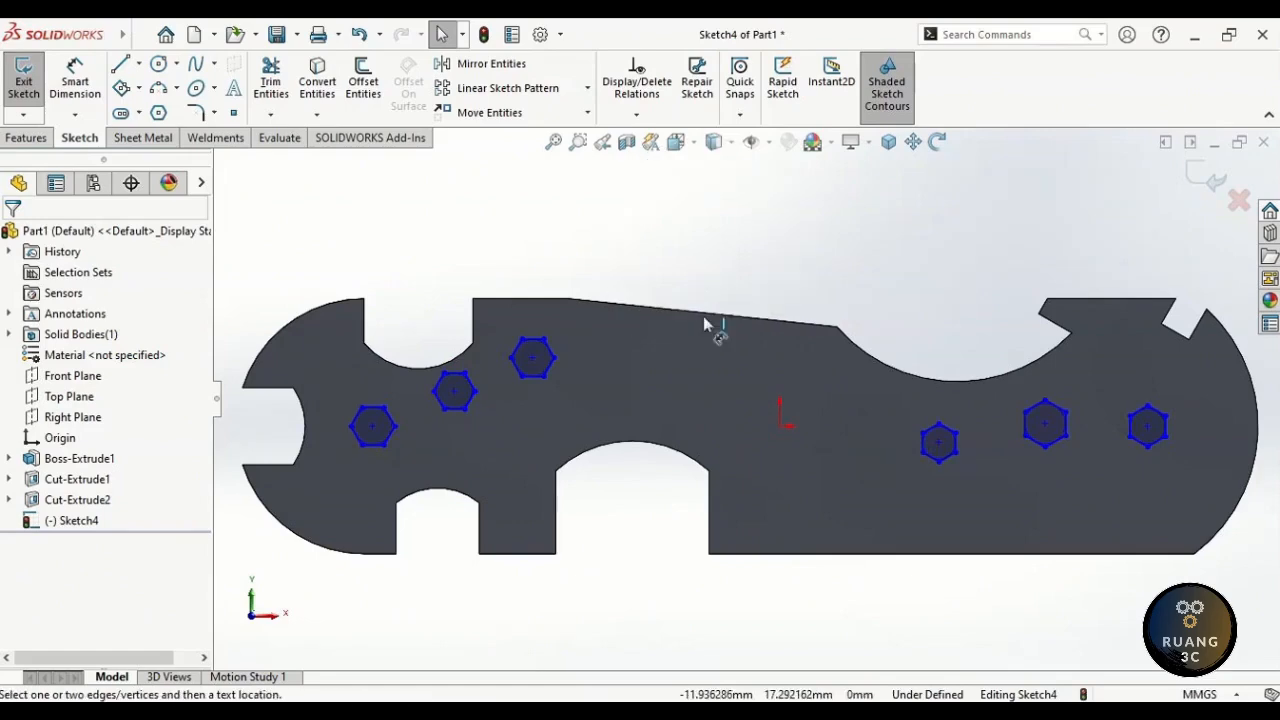
- Size the three left hexagons at 10, 13 and 8 mm with Smart Dimension
{"action": "left_click", "coordinate": [372, 447]}
{"action": "left_click", "coordinate": [320, 428]}
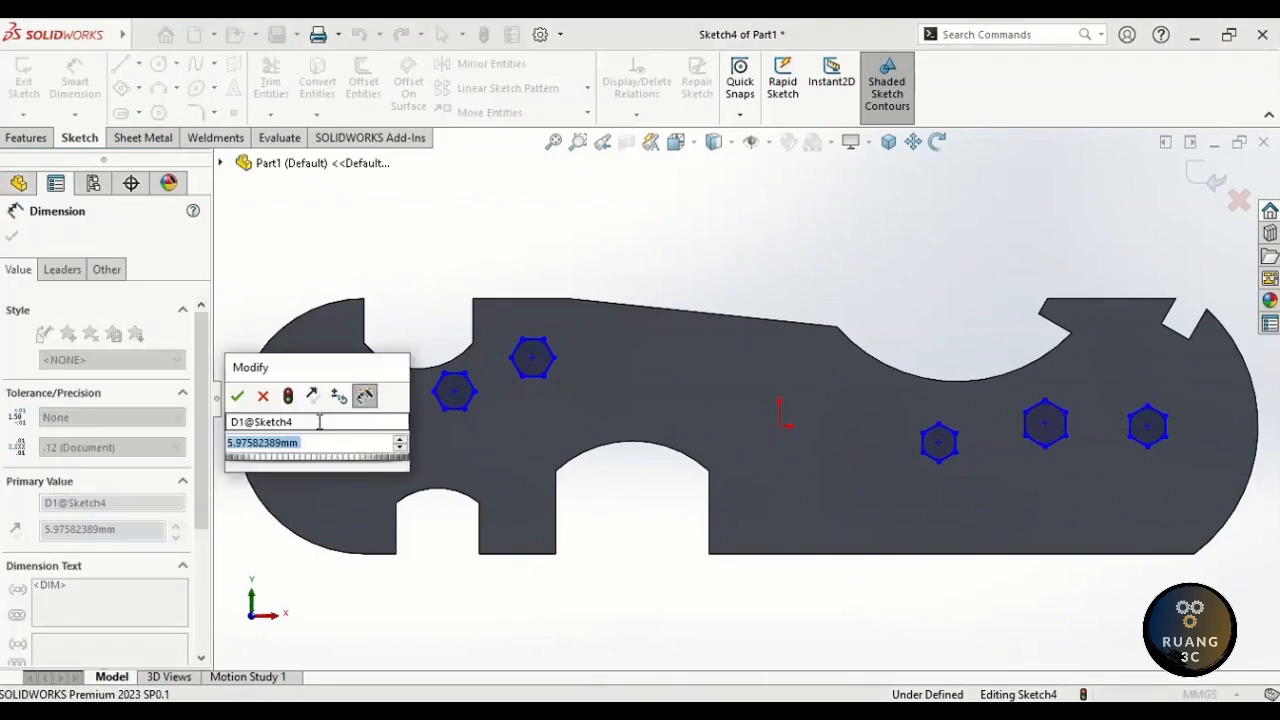
{"action": "type", "text": "10"}
{"action": "key", "text": "Return"}
{"action": "left_click", "coordinate": [450, 409]}
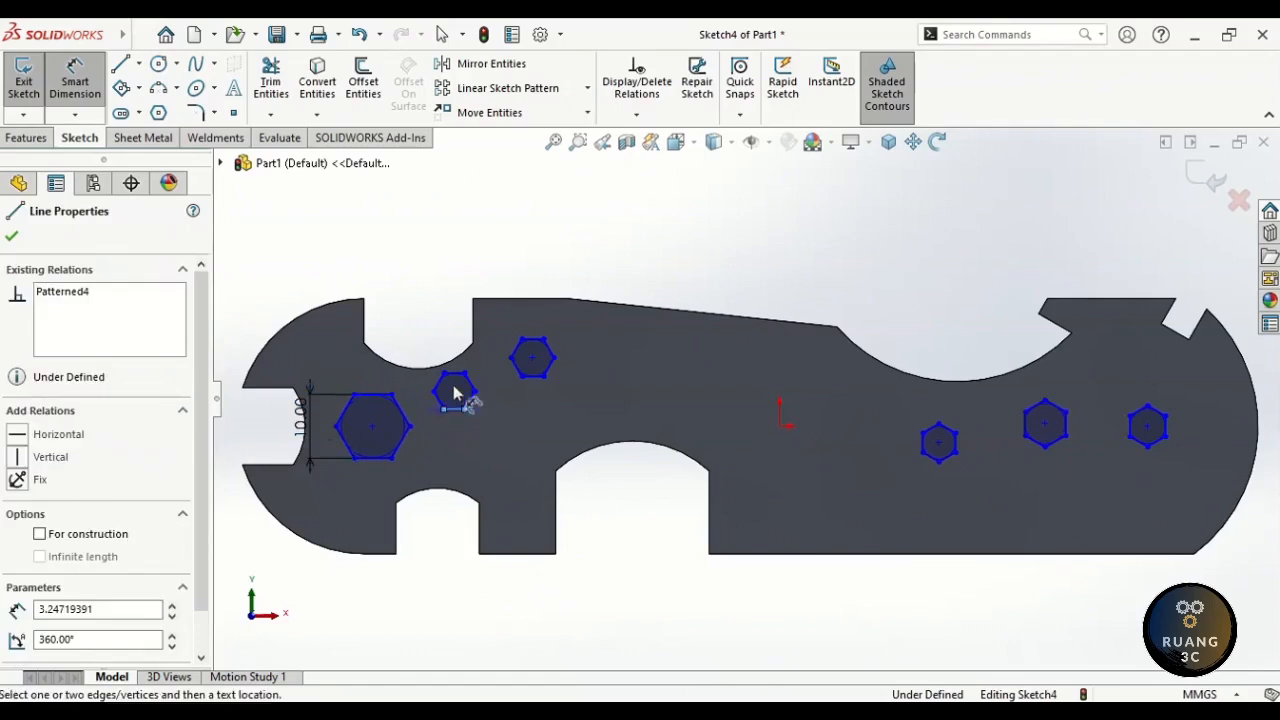
{"action": "left_click", "coordinate": [414, 381]}
{"action": "type", "text": "13"}
{"action": "key", "text": "Return"}
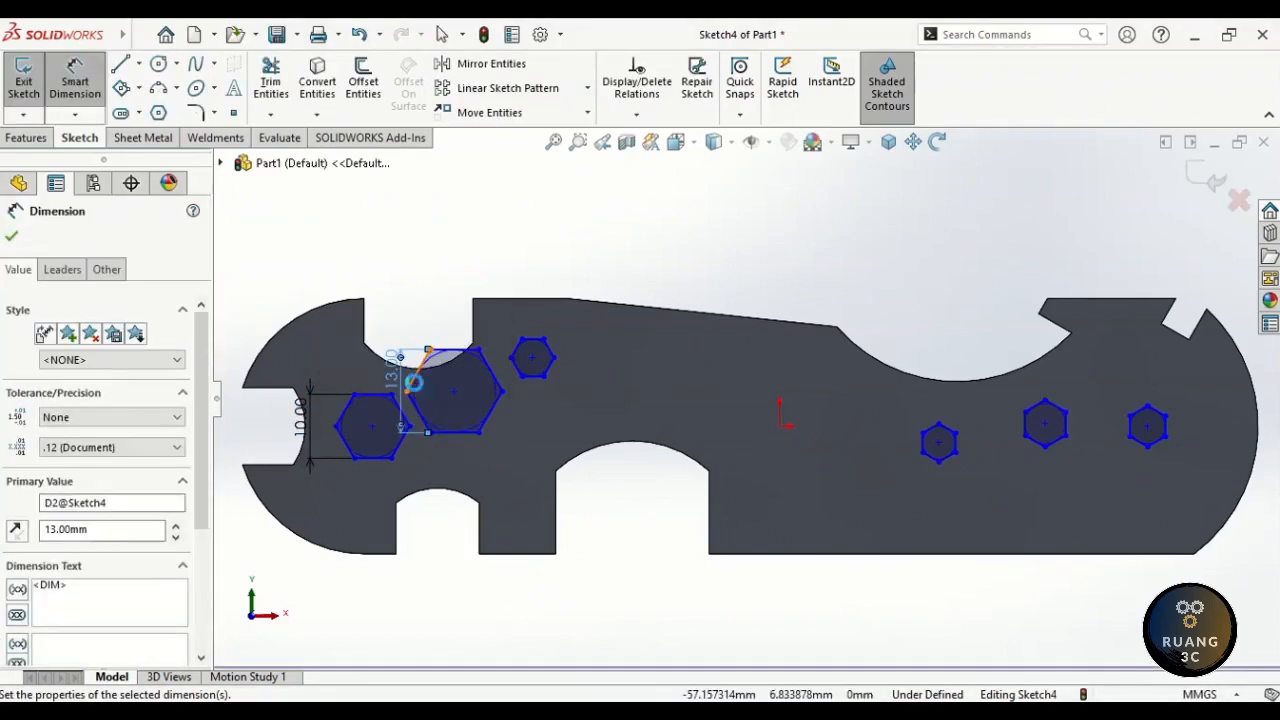
{"action": "left_click", "coordinate": [531, 377]}
{"action": "left_click", "coordinate": [499, 343]}
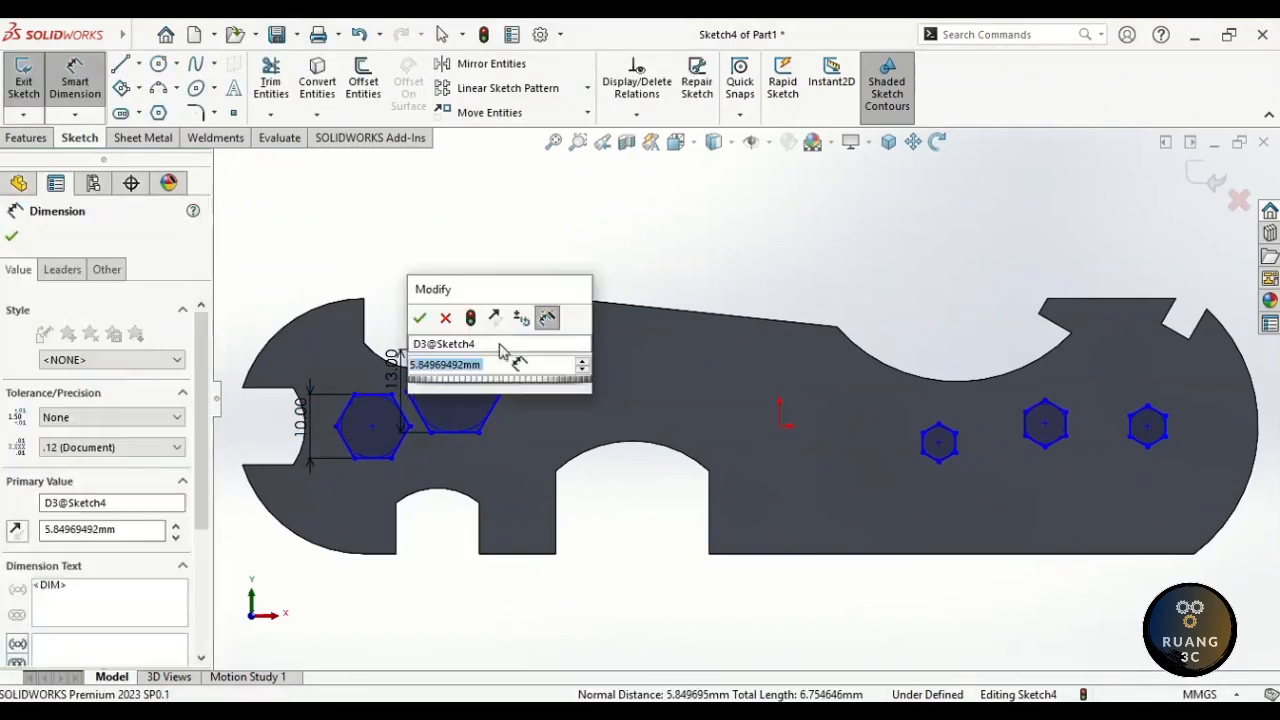
{"action": "type", "text": "8"}
{"action": "key", "text": "Return"}
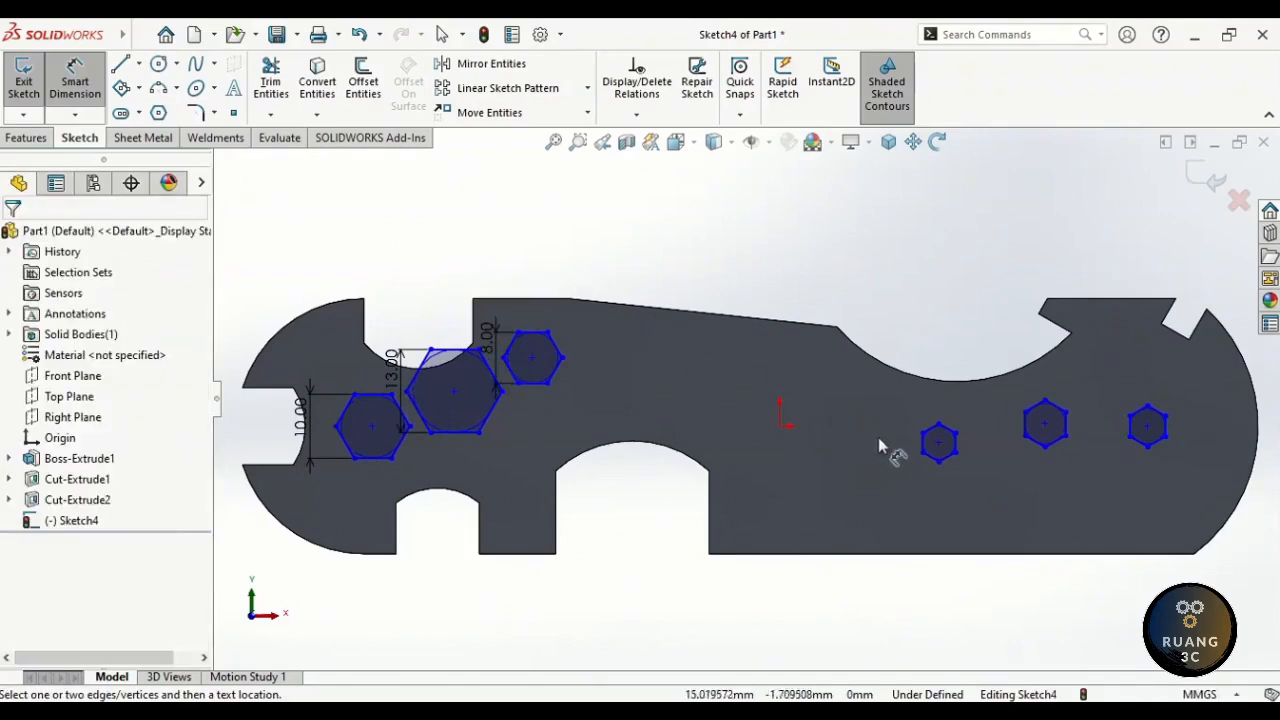
- Size the three right hexagons at 10, 14 and 17 mm
{"action": "left_click", "coordinate": [921, 447]}
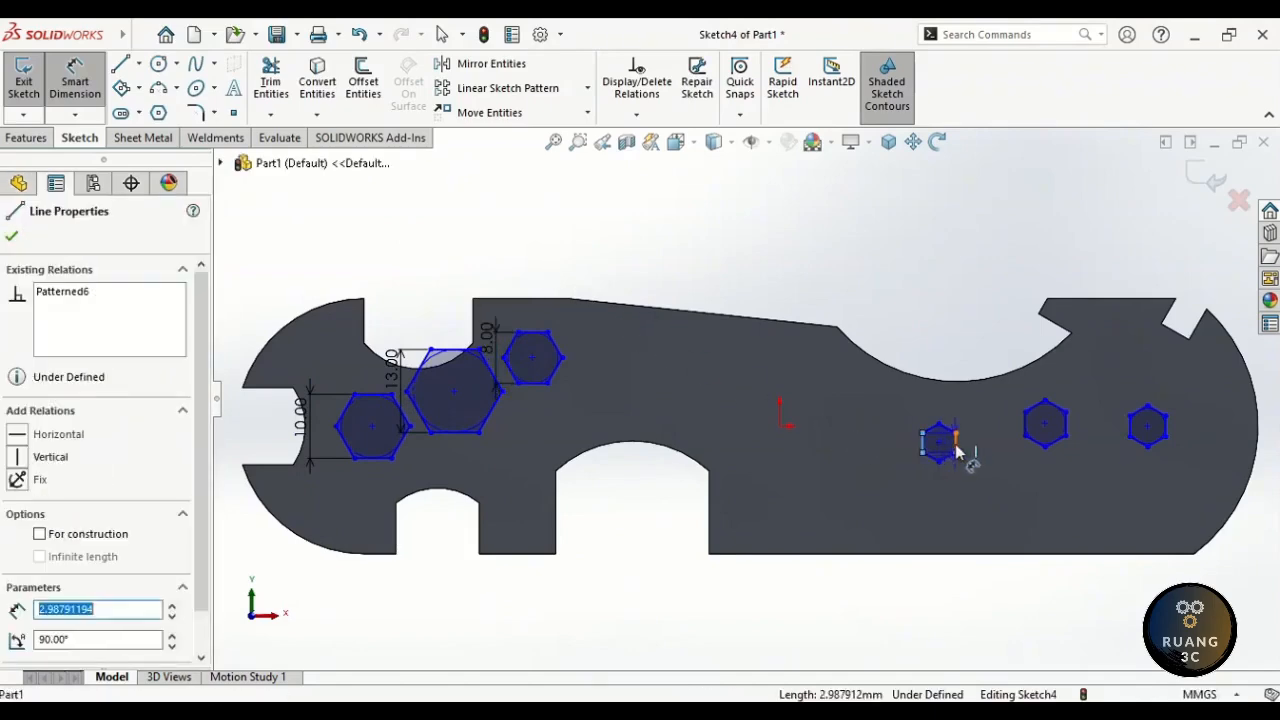
{"action": "left_click", "coordinate": [955, 522]}
{"action": "type", "text": "10"}
{"action": "key", "text": "Return"}
{"action": "left_click", "coordinate": [1068, 428]}
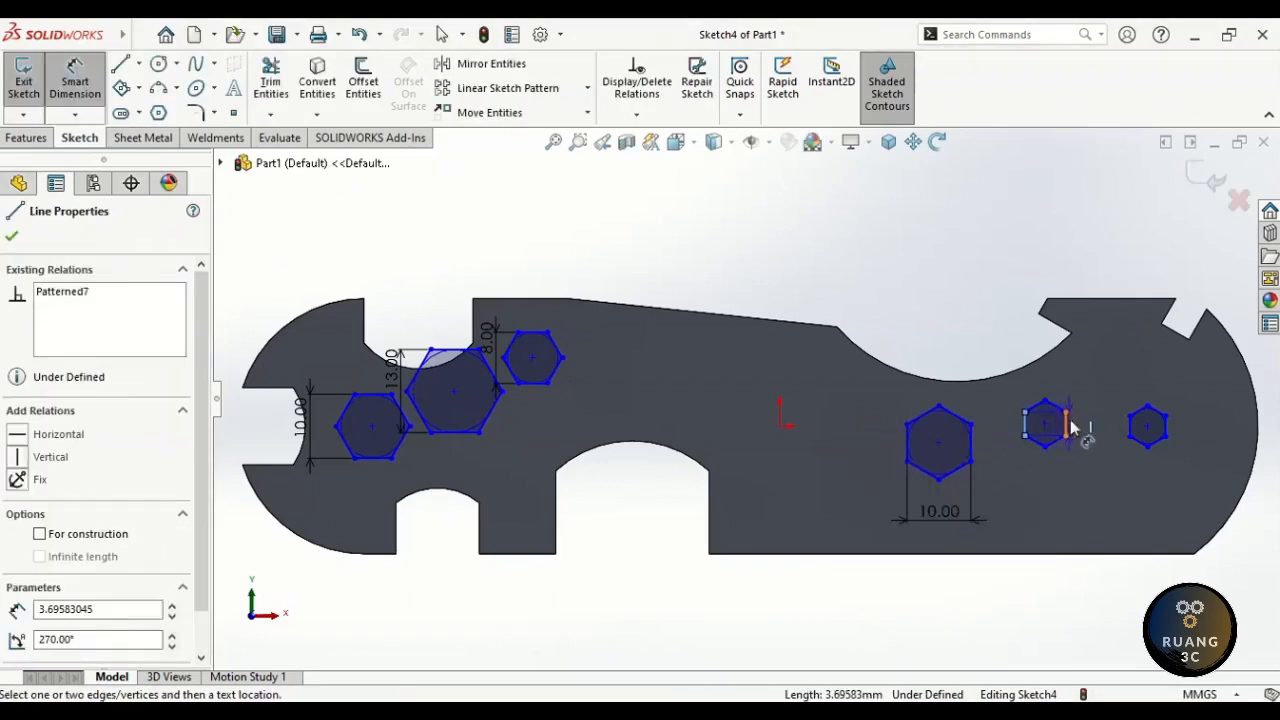
{"action": "left_click", "coordinate": [1057, 514]}
{"action": "type", "text": "14"}
{"action": "key", "text": "Return"}
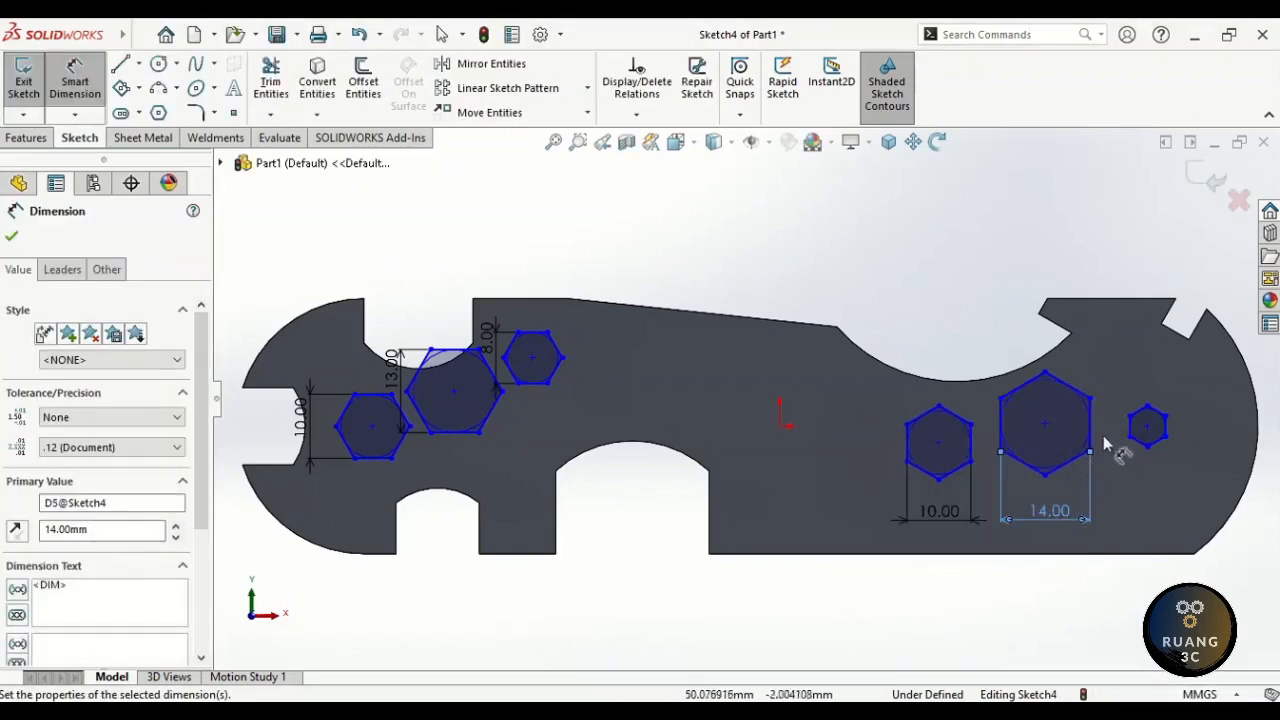
{"action": "left_click", "coordinate": [1150, 438]}
{"action": "left_click", "coordinate": [1155, 518]}
{"action": "type", "text": "17"}
{"action": "key", "text": "Return"}
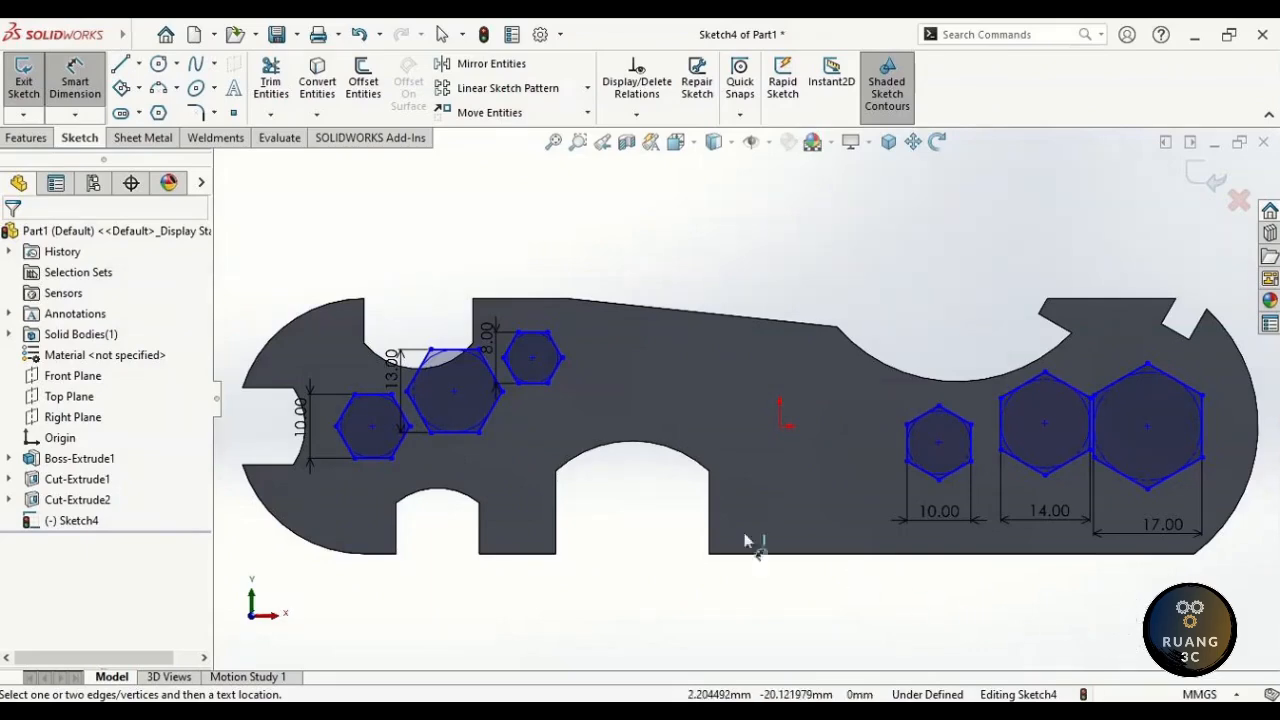
- Offset the 13 mm and 8 mm hexagon centres 7 and 9.5 mm vertically from the origin
{"action": "left_click", "coordinate": [455, 394]}
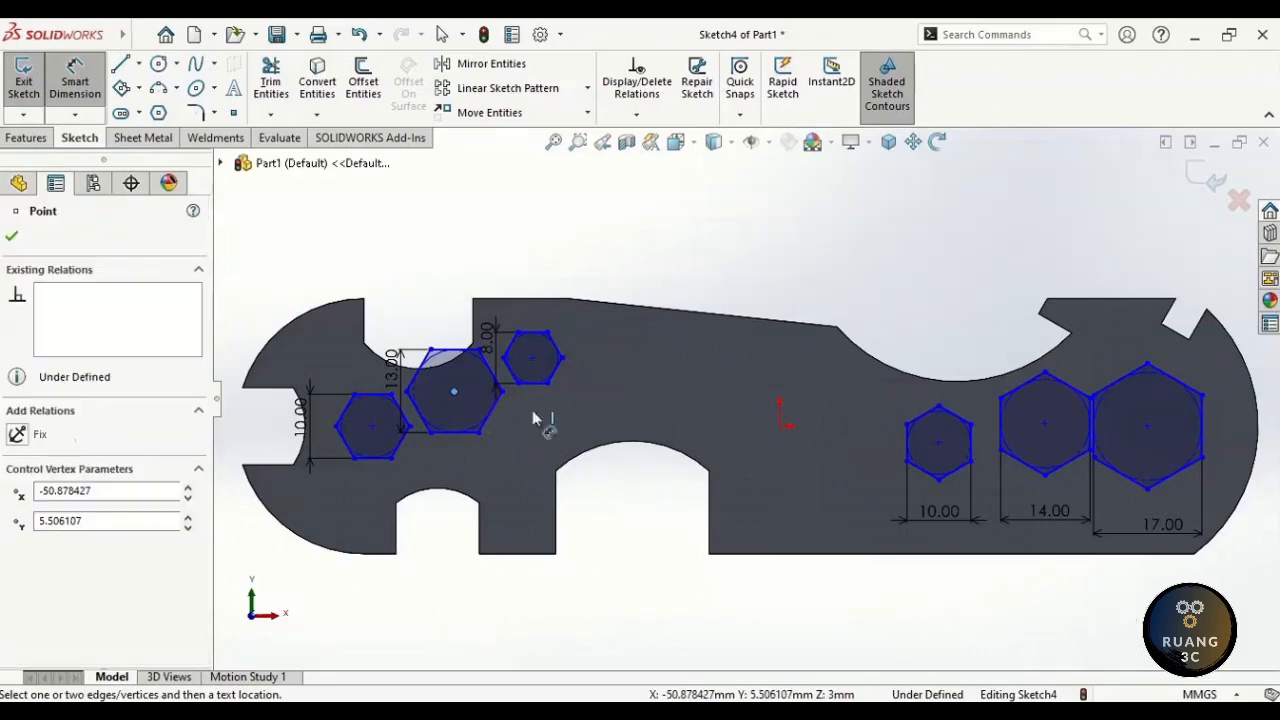
{"action": "left_click", "coordinate": [780, 427]}
{"action": "scroll", "coordinate": [625, 414], "scroll_direction": "down", "scroll_amount": 3}
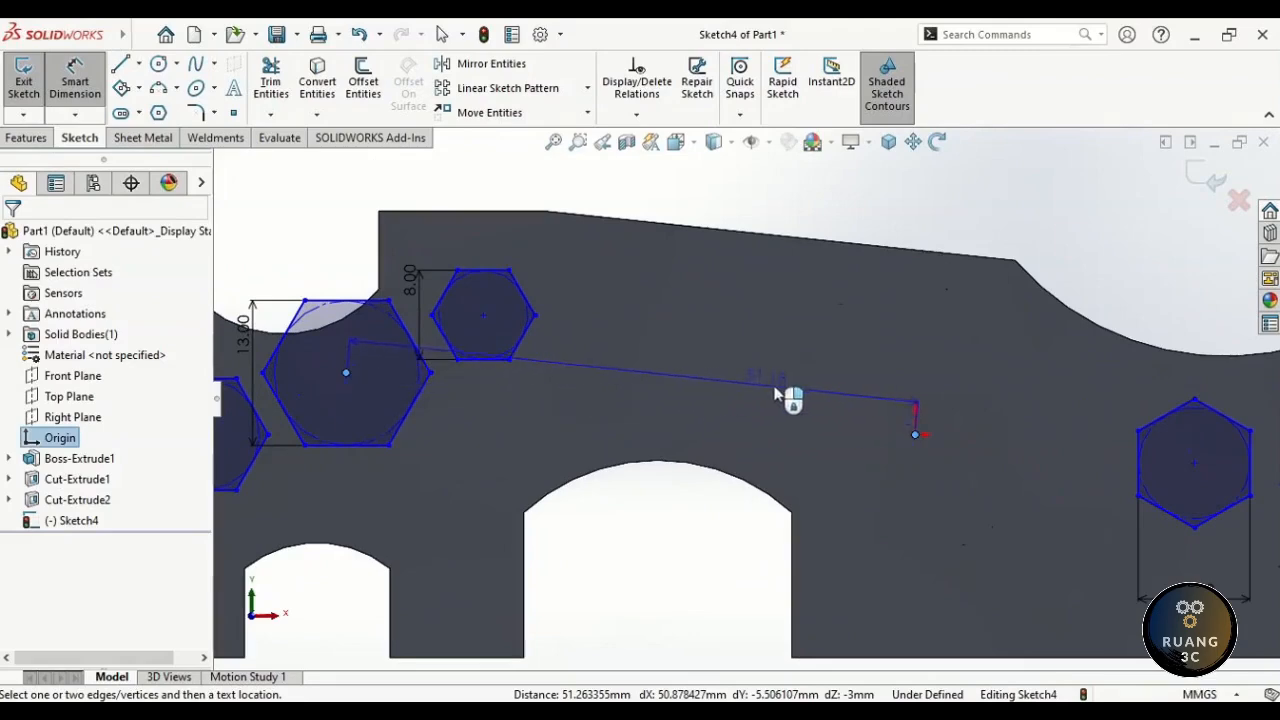
{"action": "left_click", "coordinate": [739, 412]}
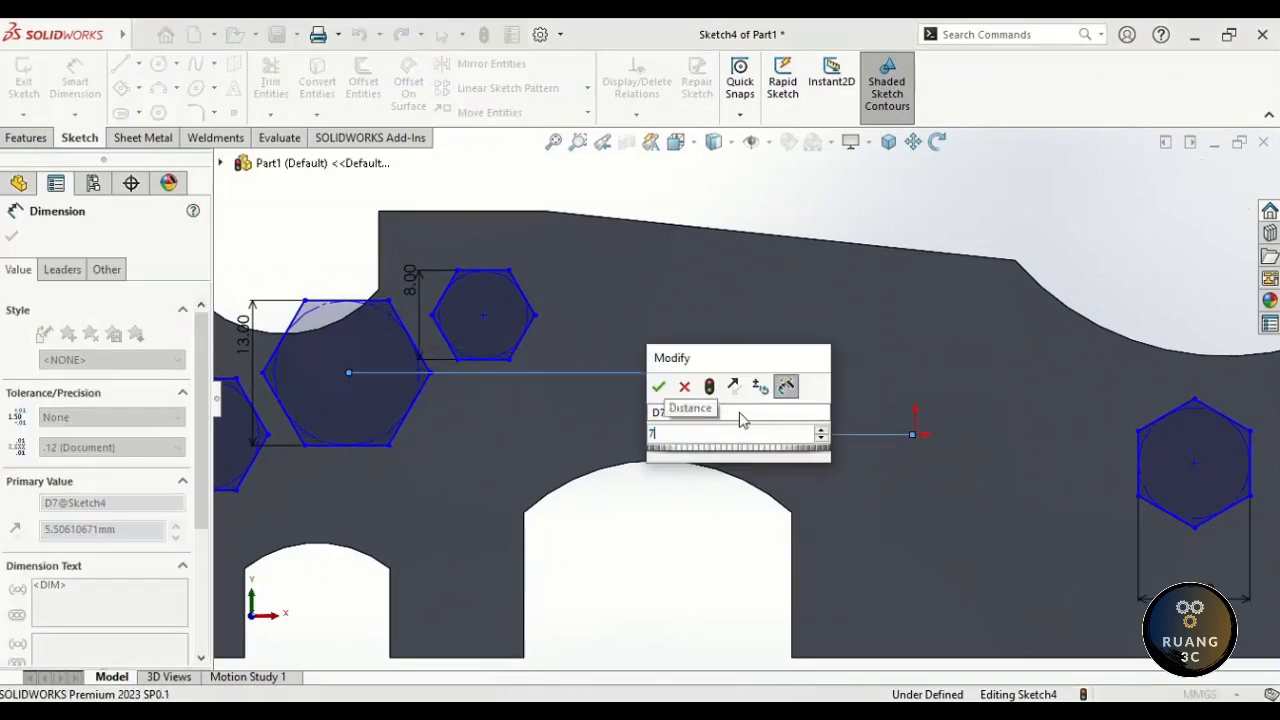
{"action": "type", "text": "7"}
{"action": "key", "text": "Return"}
{"action": "left_click", "coordinate": [483, 315]}
{"action": "left_click", "coordinate": [915, 436]}
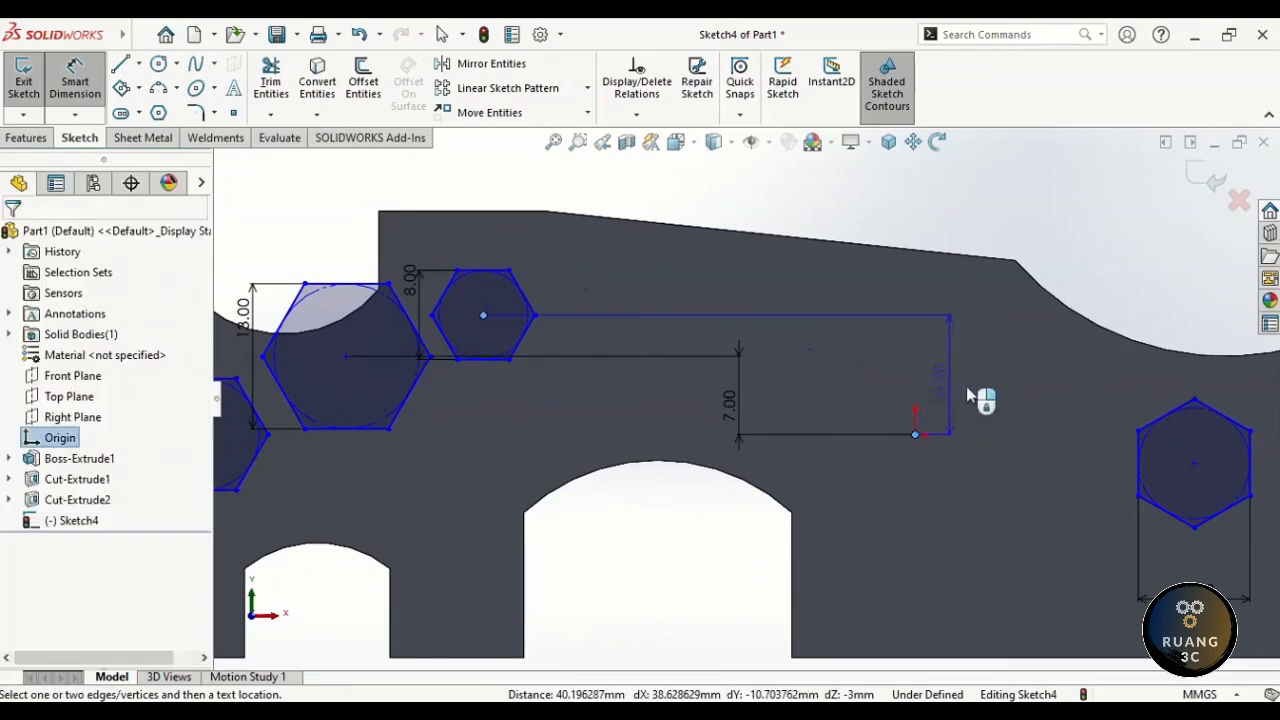
{"action": "left_click", "coordinate": [838, 390]}
{"action": "type", "text": "9.5"}
{"action": "key", "text": "Return"}
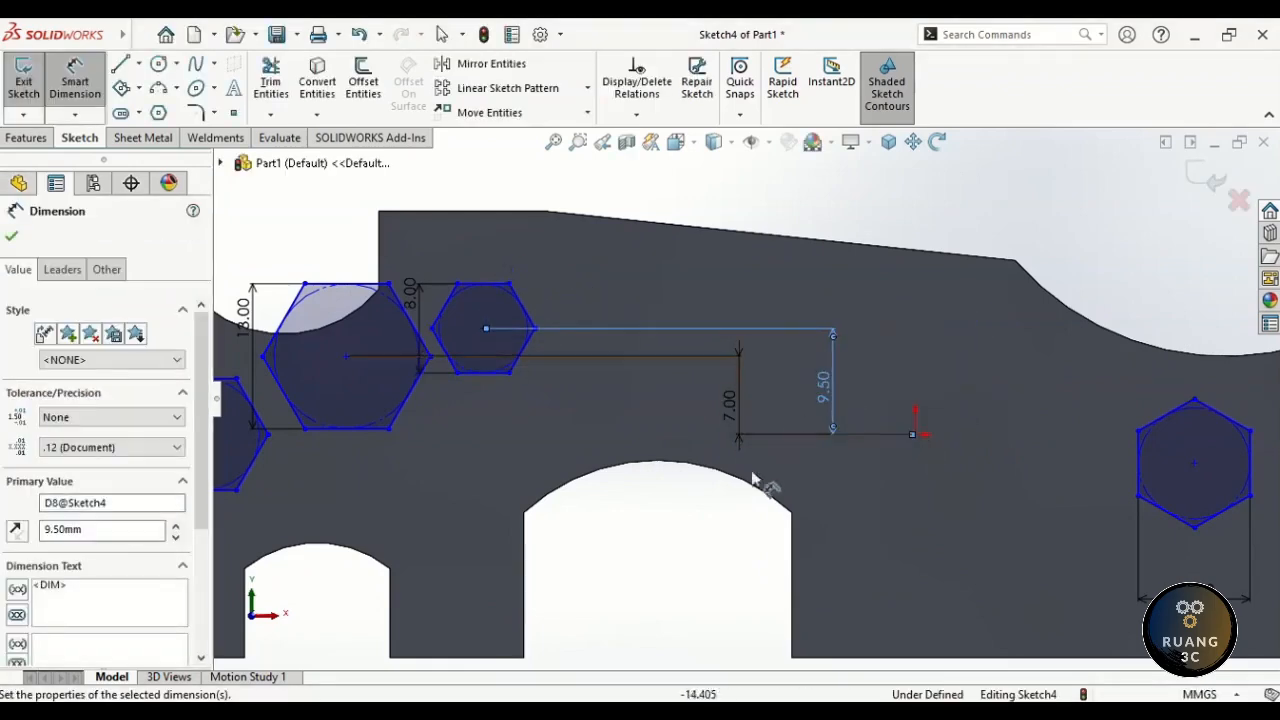
{"action": "left_click", "coordinate": [855, 190]}
- Slide the small hexagon right and move the 7.00 dimension beside the large hexagon
{"action": "middle_click_drag", "start_coordinate": [626, 302], "coordinate": [900, 280], "text": "ctrl"}
{"action": "key", "text": "Escape"}
{"action": "left_click_drag", "start_coordinate": [759, 306], "coordinate": [926, 307]}
{"action": "left_click_drag", "start_coordinate": [621, 335], "coordinate": [726, 334]}
{"action": "key", "text": "Escape"}
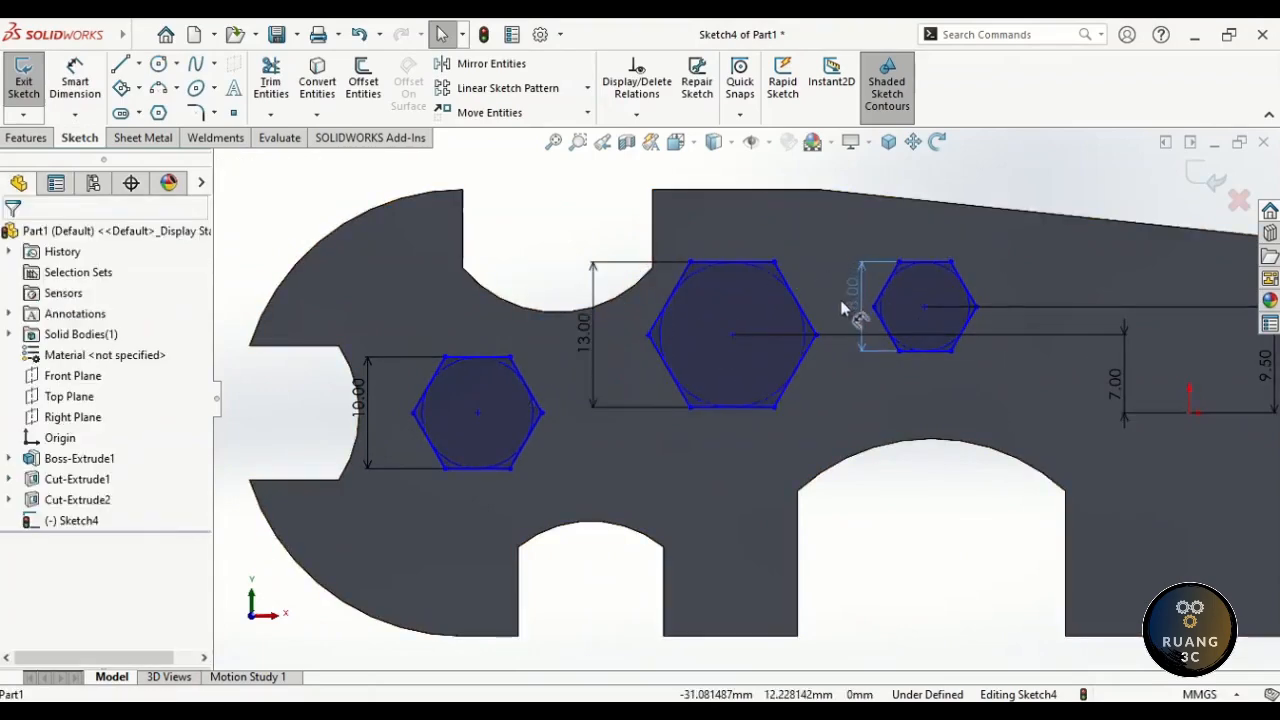
{"action": "left_click", "coordinate": [841, 305]}
{"action": "left_click", "coordinate": [900, 460]}
{"action": "left_click_drag", "start_coordinate": [1116, 383], "coordinate": [816, 386]}
{"action": "scroll", "coordinate": [915, 240], "scroll_direction": "up", "scroll_amount": 1}
{"action": "middle_click_drag", "start_coordinate": [1072, 241], "coordinate": [700, 256], "text": "ctrl"}
{"action": "middle_click_drag", "start_coordinate": [1093, 299], "coordinate": [822, 282], "text": "ctrl"}
{"action": "right_click_drag", "start_coordinate": [757, 271], "coordinate": [742, 307]}
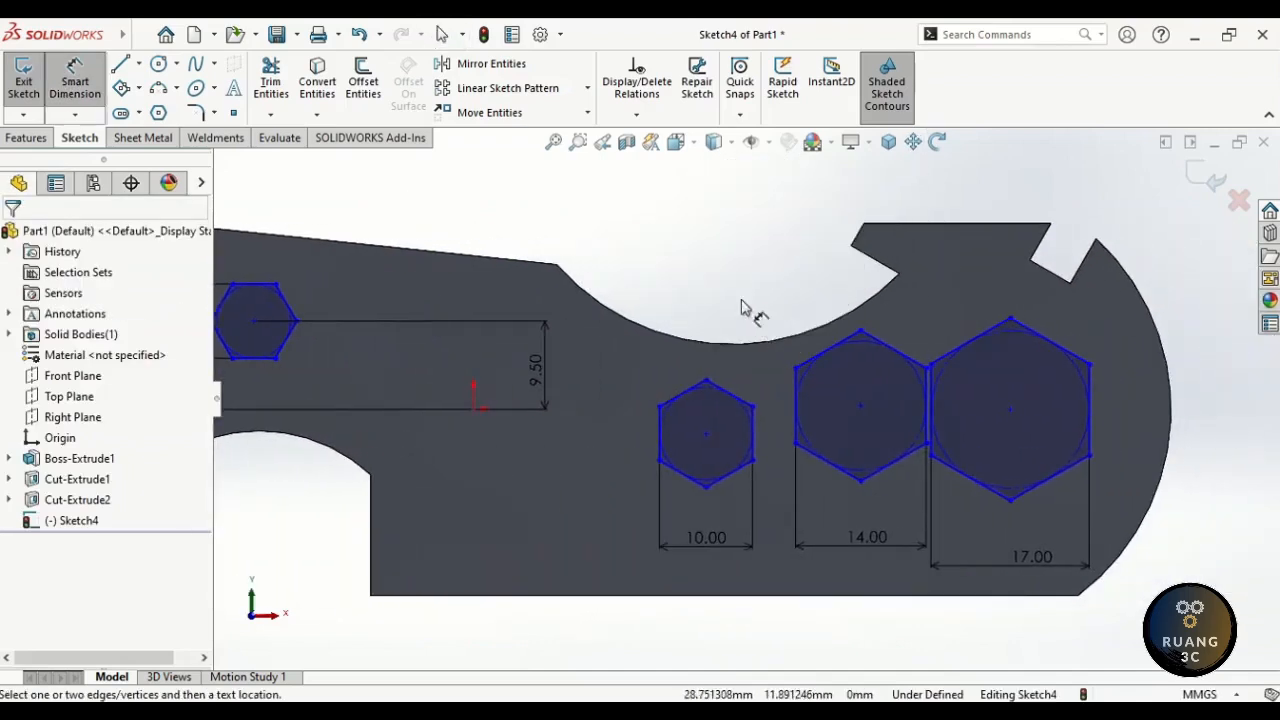
- Offset the 10 mm right hexagon and 17 mm hexagon centres 2 and 8 mm vertically
{"action": "left_click", "coordinate": [712, 431]}
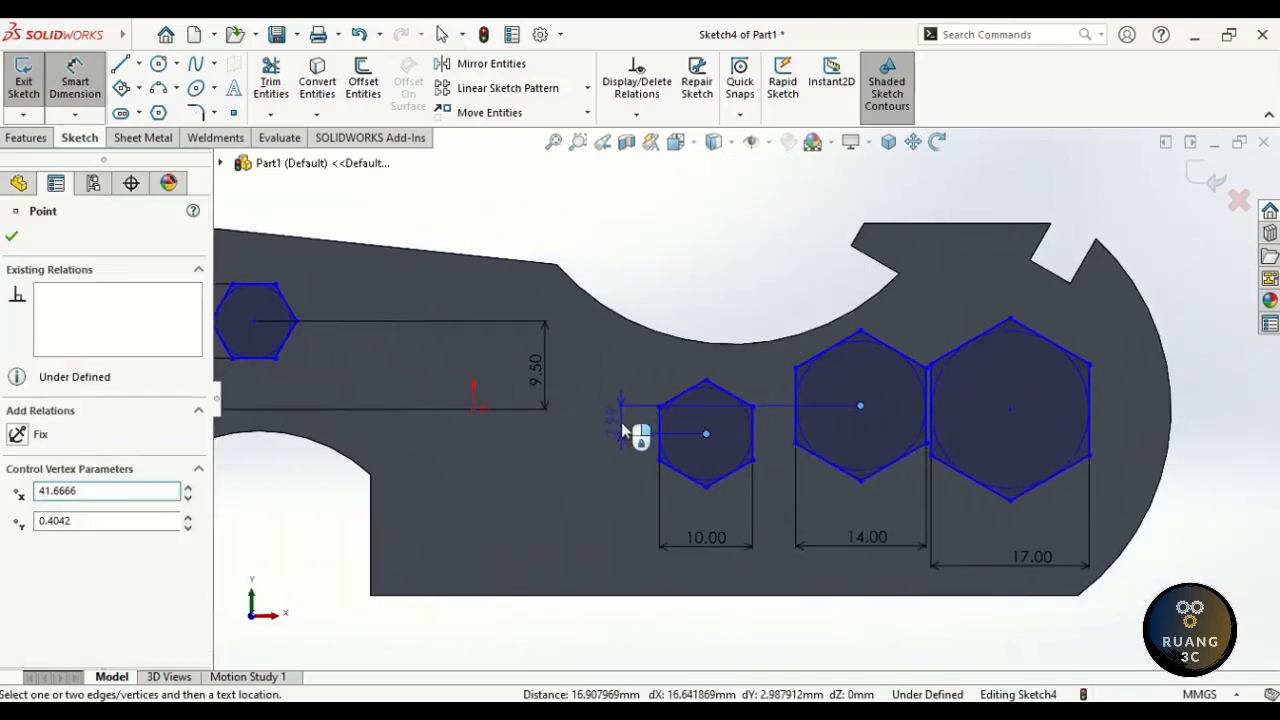
{"action": "left_click", "coordinate": [622, 430]}
{"action": "type", "text": "2.98791194mm"}
{"action": "key", "text": "Return"}
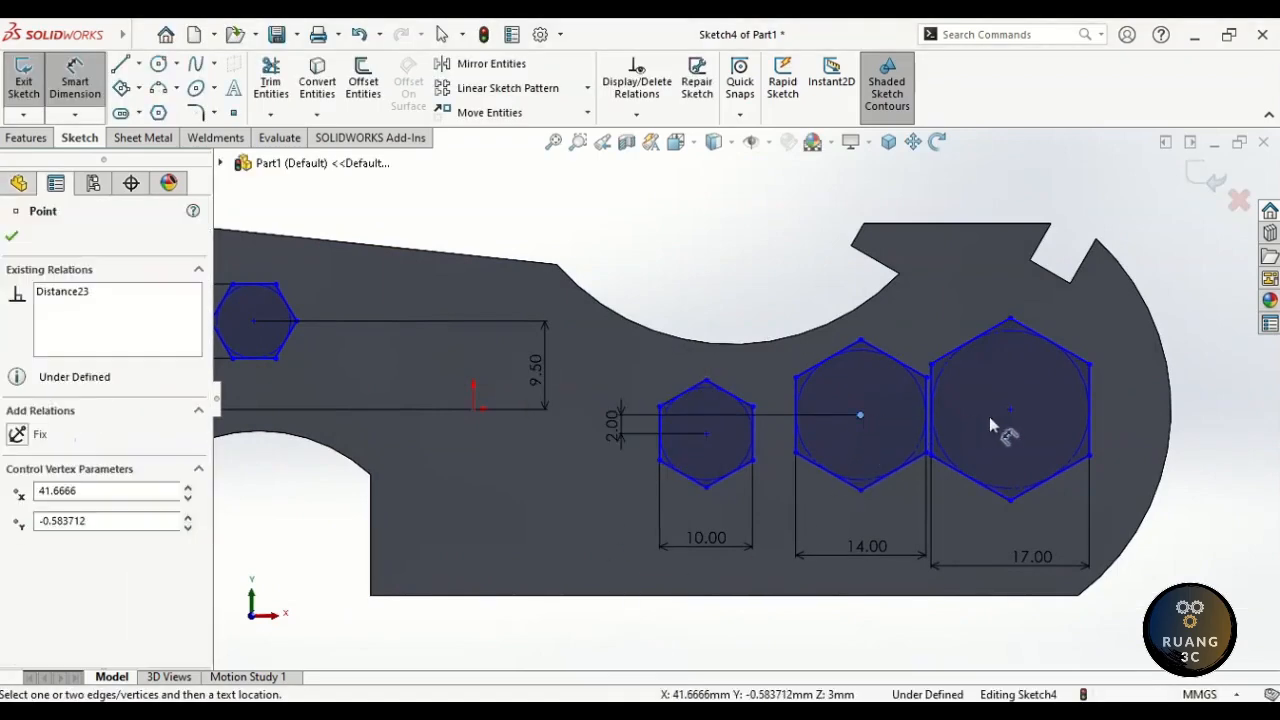
{"action": "left_click", "coordinate": [1010, 408]}
{"action": "left_click", "coordinate": [1195, 440]}
{"action": "type", "text": "8"}
{"action": "key", "text": "Return"}
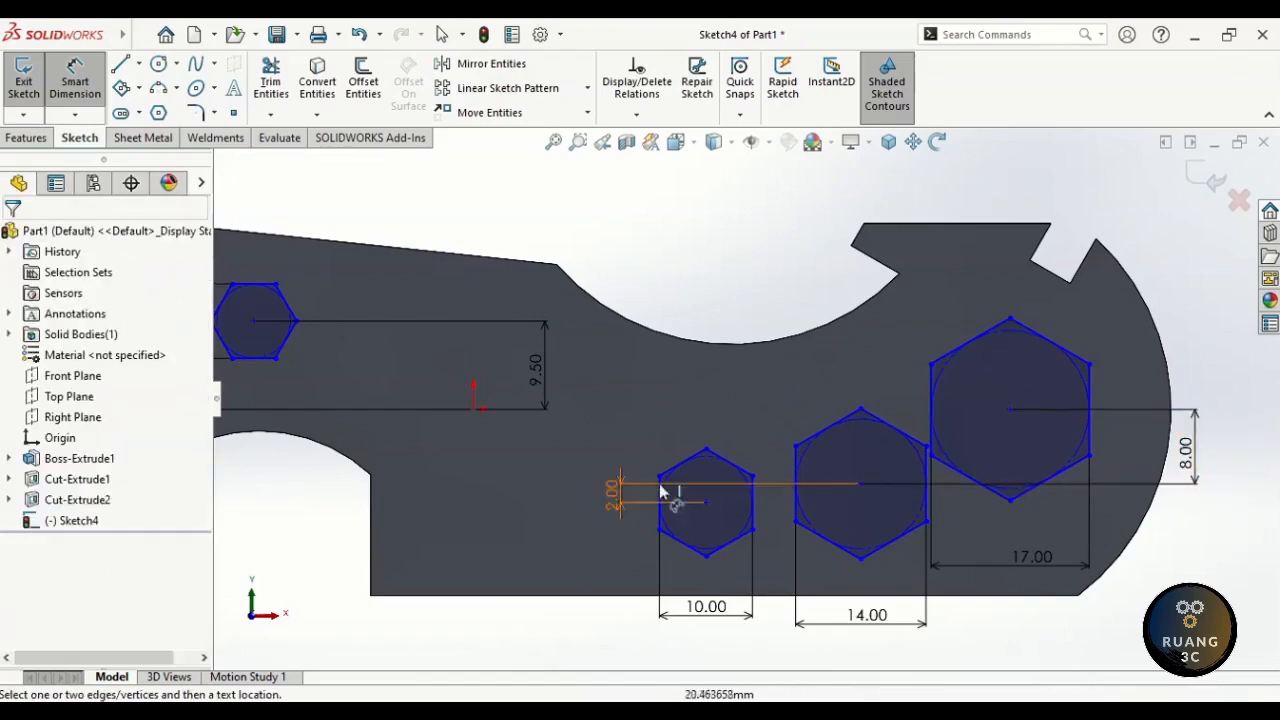
{"action": "left_click_drag", "start_coordinate": [660, 492], "coordinate": [771, 500]}
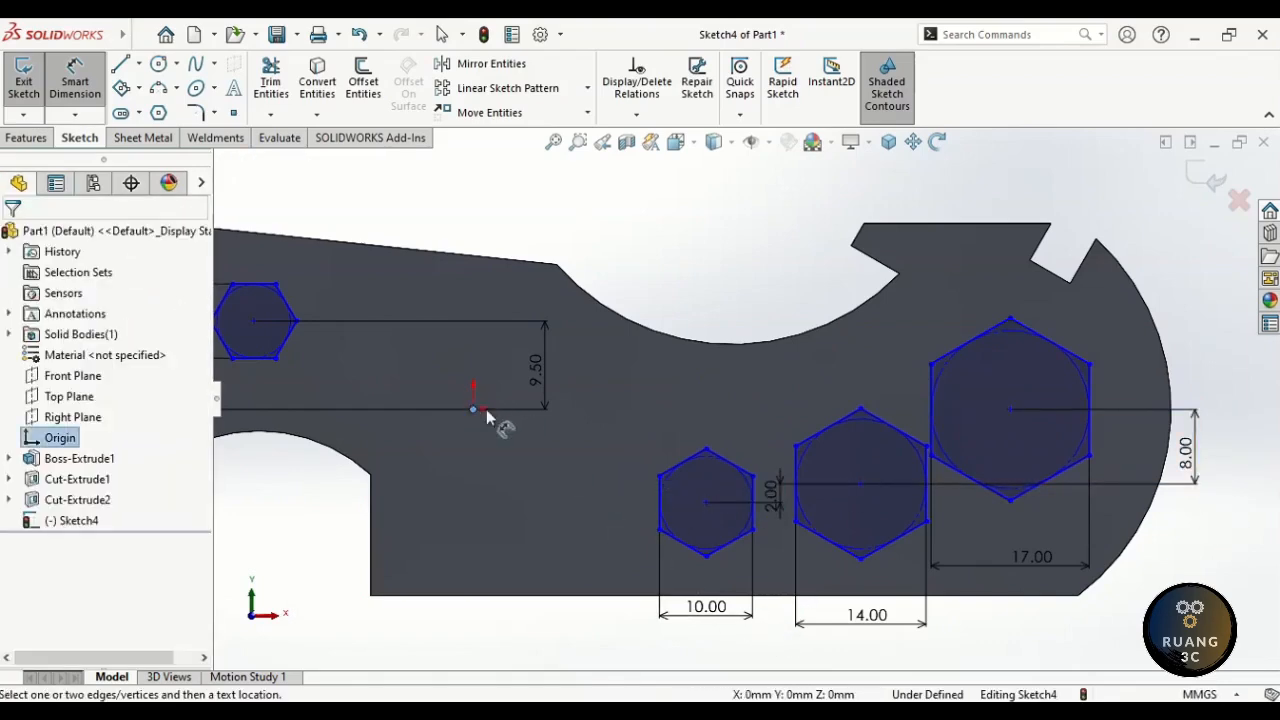
- Add a 9 mm horizontal distance from the small hexagon's centre to the origin
{"action": "left_click", "coordinate": [705, 504]}
{"action": "left_click", "coordinate": [473, 408]}
{"action": "left_click", "coordinate": [598, 242]}
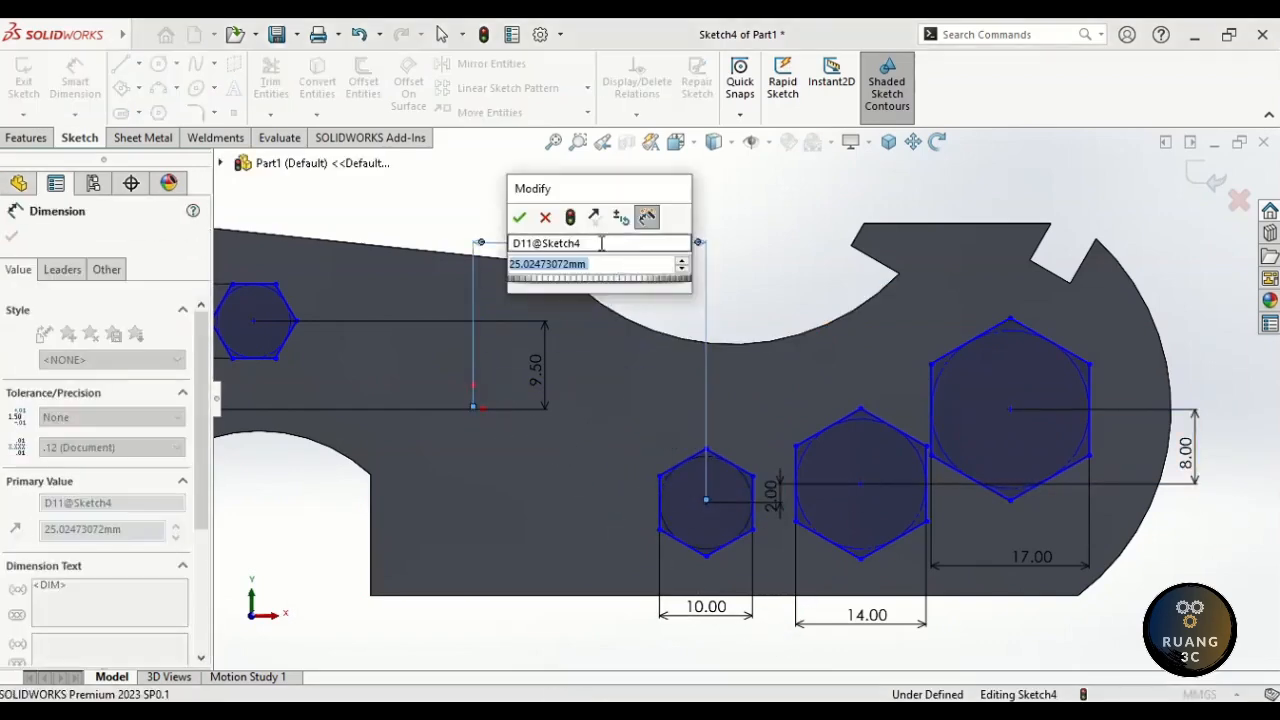
{"action": "key", "text": "Return"}
{"action": "left_click", "coordinate": [645, 257]}
{"action": "scroll", "coordinate": [678, 268], "scroll_direction": "up", "scroll_amount": 5}
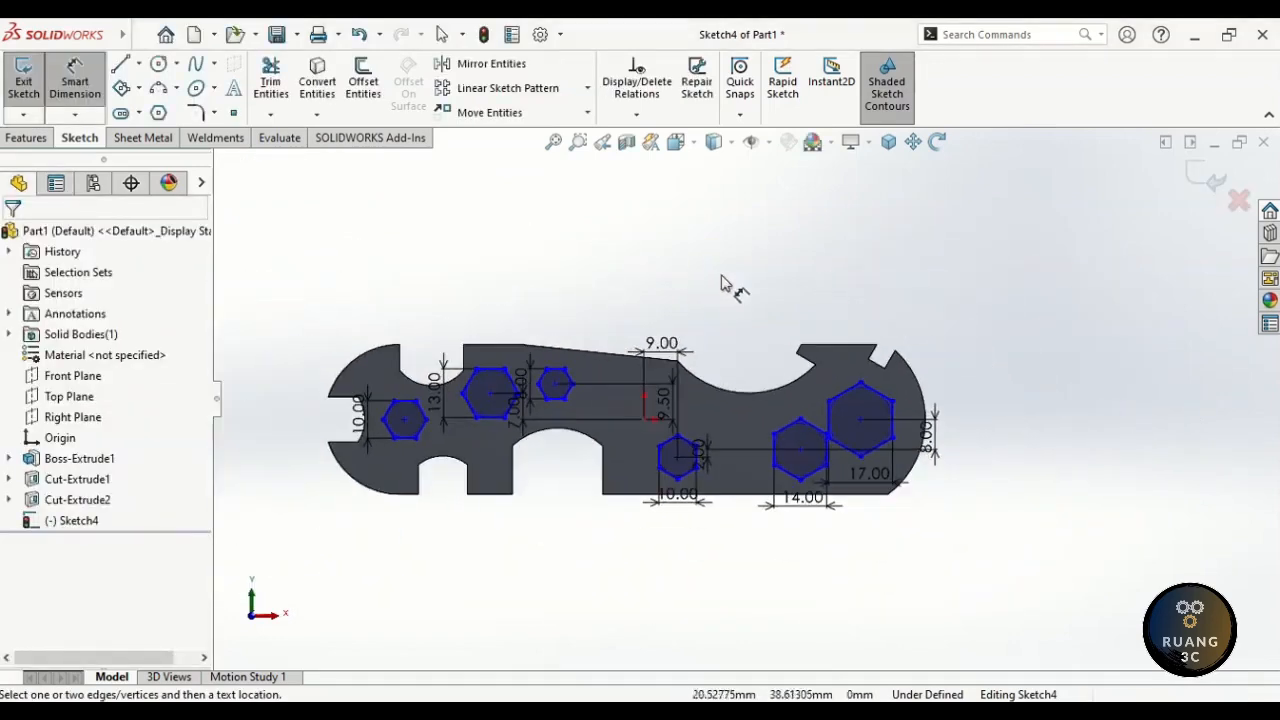
{"action": "scroll", "coordinate": [430, 419], "scroll_direction": "down", "scroll_amount": 2}
{"action": "scroll", "coordinate": [519, 424], "scroll_direction": "down", "scroll_amount": 1}
{"action": "left_click", "coordinate": [914, 146]}
{"action": "left_click_drag", "start_coordinate": [880, 221], "coordinate": [857, 219]}
{"action": "key", "text": "Escape"}
{"action": "left_click", "coordinate": [76, 115]}
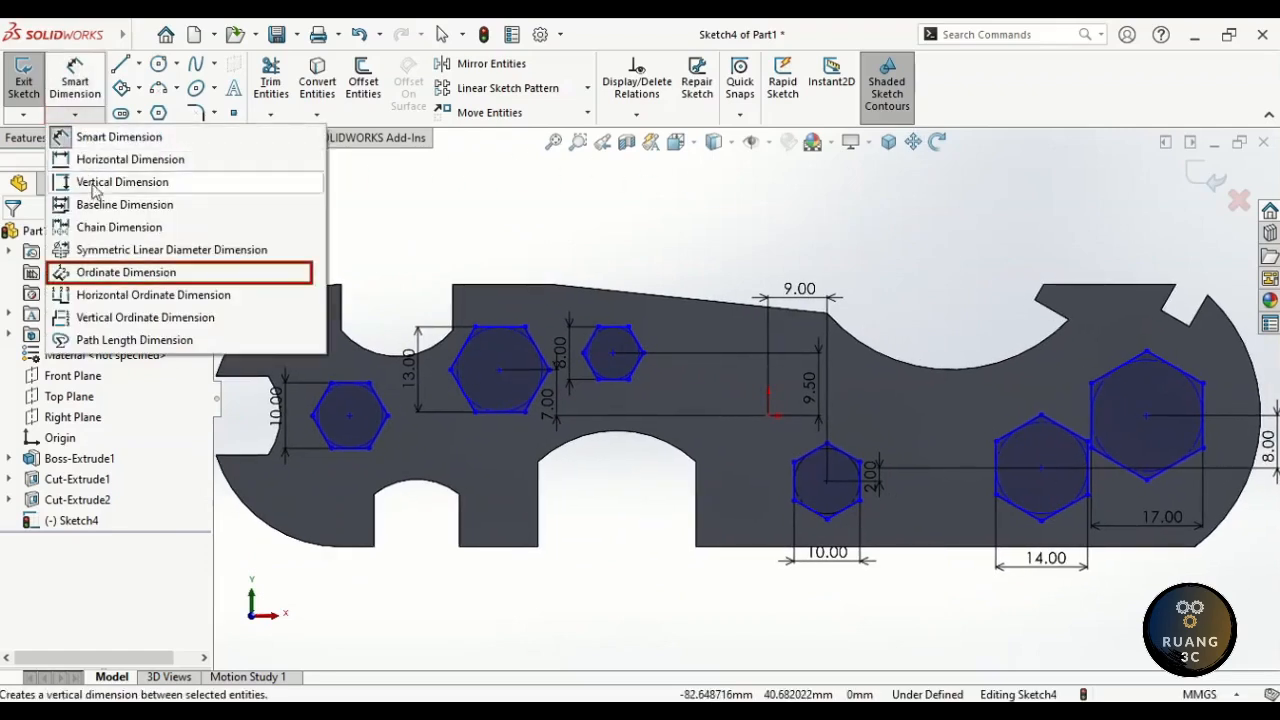
- Start ordinate dimensions at the left hexagon's centre and place the upper hexagons at 22 and 45 mm
{"action": "left_click", "coordinate": [130, 274]}
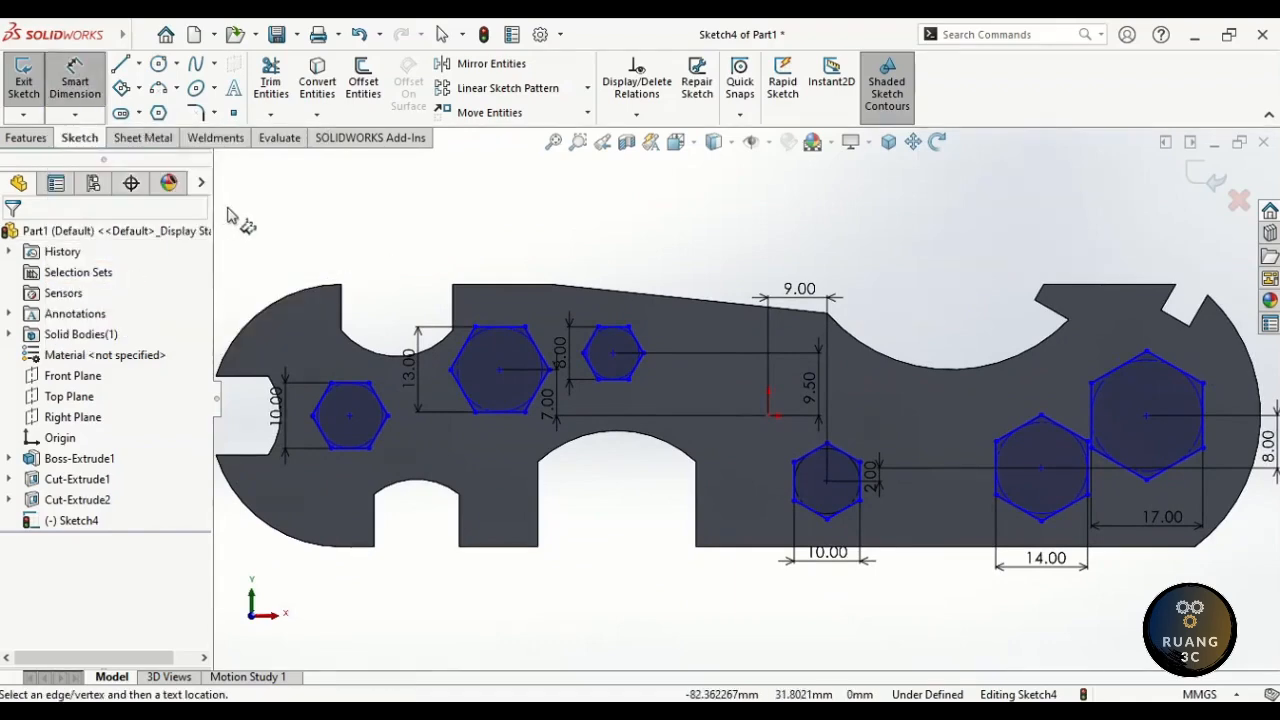
{"action": "left_click", "coordinate": [349, 411]}
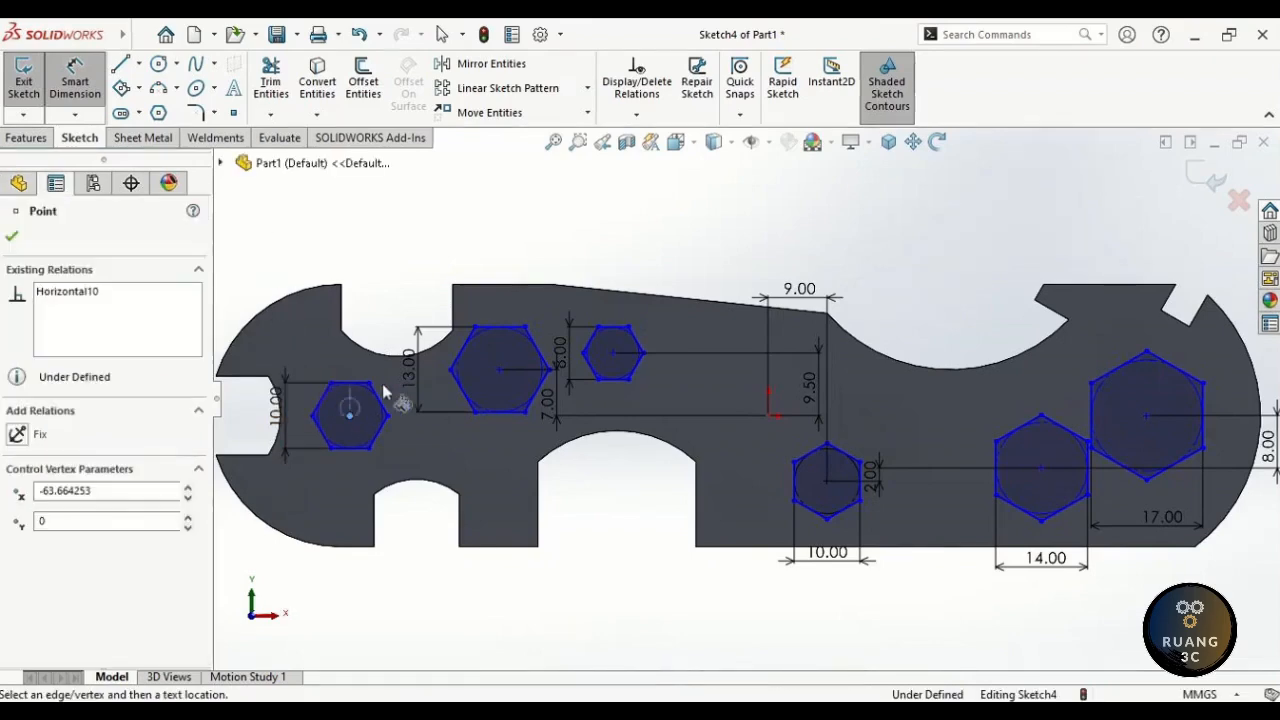
{"action": "left_click", "coordinate": [461, 235]}
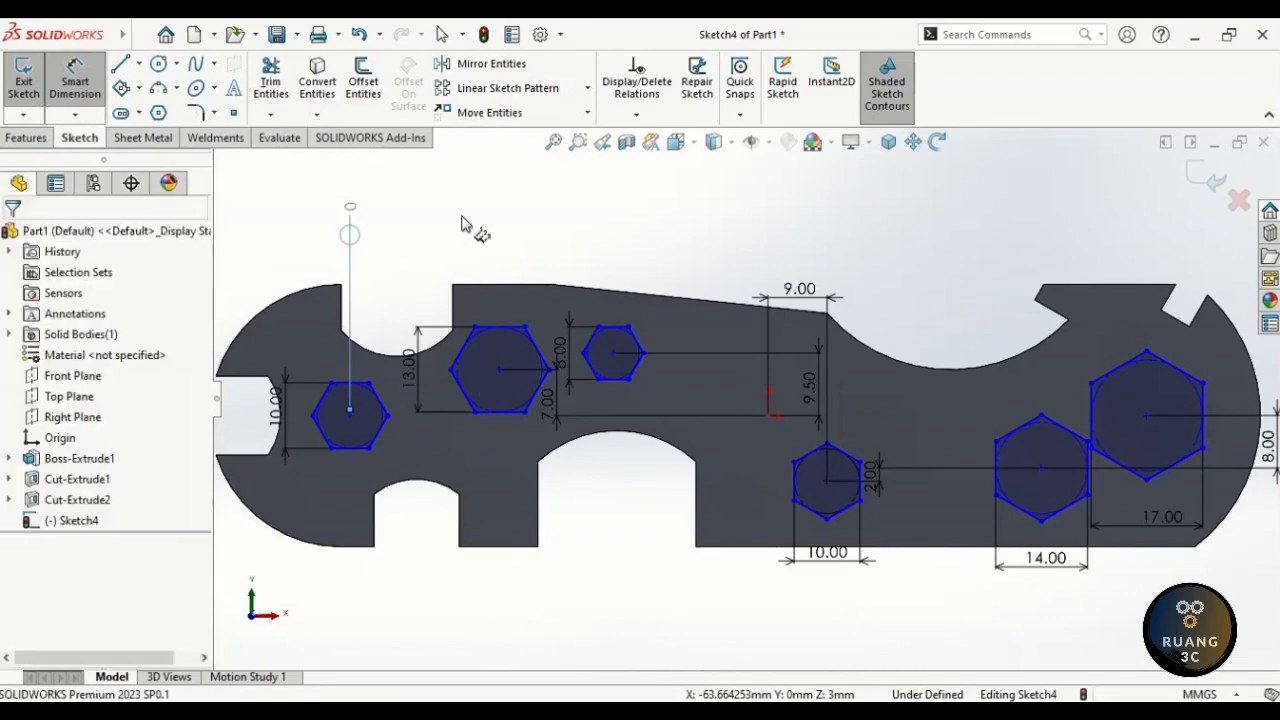
{"action": "left_click", "coordinate": [499, 364]}
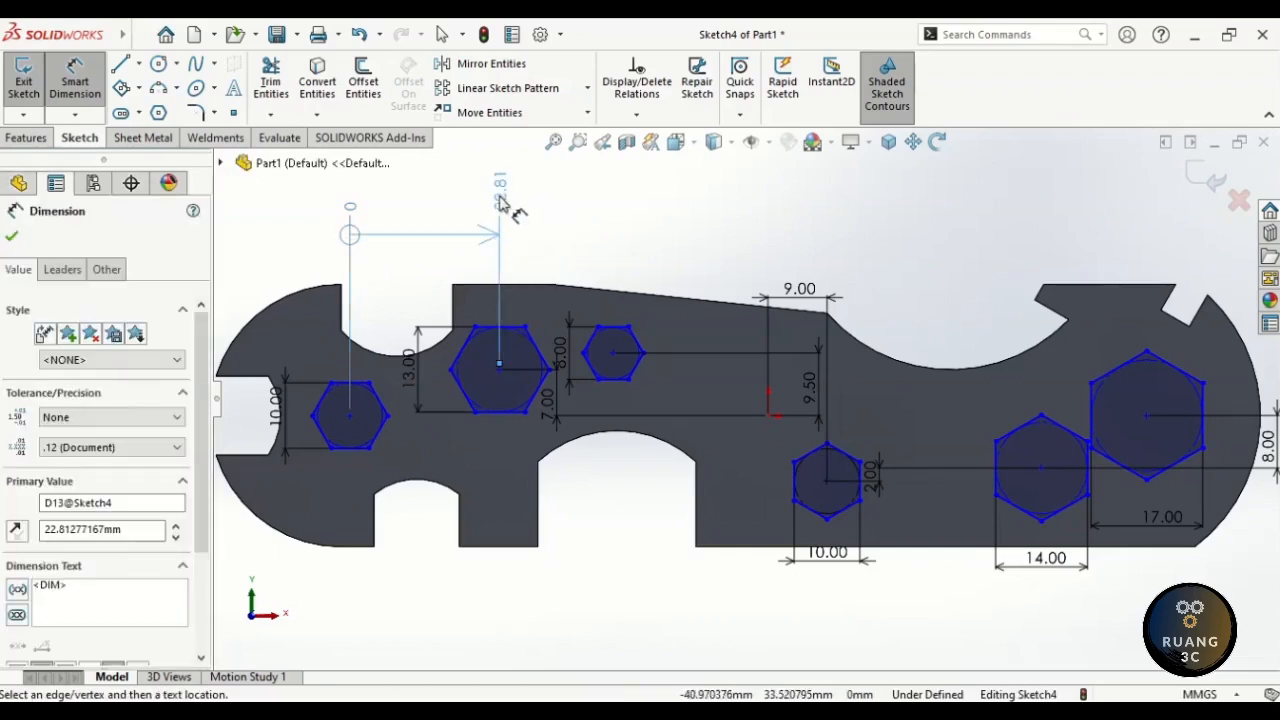
{"action": "left_click", "coordinate": [500, 200]}
{"action": "type", "text": "22"}
{"action": "key", "text": "Return"}
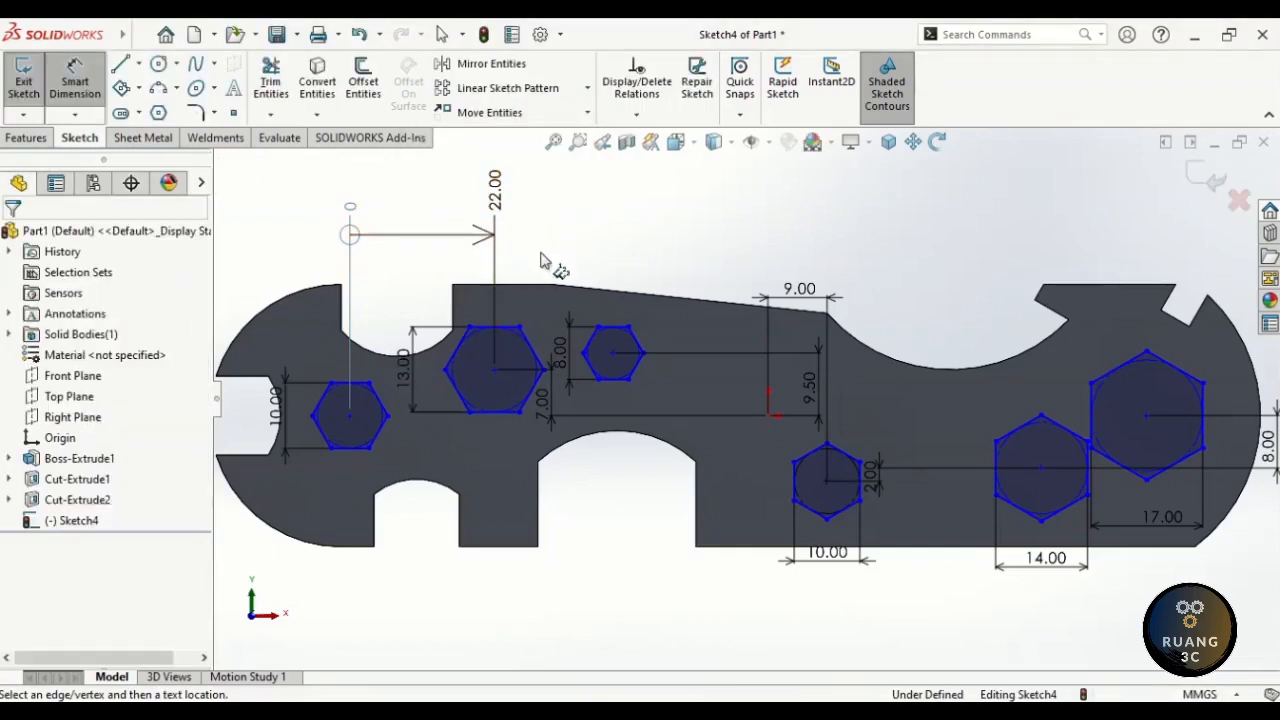
{"action": "left_click", "coordinate": [612, 352]}
{"action": "left_click", "coordinate": [618, 202]}
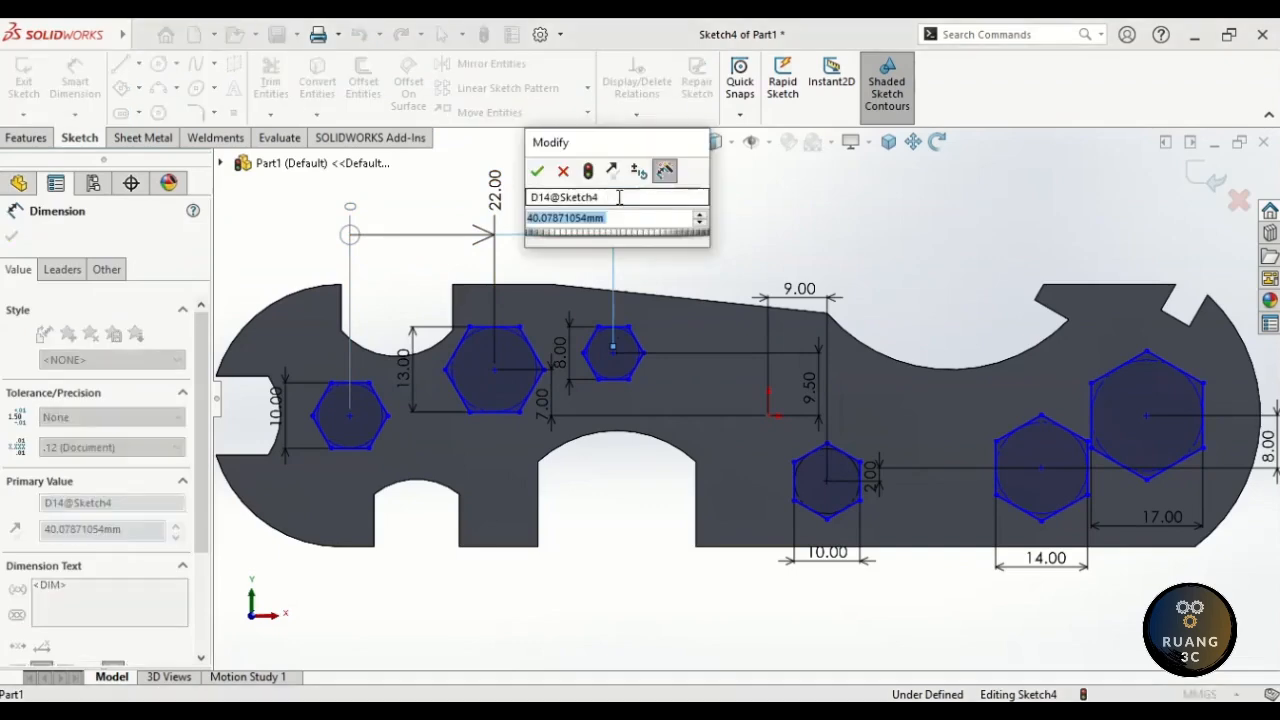
{"action": "type", "text": "45"}
{"action": "key", "text": "Return"}
- Place the lower hexagon centres at 67, 90 and 115 mm ordinates
{"action": "left_click", "coordinate": [824, 470]}
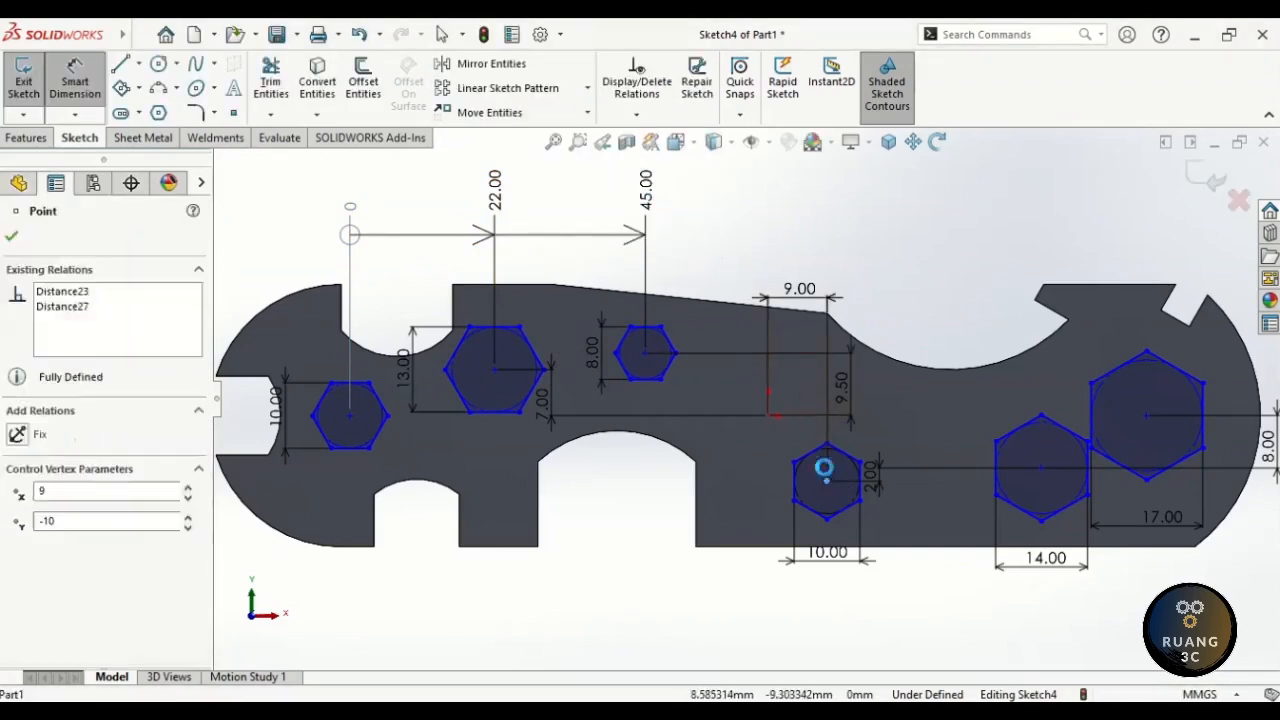
{"action": "left_click", "coordinate": [826, 196]}
{"action": "type", "text": "67"}
{"action": "key", "text": "Return"}
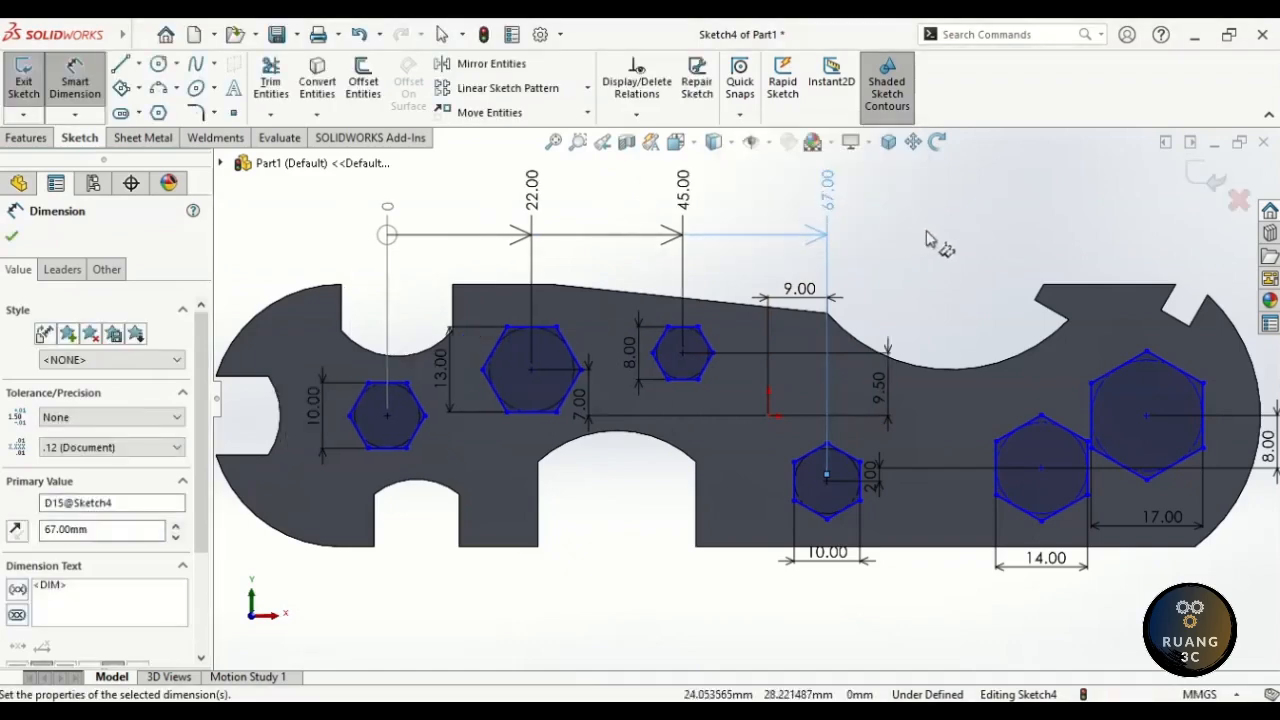
{"action": "left_click", "coordinate": [926, 238]}
{"action": "left_click", "coordinate": [1041, 461]}
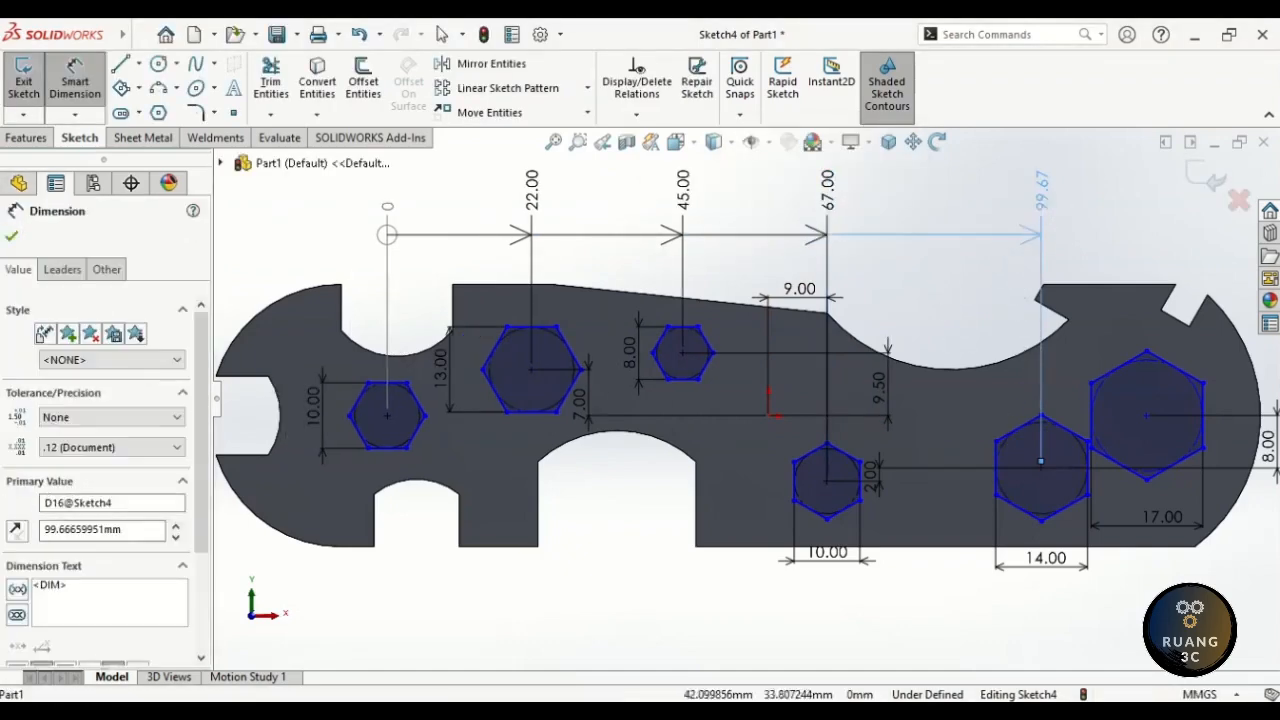
{"action": "left_click", "coordinate": [1045, 200]}
{"action": "type", "text": "90"}
{"action": "key", "text": "Return"}
{"action": "left_click", "coordinate": [1080, 278]}
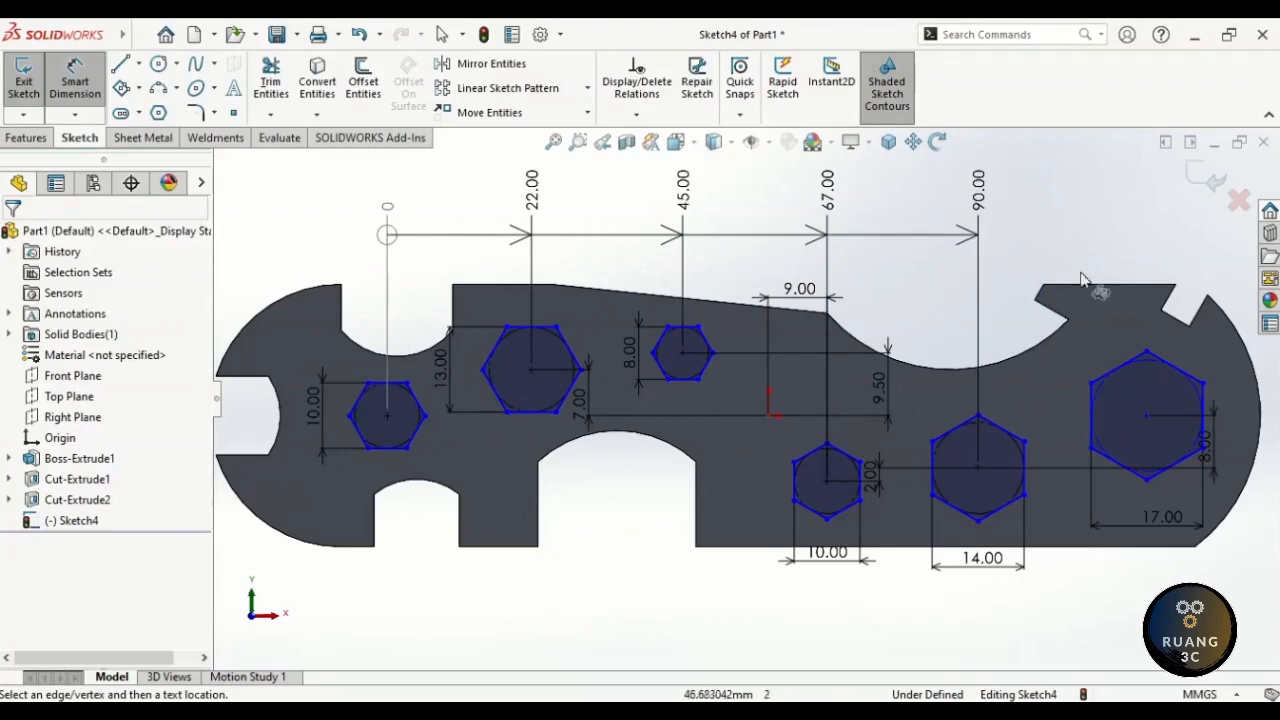
{"action": "left_click", "coordinate": [1147, 421]}
{"action": "left_click", "coordinate": [1145, 200]}
{"action": "type", "text": "115"}
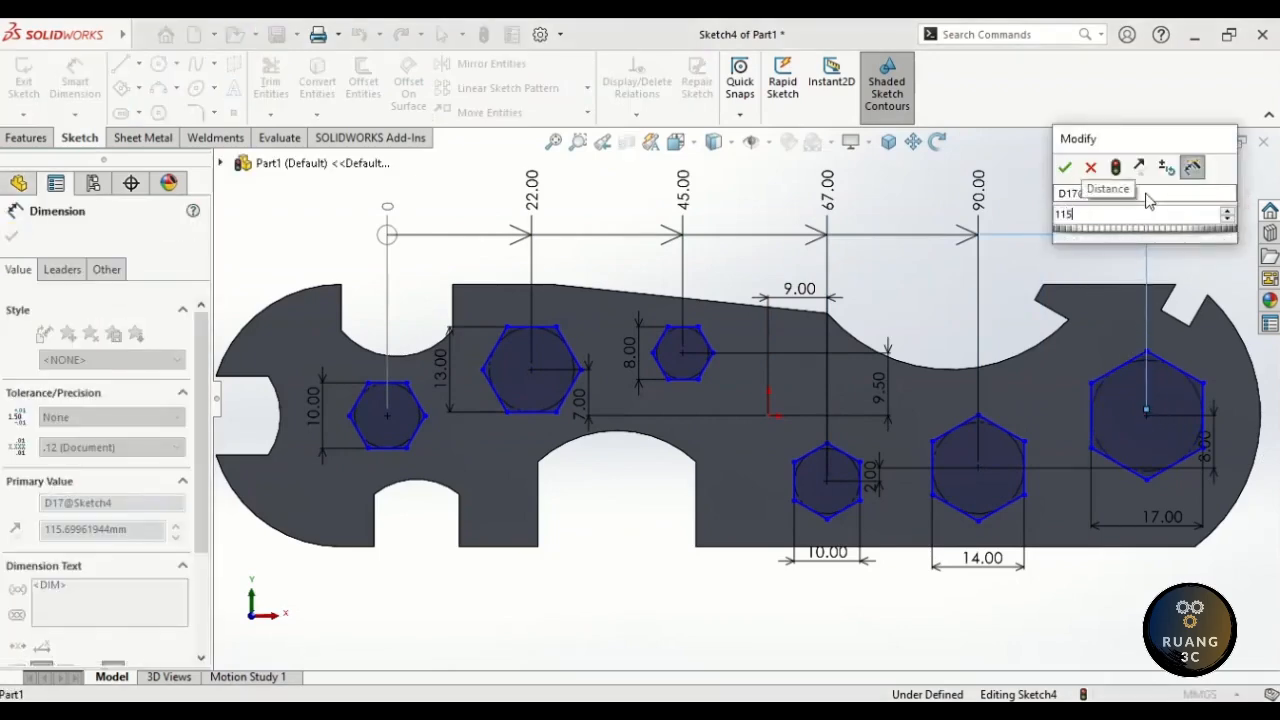
{"action": "key", "text": "Return"}
{"action": "left_click", "coordinate": [1097, 213]}
{"action": "key", "text": "Escape"}
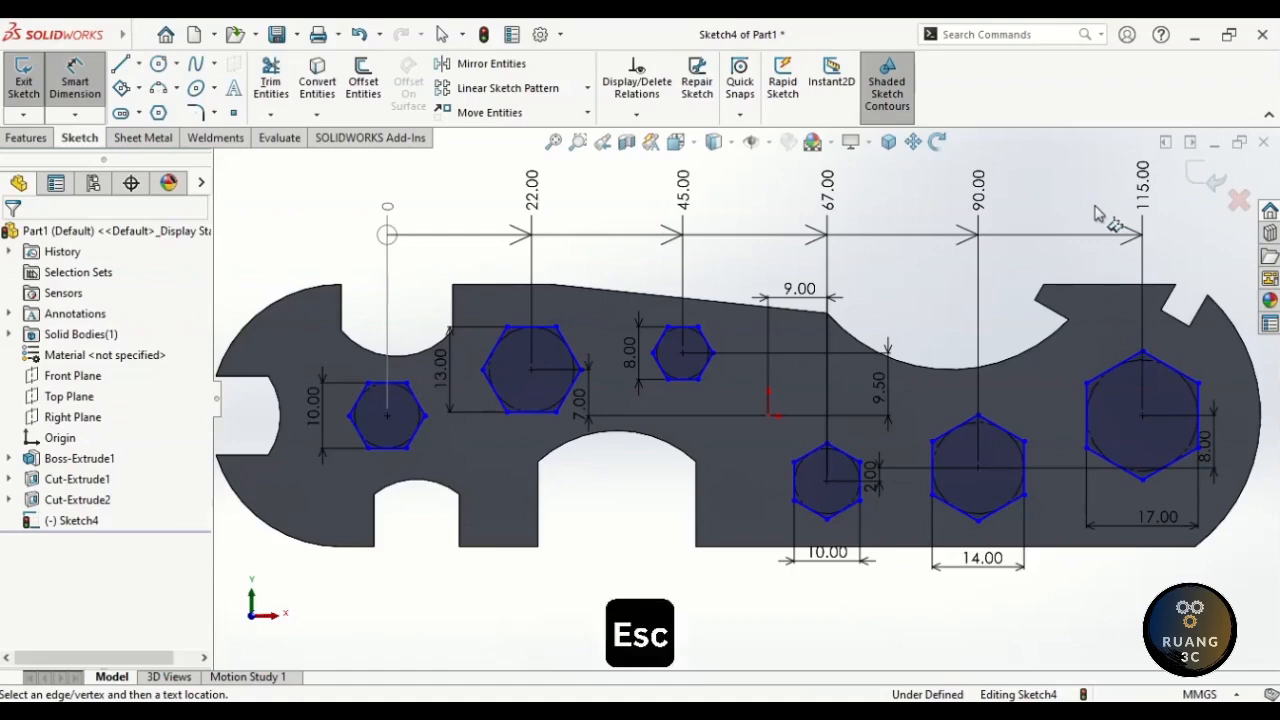
{"action": "key", "text": "Escape"}
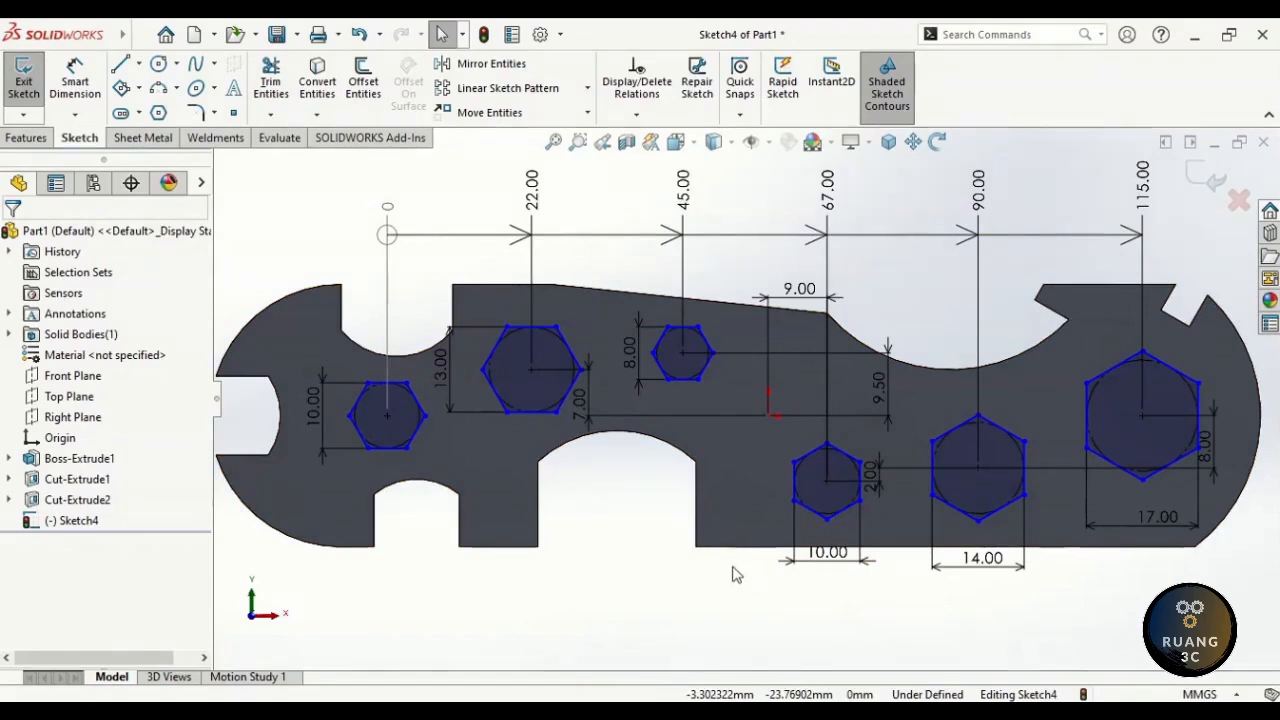
- Make the top edges of the three upper hexagons horizontal
{"action": "left_click", "coordinate": [403, 386]}
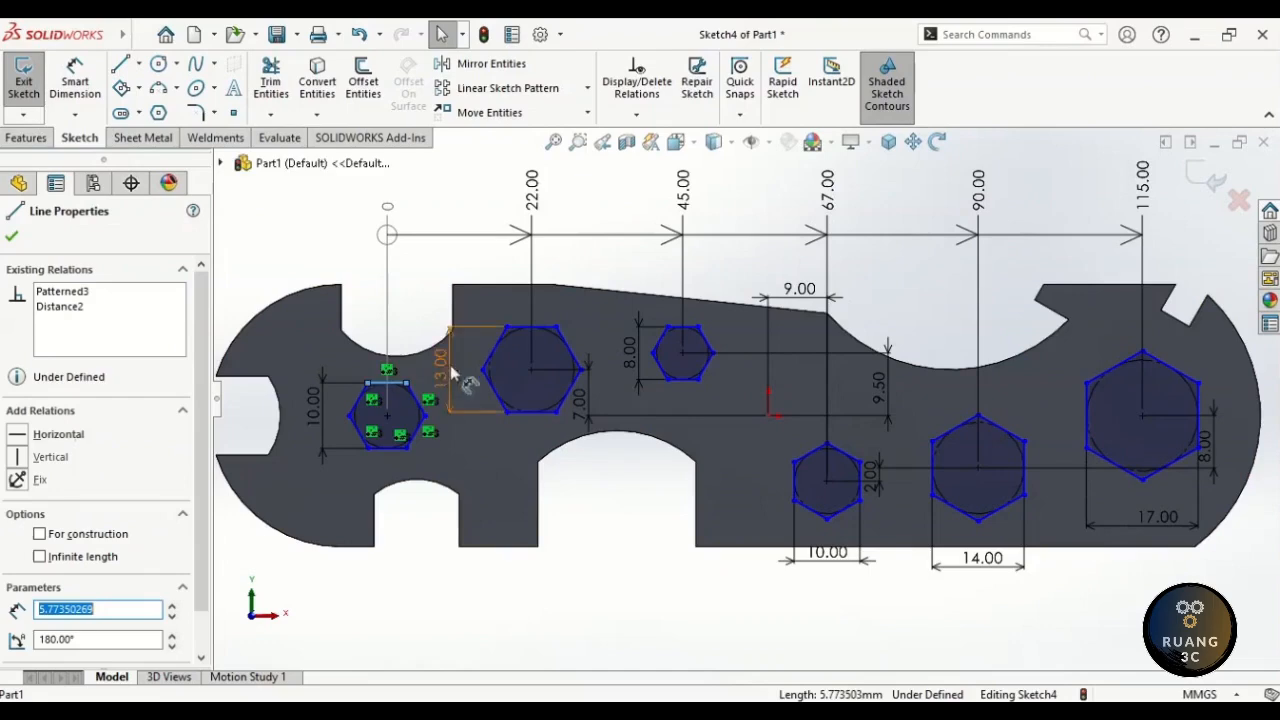
{"action": "left_click", "coordinate": [530, 325], "text": "ctrl"}
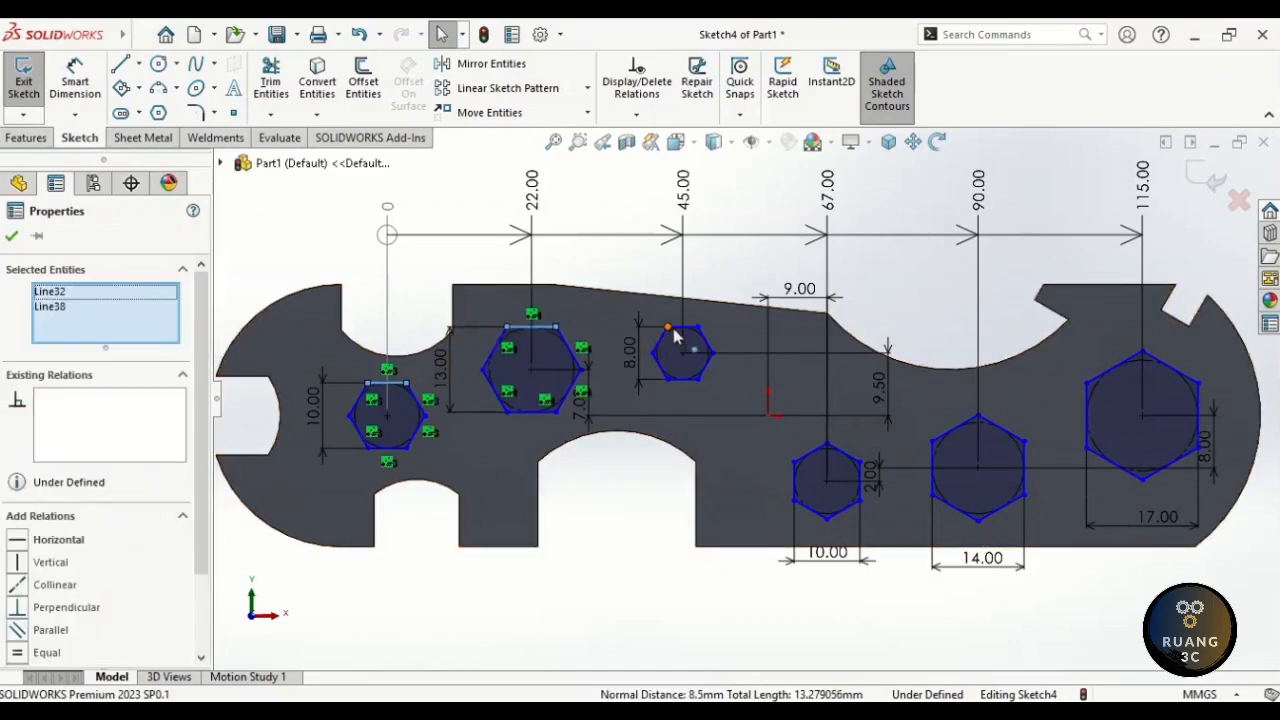
{"action": "left_click", "coordinate": [683, 328], "text": "ctrl"}
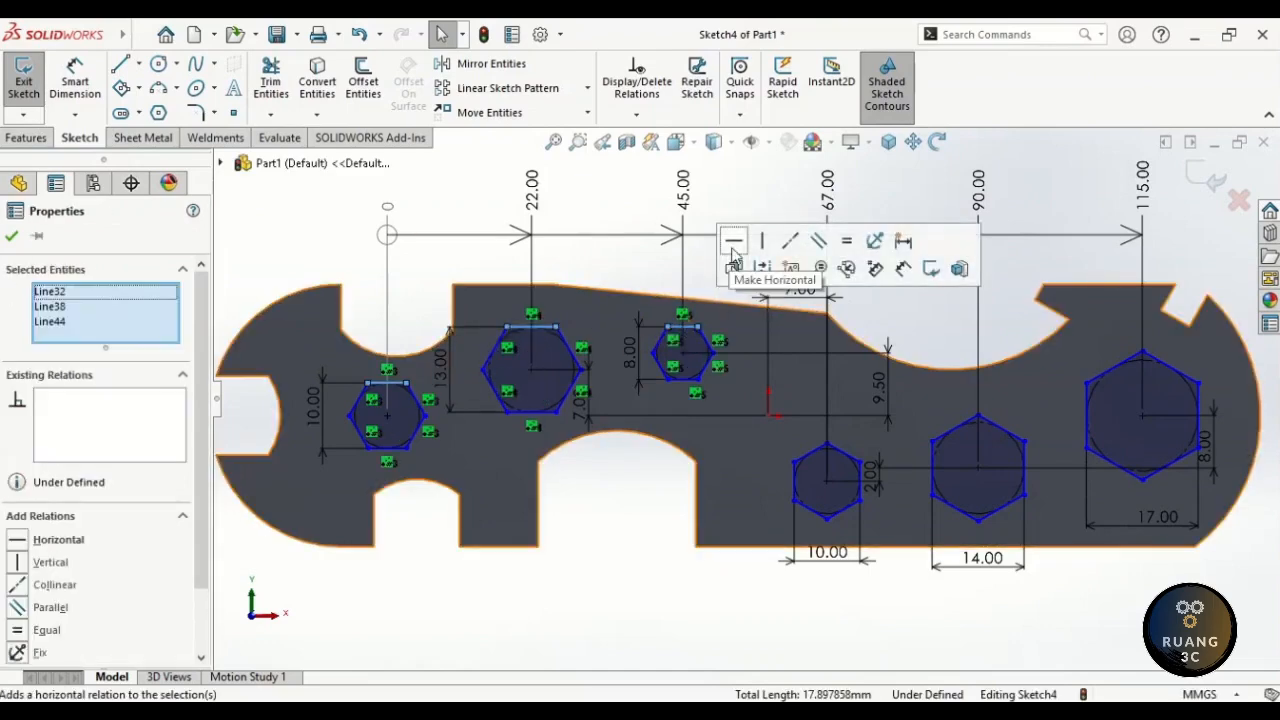
{"action": "left_click", "coordinate": [733, 245]}
{"action": "key", "text": "Escape"}
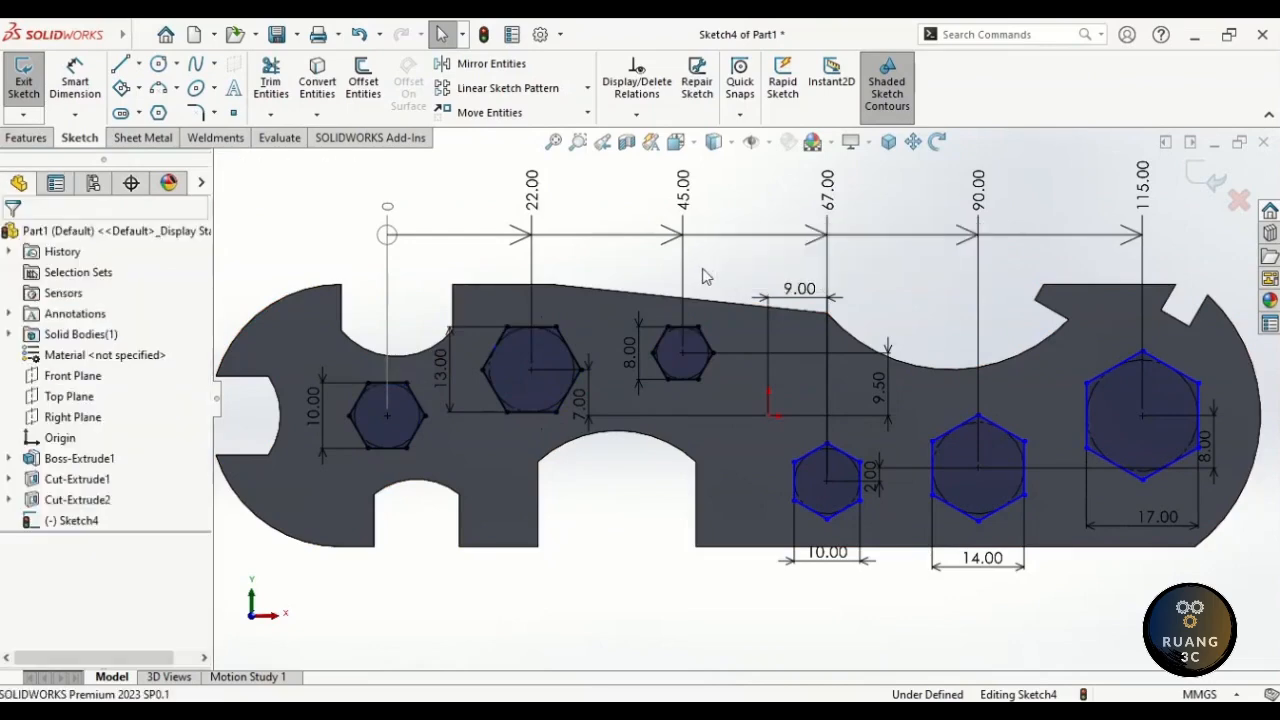
{"action": "left_click_drag", "start_coordinate": [870, 476], "coordinate": [895, 472]}
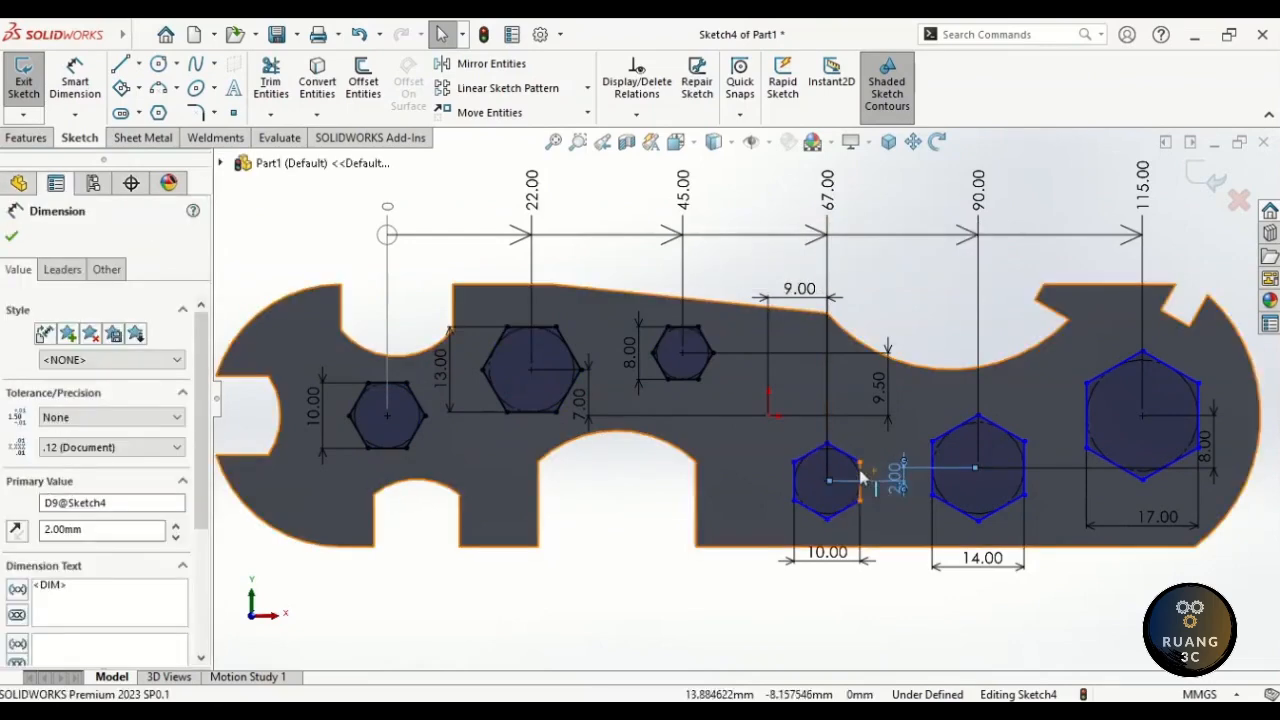
- Make the right edges of the three lower hexagons vertical, fully defining Sketch4
{"action": "left_click", "coordinate": [861, 475]}
{"action": "left_click", "coordinate": [1024, 466], "text": "ctrl"}
{"action": "left_click", "coordinate": [1198, 412], "text": "ctrl"}
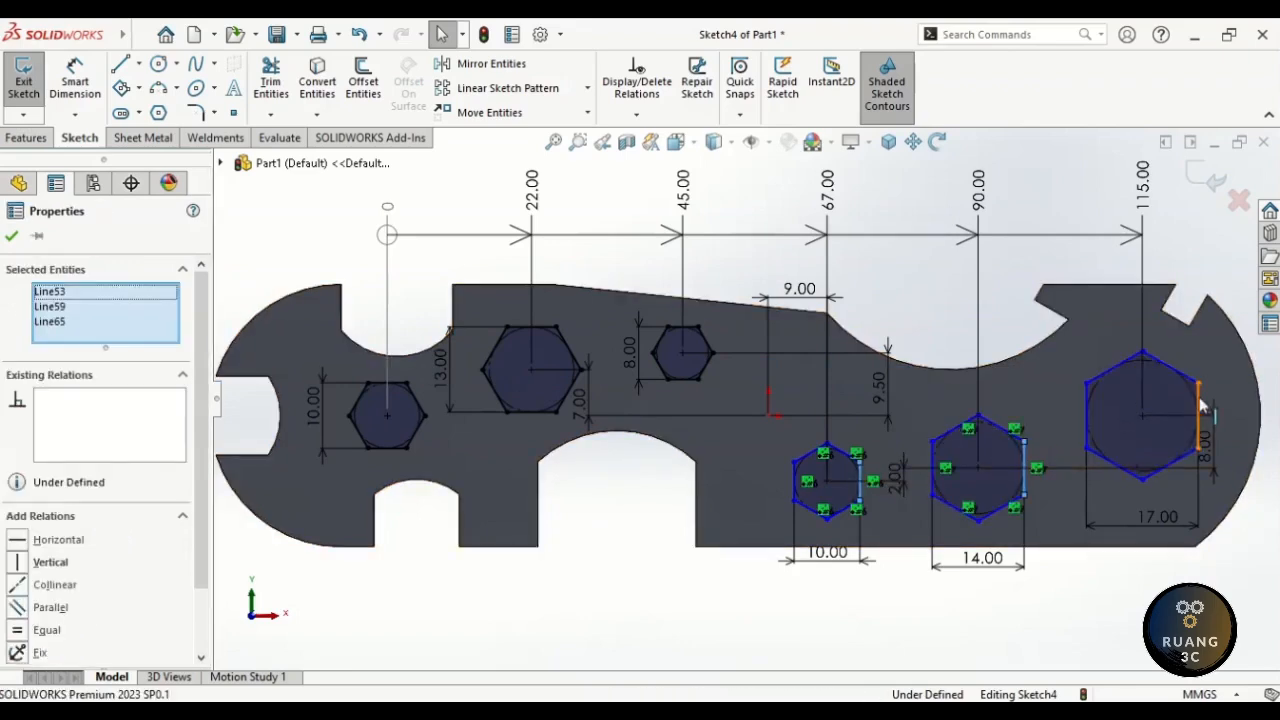
{"action": "left_click", "coordinate": [1063, 313]}
{"action": "left_click", "coordinate": [944, 324]}
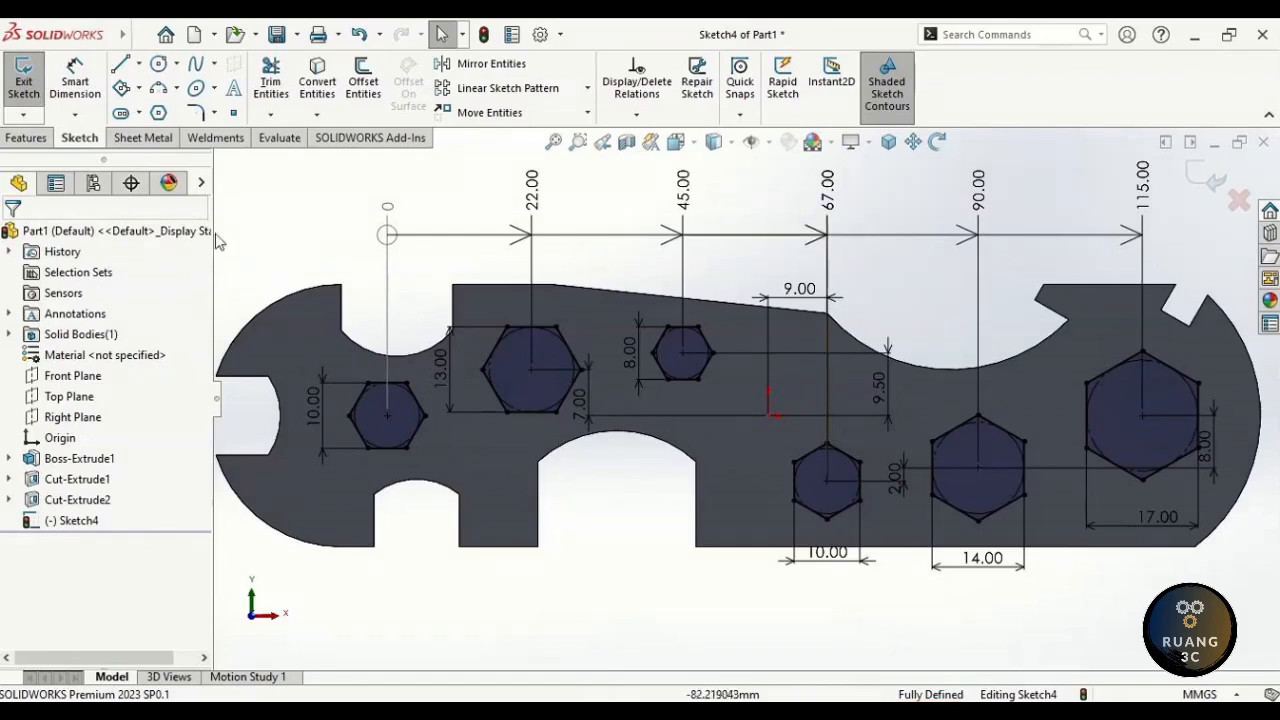
{"action": "left_click", "coordinate": [30, 140]}
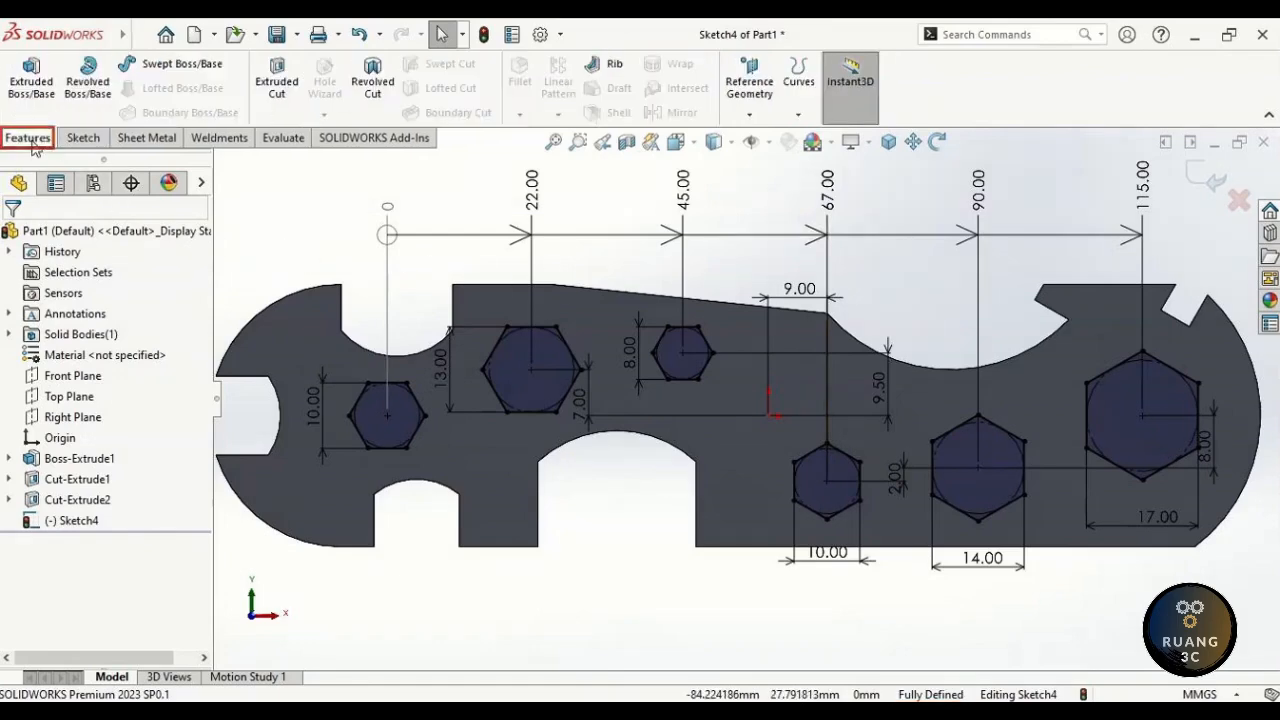
- Extrude-cut the hexagon sketch Through All and view the plate in Trimetric
{"action": "left_click", "coordinate": [276, 82]}
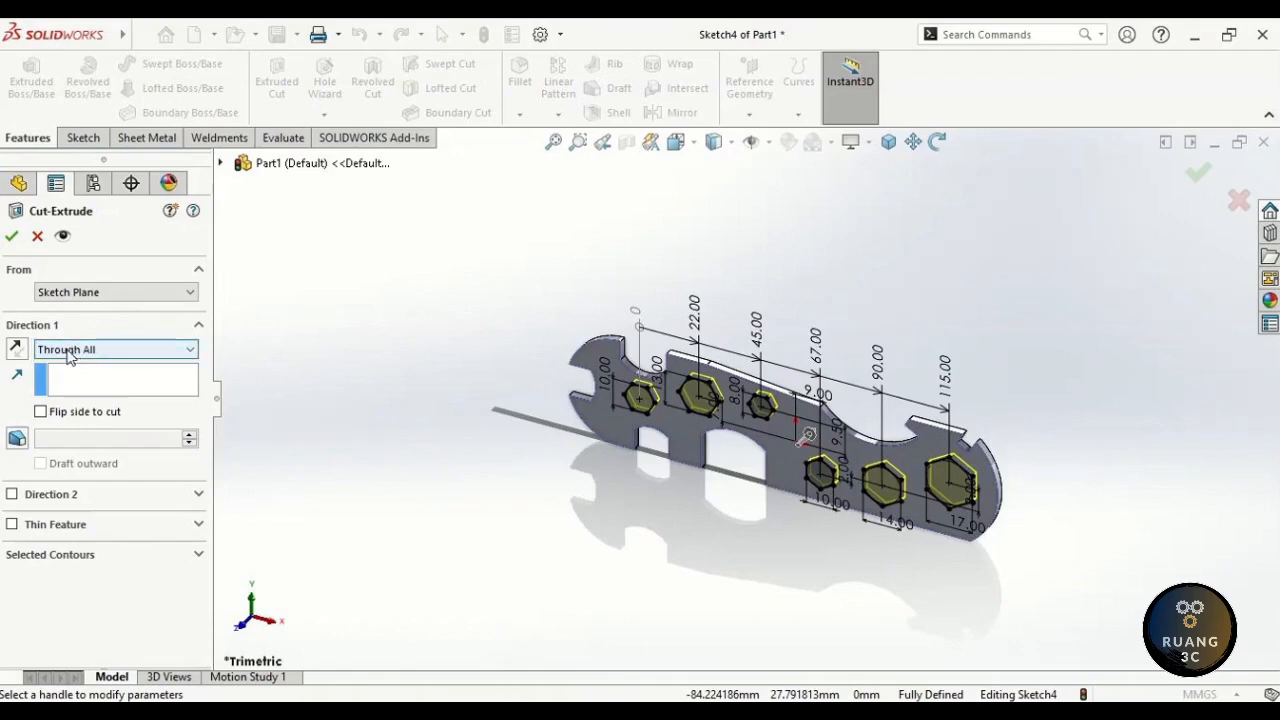
{"action": "left_click", "coordinate": [10, 236]}
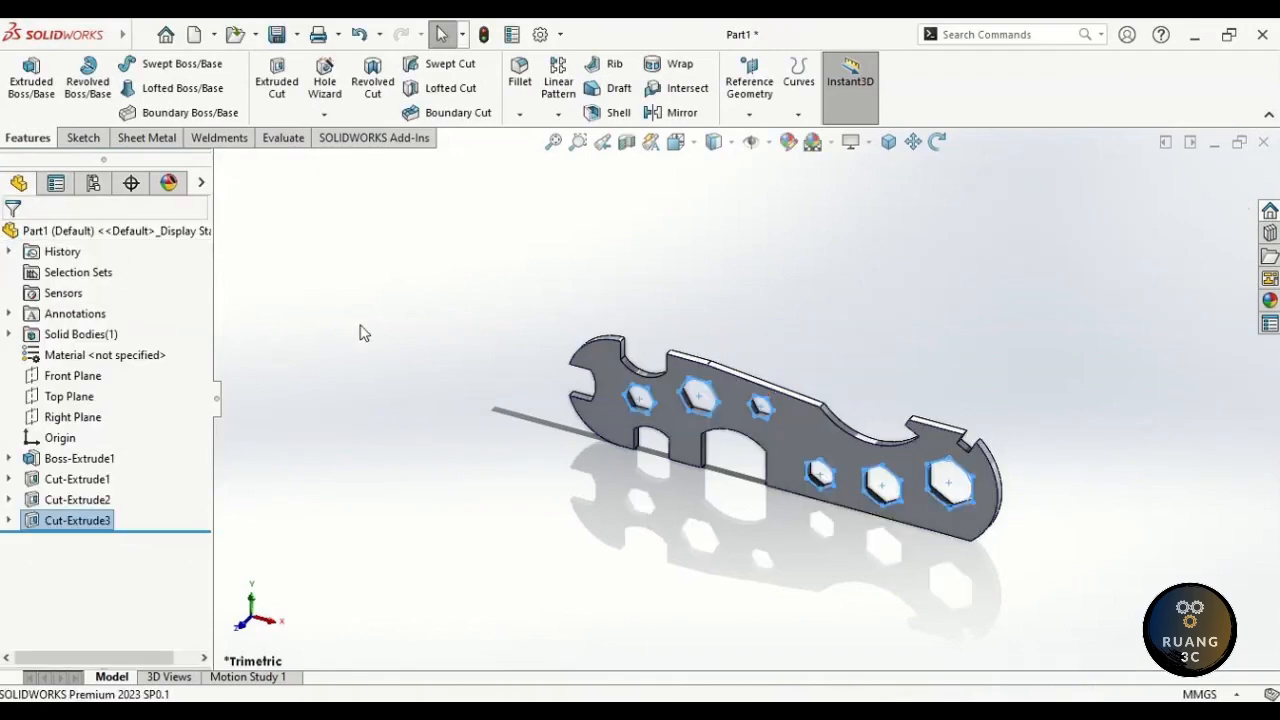
{"action": "left_click", "coordinate": [676, 144]}
{"action": "left_click", "coordinate": [782, 195]}
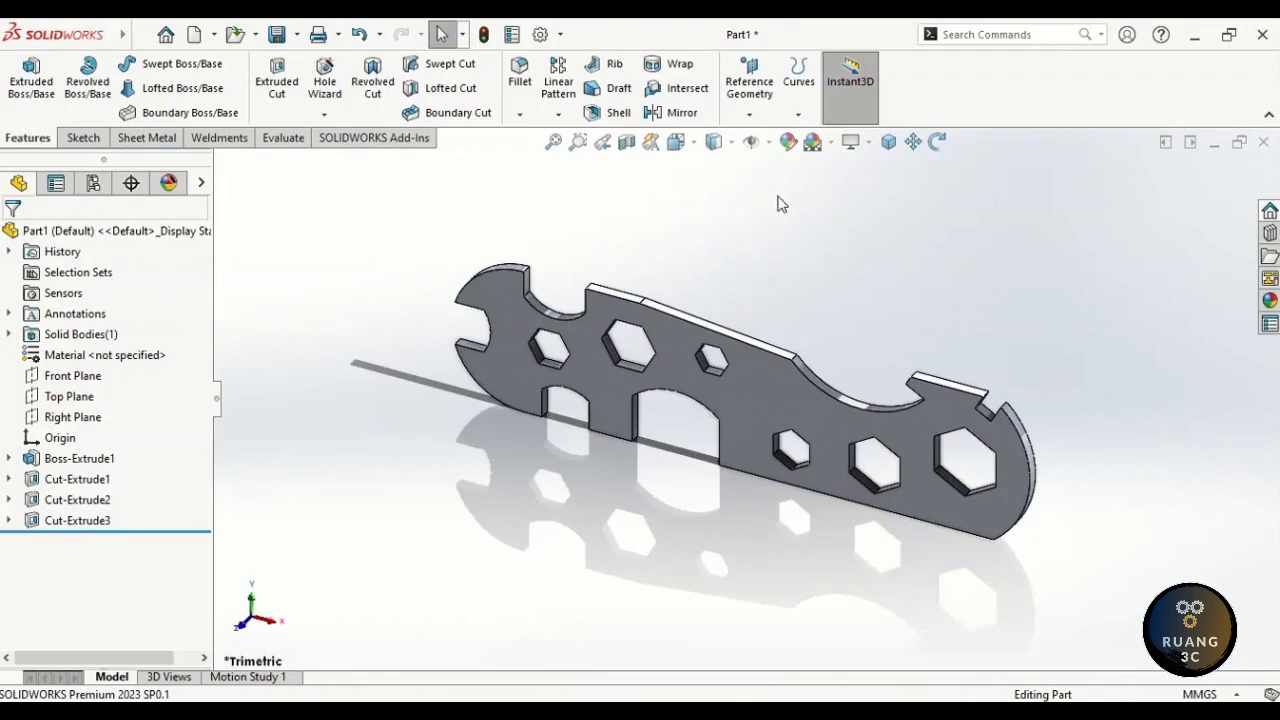
- Save the part as Bicycle Key.SLDPRT, close it, and create a new part document
{"action": "left_click", "coordinate": [278, 38]}
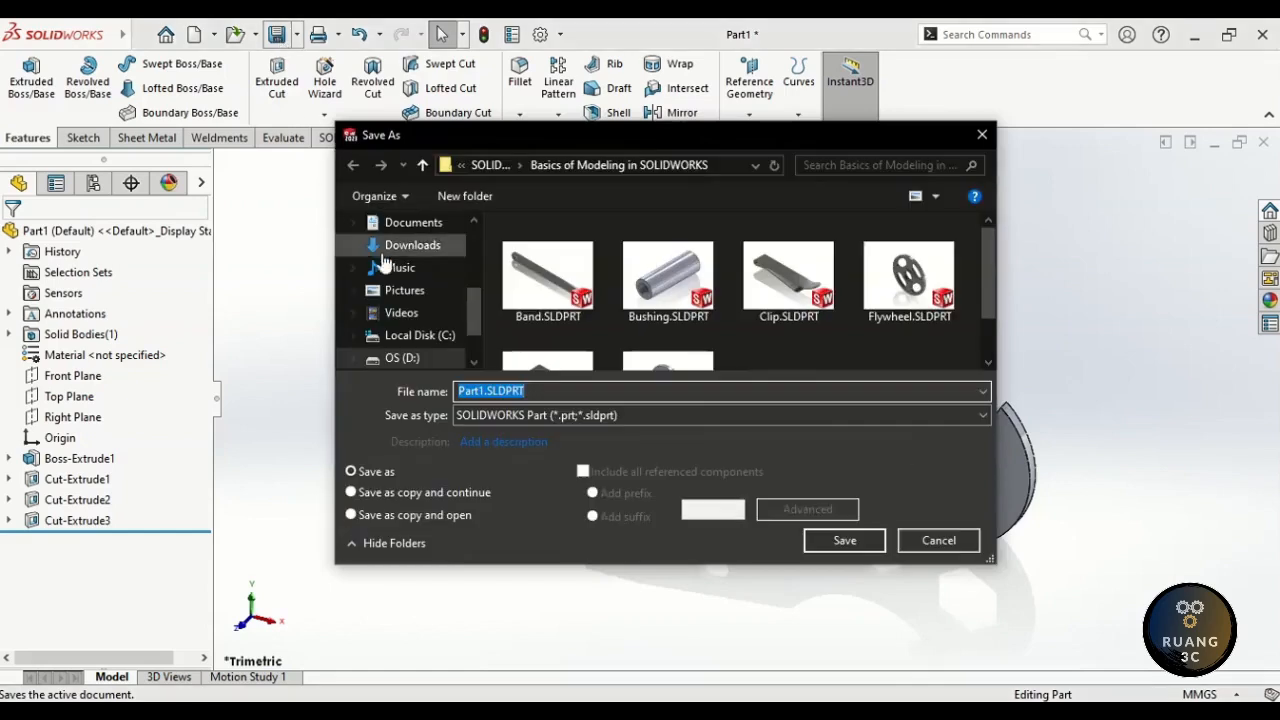
{"action": "type", "text": "Bicycle Key"}
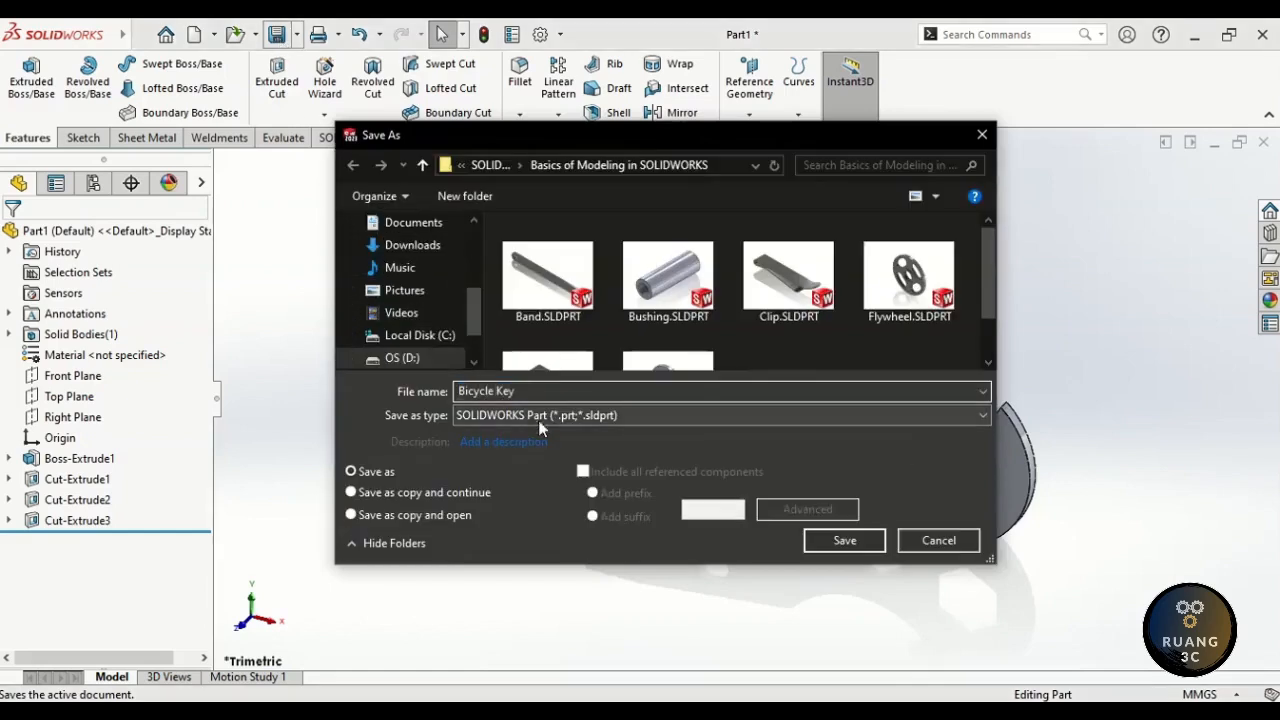
{"action": "left_click", "coordinate": [843, 541]}
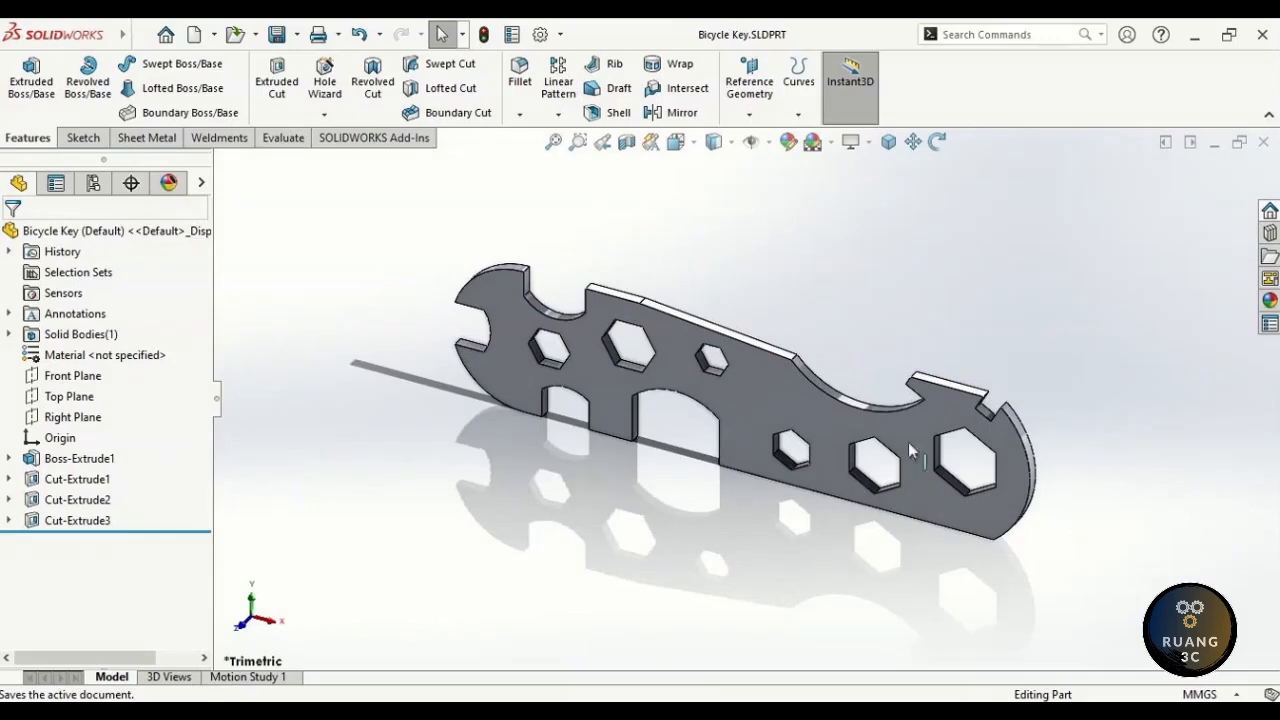
{"action": "left_click", "coordinate": [1264, 145]}
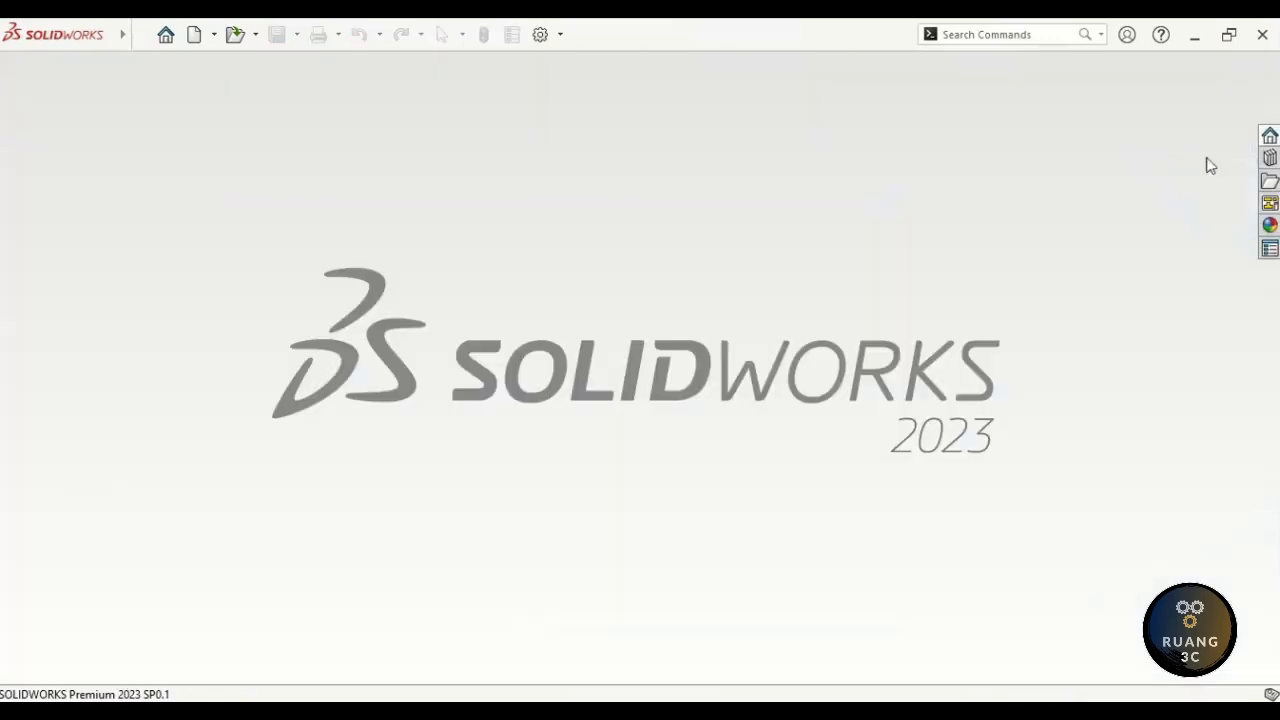
{"action": "left_click", "coordinate": [196, 44]}
{"action": "left_click", "coordinate": [732, 582]}
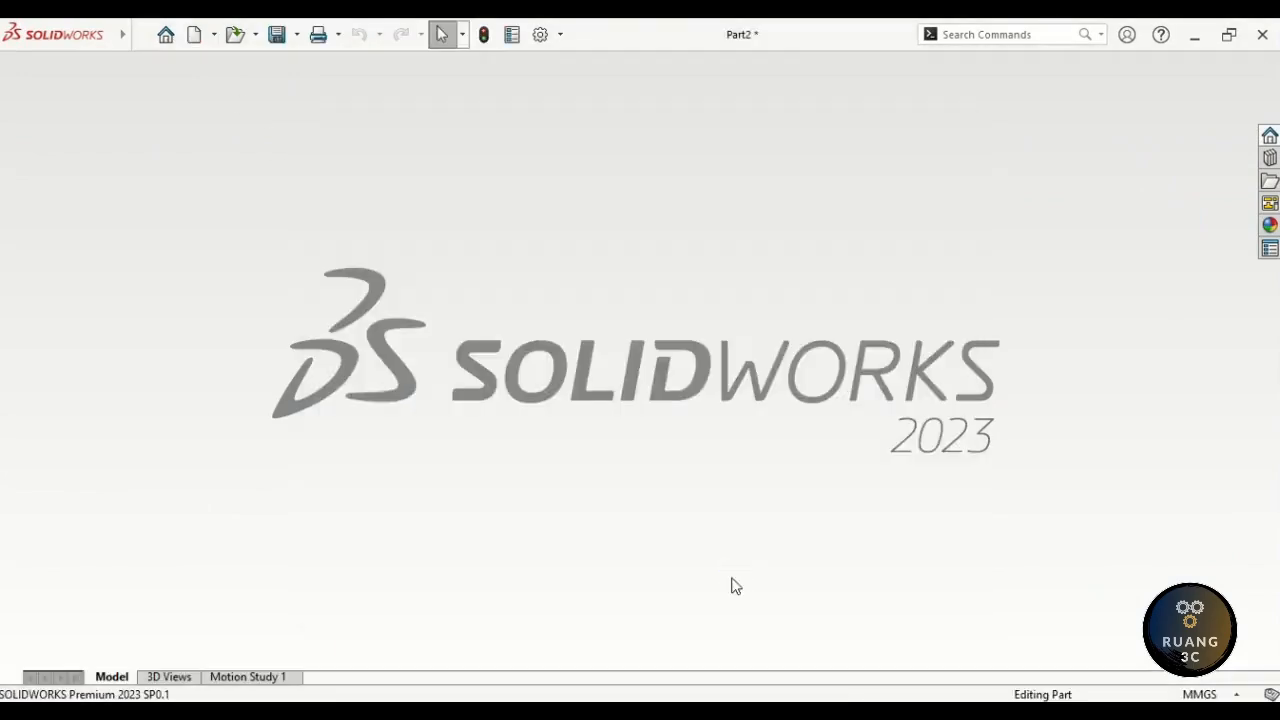